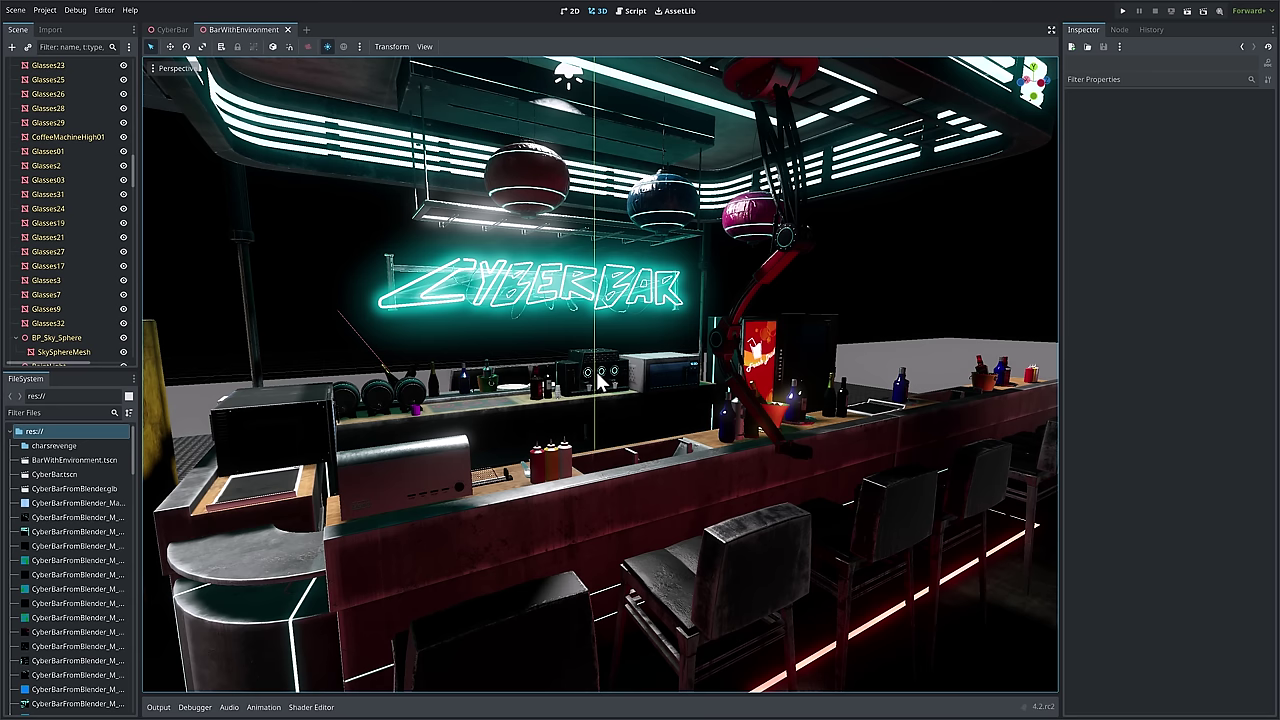
Step: Show the Glasses19 node's signals and set the charsrevenge folder color to Red
{"action": "left_click", "coordinate": [55, 222]}
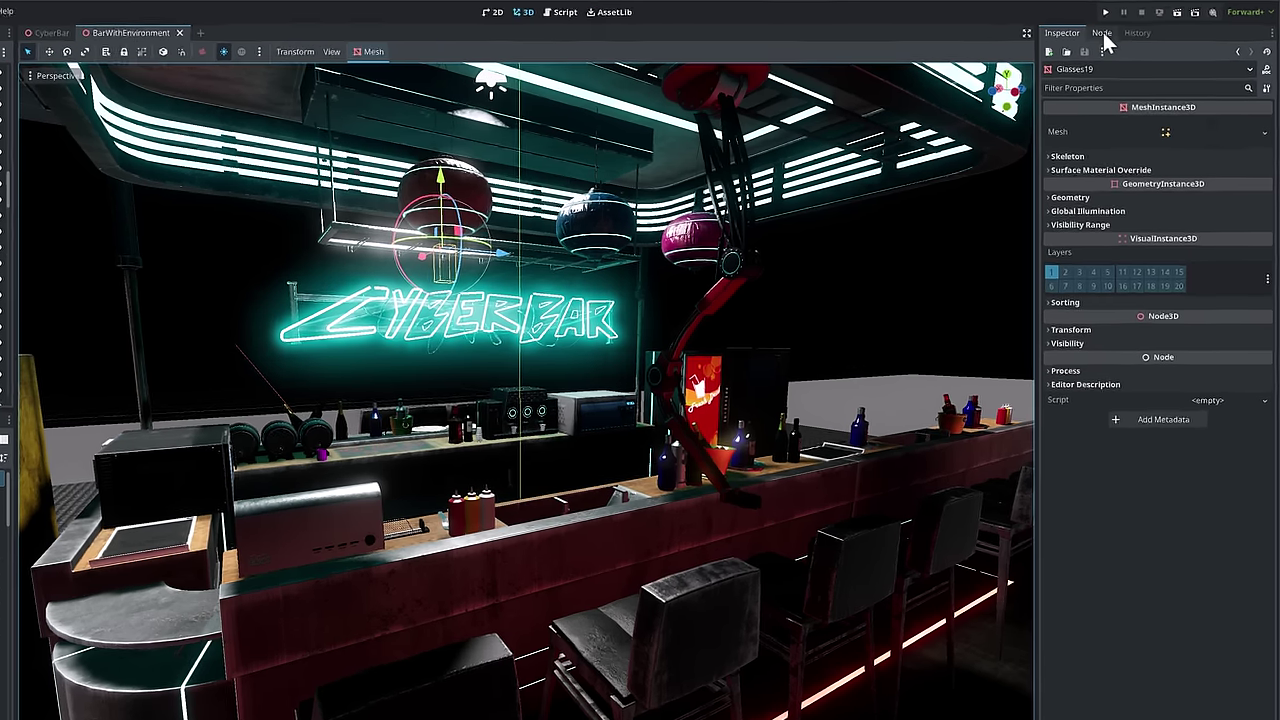
{"action": "left_click", "coordinate": [1119, 29]}
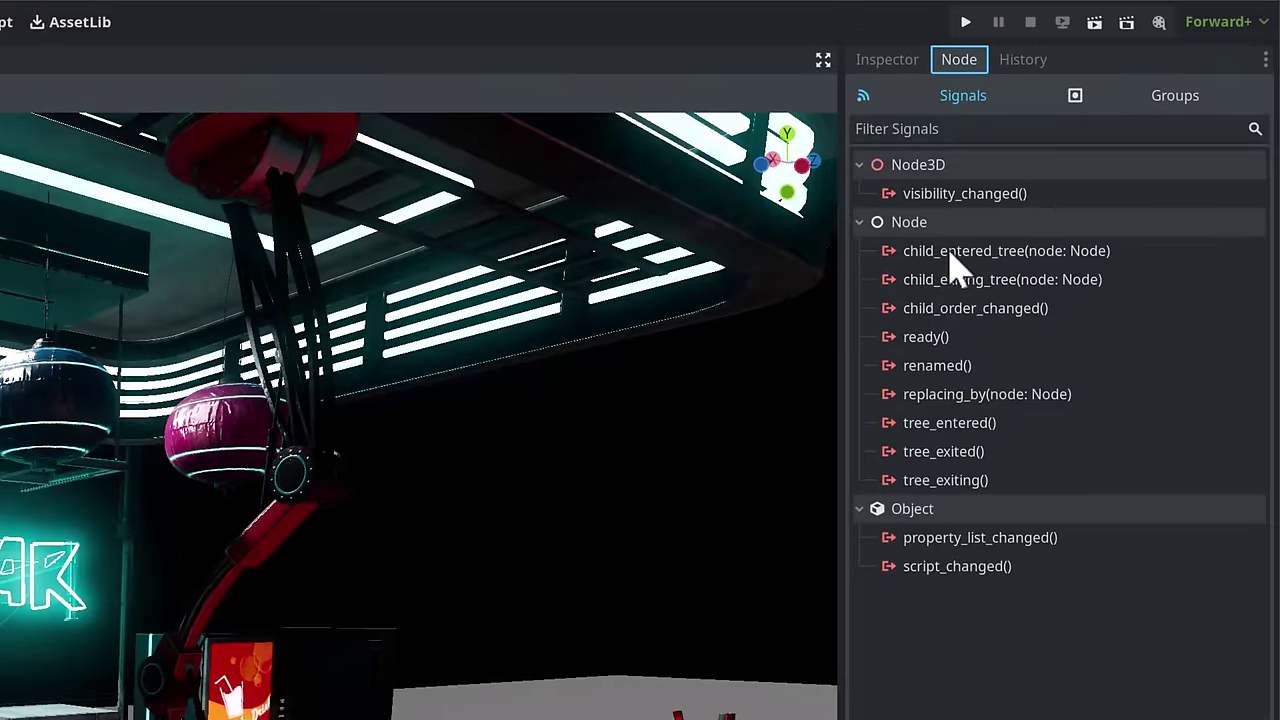
{"action": "mouse_move", "coordinate": [955, 265]}
{"action": "mouse_move", "coordinate": [946, 380]}
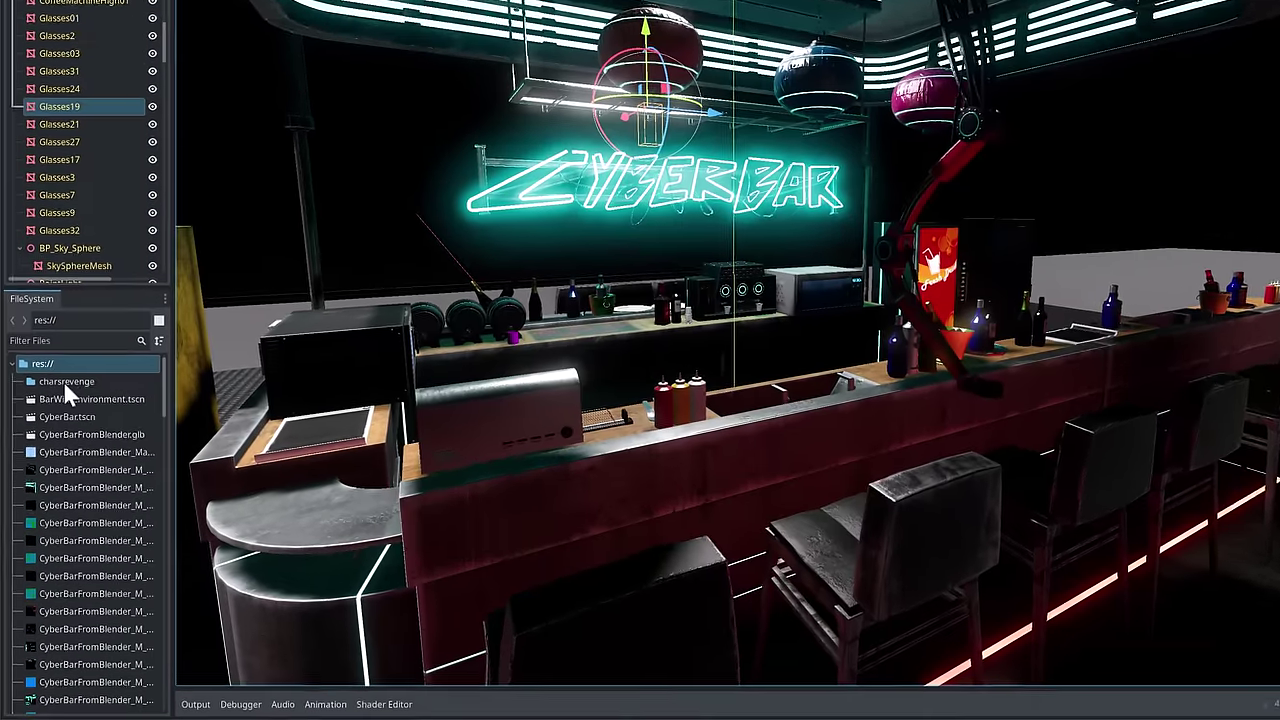
{"action": "right_click", "coordinate": [64, 382]}
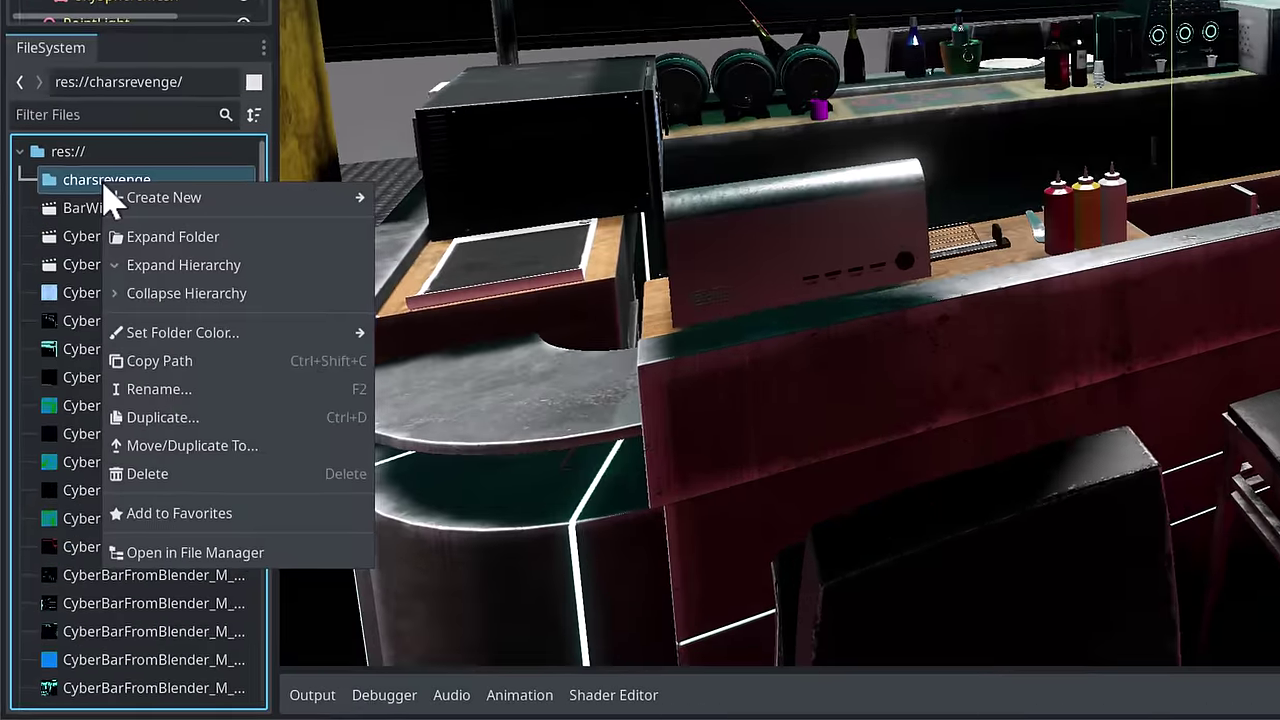
{"action": "mouse_move", "coordinate": [172, 478]}
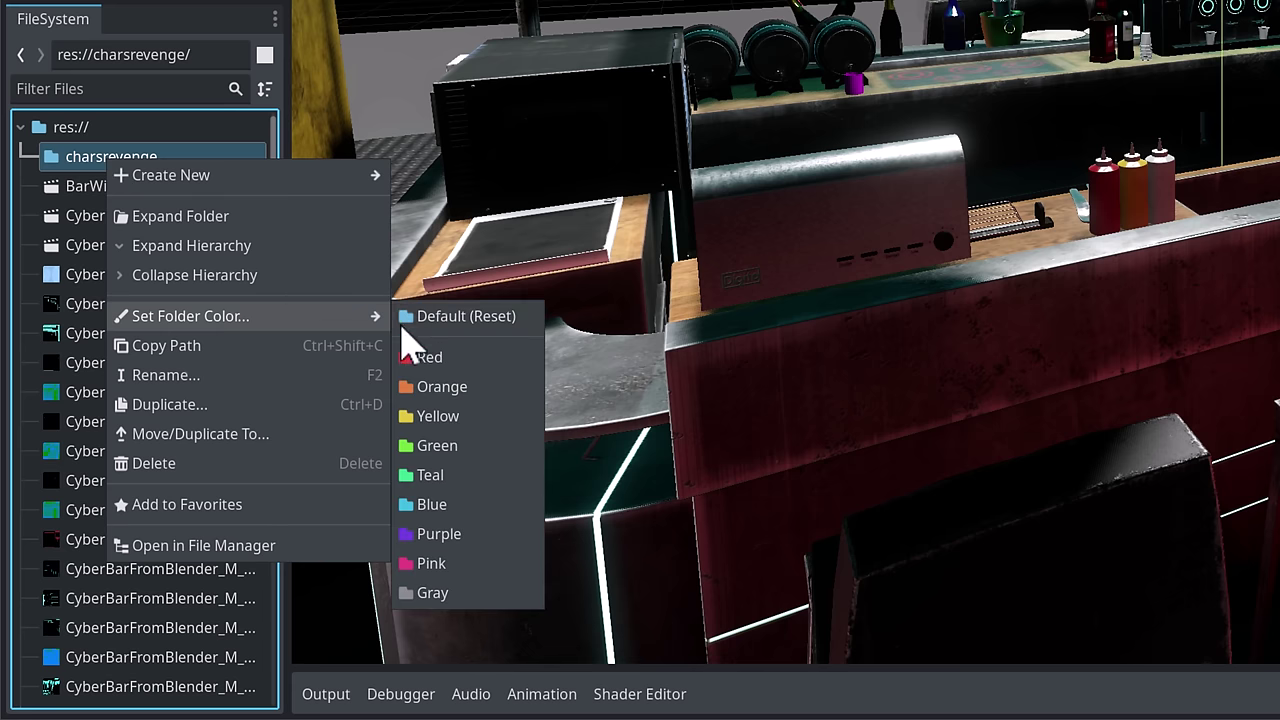
{"action": "left_click", "coordinate": [420, 357]}
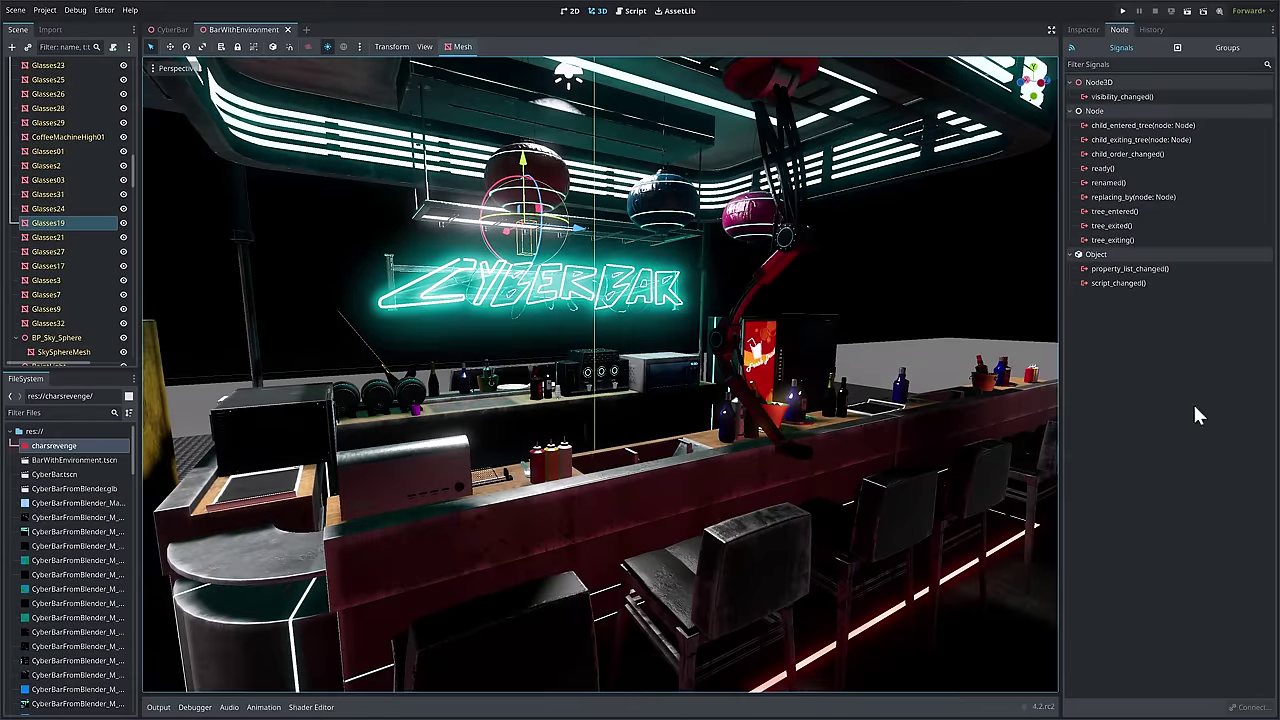
Step: Fly toward the bar counter, then collapse and re-expand the CyberBarFromBlender root
{"action": "right_click_drag", "start_coordinate": [657, 400], "coordinate": [620, 400]}
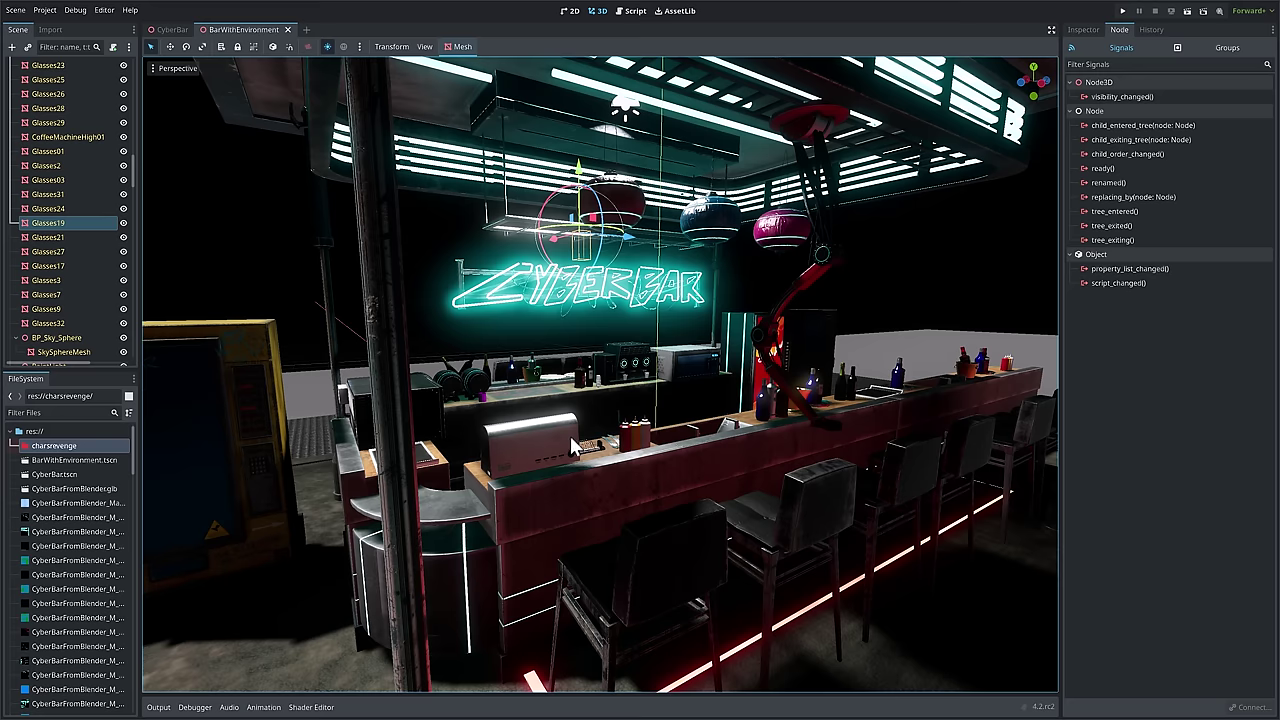
{"action": "right_click_drag", "start_coordinate": [590, 457], "coordinate": [581, 458]}
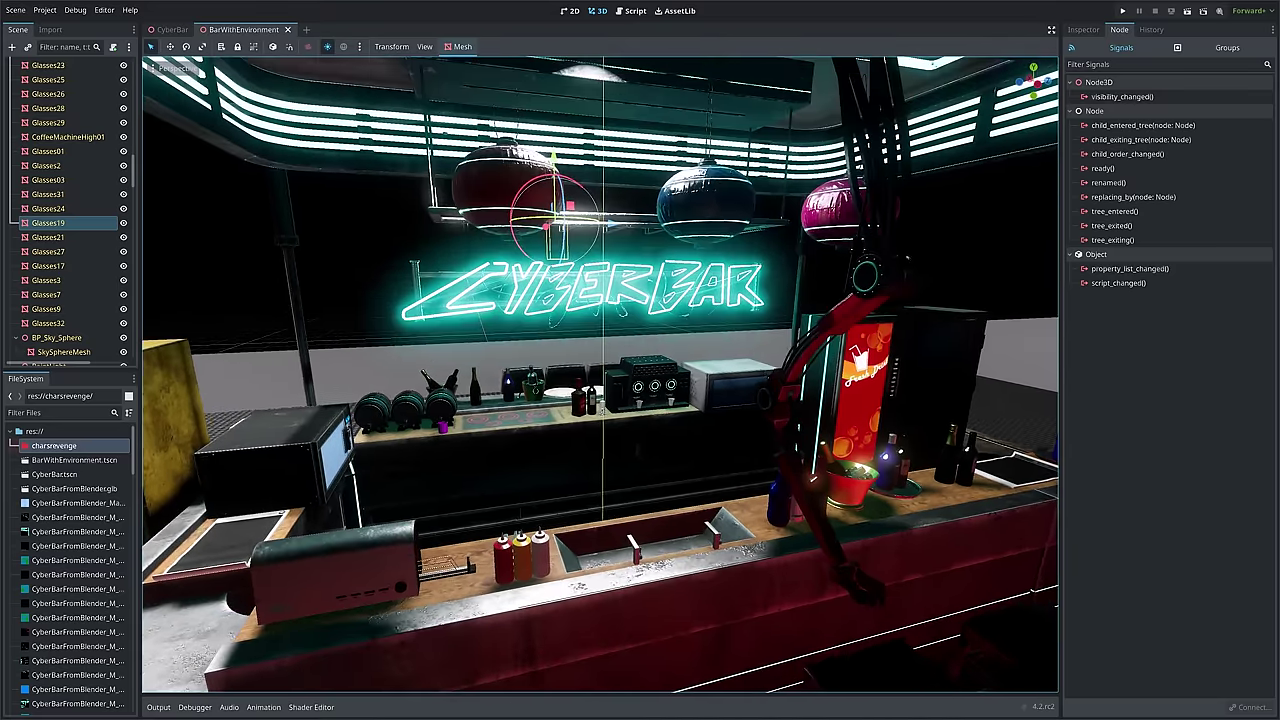
{"action": "scroll", "coordinate": [58, 178], "scroll_direction": "up", "scroll_amount": 10}
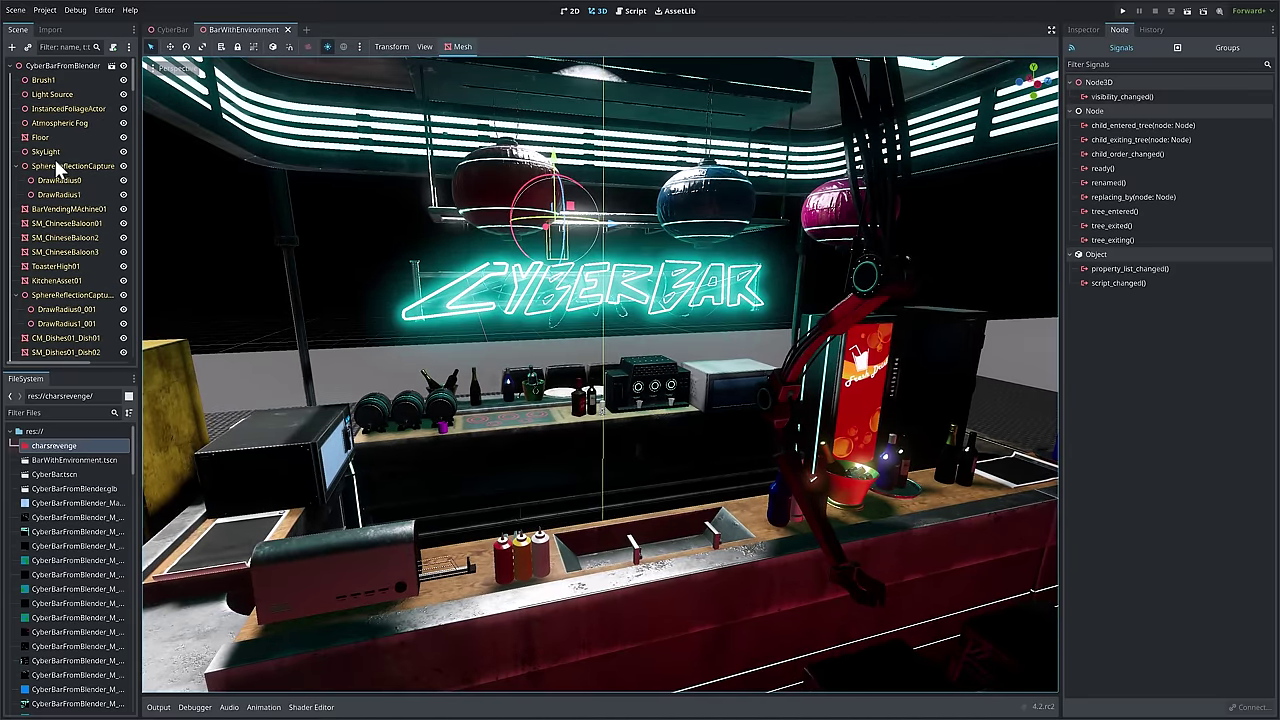
{"action": "left_click", "coordinate": [10, 65]}
{"action": "left_click", "coordinate": [22, 66]}
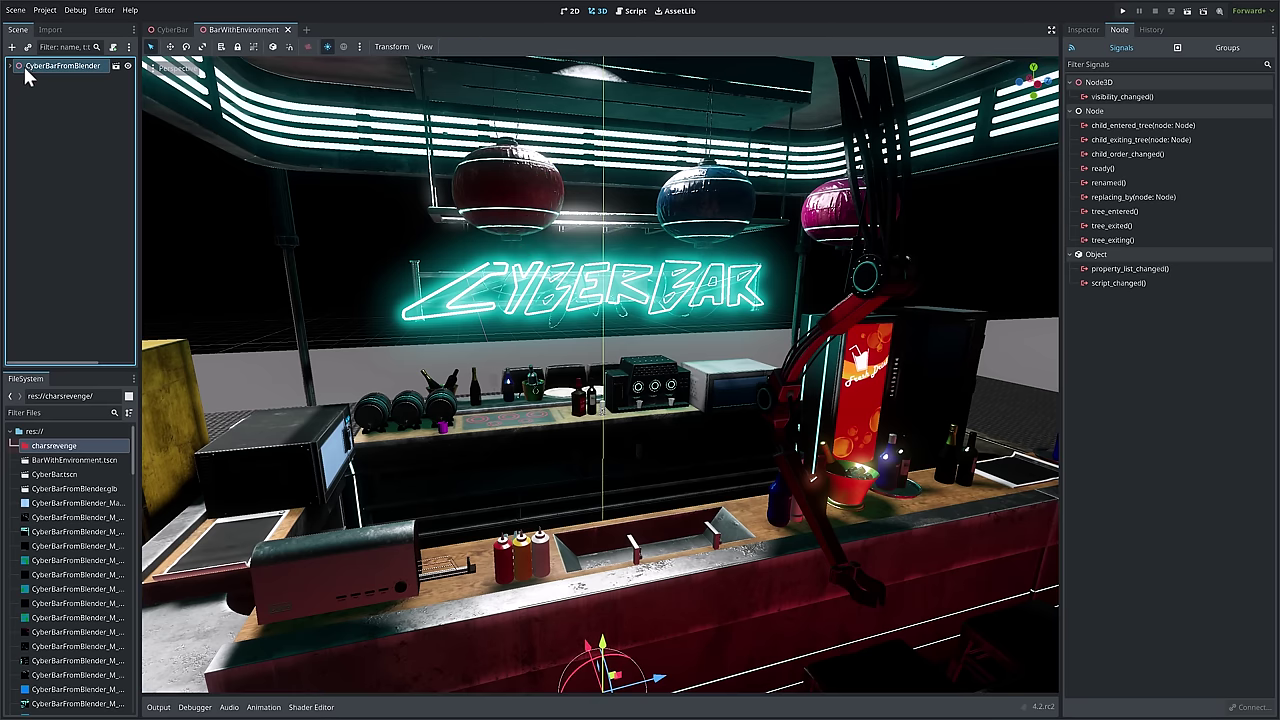
{"action": "left_click", "coordinate": [11, 66]}
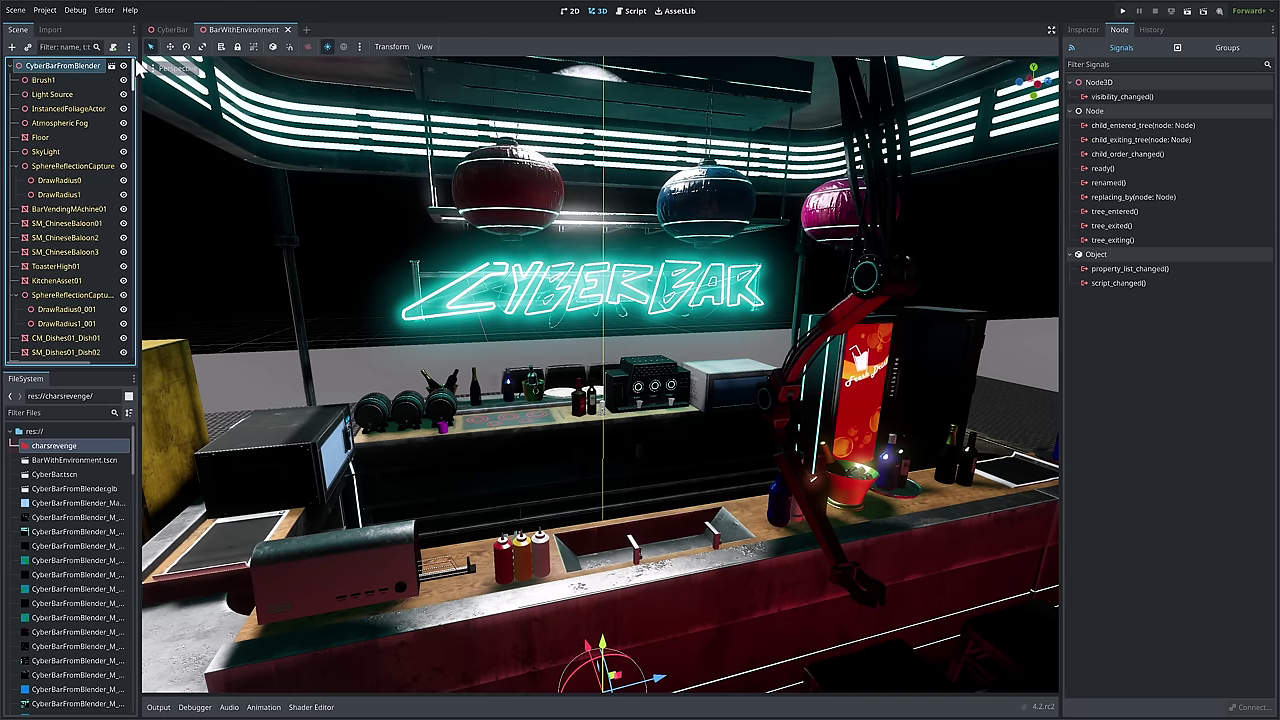
Step: Filter the scene tree by 'worl' and select the WorldEnvironment node
{"action": "left_click", "coordinate": [55, 46]}
{"action": "type", "text": "wo"}
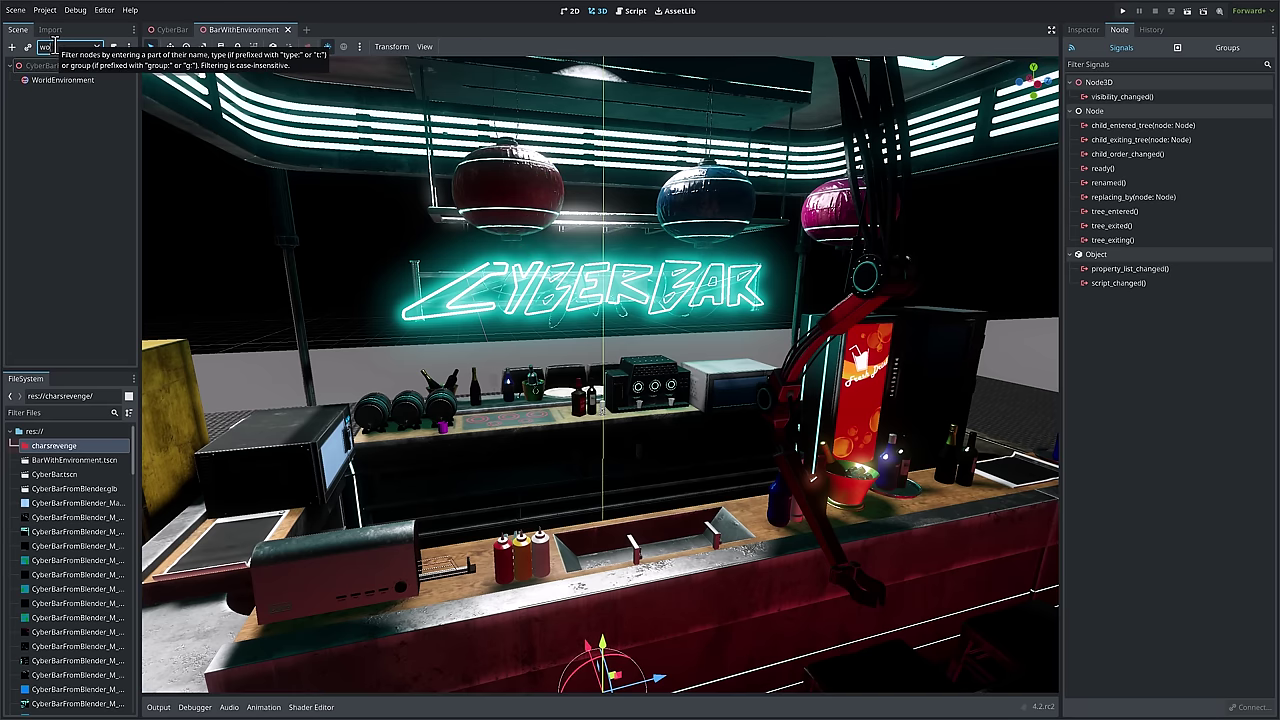
{"action": "type", "text": "rl"}
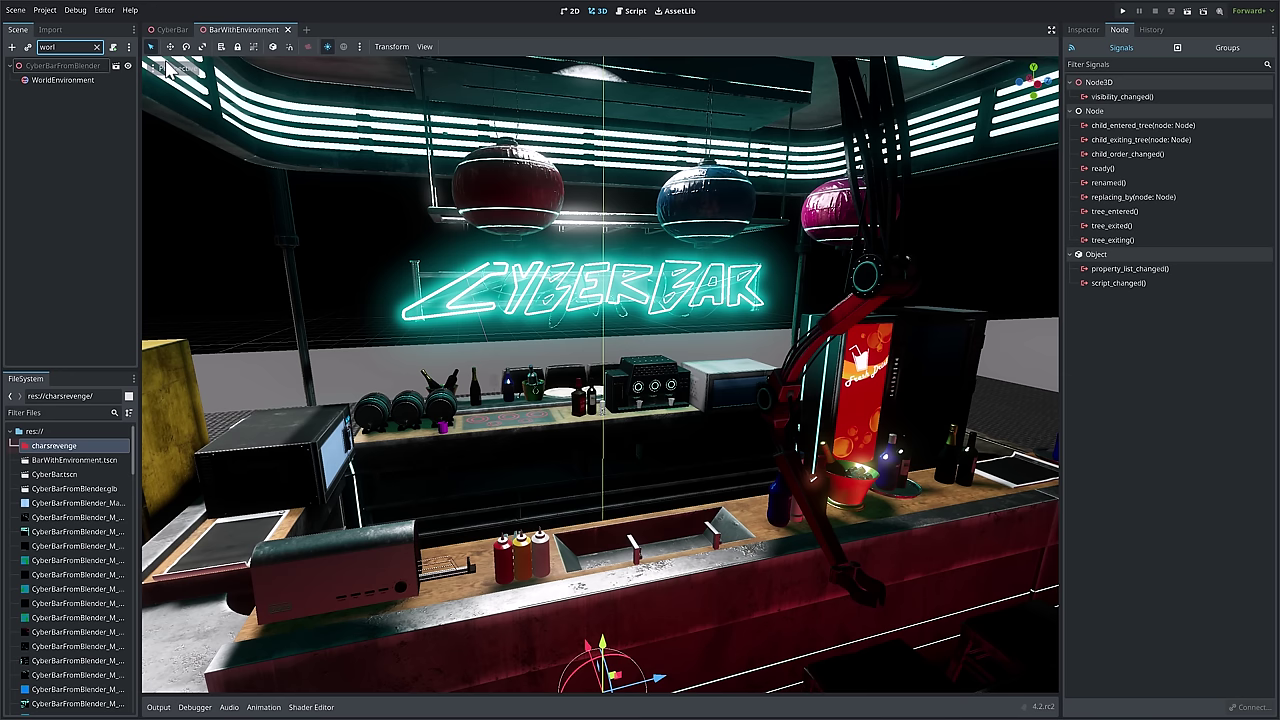
{"action": "left_click", "coordinate": [63, 81]}
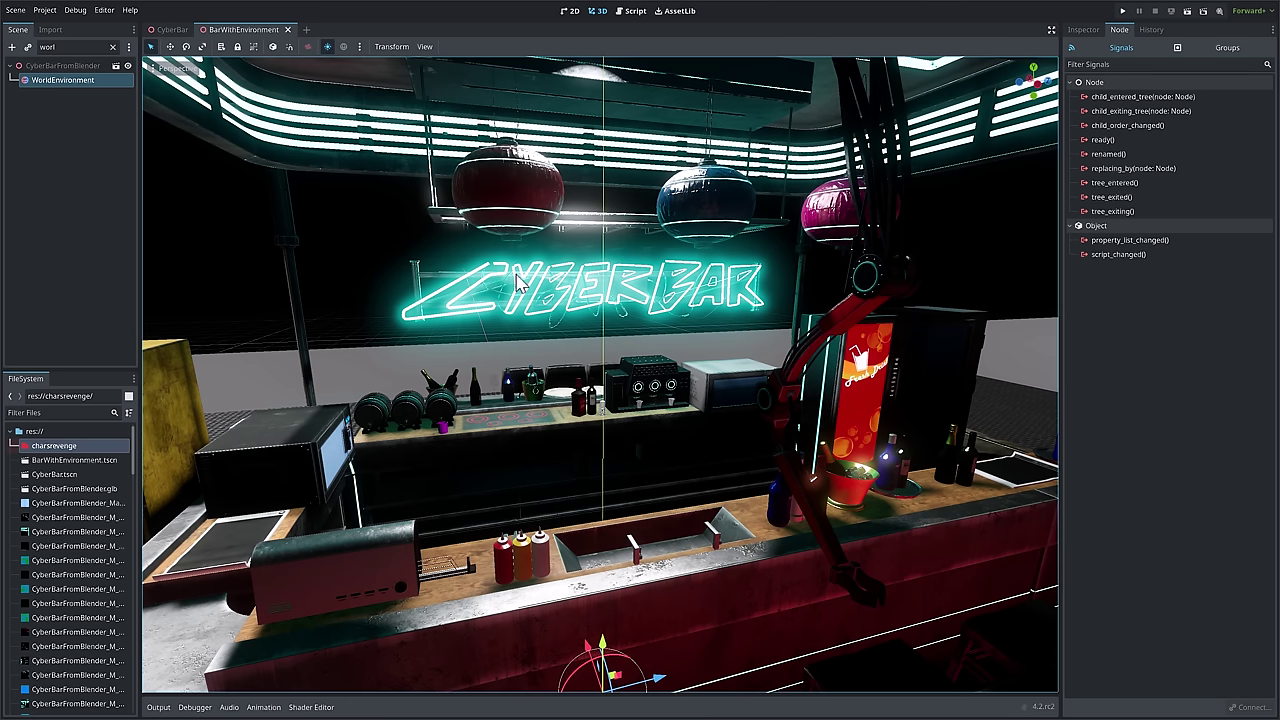
{"action": "middle_click_drag", "start_coordinate": [650, 300], "coordinate": [560, 246]}
{"action": "scroll", "coordinate": [600, 375], "scroll_direction": "down", "scroll_amount": 5}
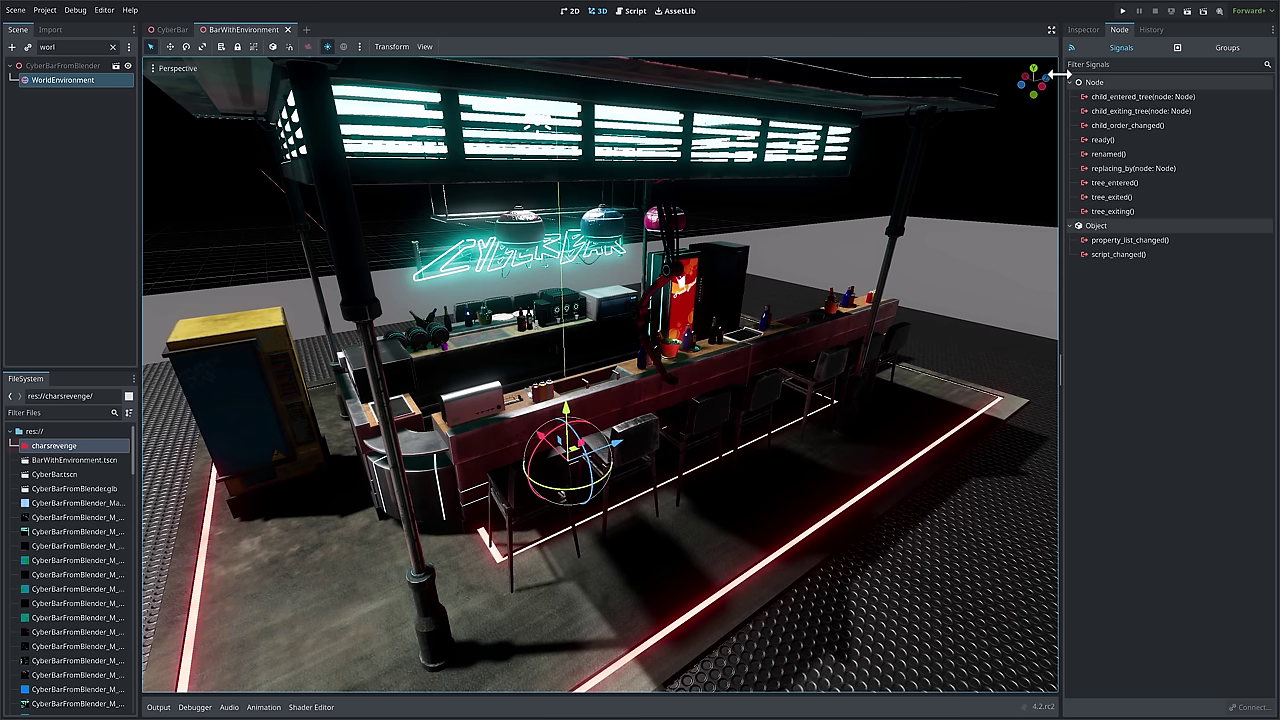
Step: Toggle WorldEnvironment glow off and on, set Glow Intensity to 0.44, then switch to CyberBar
{"action": "left_click", "coordinate": [1082, 31]}
{"action": "scroll", "coordinate": [1184, 407], "scroll_direction": "down", "scroll_amount": 5}
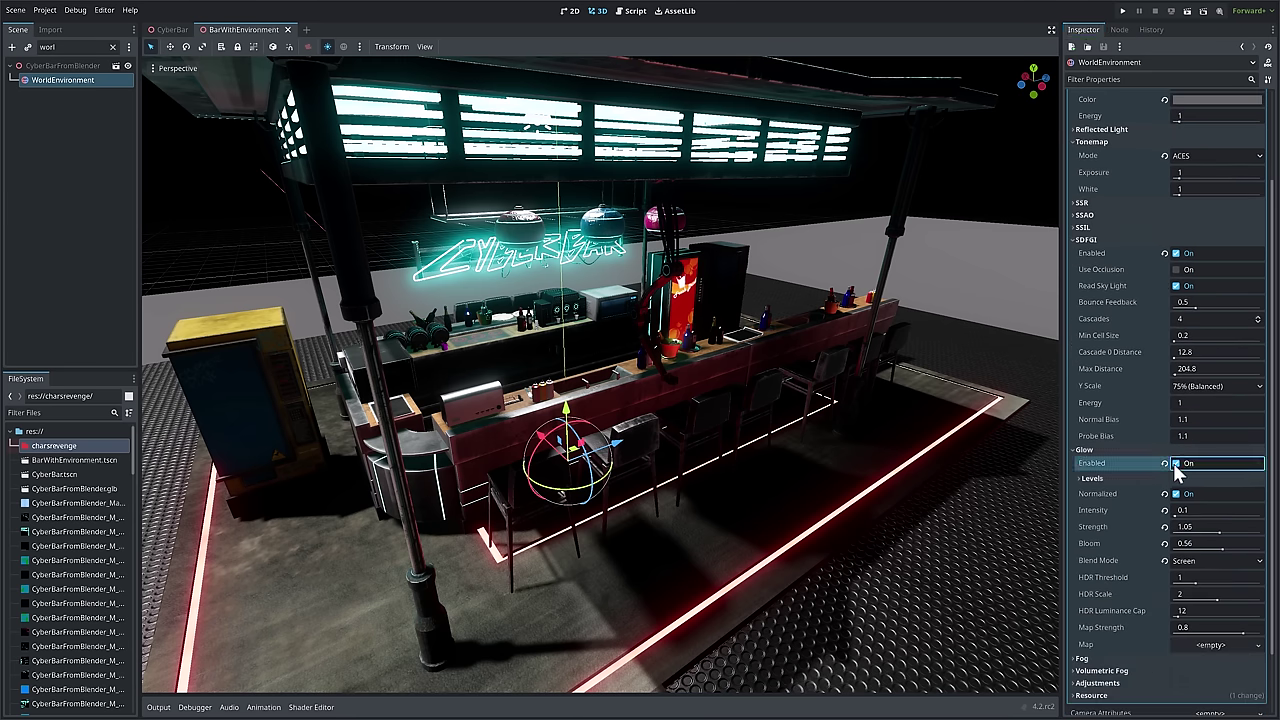
{"action": "left_click", "coordinate": [1176, 463]}
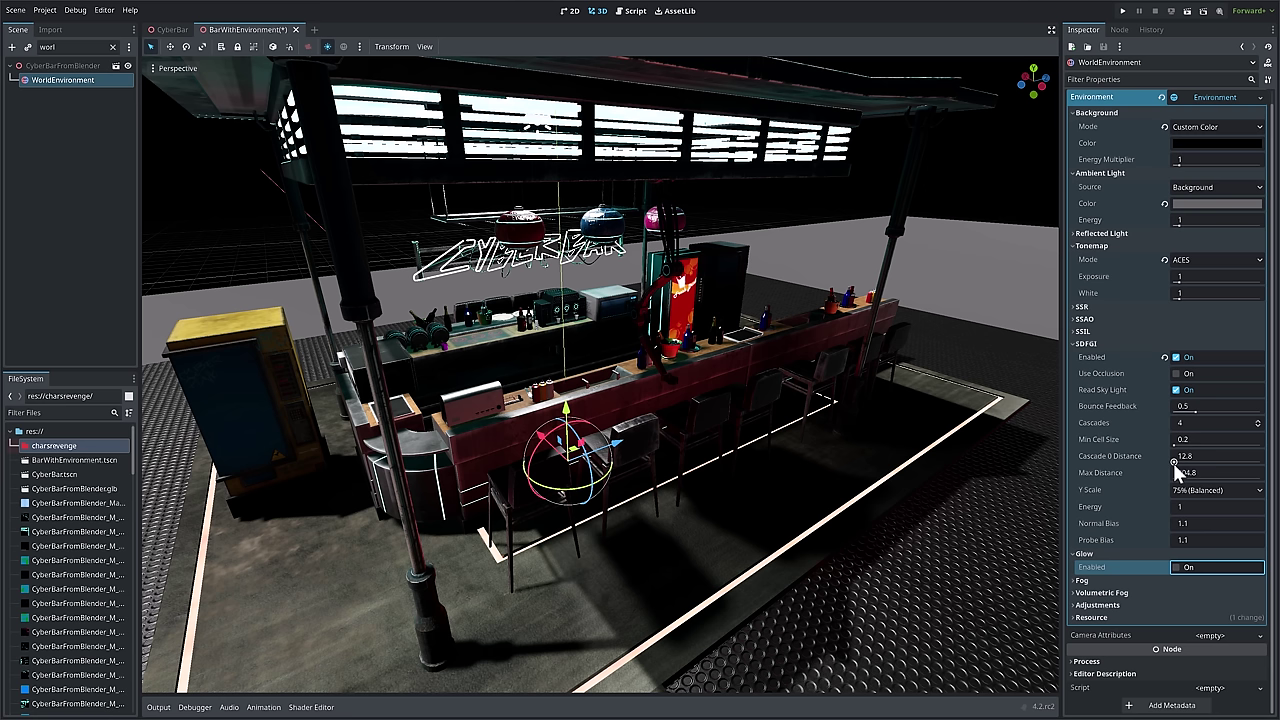
{"action": "left_click", "coordinate": [1176, 567]}
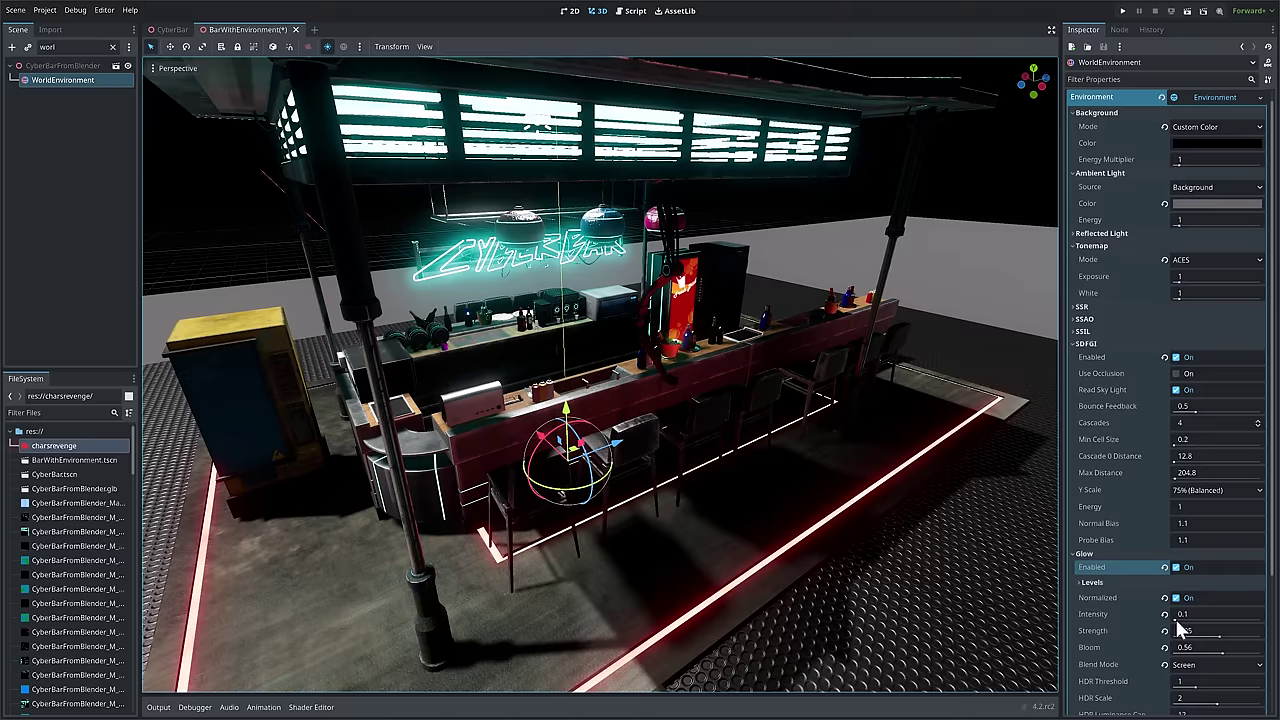
{"action": "mouse_move", "coordinate": [1184, 622]}
{"action": "left_mouse_down"}
{"action": "mouse_move", "coordinate": [1211, 620]}
{"action": "mouse_move", "coordinate": [1180, 615]}
{"action": "left_mouse_up"}
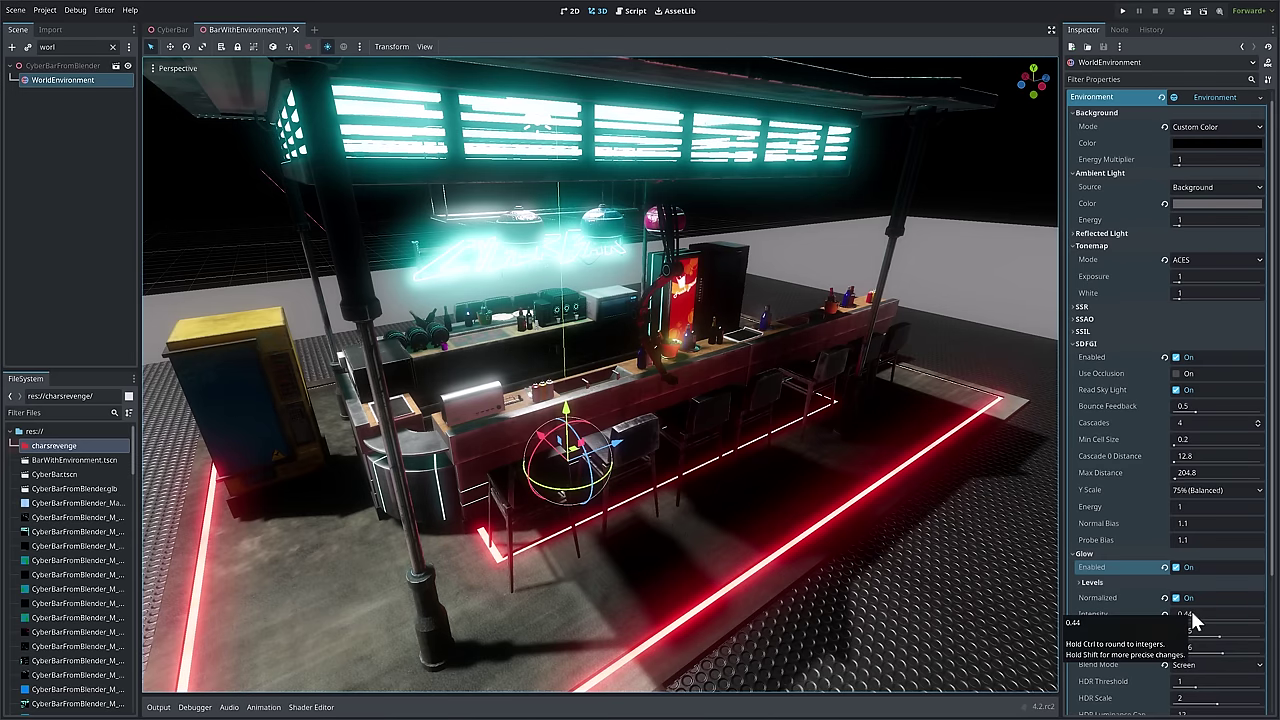
{"action": "left_click", "coordinate": [168, 31]}
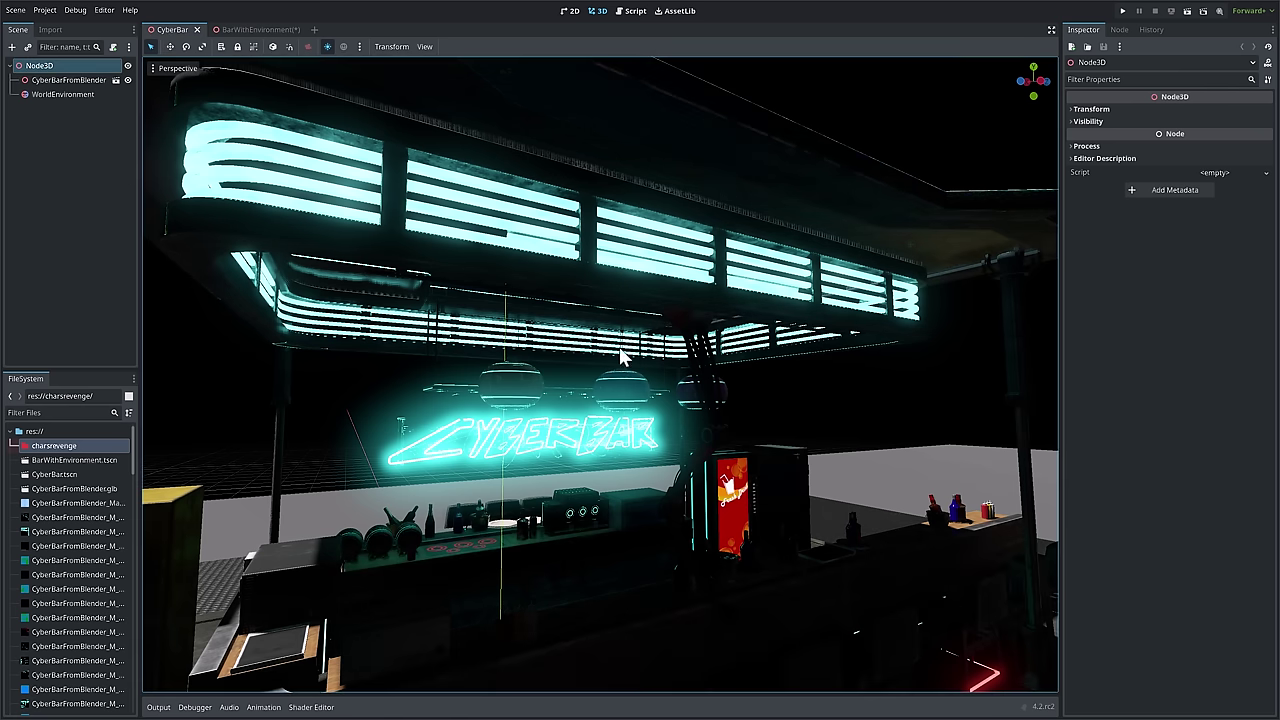
Step: Open the charsrevenge folder in the system file manager
{"action": "middle_click_drag", "start_coordinate": [640, 357], "coordinate": [555, 446]}
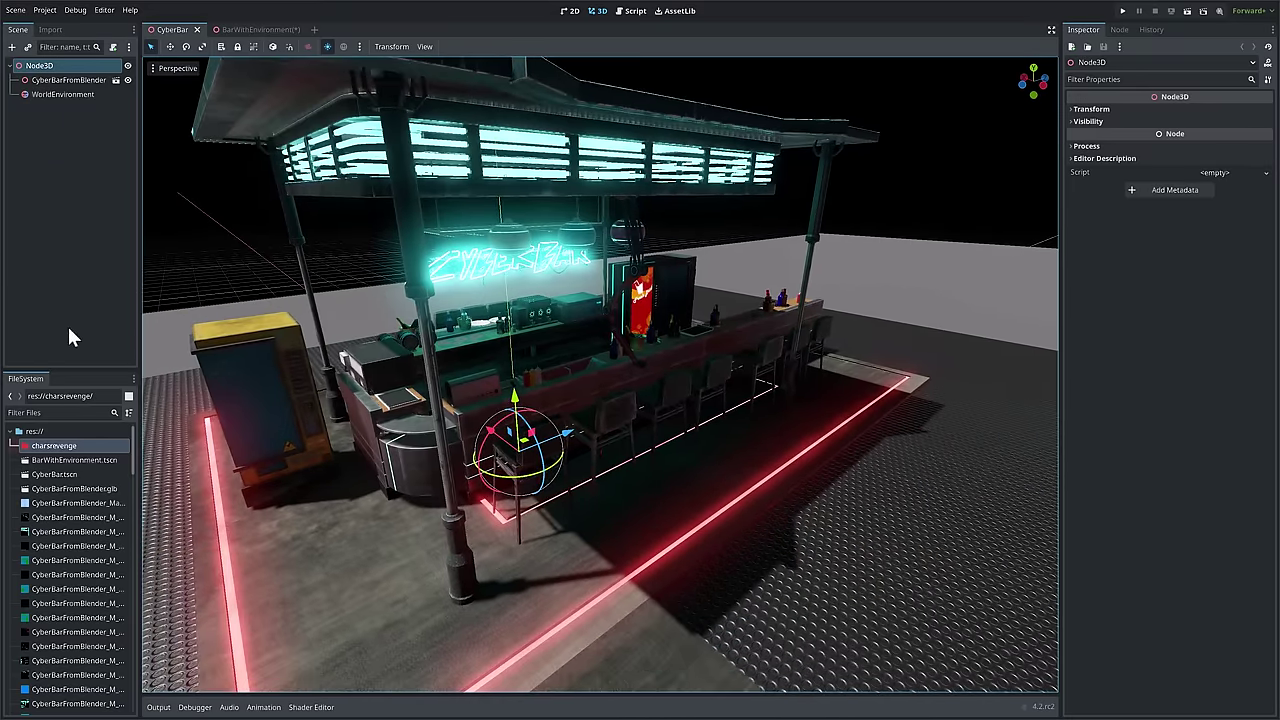
{"action": "right_click", "coordinate": [71, 448]}
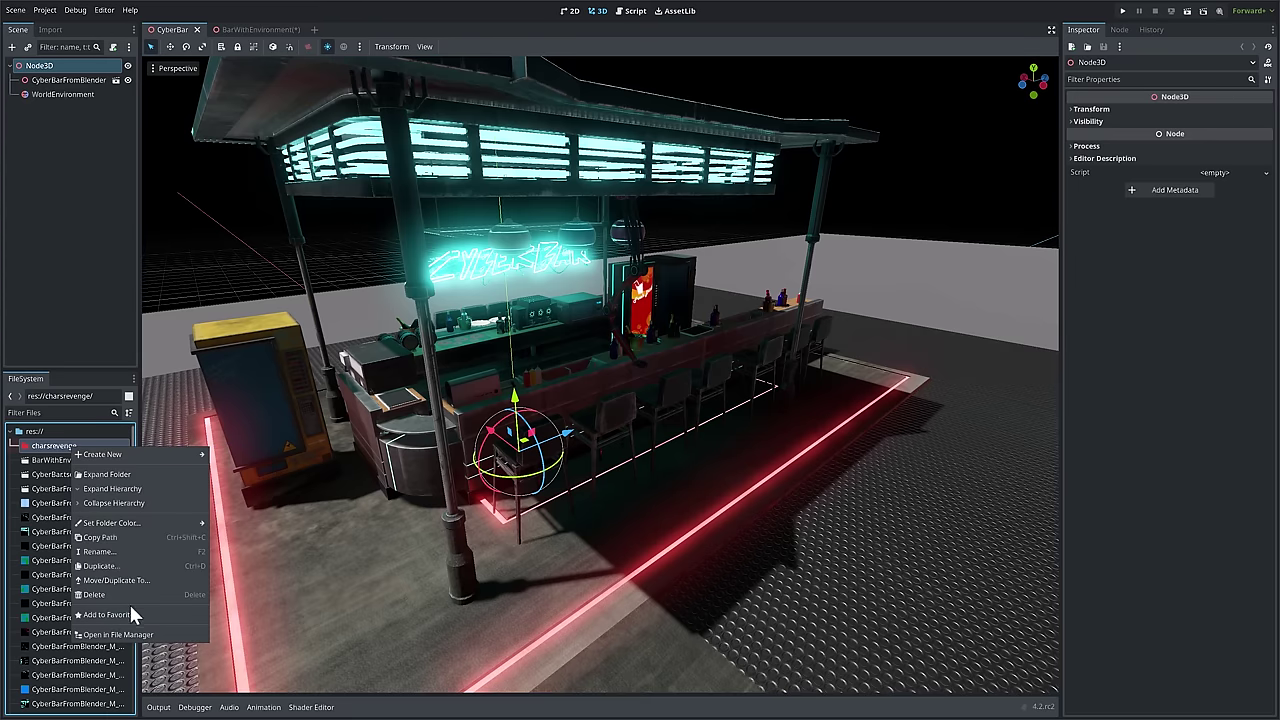
{"action": "left_click", "coordinate": [130, 635]}
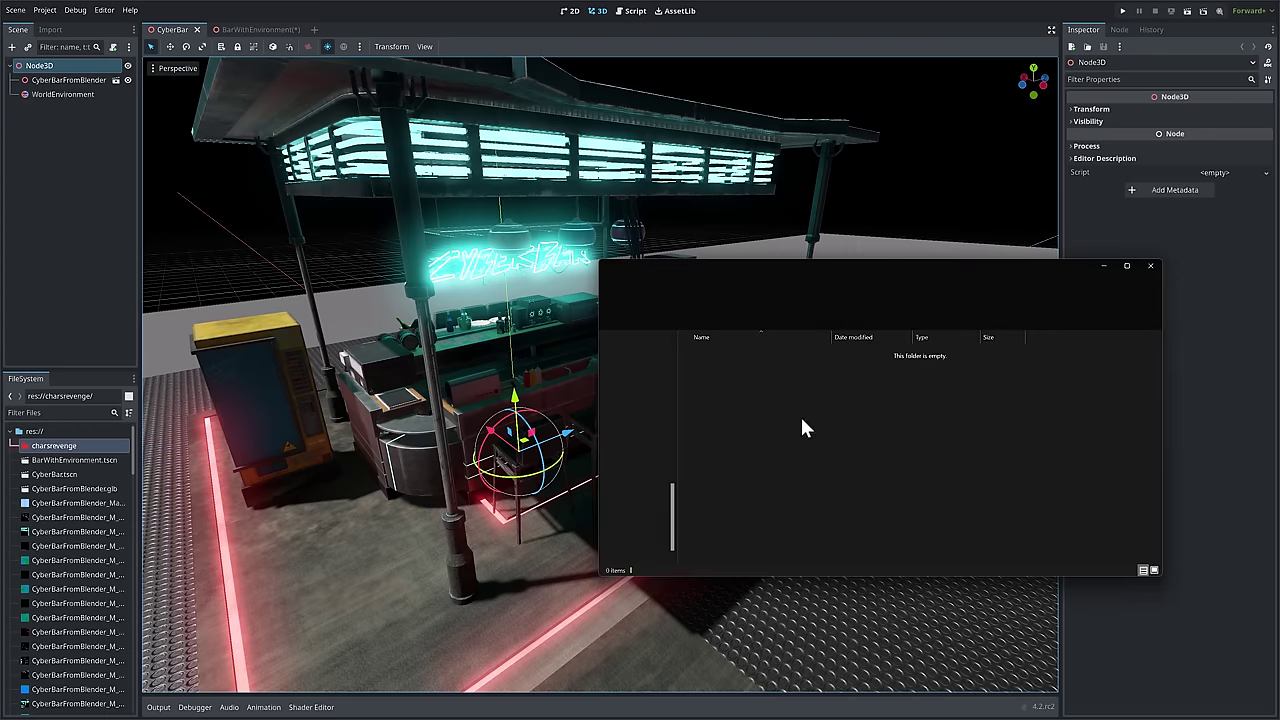
Step: Drag sophia.glb from the Sophia model folder into charsrevenge and return to Godot
{"action": "left_click_drag", "start_coordinate": [704, 270], "coordinate": [443, 272]}
{"action": "key", "text": "super+Tab"}
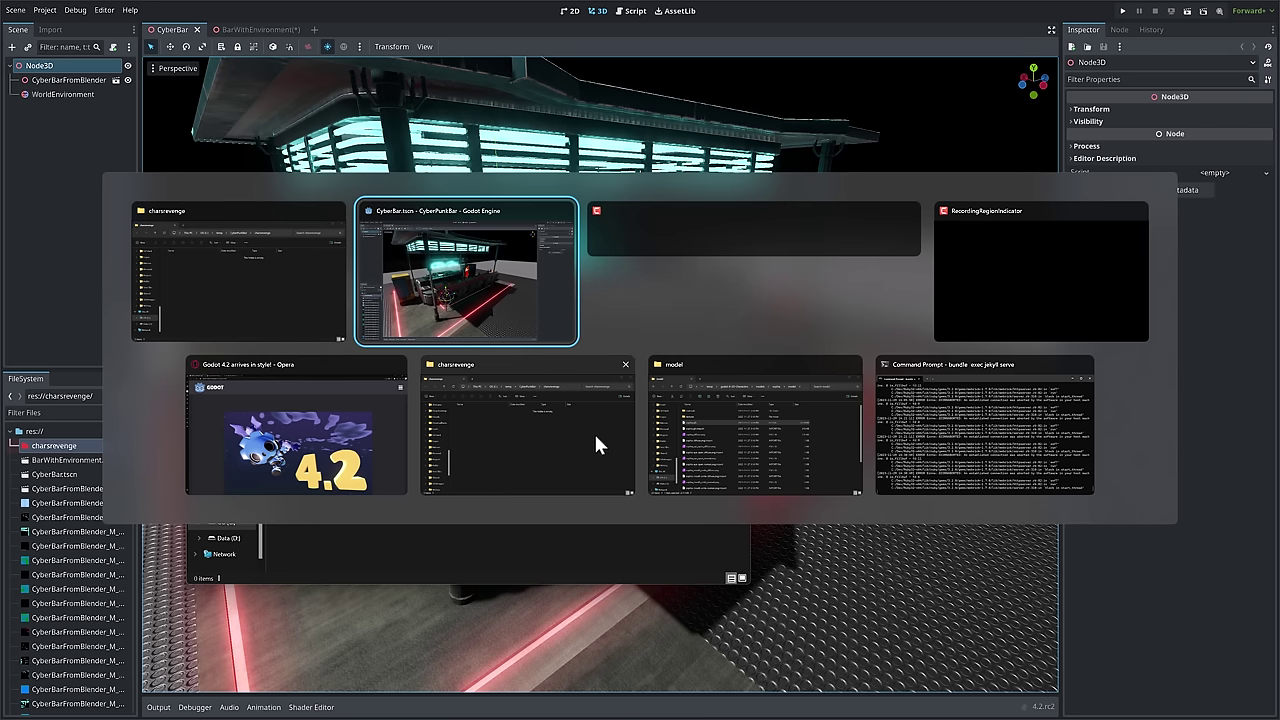
{"action": "left_click", "coordinate": [680, 432]}
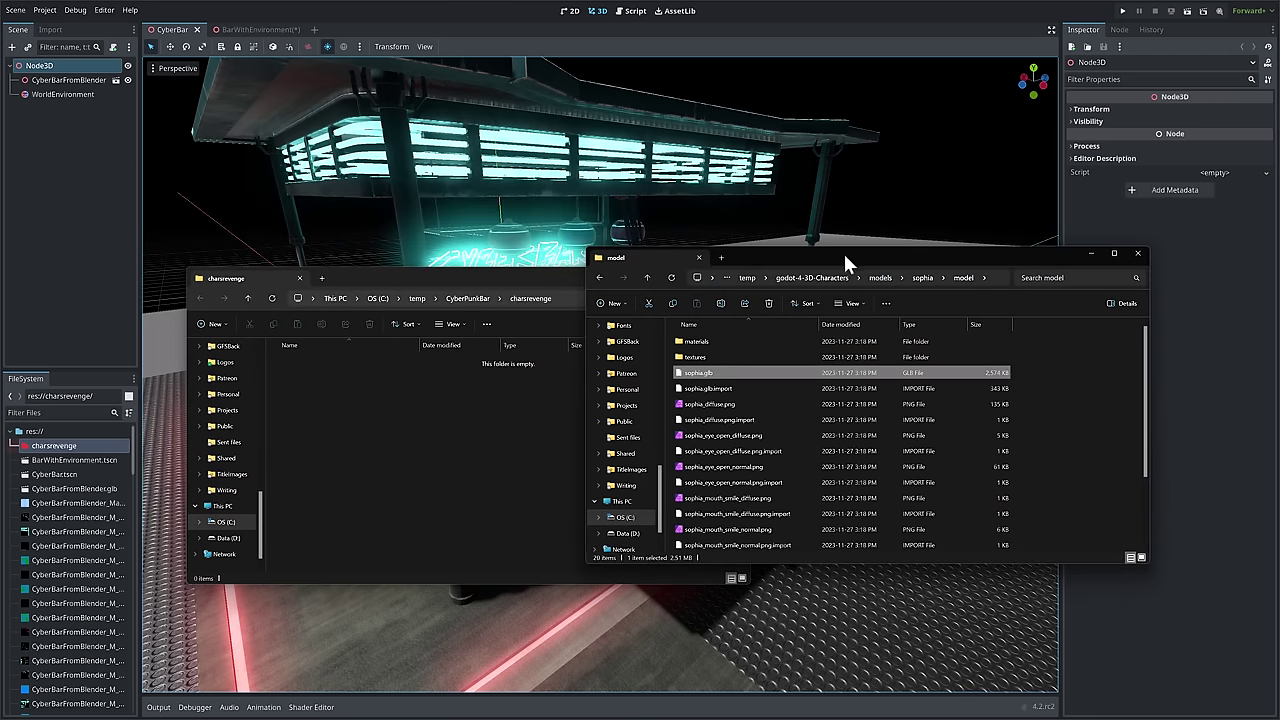
{"action": "left_click_drag", "start_coordinate": [843, 250], "coordinate": [904, 240]}
{"action": "left_click_drag", "start_coordinate": [767, 361], "coordinate": [415, 412]}
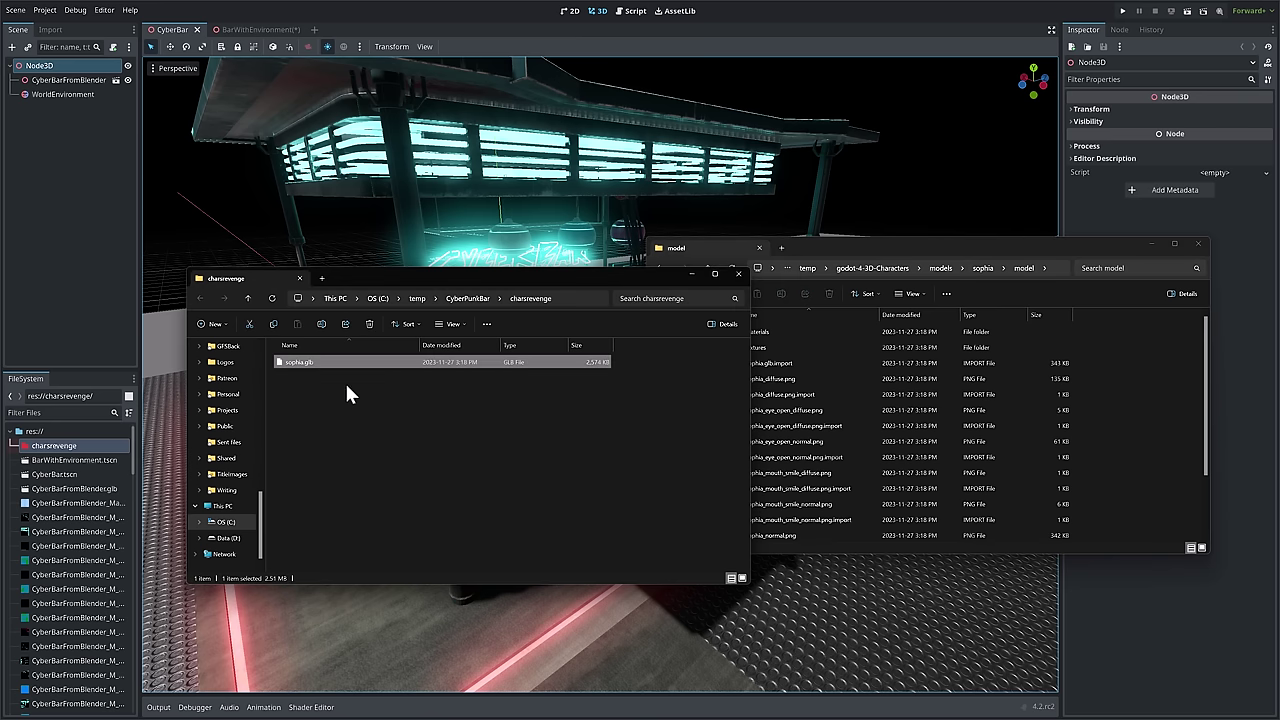
{"action": "left_click", "coordinate": [75, 444]}
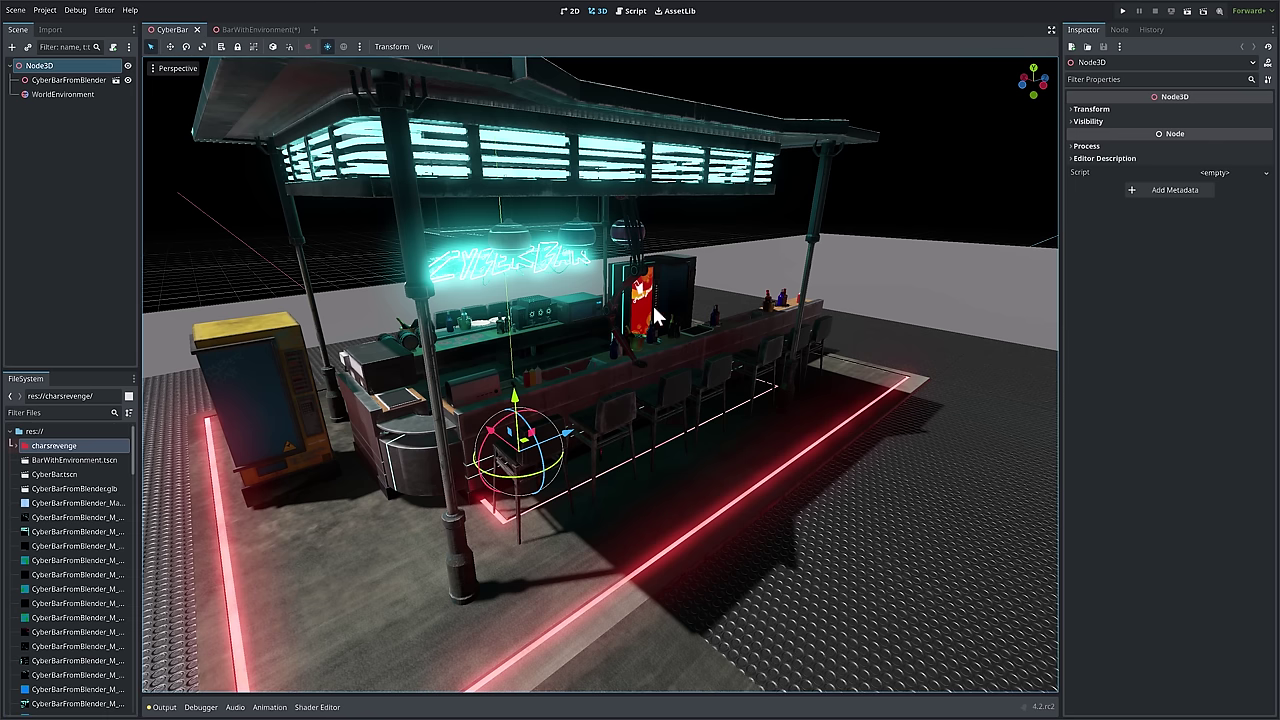
Step: Open sophia.glb's advanced import settings and preview EdgeGrab, Fall, Jump and Run animations
{"action": "left_click", "coordinate": [19, 446]}
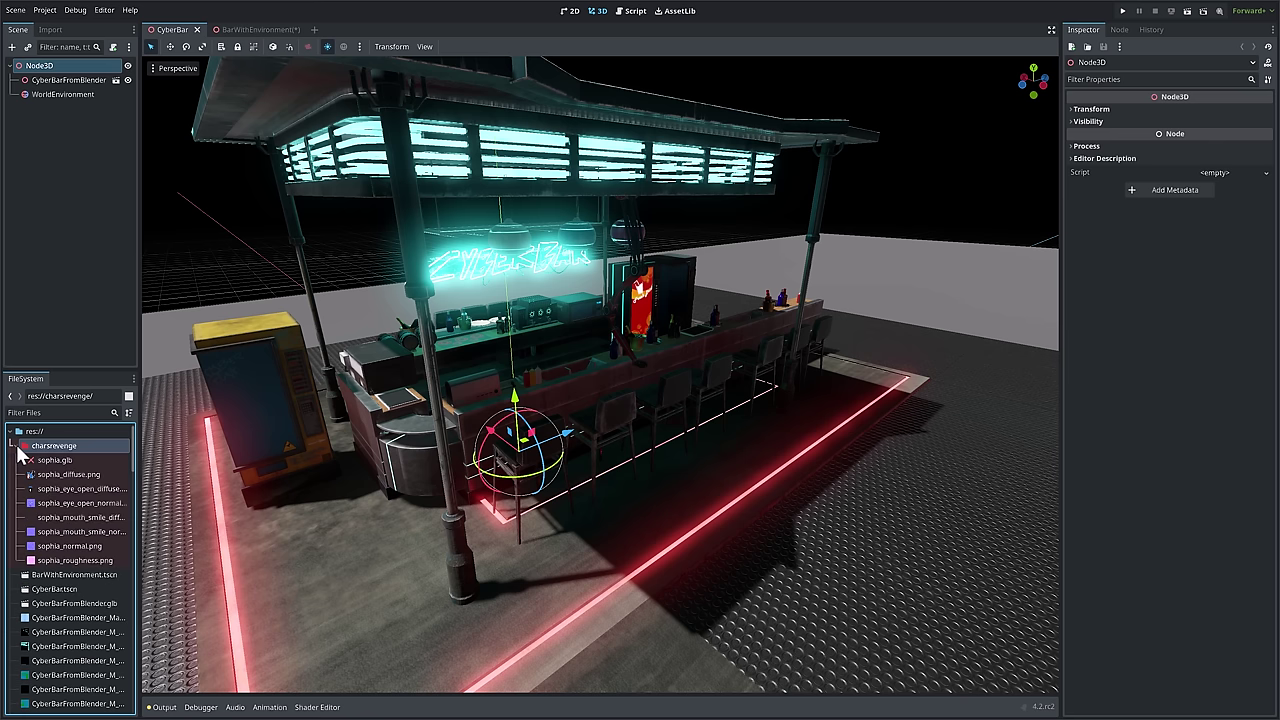
{"action": "double_click", "coordinate": [55, 460]}
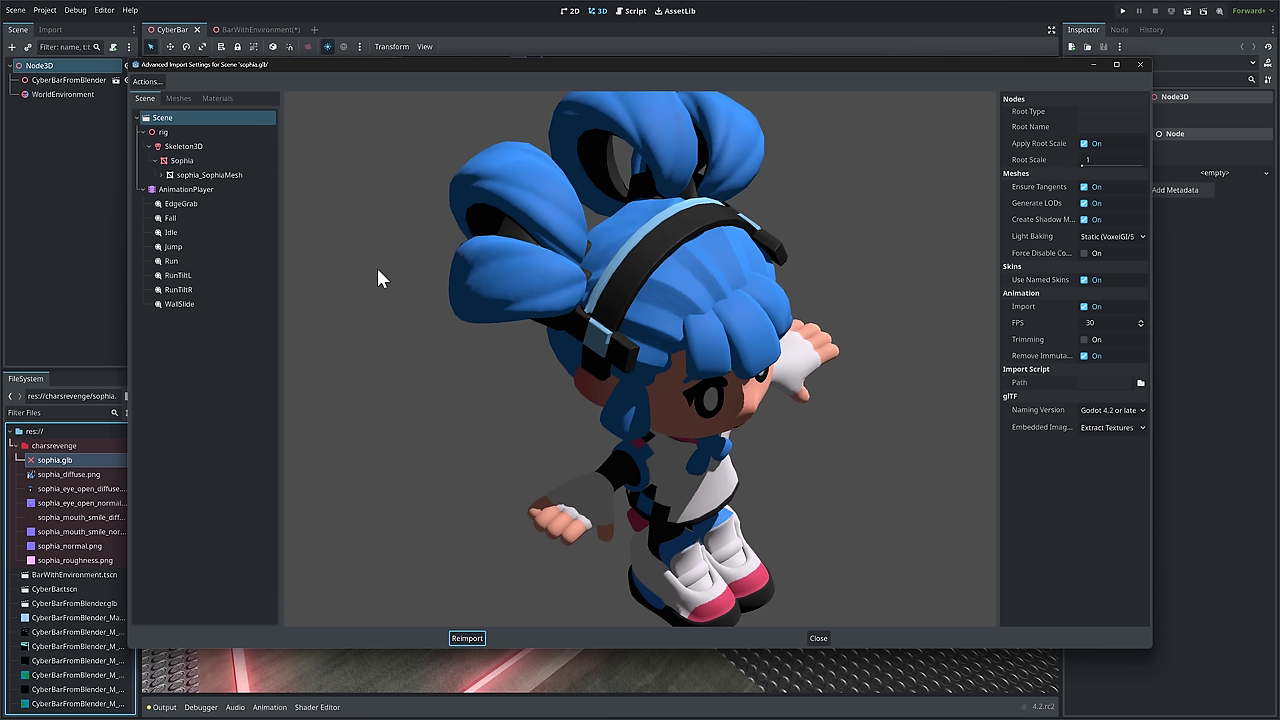
{"action": "left_click", "coordinate": [183, 203]}
{"action": "left_click", "coordinate": [176, 217]}
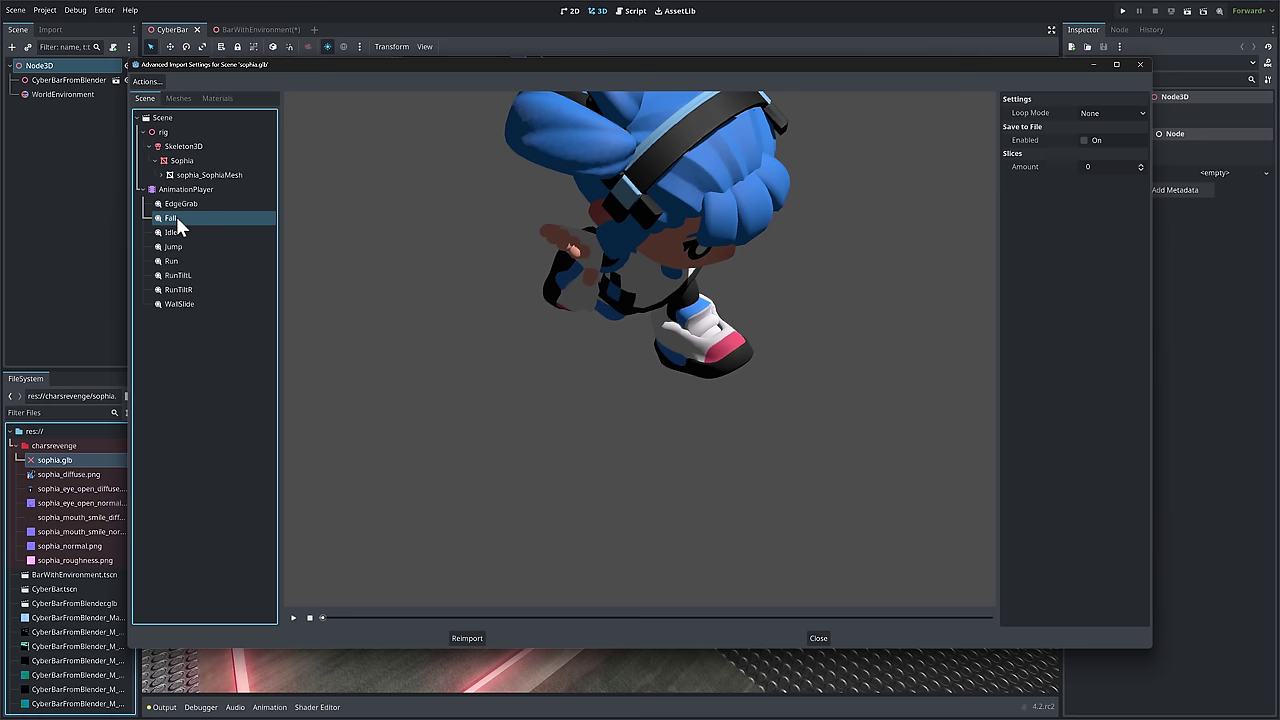
{"action": "left_click", "coordinate": [177, 247]}
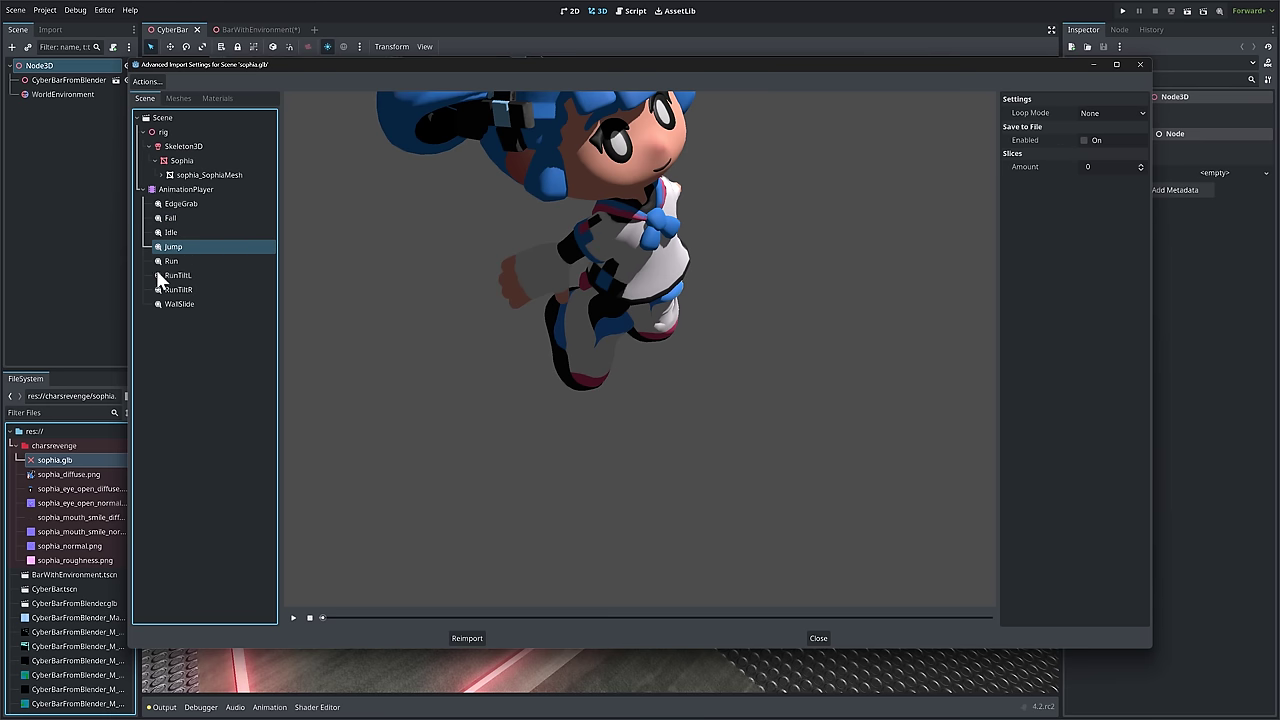
{"action": "left_click", "coordinate": [172, 262]}
Step: Play the Run animation preview several times from different angles, then close the dialog
{"action": "left_click", "coordinate": [294, 617]}
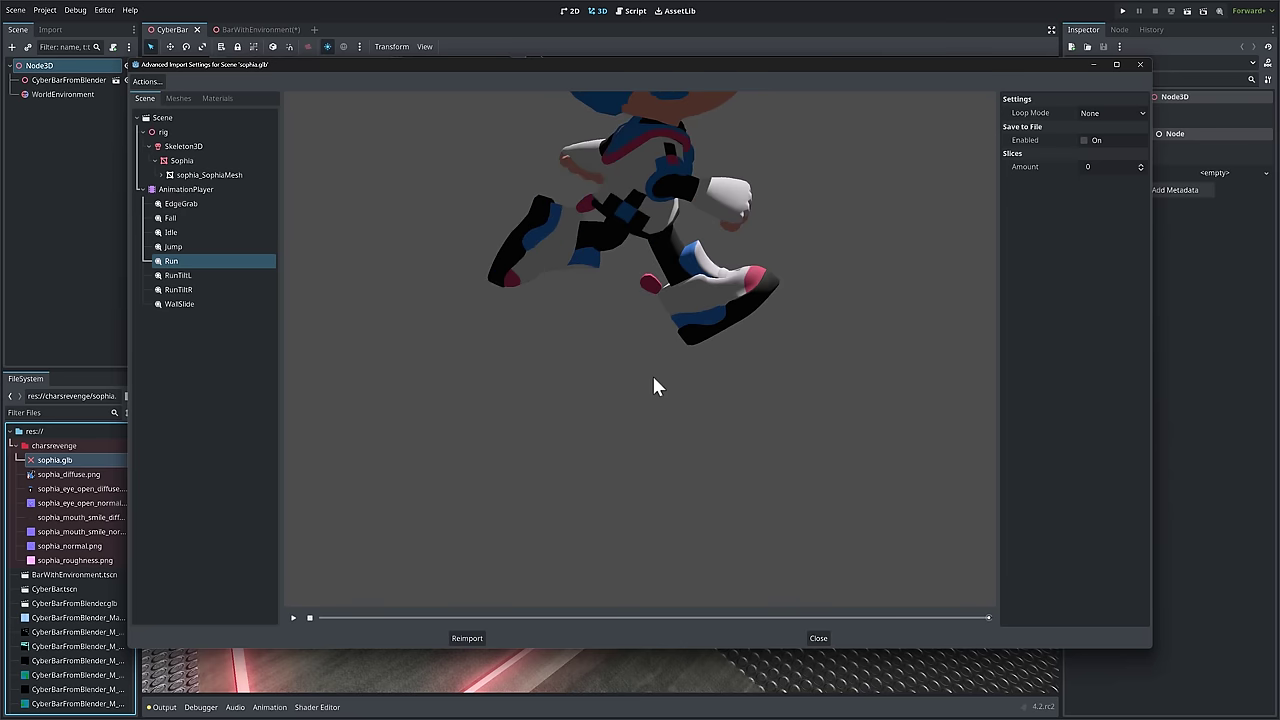
{"action": "mouse_move", "coordinate": [626, 399]}
{"action": "left_mouse_down"}
{"action": "mouse_move", "coordinate": [577, 398]}
{"action": "mouse_move", "coordinate": [643, 391]}
{"action": "left_mouse_up"}
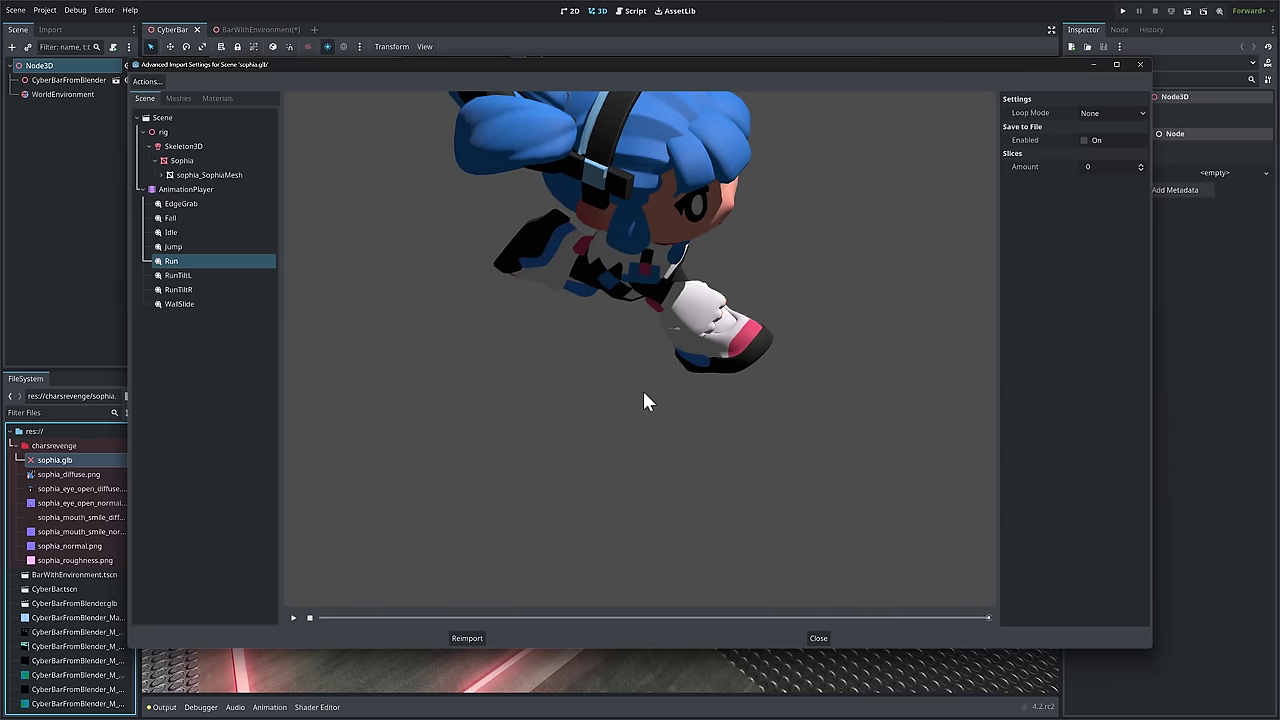
{"action": "left_click", "coordinate": [293, 616]}
{"action": "left_click", "coordinate": [294, 617]}
{"action": "left_click", "coordinate": [1139, 65]}
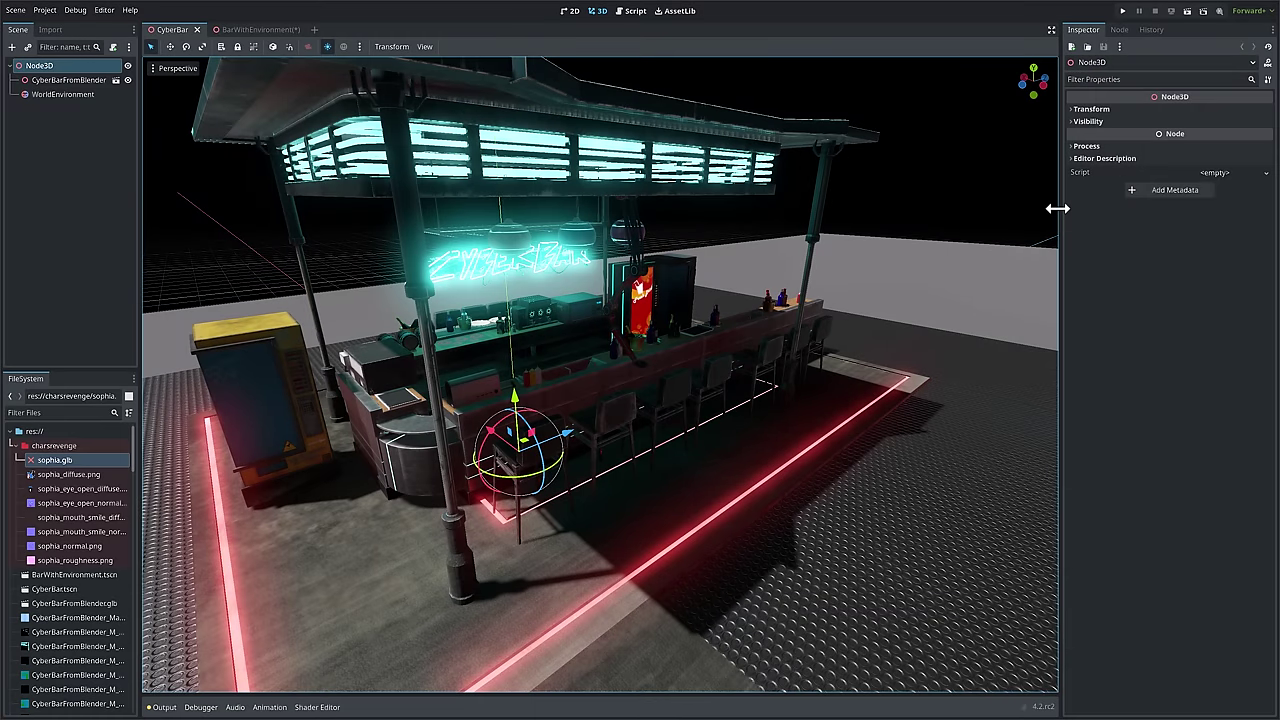
Step: Reimport sophia.glb from the Import dock with its current settings
{"action": "right_click", "coordinate": [45, 461]}
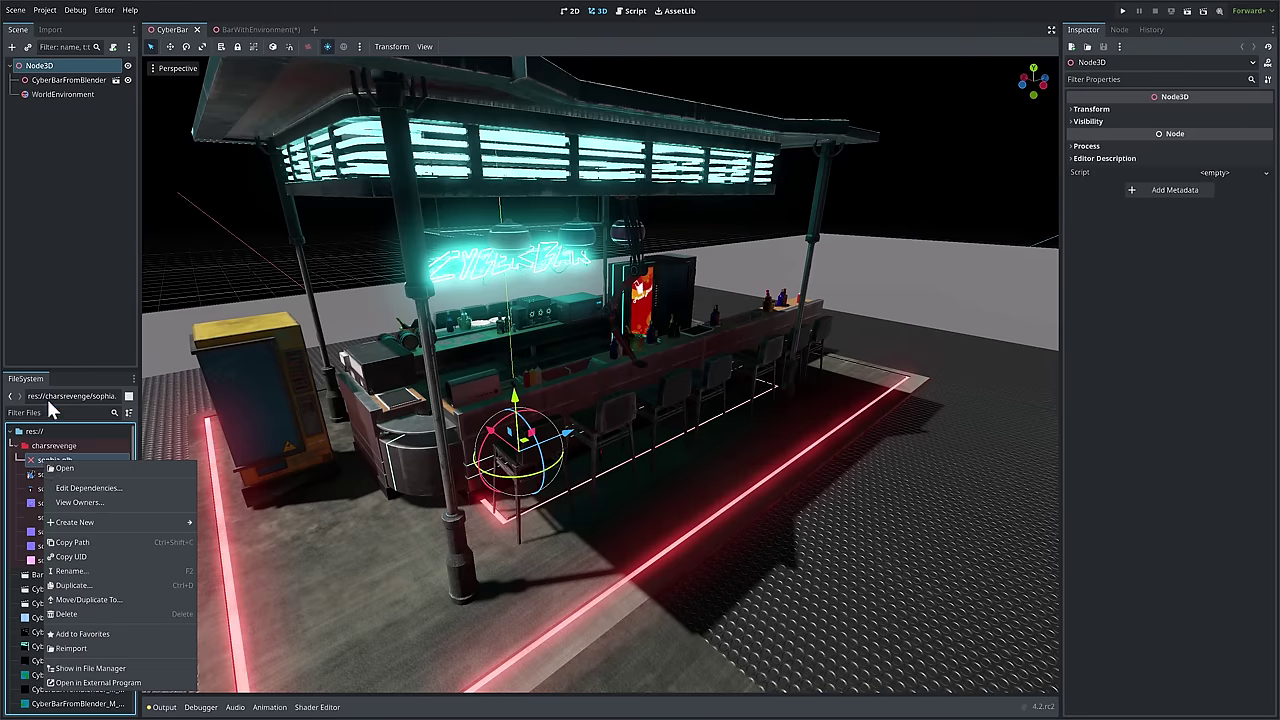
{"action": "left_click", "coordinate": [53, 29]}
{"action": "left_click", "coordinate": [53, 29]}
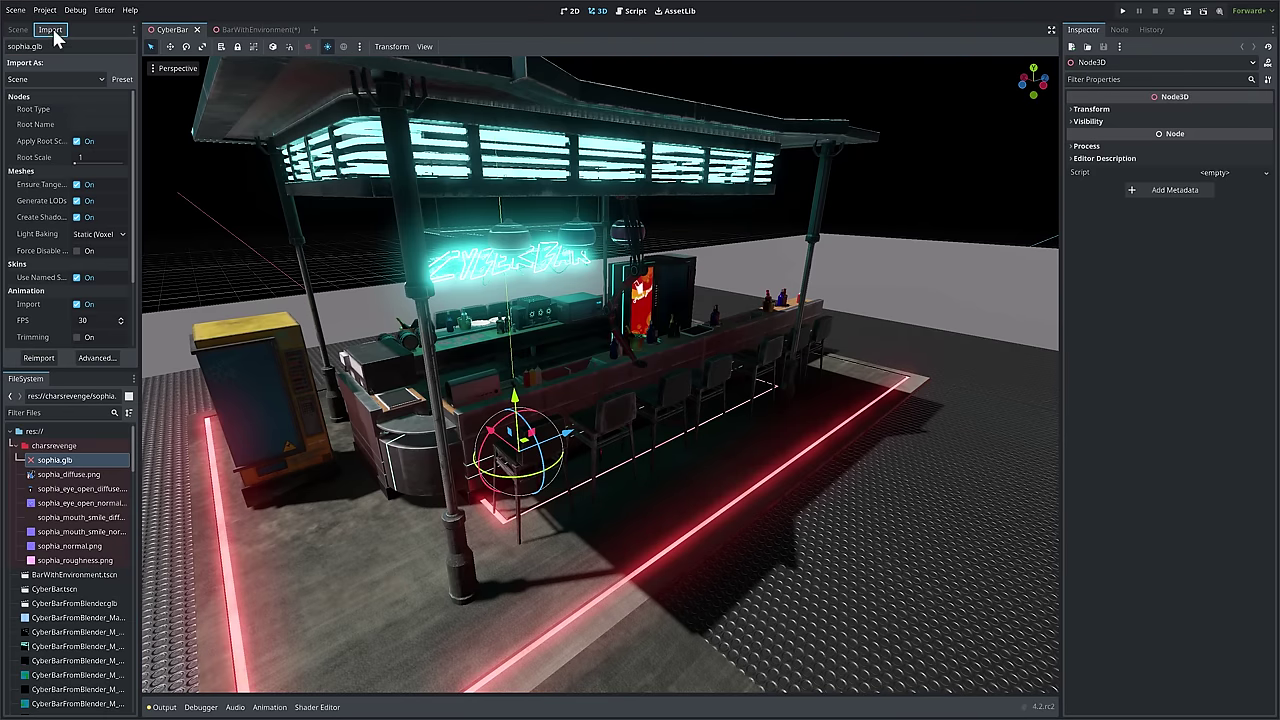
{"action": "left_click", "coordinate": [45, 357]}
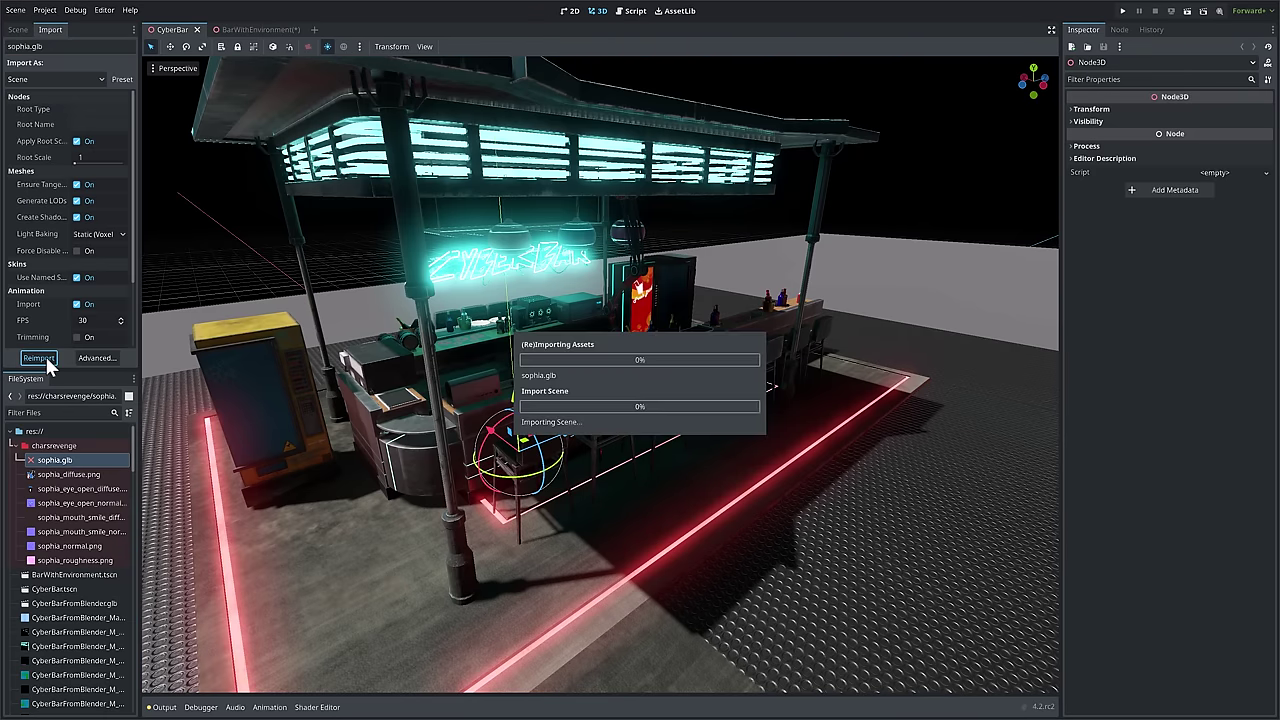
{"action": "left_click", "coordinate": [672, 403]}
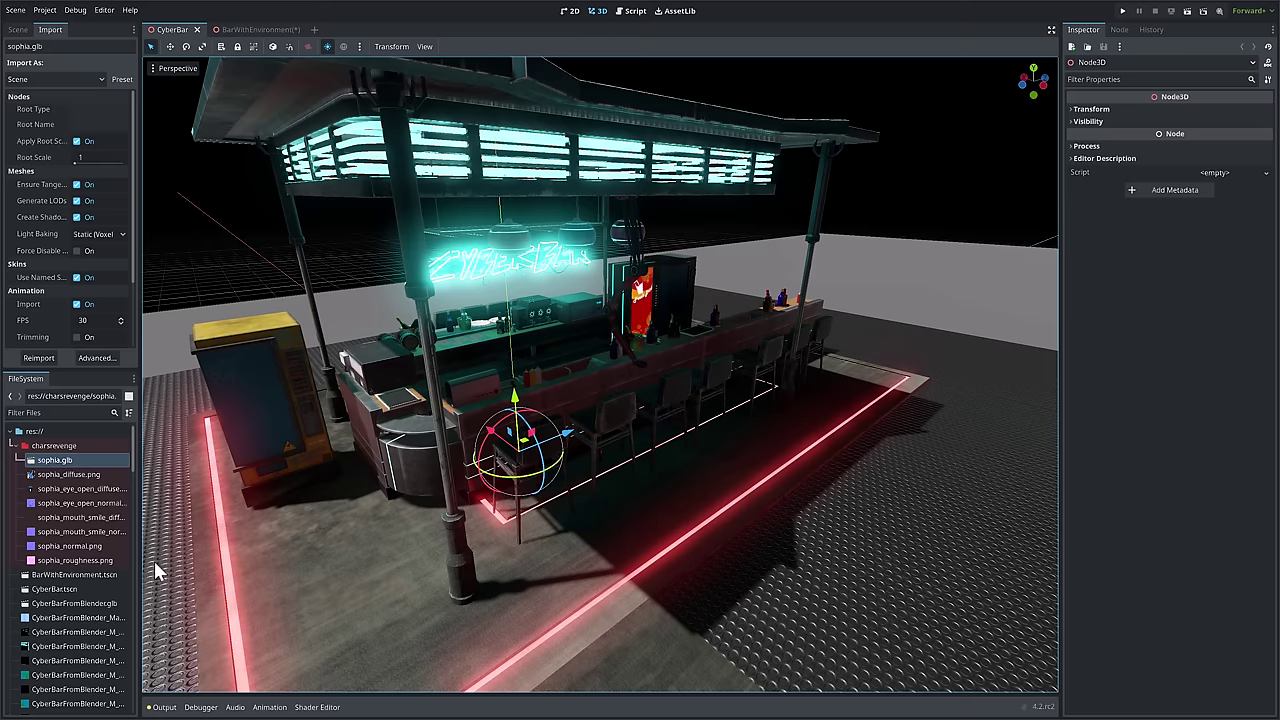
Step: Drag sophia.glb into the 3D viewport and move it onto the floor before the bar counter
{"action": "left_click_drag", "start_coordinate": [54, 460], "coordinate": [614, 524]}
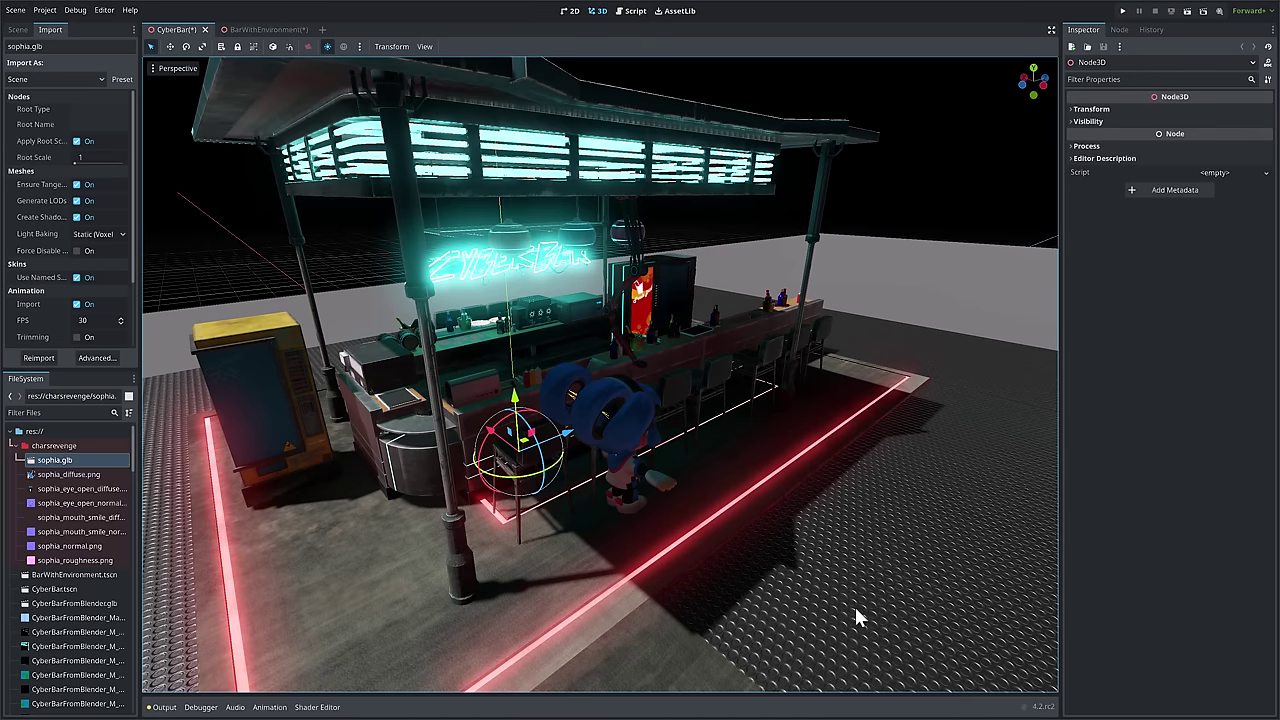
{"action": "left_click", "coordinate": [638, 474]}
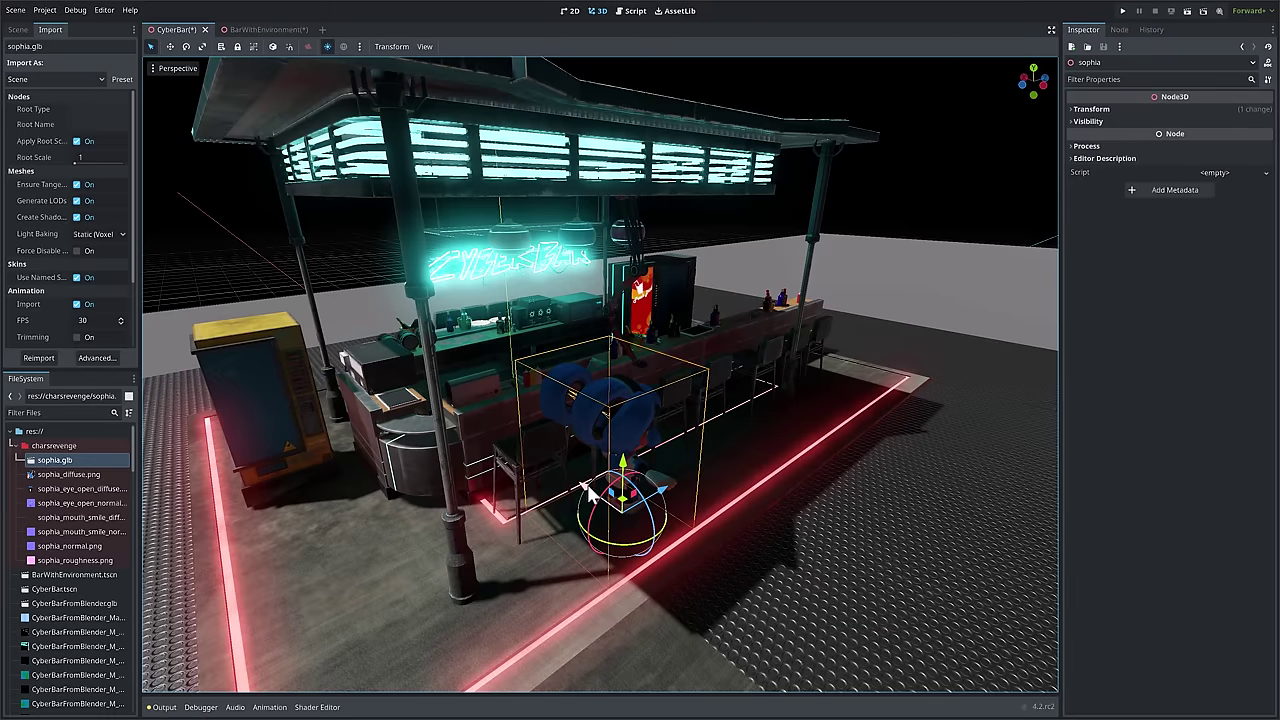
{"action": "left_click_drag", "start_coordinate": [592, 492], "coordinate": [749, 526]}
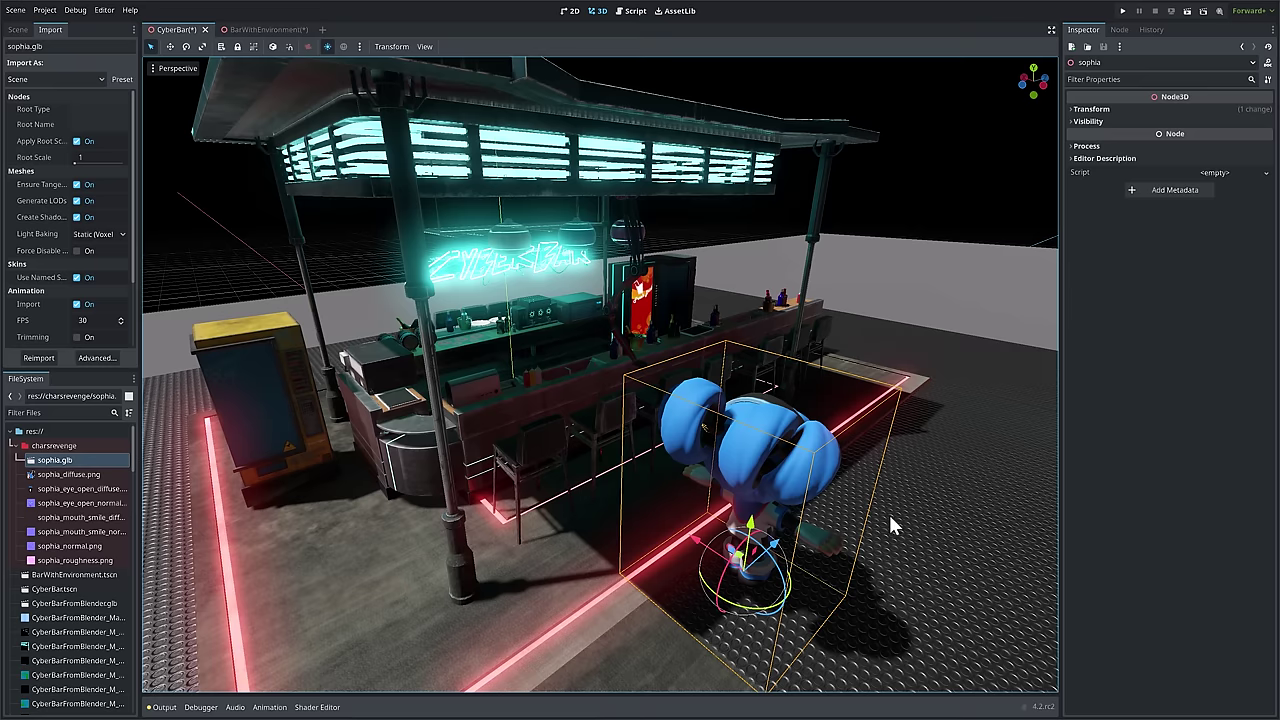
{"action": "right_click_drag", "start_coordinate": [890, 520], "coordinate": [693, 515]}
Step: Freely move, rotate and scale Sophia using the G, R and S shortcuts
{"action": "left_click", "coordinate": [711, 535]}
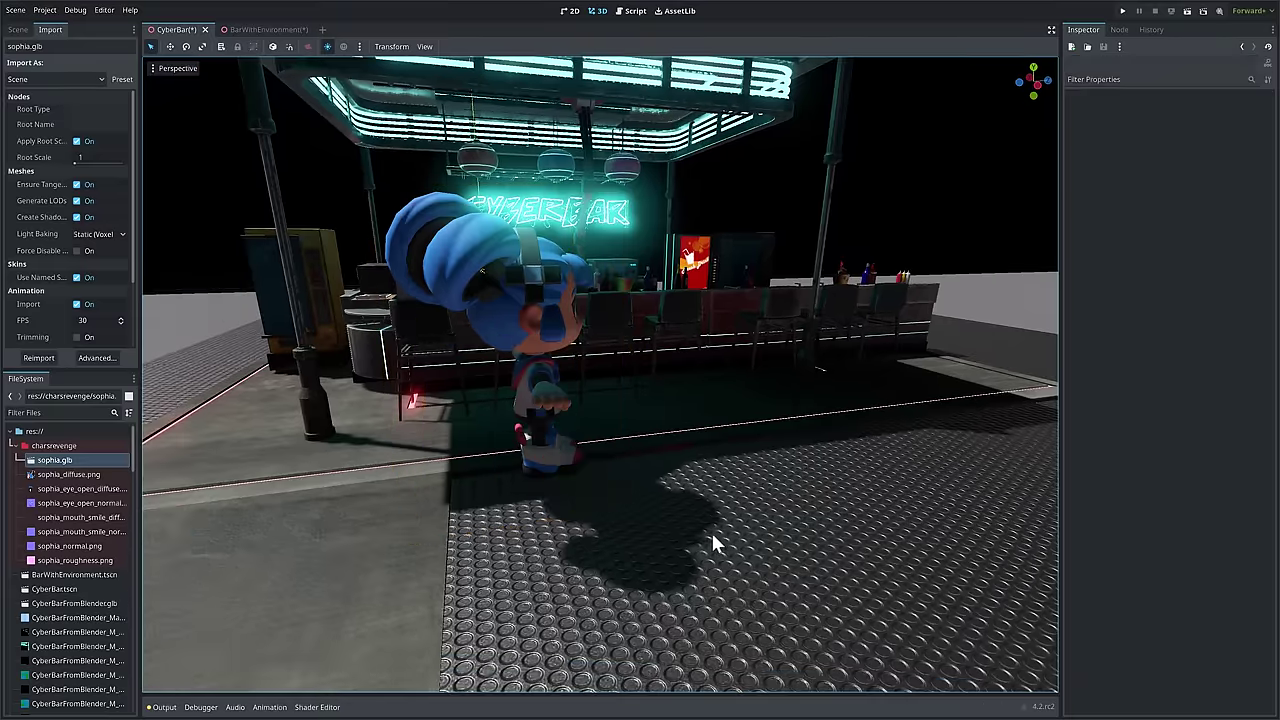
{"action": "left_click", "coordinate": [537, 396]}
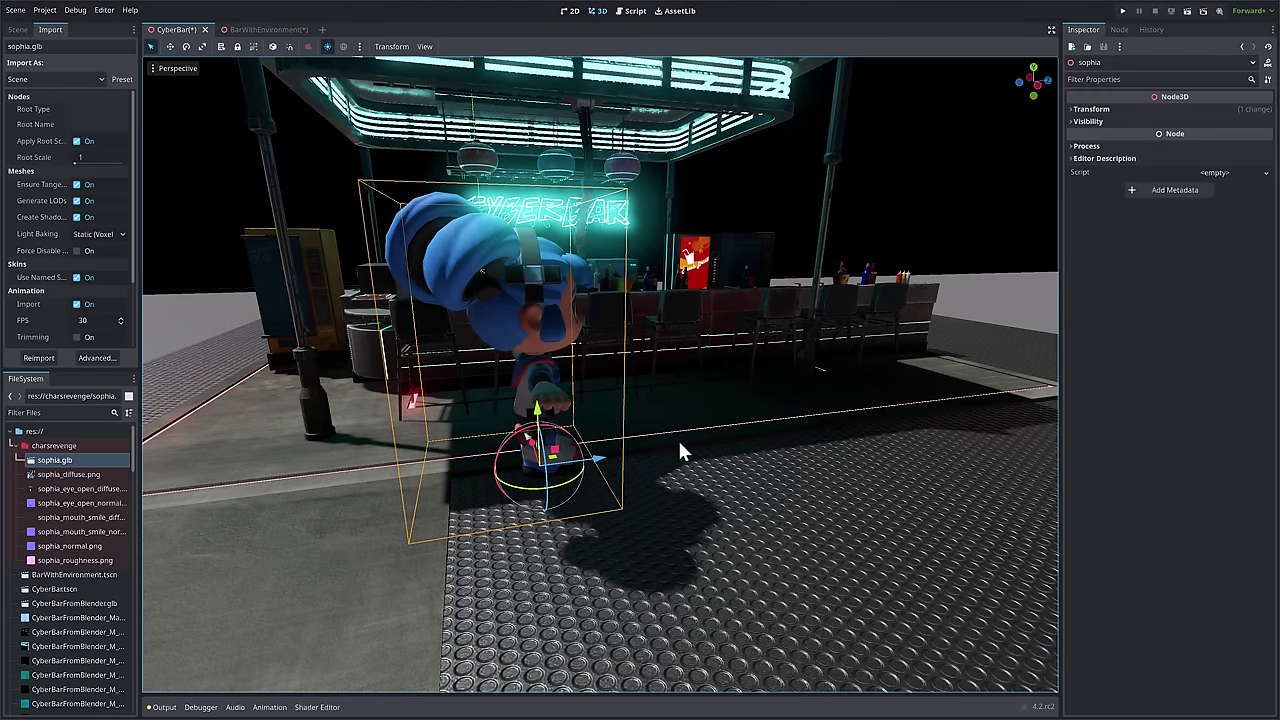
{"action": "key", "text": "g"}
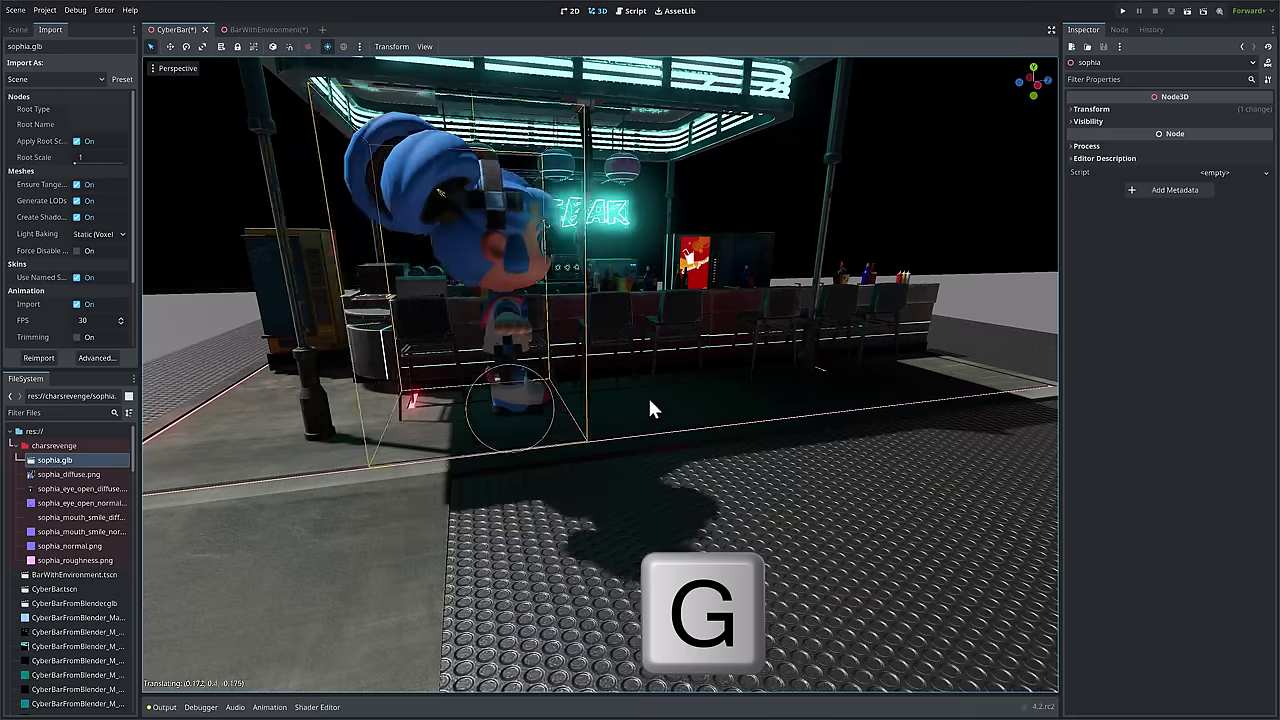
{"action": "left_click", "coordinate": [703, 409]}
{"action": "key", "text": "r"}
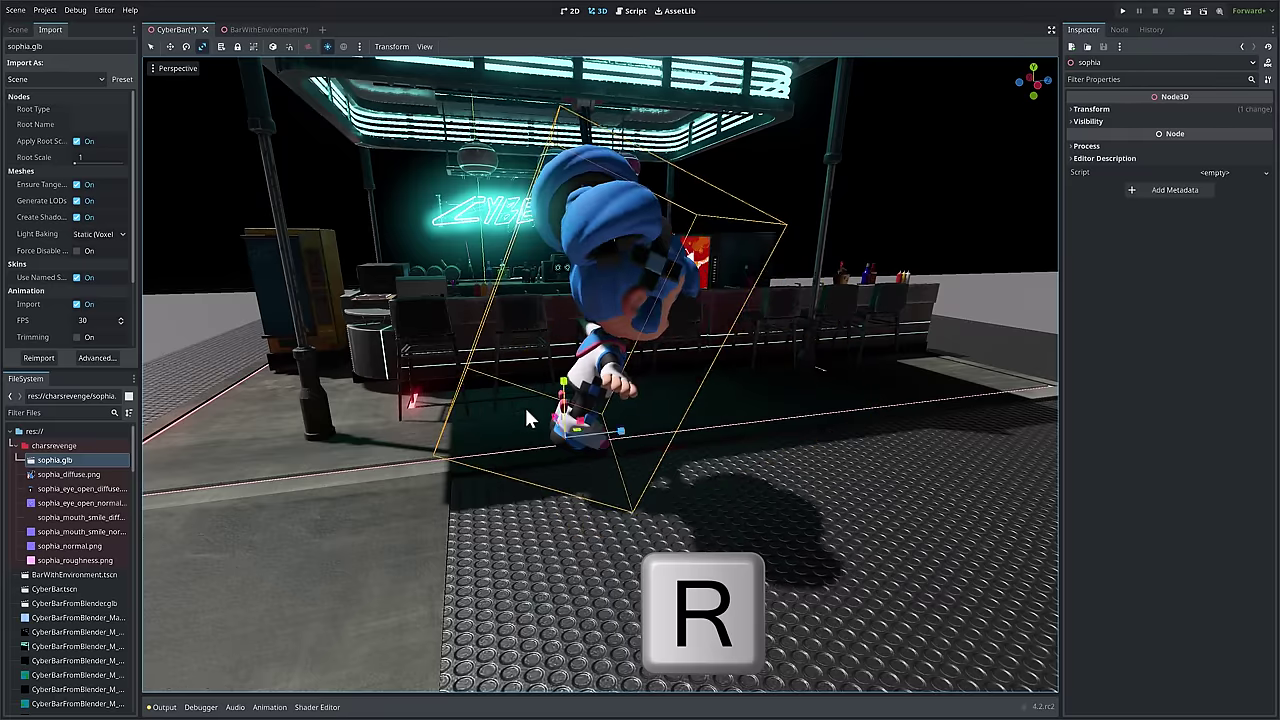
{"action": "key", "text": "s"}
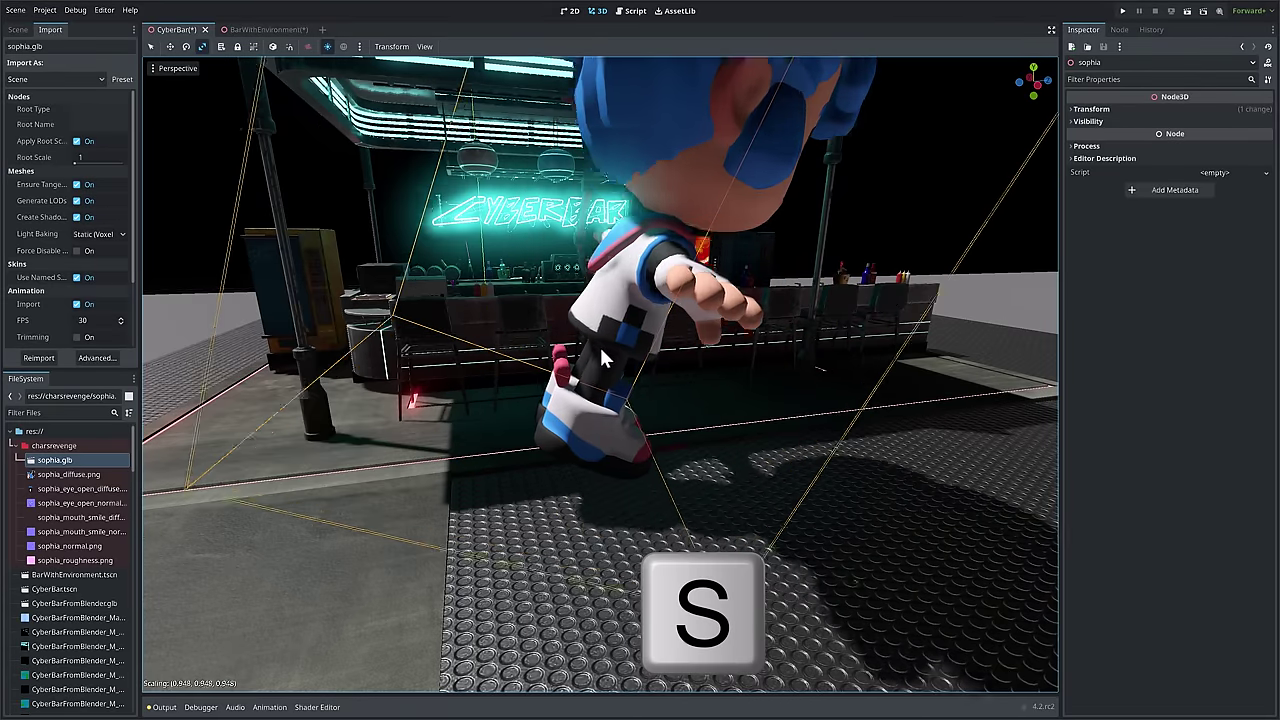
{"action": "left_click", "coordinate": [550, 397]}
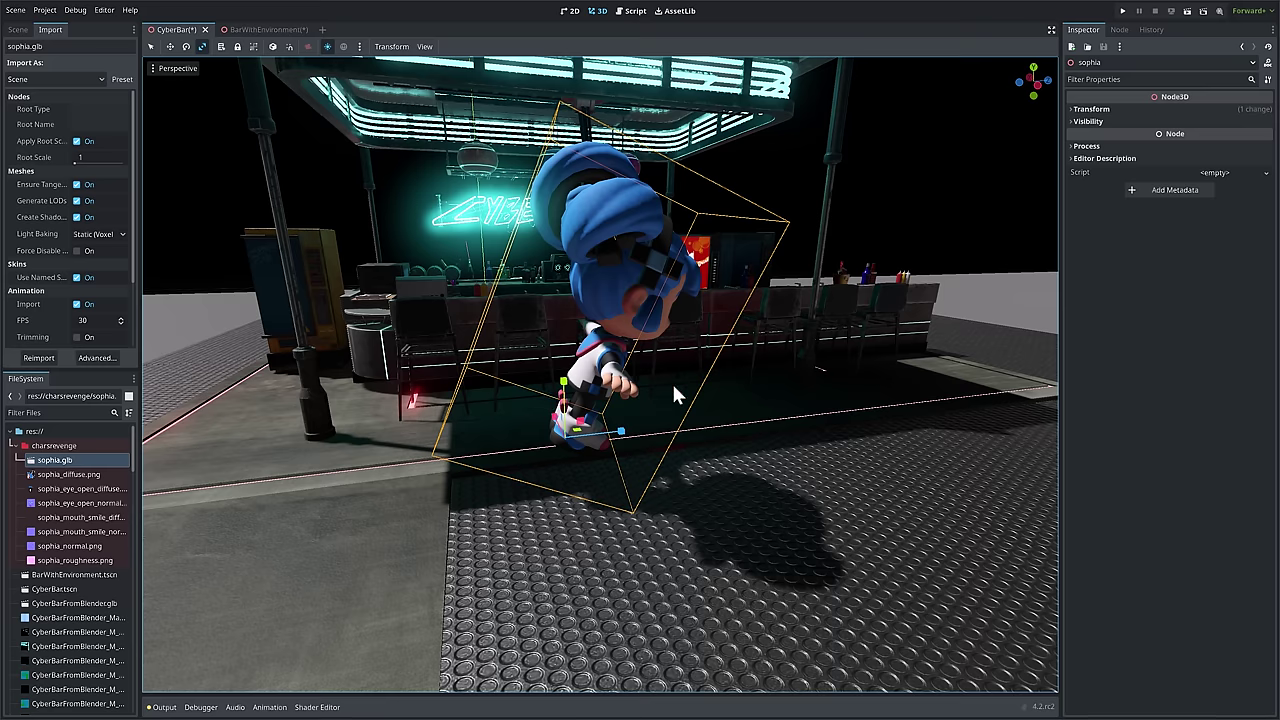
Step: Raise Sophia exactly 1 unit along the Y axis
{"action": "key", "text": "g"}
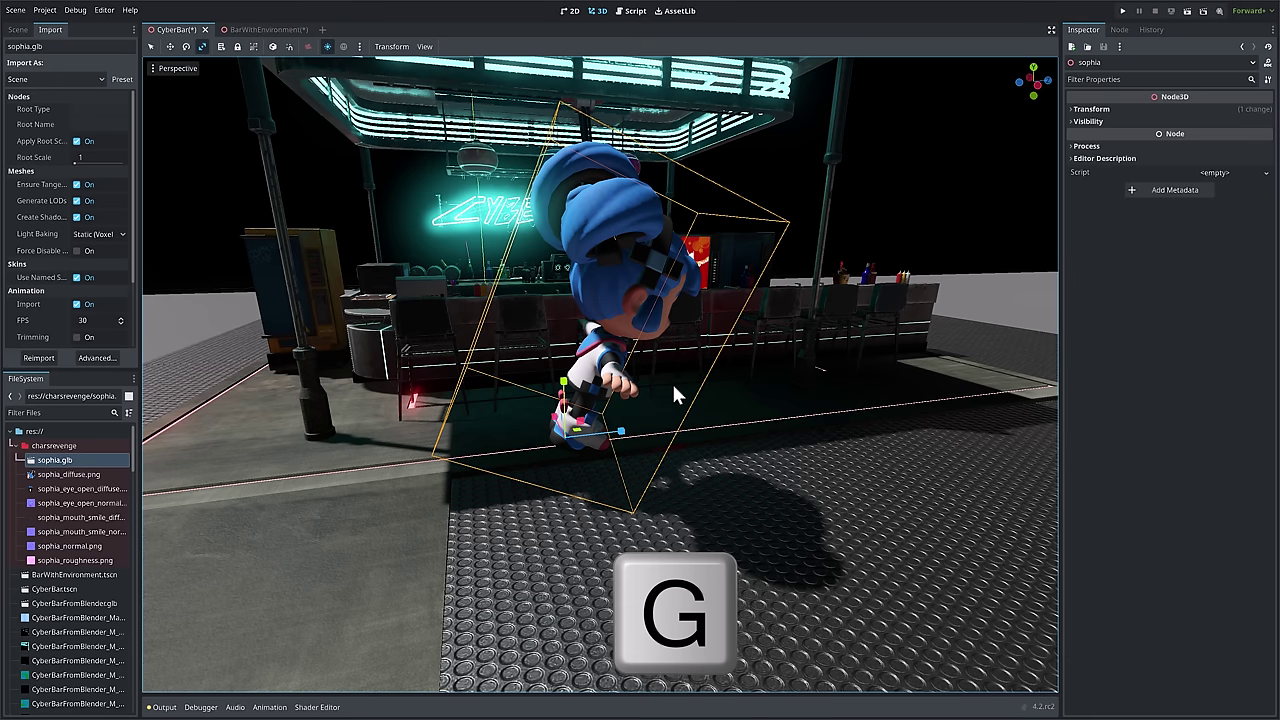
{"action": "key", "text": "y"}
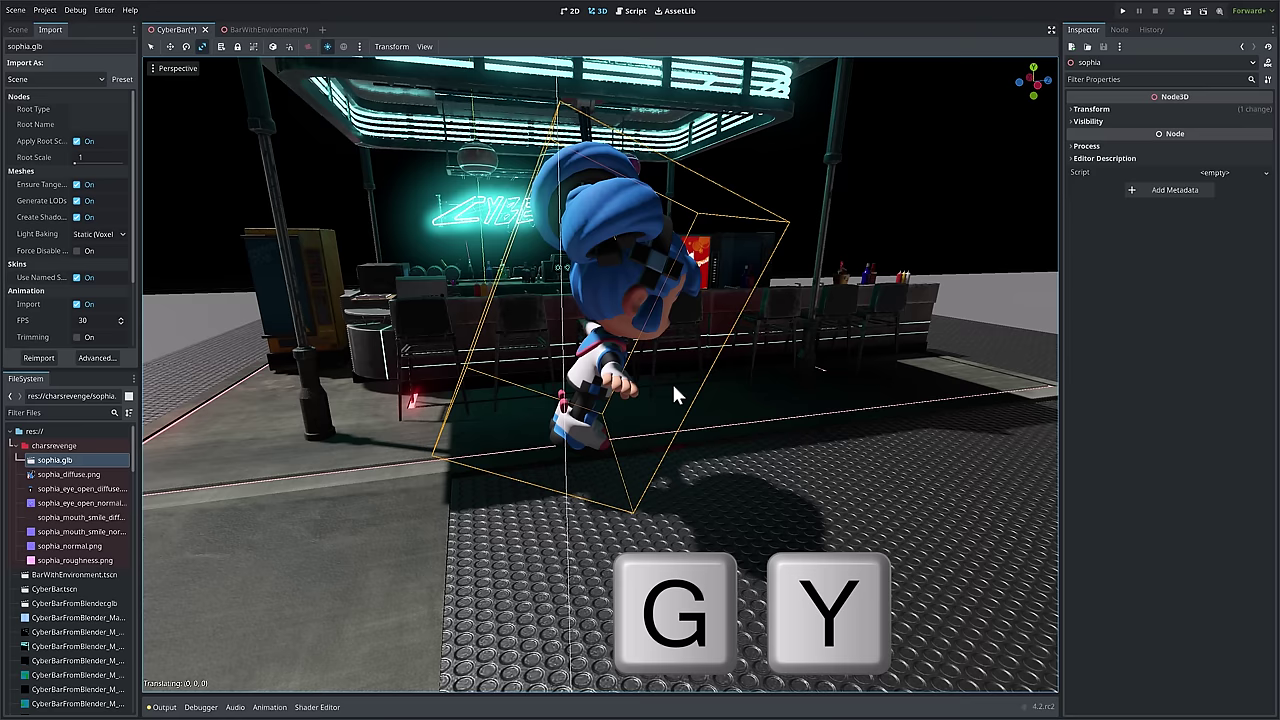
{"action": "key", "text": "1"}
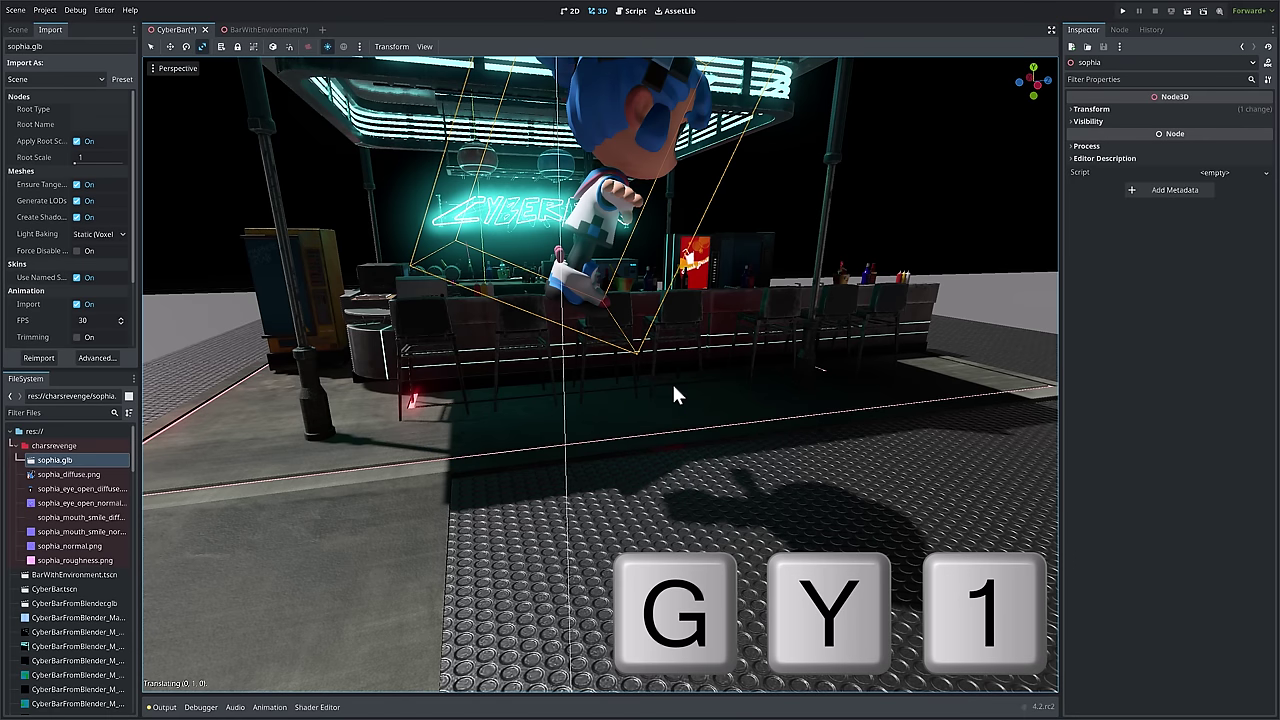
{"action": "left_click", "coordinate": [673, 388]}
Step: Try stretching Sophia 5× along X and doubling her size, cancelling both
{"action": "key", "text": "s"}
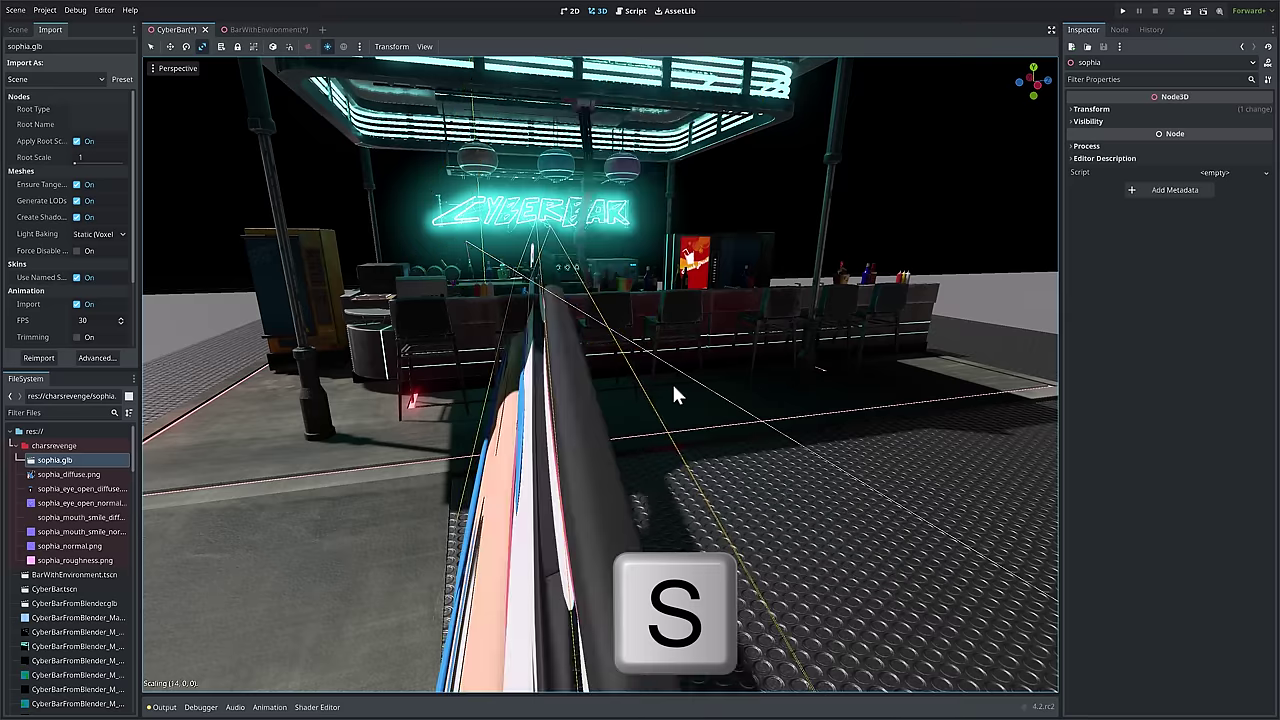
{"action": "key", "text": "x"}
{"action": "key", "text": "5"}
{"action": "mouse_move", "coordinate": [660, 365]}
{"action": "middle_mouse_down"}
{"action": "mouse_move", "coordinate": [595, 280]}
{"action": "mouse_move", "coordinate": [535, 380]}
{"action": "mouse_move", "coordinate": [658, 362]}
{"action": "middle_mouse_up"}
{"action": "right_click", "coordinate": [595, 280]}
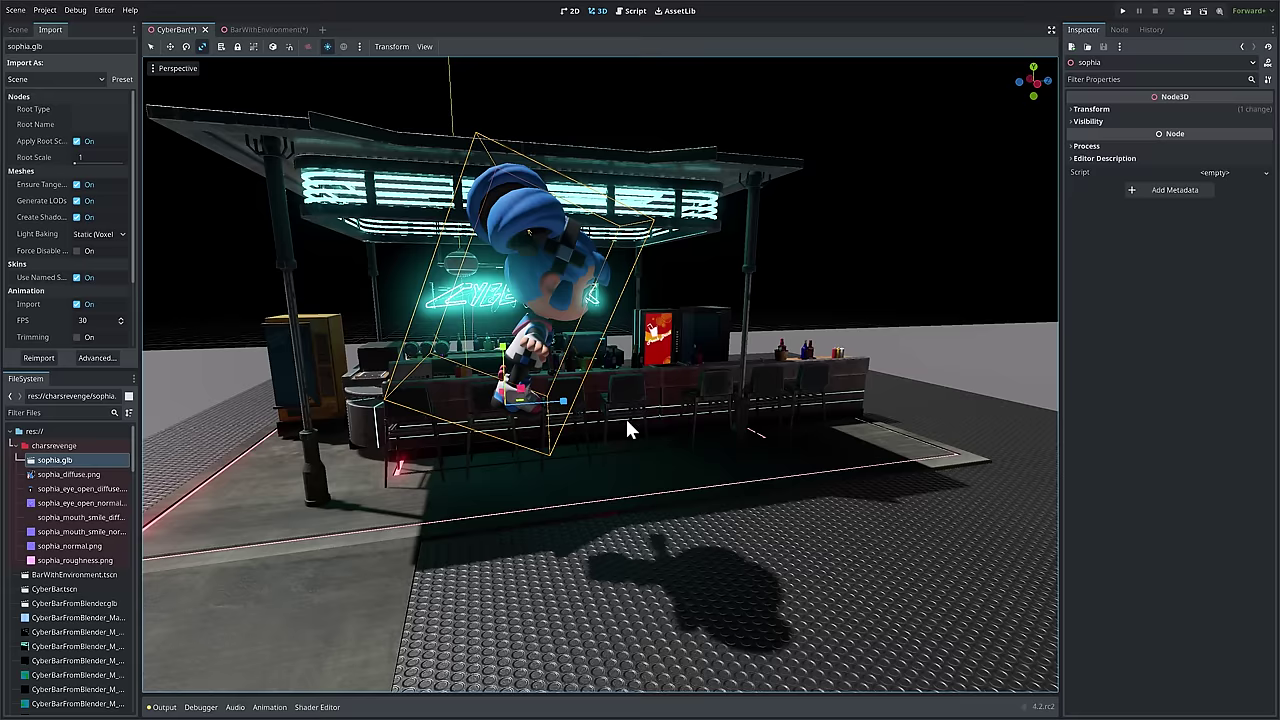
{"action": "key", "text": "s"}
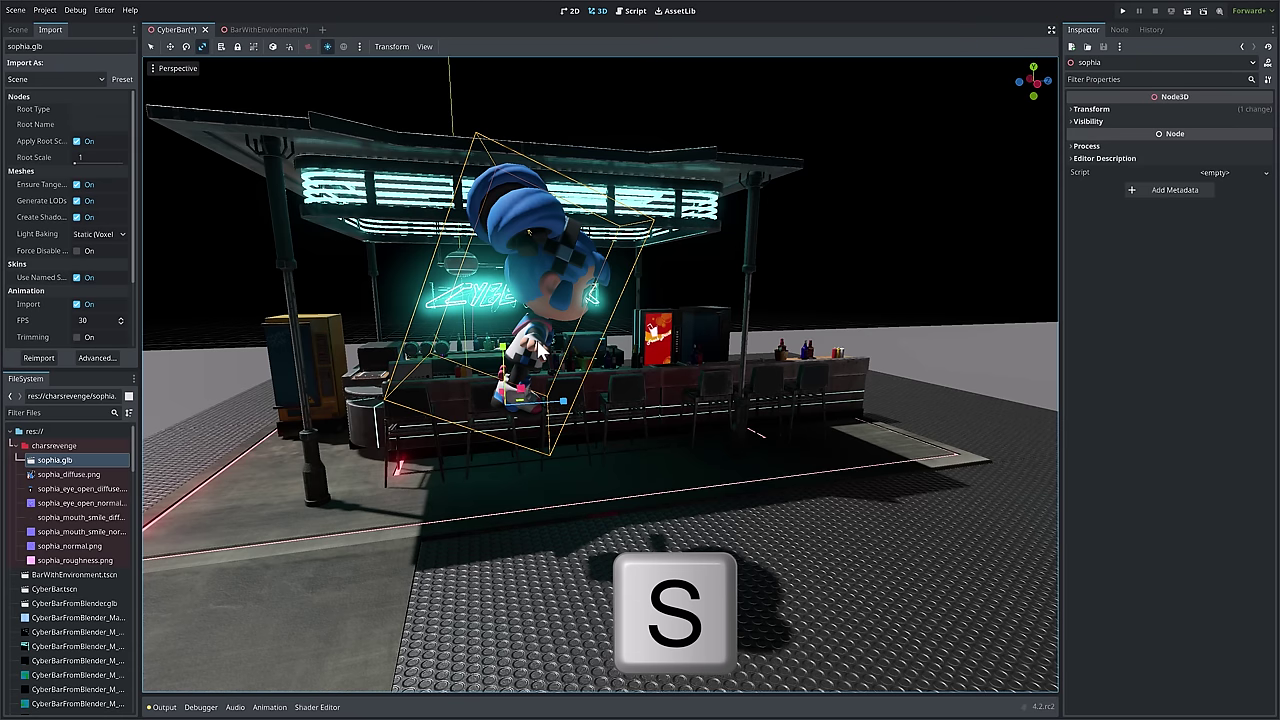
{"action": "key", "text": "2"}
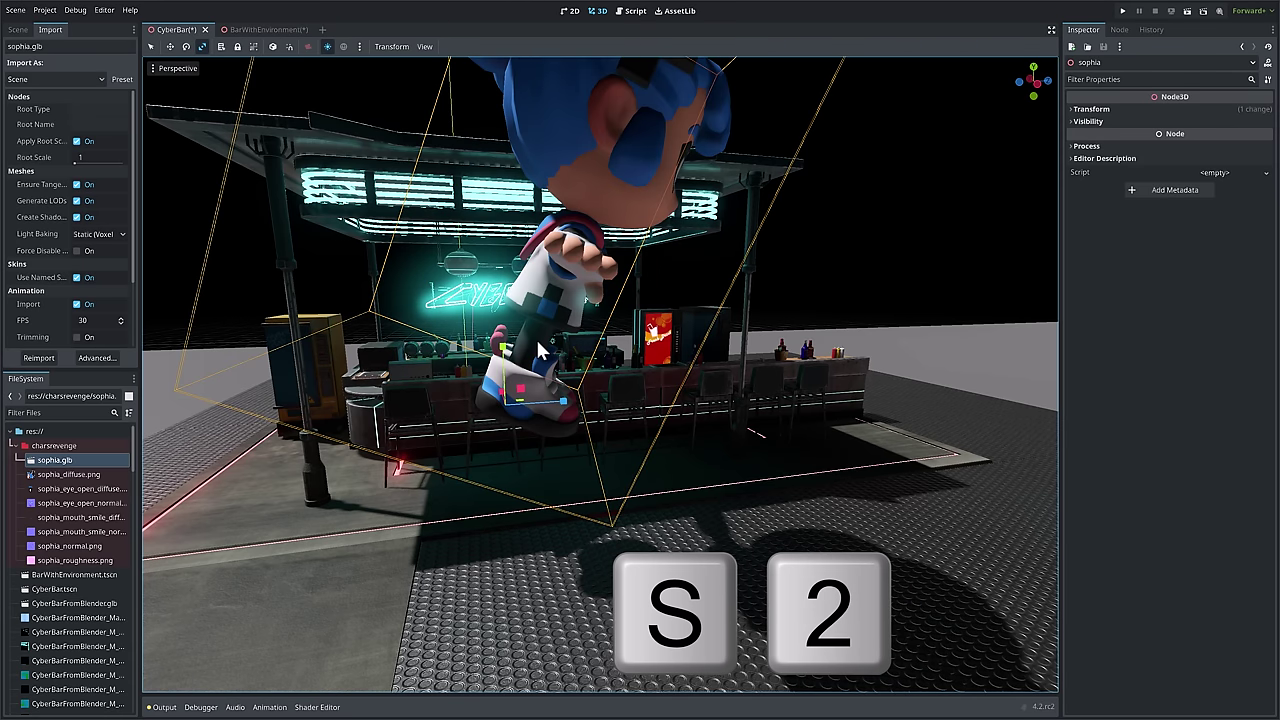
{"action": "right_click", "coordinate": [540, 350]}
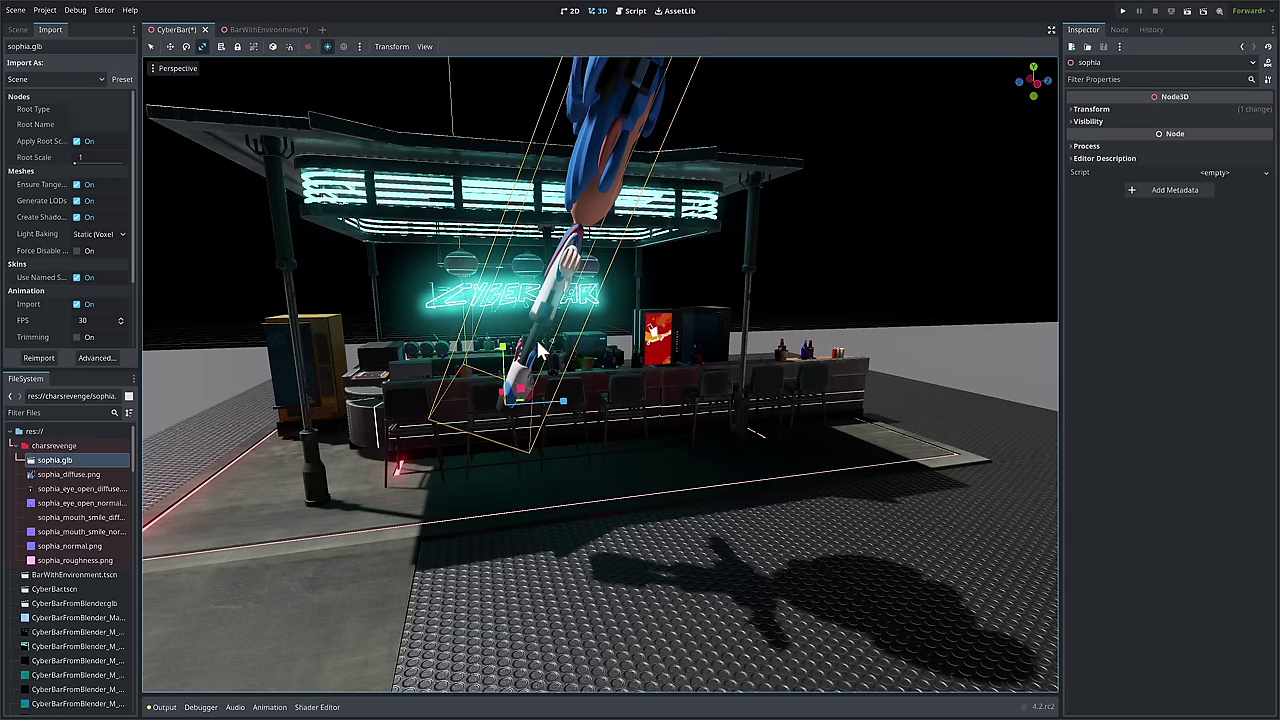
Step: Open Editor Settings' Shortcuts list and search for 'begin'
{"action": "left_click", "coordinate": [105, 11]}
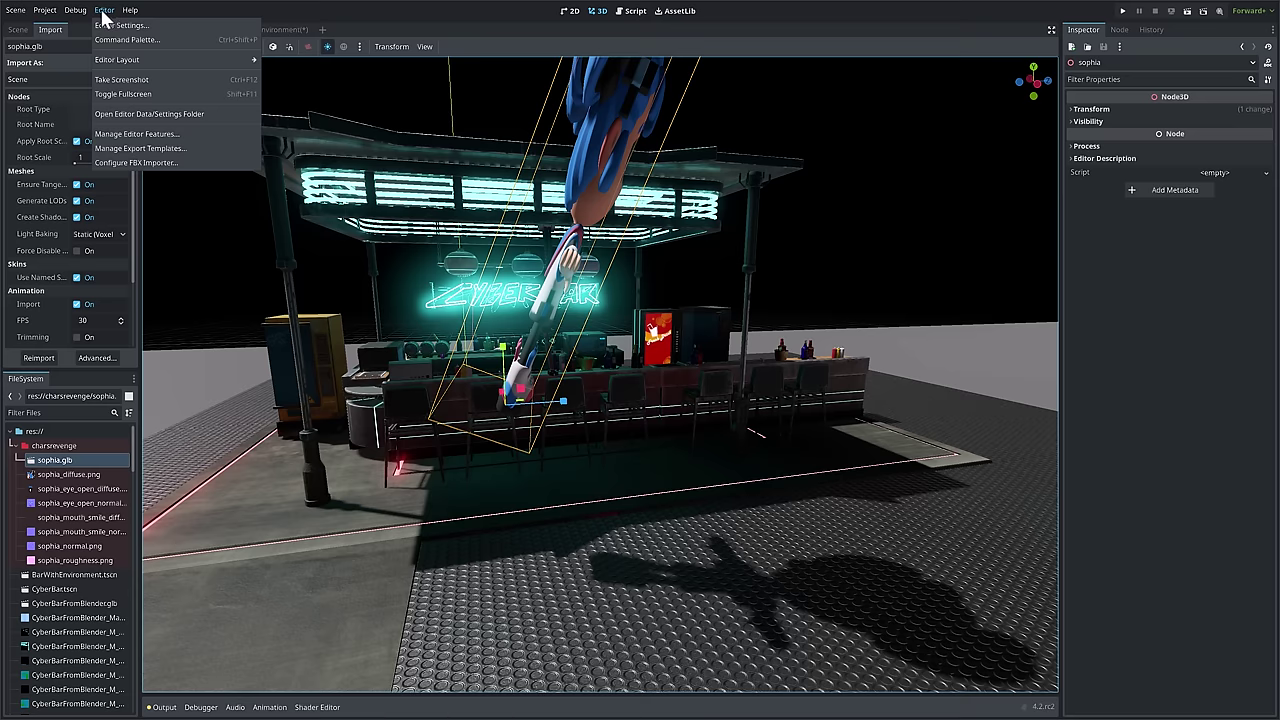
{"action": "left_click", "coordinate": [112, 26]}
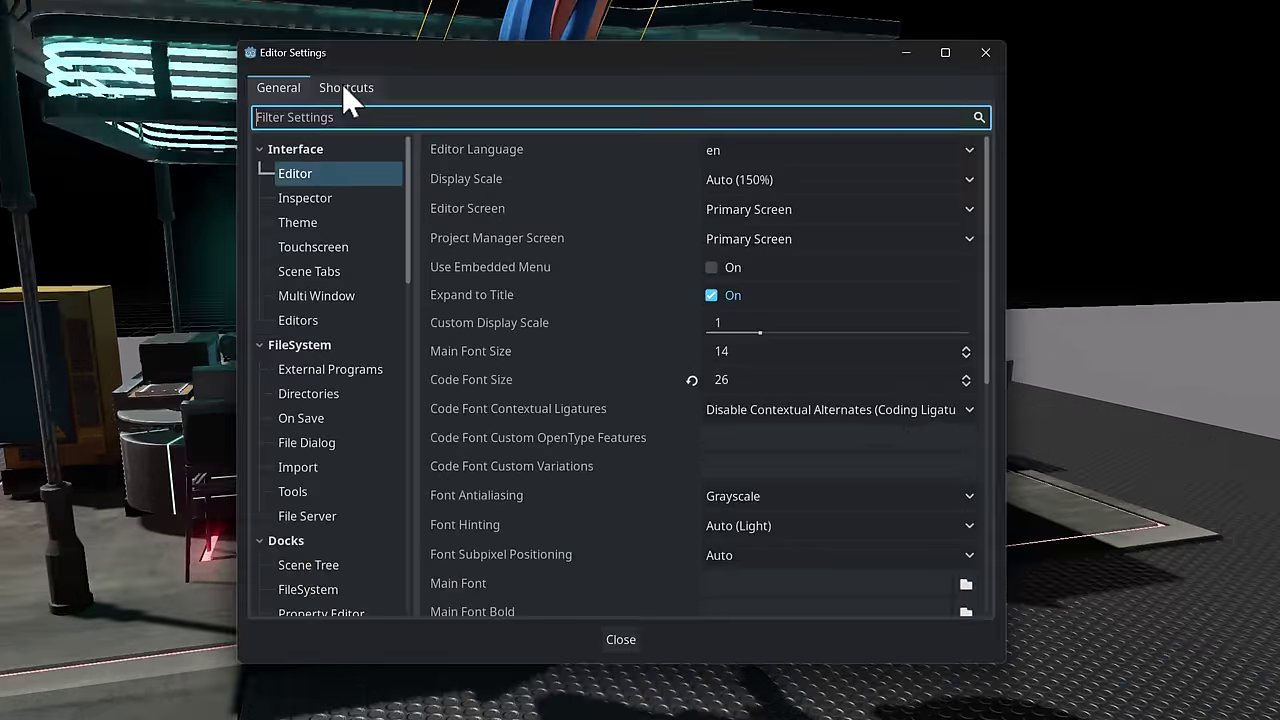
{"action": "left_click", "coordinate": [478, 199]}
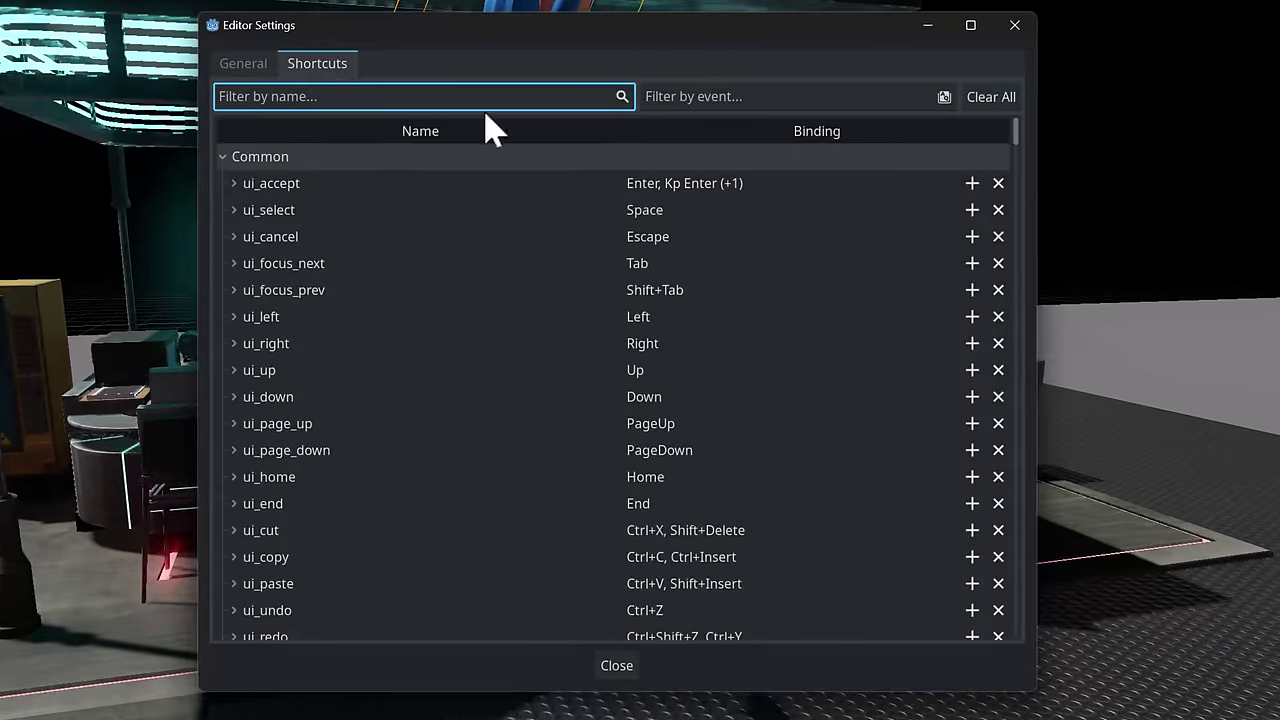
{"action": "type", "text": "begin"}
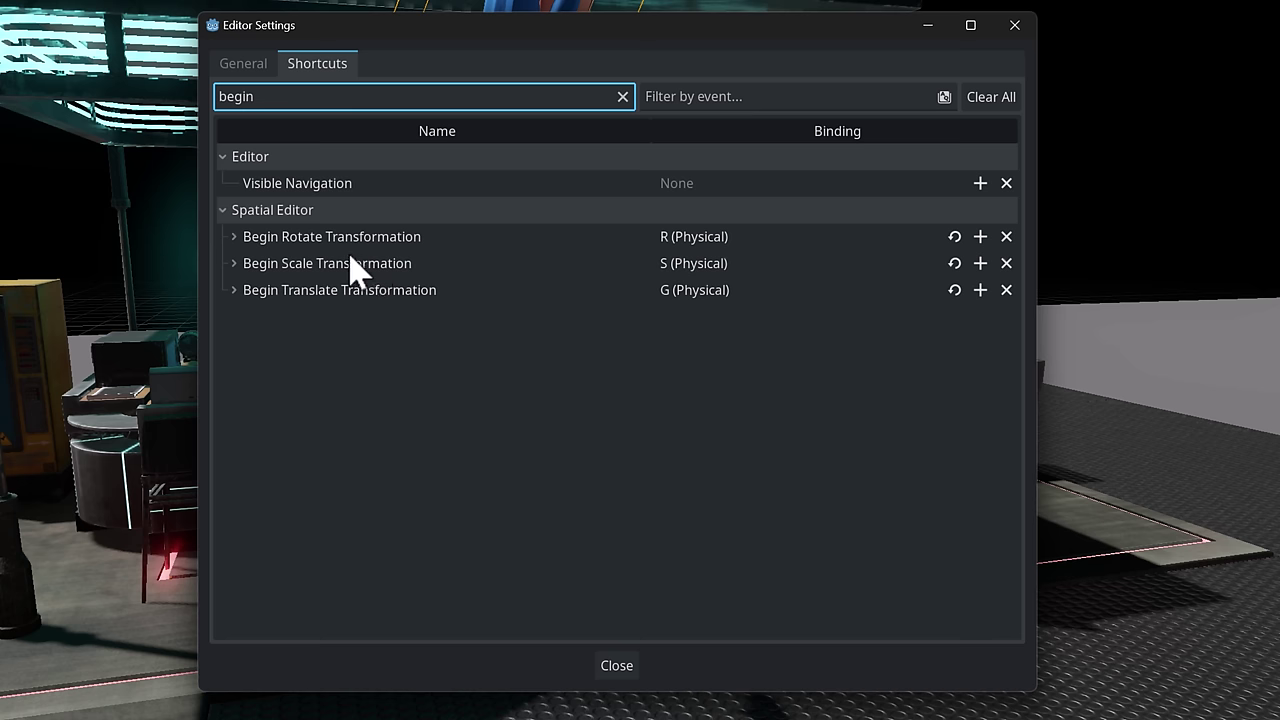
Step: Rebind Begin Scale Transformation to S (Physical) and close Editor Settings
{"action": "left_click", "coordinate": [1006, 263]}
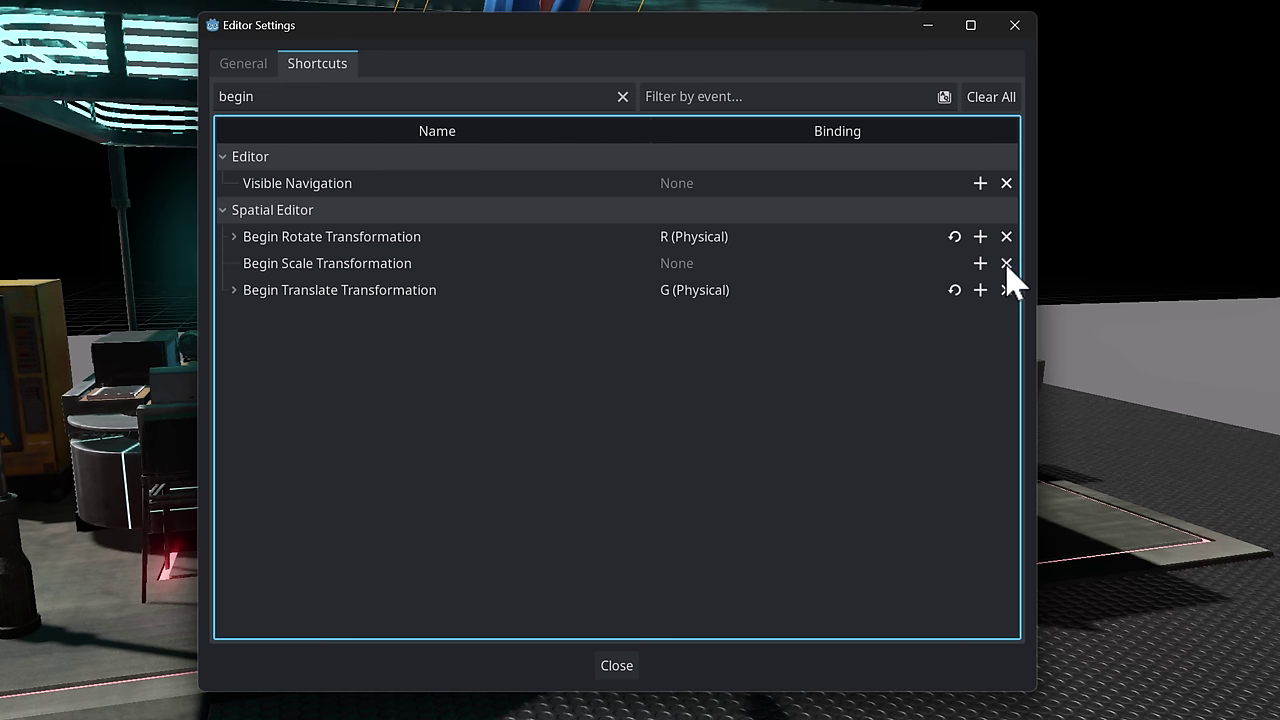
{"action": "left_click", "coordinate": [980, 263]}
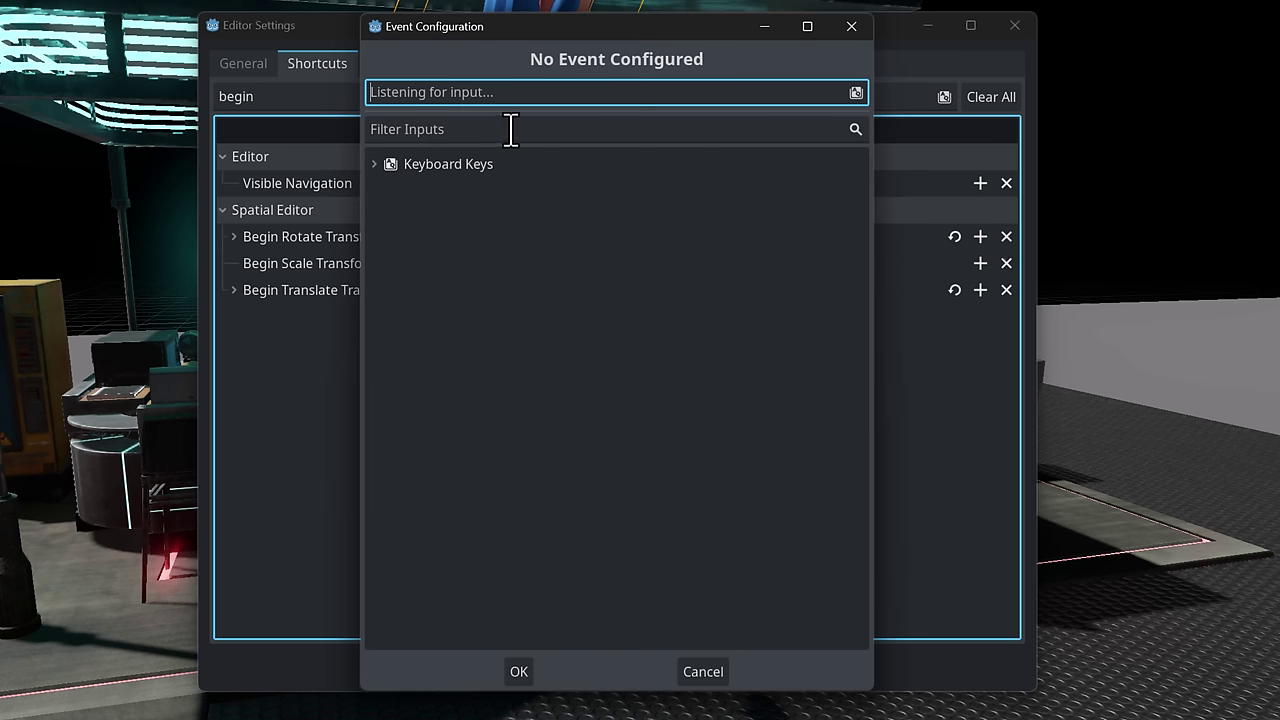
{"action": "key", "text": "s"}
{"action": "left_click", "coordinate": [519, 671]}
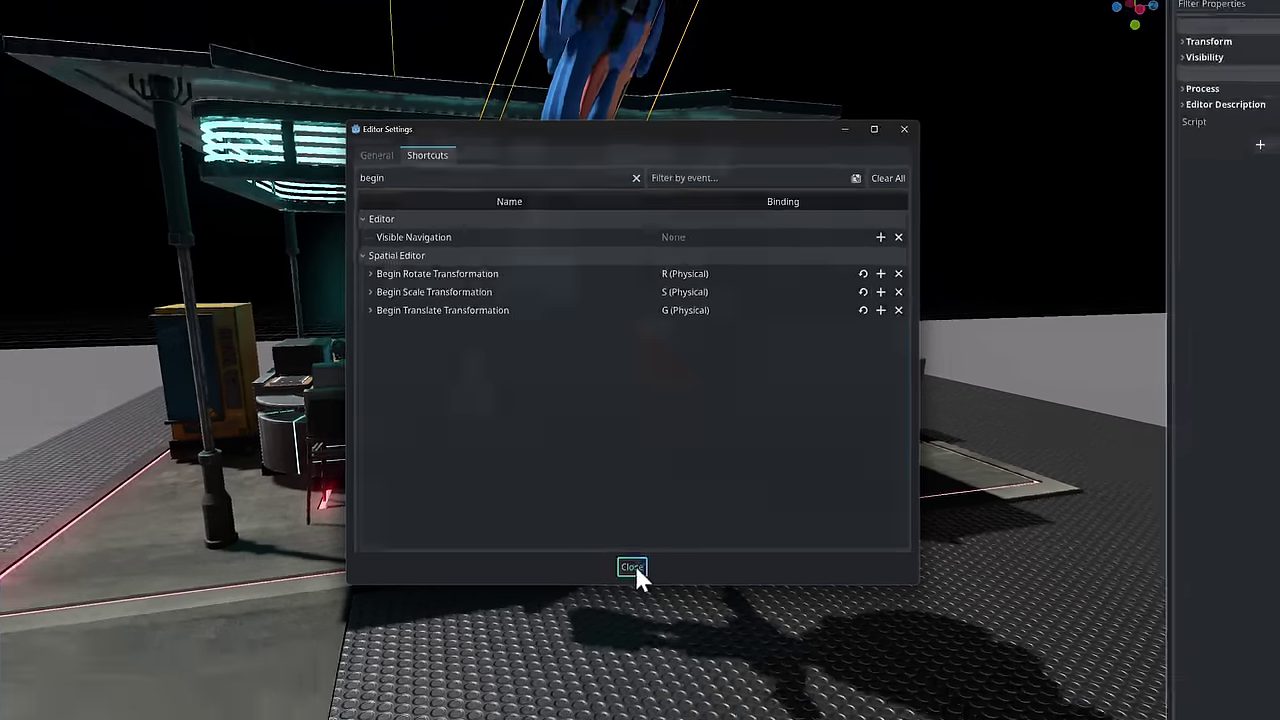
{"action": "left_click", "coordinate": [616, 665]}
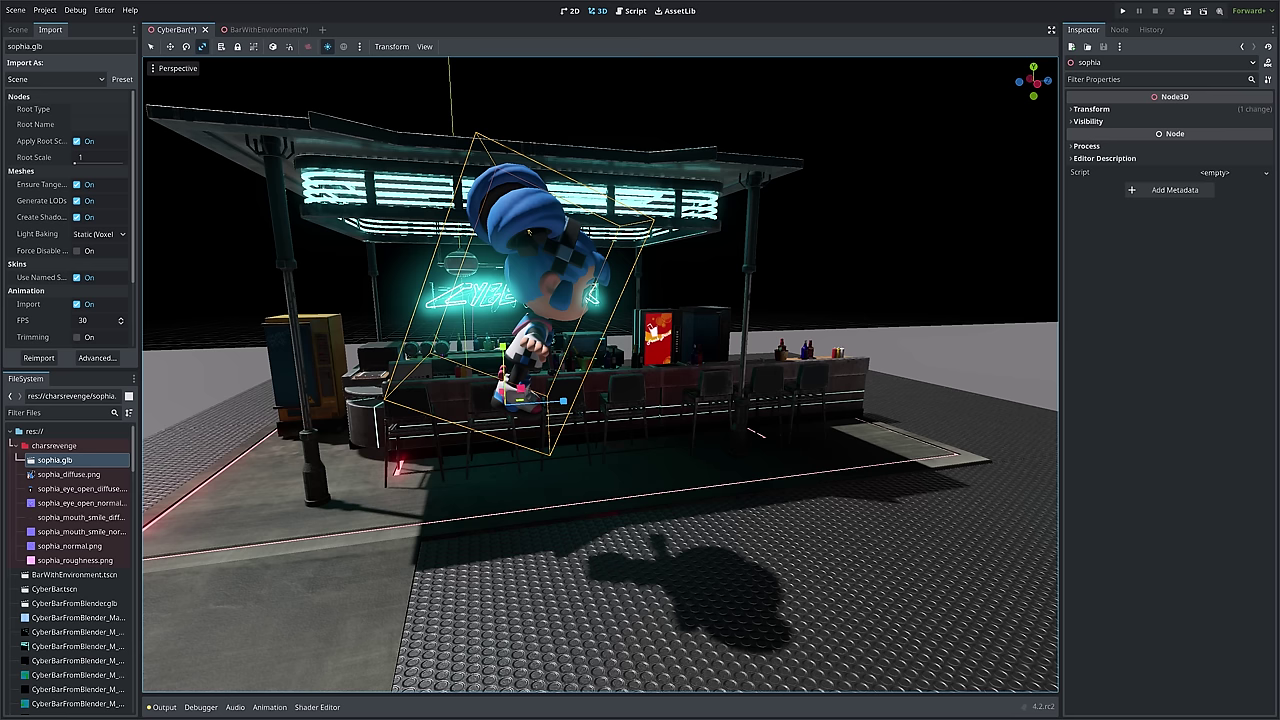
Step: Add a CSGBox3D child under the Node3D root by searching 'box'
{"action": "left_click", "coordinate": [18, 29]}
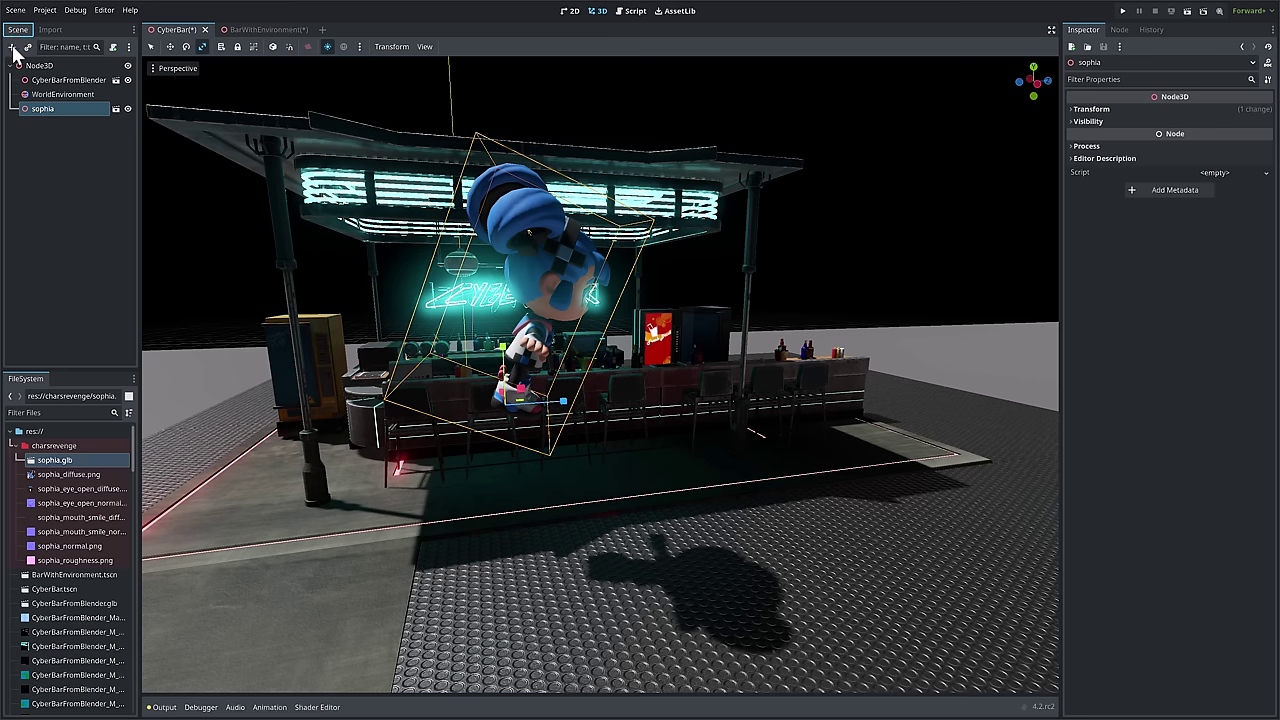
{"action": "left_click", "coordinate": [36, 66]}
{"action": "left_click", "coordinate": [8, 46]}
{"action": "type", "text": "c"}
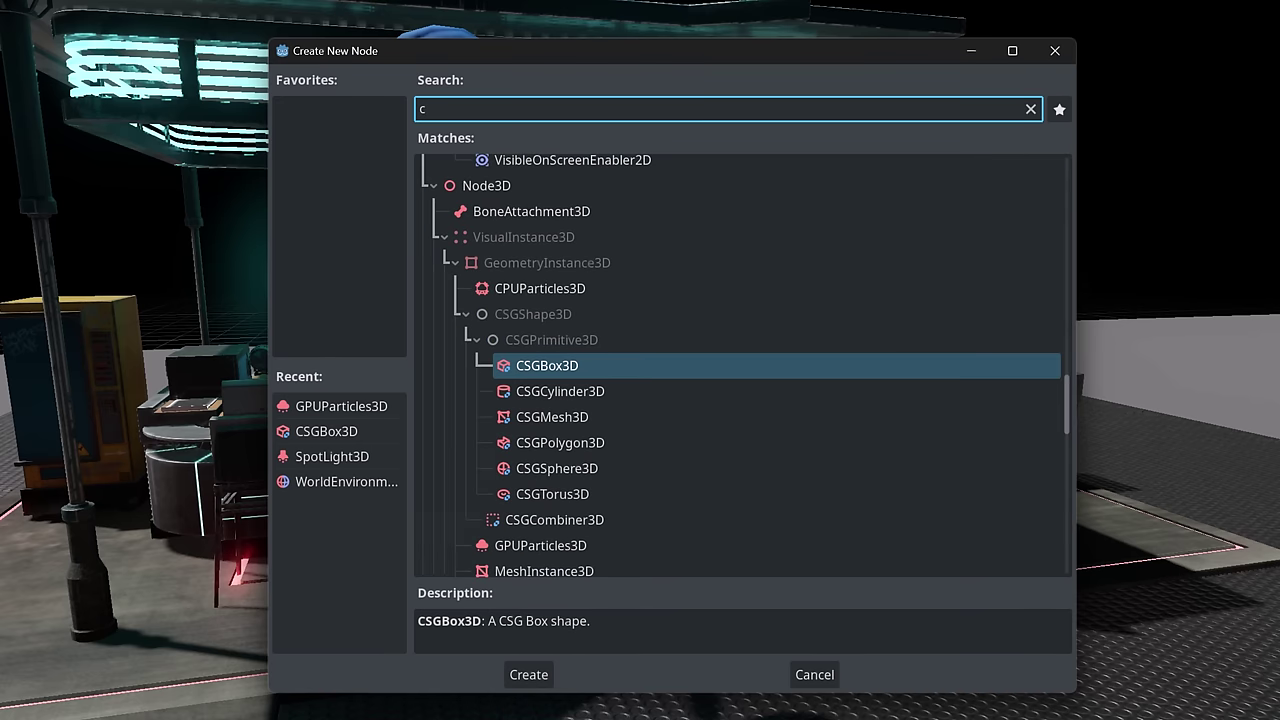
{"action": "key", "text": "BackSpace"}
{"action": "type", "text": "box"}
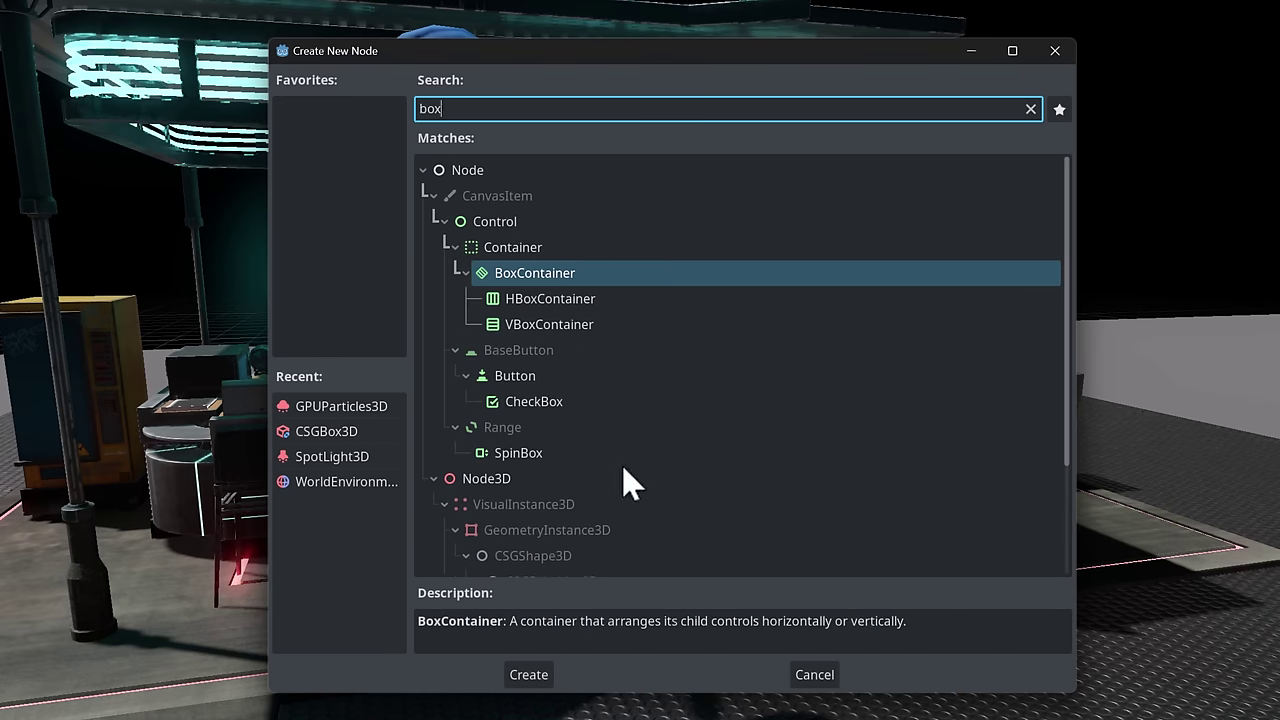
{"action": "scroll", "coordinate": [621, 461], "scroll_direction": "down", "scroll_amount": 3}
{"action": "left_click", "coordinate": [552, 460]}
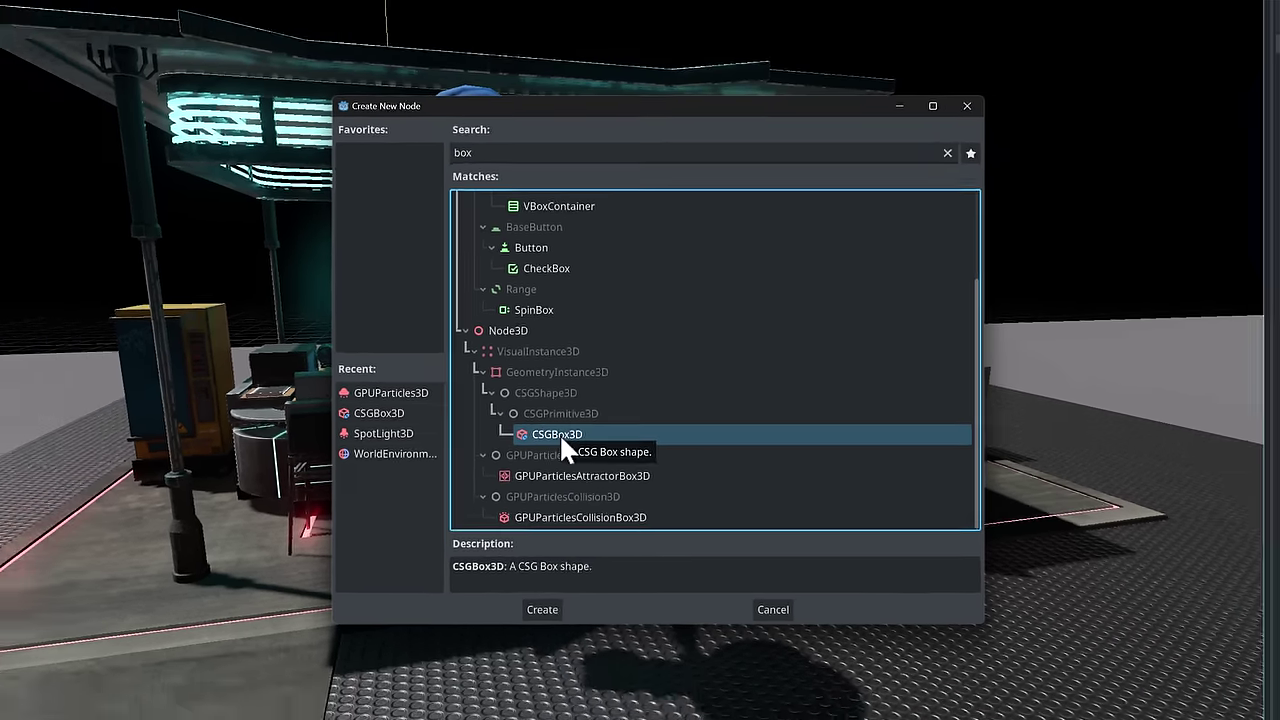
{"action": "double_click", "coordinate": [558, 434]}
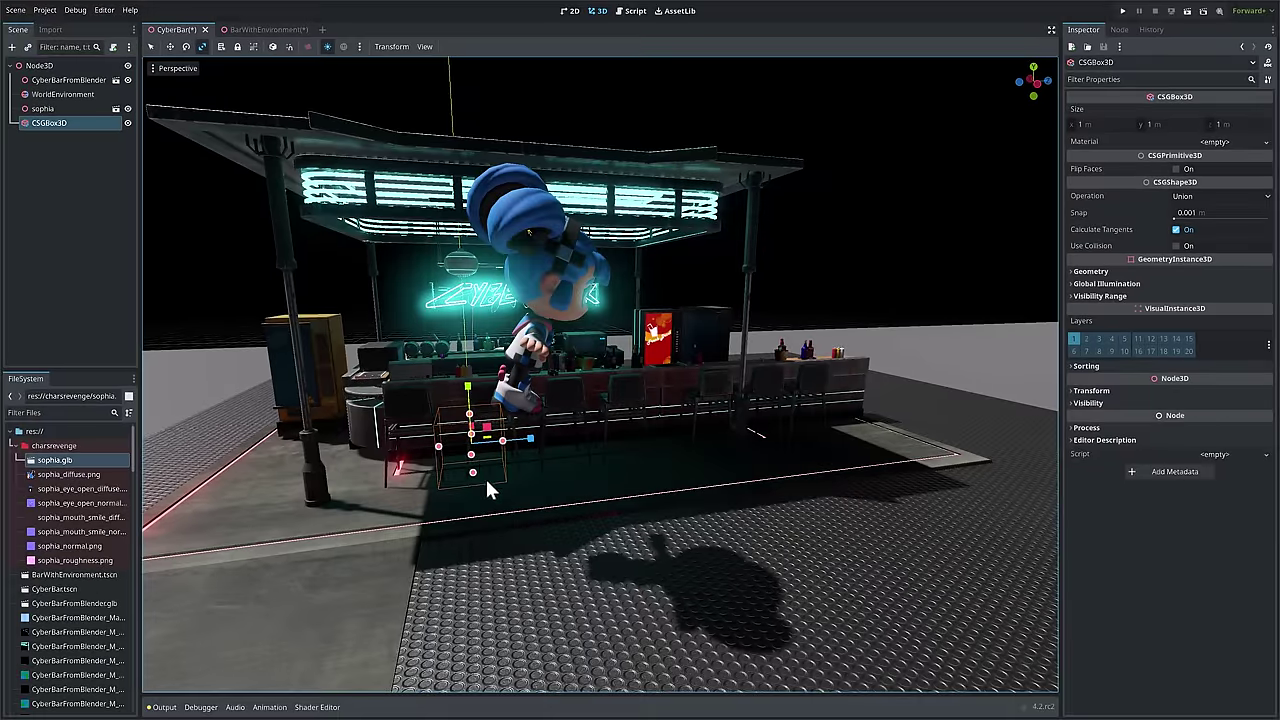
Step: Drag the box's handles to about 6.177 × 3.089 × 3.207 m, forming a wall
{"action": "left_click_drag", "start_coordinate": [438, 447], "coordinate": [280, 458]}
{"action": "left_click_drag", "start_coordinate": [400, 478], "coordinate": [366, 634]}
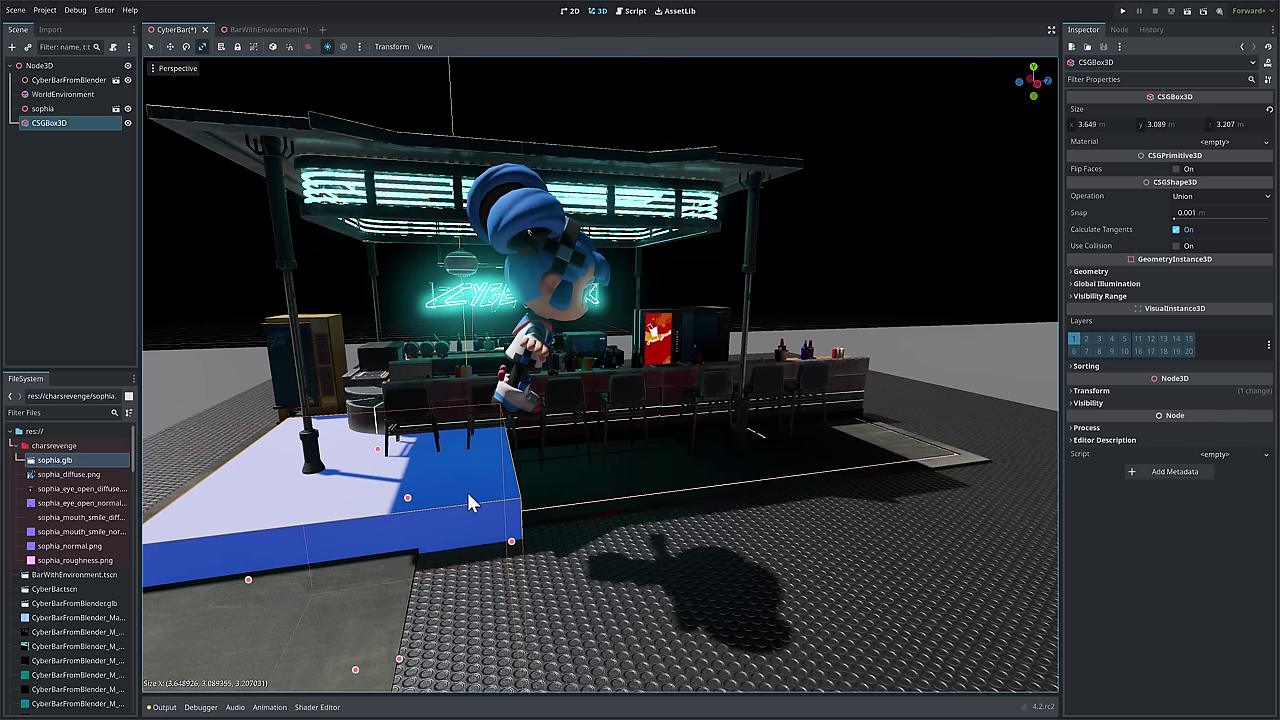
{"action": "left_click_drag", "start_coordinate": [466, 491], "coordinate": [516, 347]}
{"action": "middle_click_drag", "start_coordinate": [520, 347], "coordinate": [554, 425]}
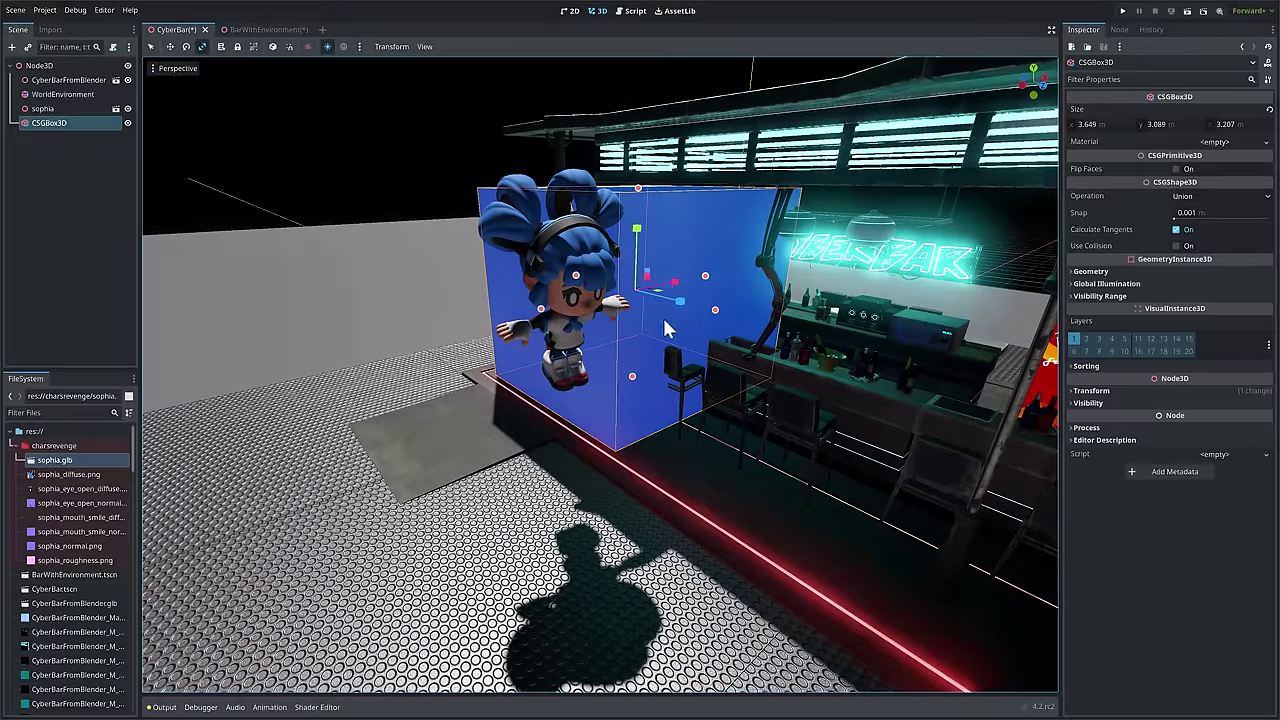
{"action": "left_click_drag", "start_coordinate": [541, 309], "coordinate": [344, 354]}
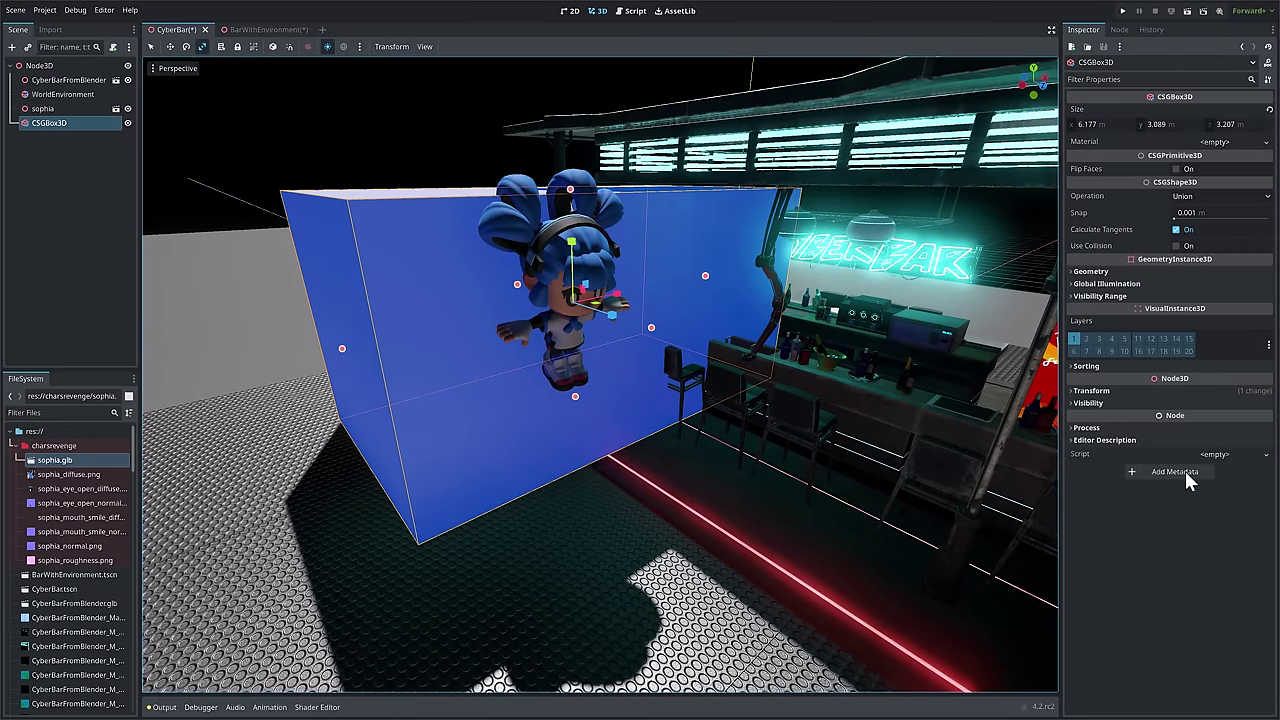
Step: Attach a new sophia.gd script to the sophia node
{"action": "left_click", "coordinate": [49, 109]}
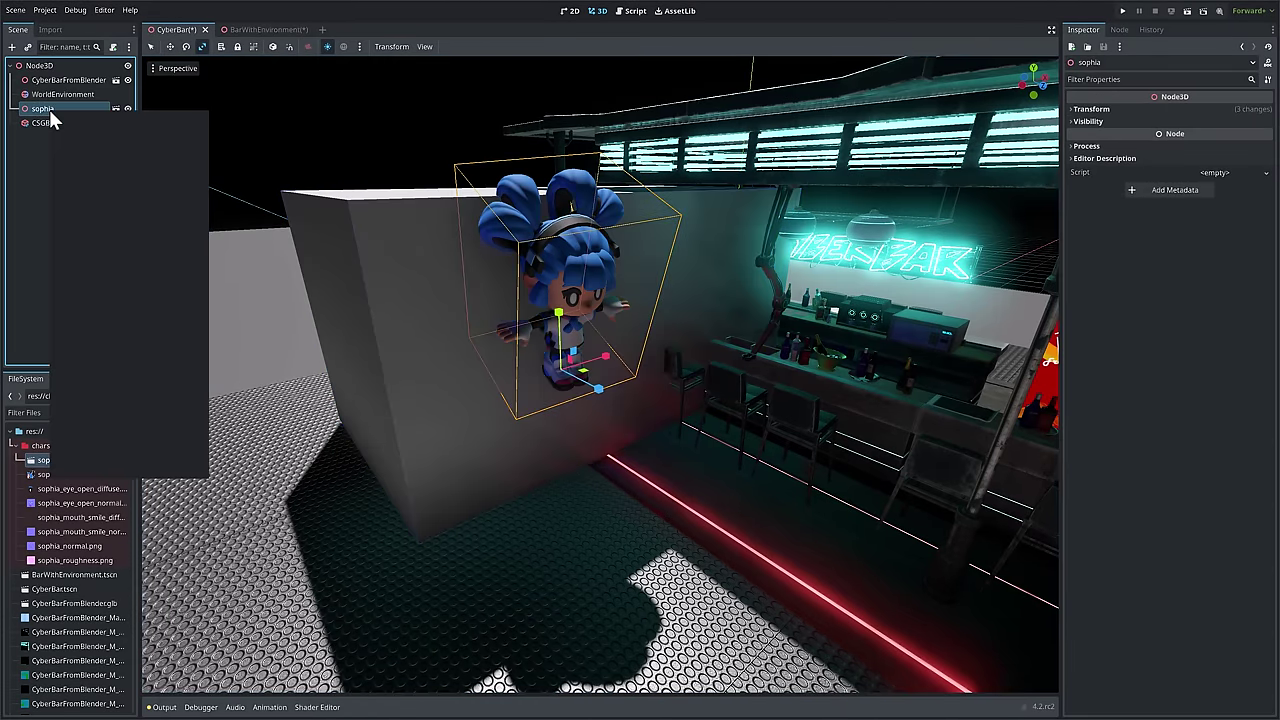
{"action": "right_click", "coordinate": [49, 109]}
{"action": "left_click", "coordinate": [97, 202]}
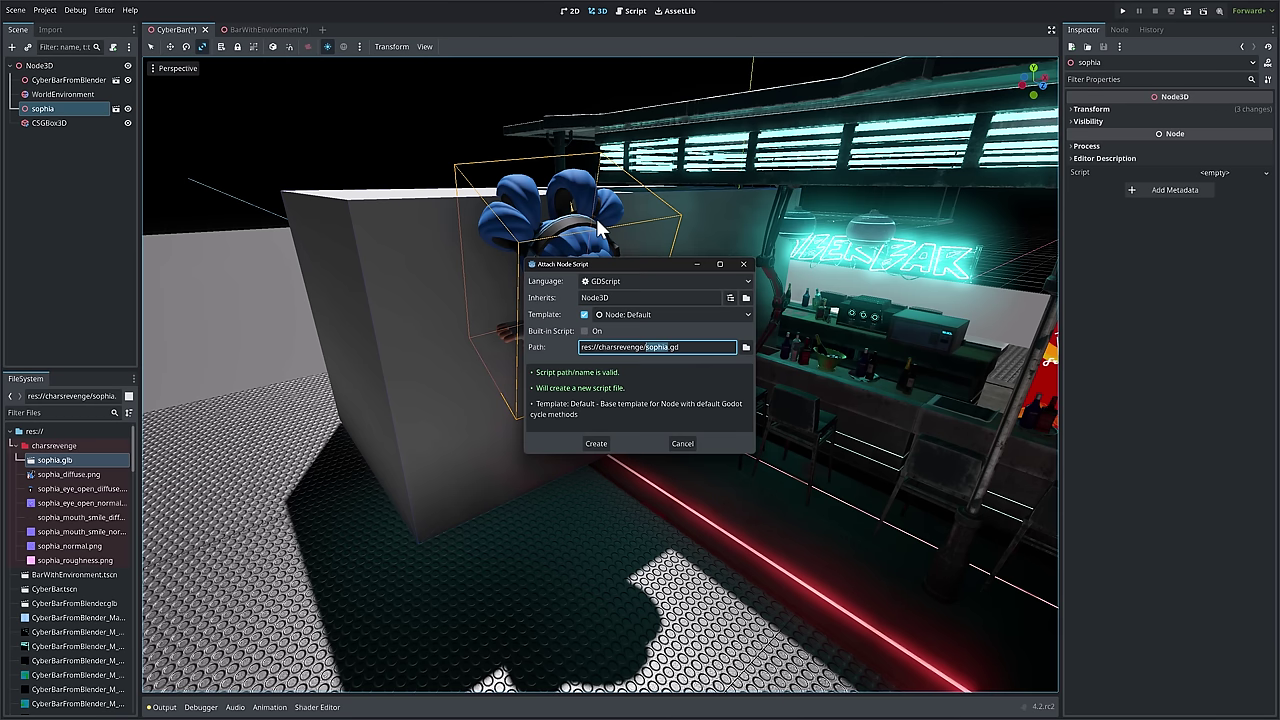
{"action": "left_click", "coordinate": [600, 446]}
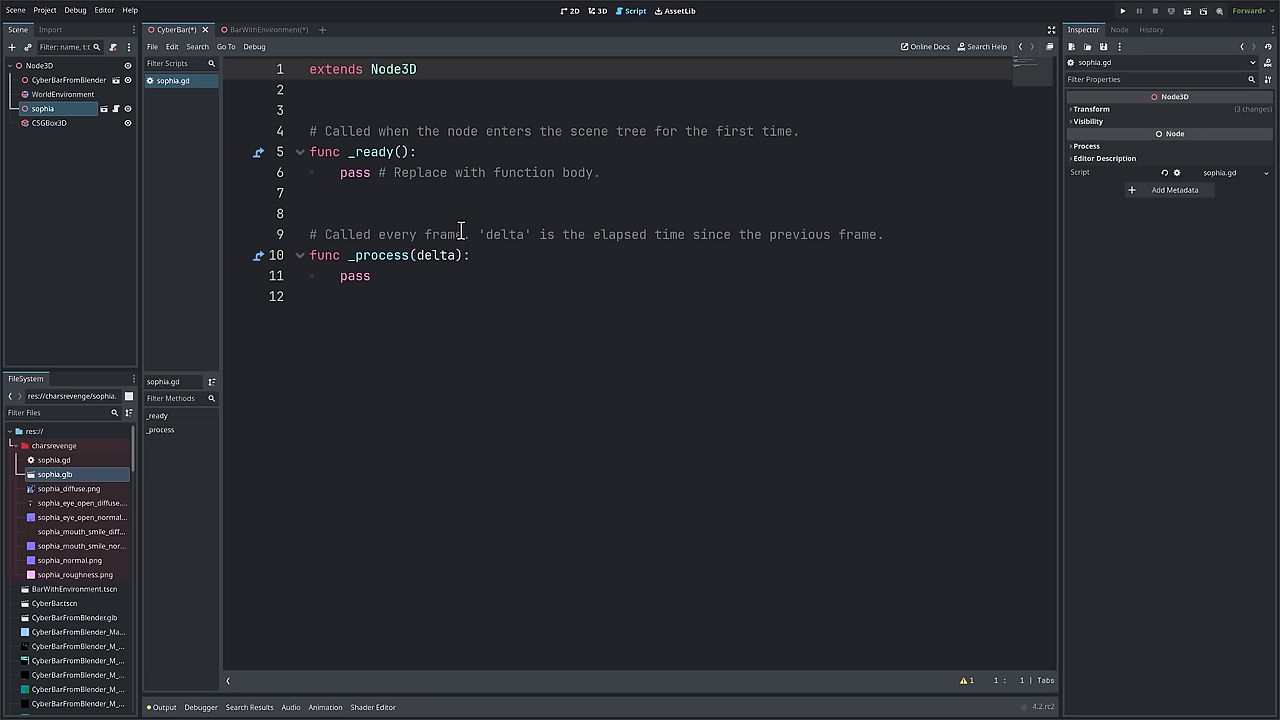
Step: Add '# TODO' and '# FIXME' comment lines near the top of the script
{"action": "key", "text": "Down"}
{"action": "key", "text": "Down"}
{"action": "key", "text": "Return"}
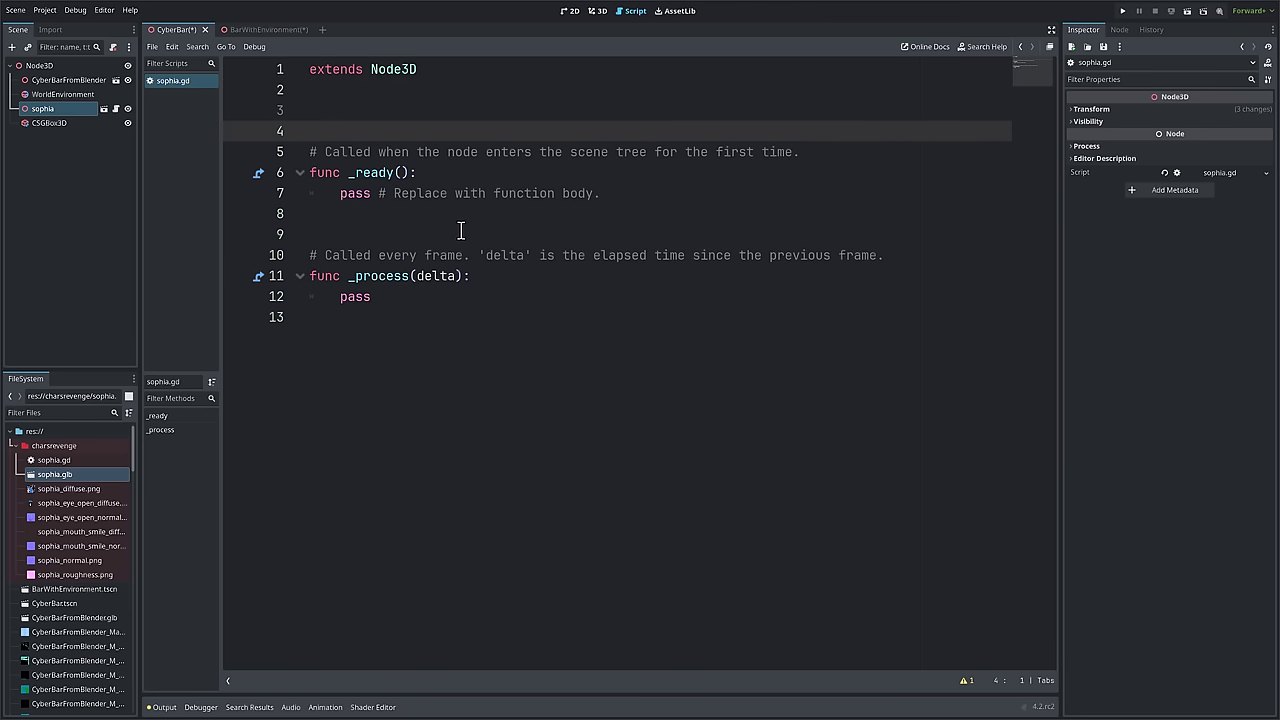
{"action": "type", "text": "# TODO"}
{"action": "key", "text": "Return"}
{"action": "type", "text": "# FIXME"}
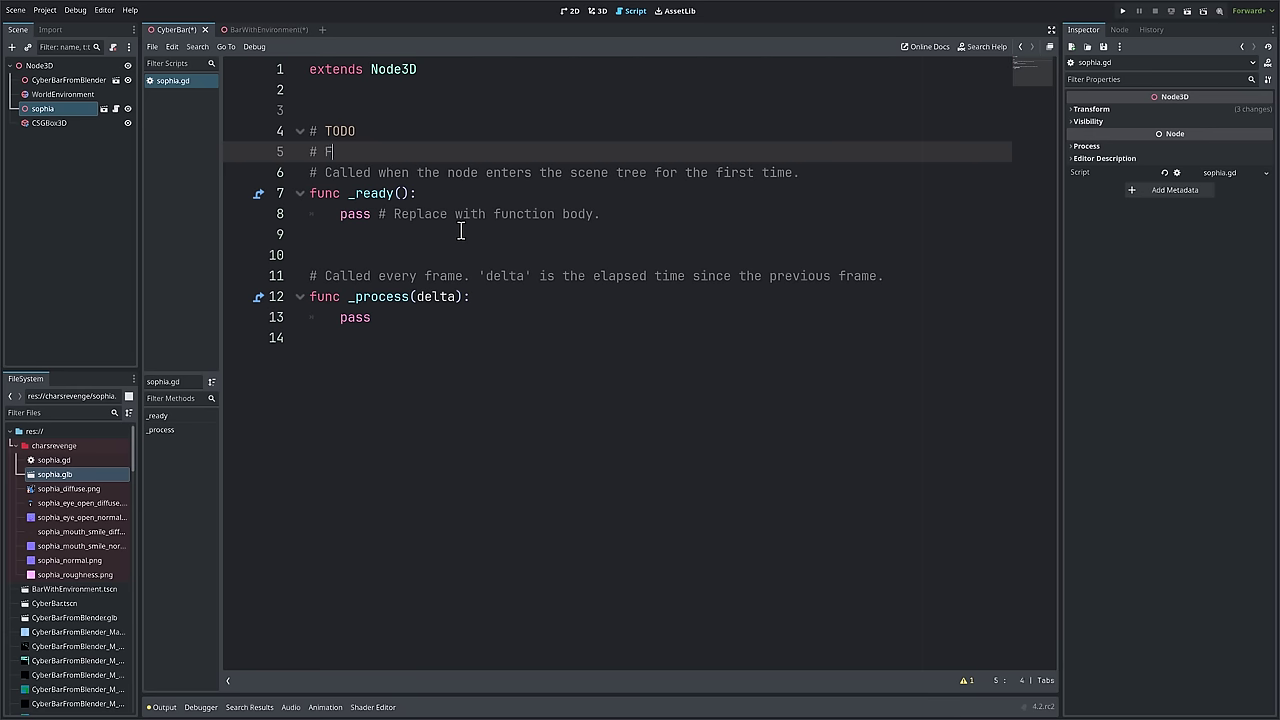
Step: Enclose the functions between '#region my_code' and '#endregion'
{"action": "key", "text": "Return"}
{"action": "key", "text": "Return"}
{"action": "key", "text": "Return"}
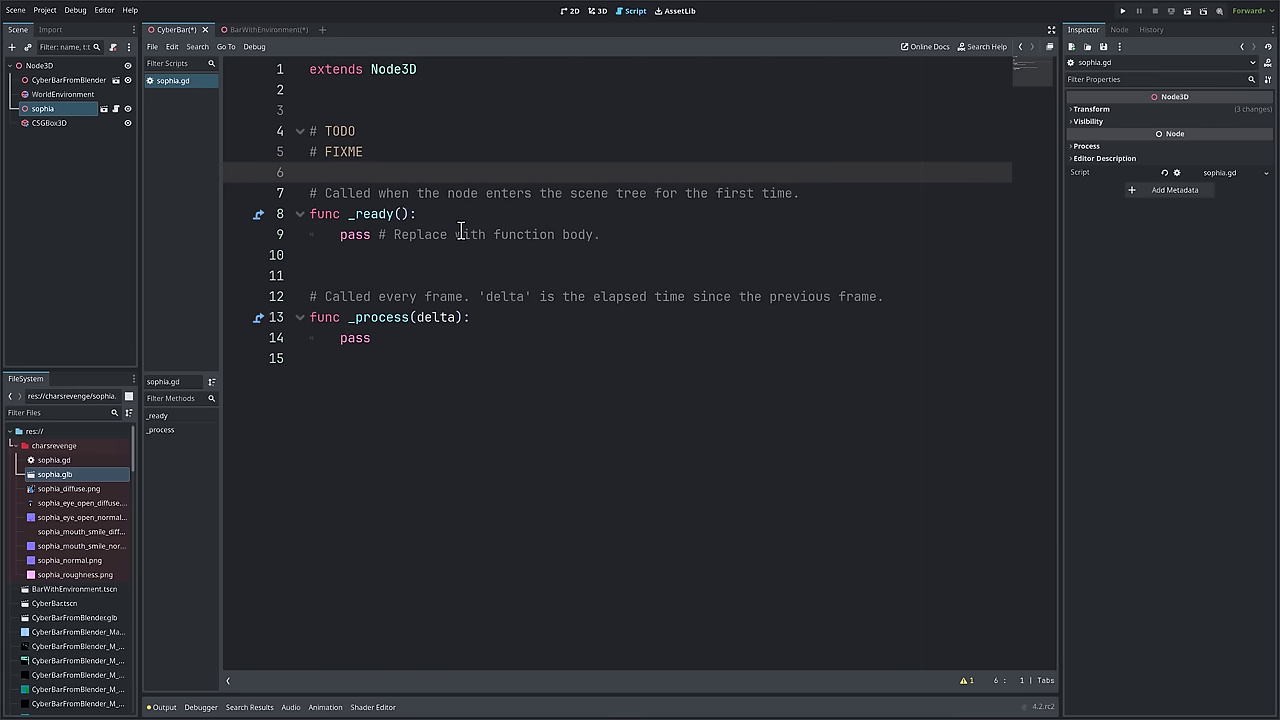
{"action": "type", "text": "#region"}
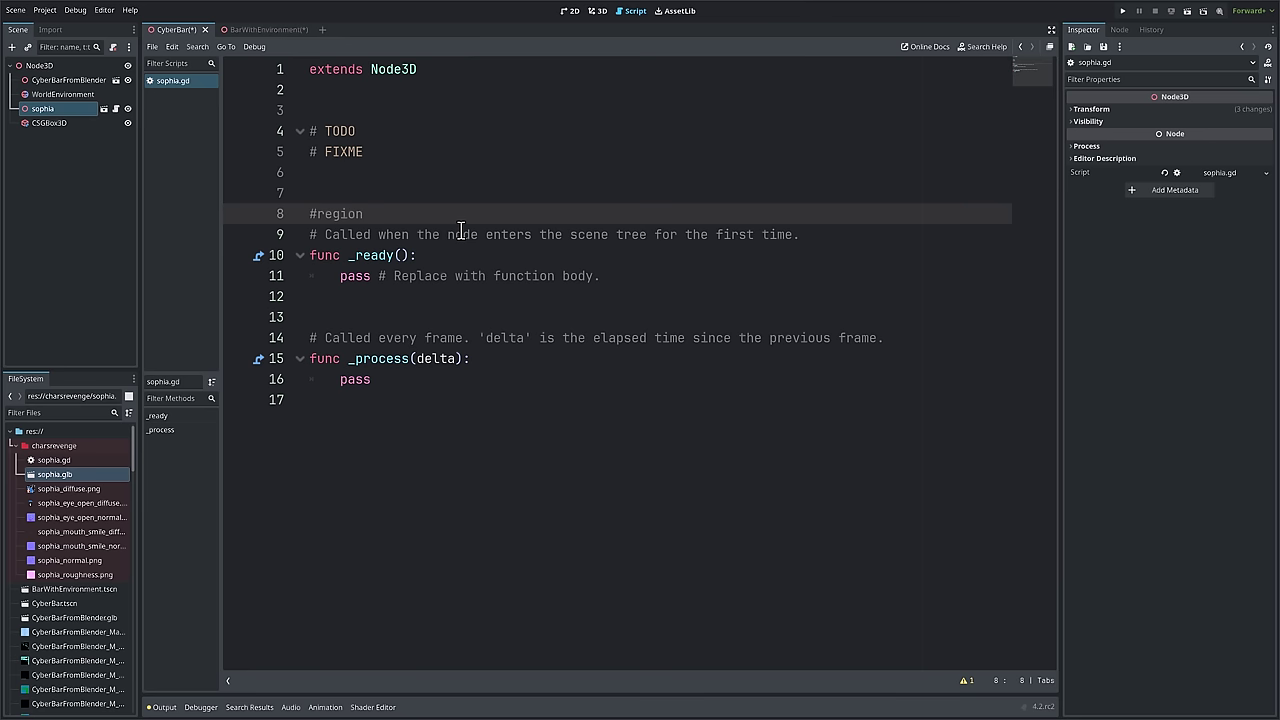
{"action": "type", "text": " my_code"}
{"action": "key", "text": "Down"}
{"action": "key", "text": "Down"}
{"action": "key", "text": "Down"}
{"action": "key", "text": "Down"}
{"action": "key", "text": "Down"}
{"action": "key", "text": "Down"}
{"action": "key", "text": "Down"}
{"action": "key", "text": "Down"}
{"action": "key", "text": "Down"}
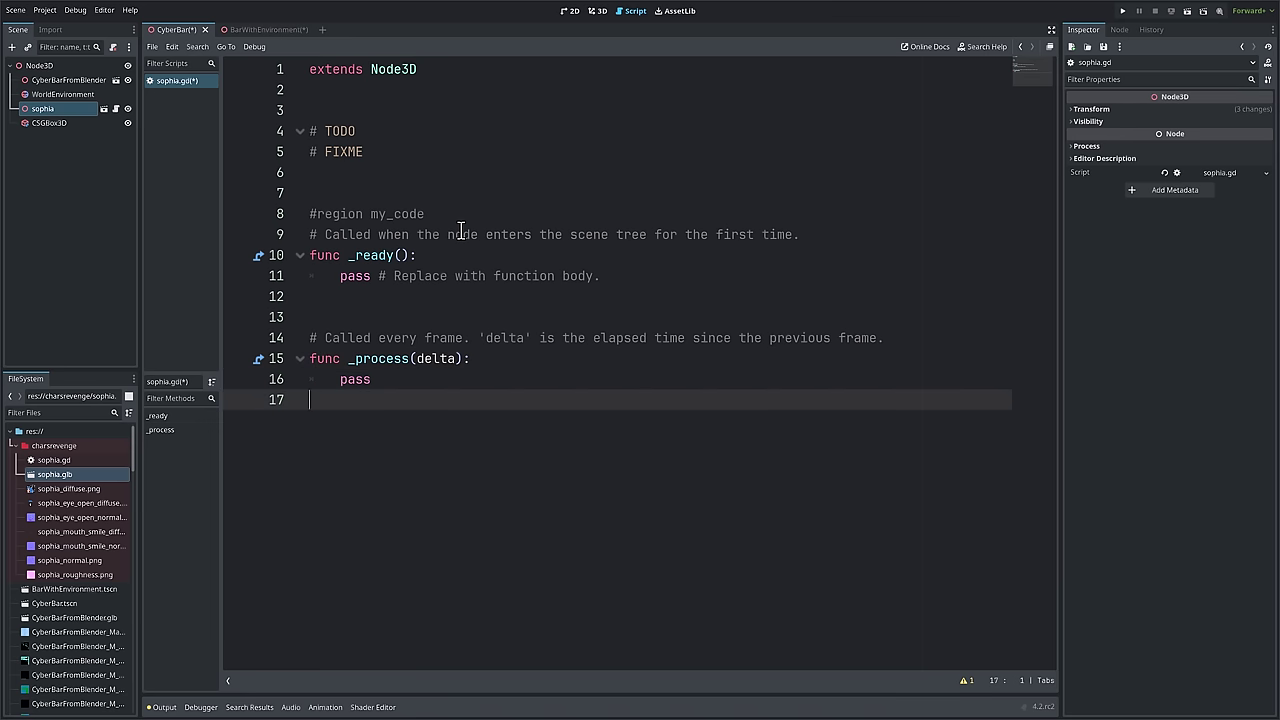
{"action": "key", "text": "Return"}
{"action": "type", "text": "#endregion"}
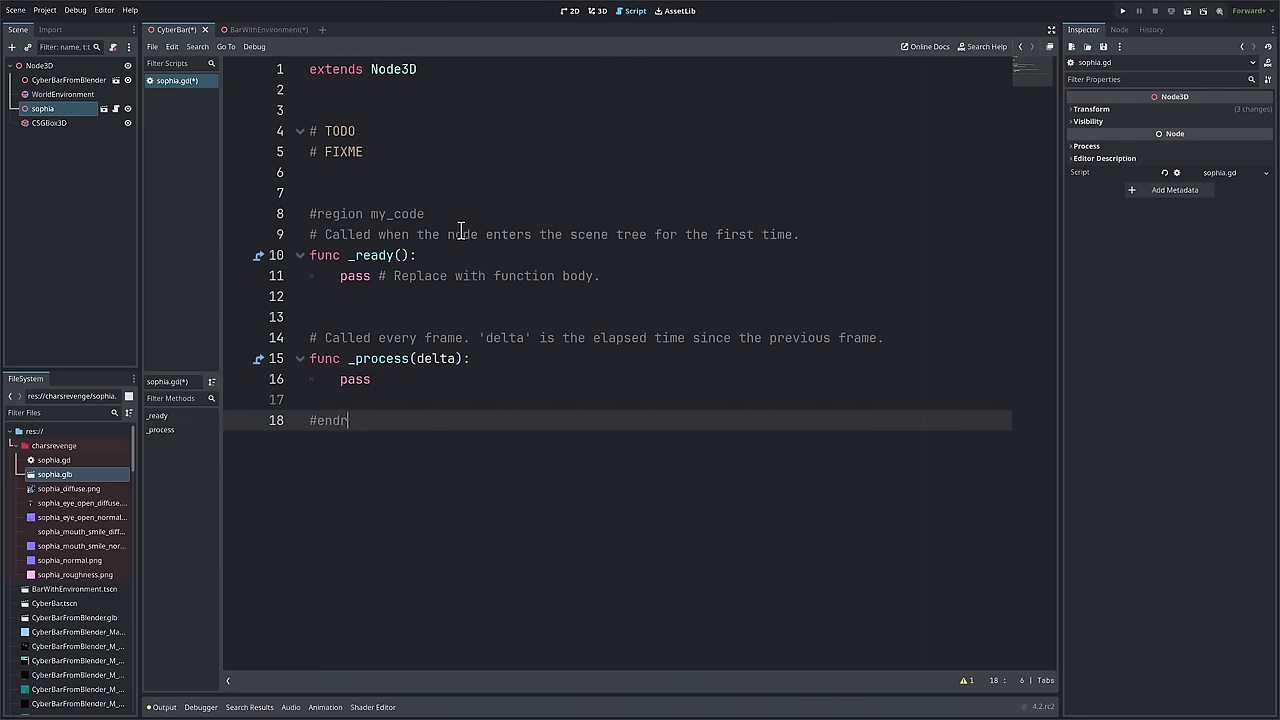
{"action": "key", "text": "Return"}
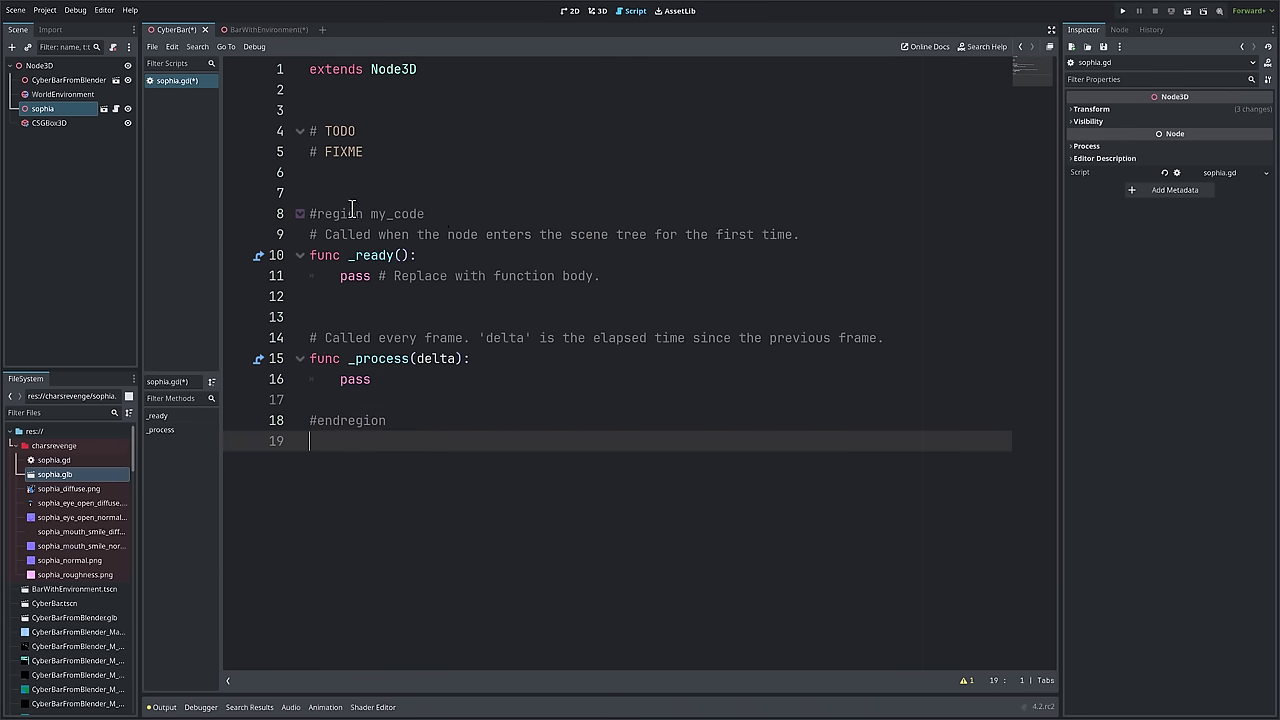
Step: Toggle folding of the my_code region repeatedly
{"action": "left_click", "coordinate": [299, 214]}
{"action": "left_click", "coordinate": [299, 214]}
{"action": "left_click", "coordinate": [299, 214]}
{"action": "left_click", "coordinate": [299, 214]}
{"action": "left_click", "coordinate": [299, 214]}
{"action": "left_click", "coordinate": [299, 214]}
{"action": "left_click", "coordinate": [299, 214]}
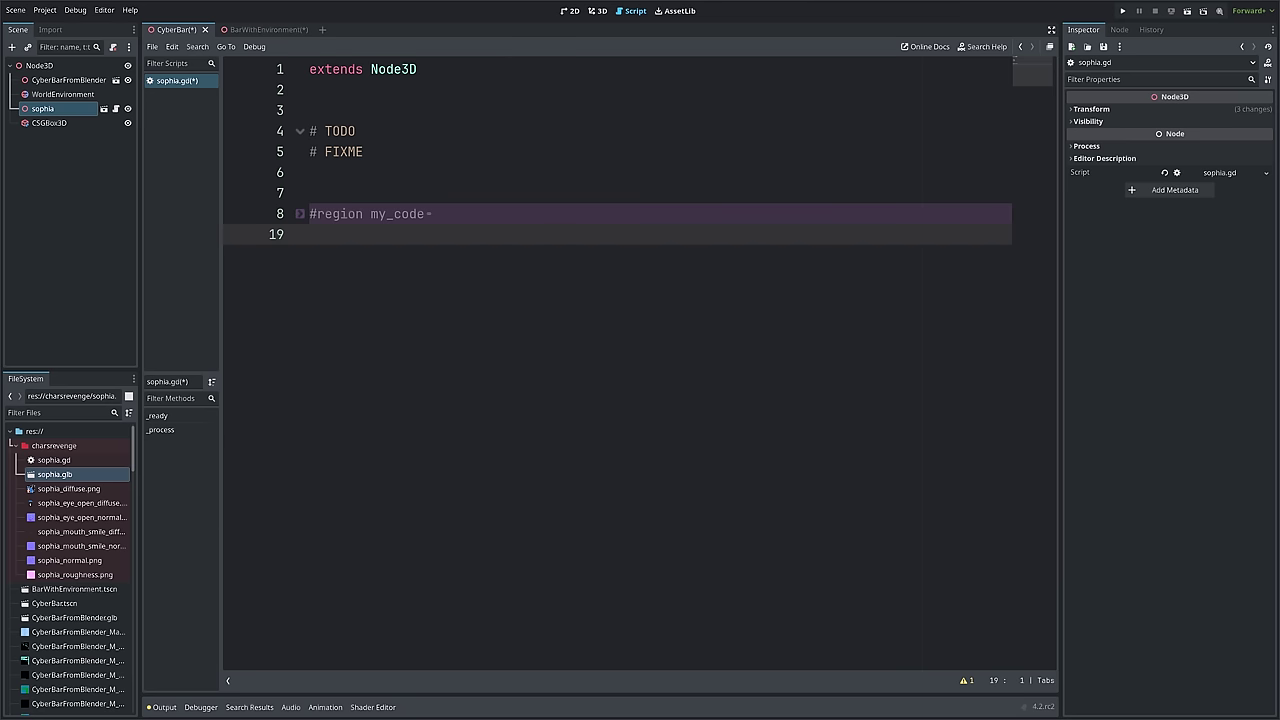
Step: Back in the 3D view, delete the sophia model node
{"action": "left_click", "coordinate": [596, 11]}
{"action": "middle_click_drag", "start_coordinate": [603, 417], "coordinate": [521, 386]}
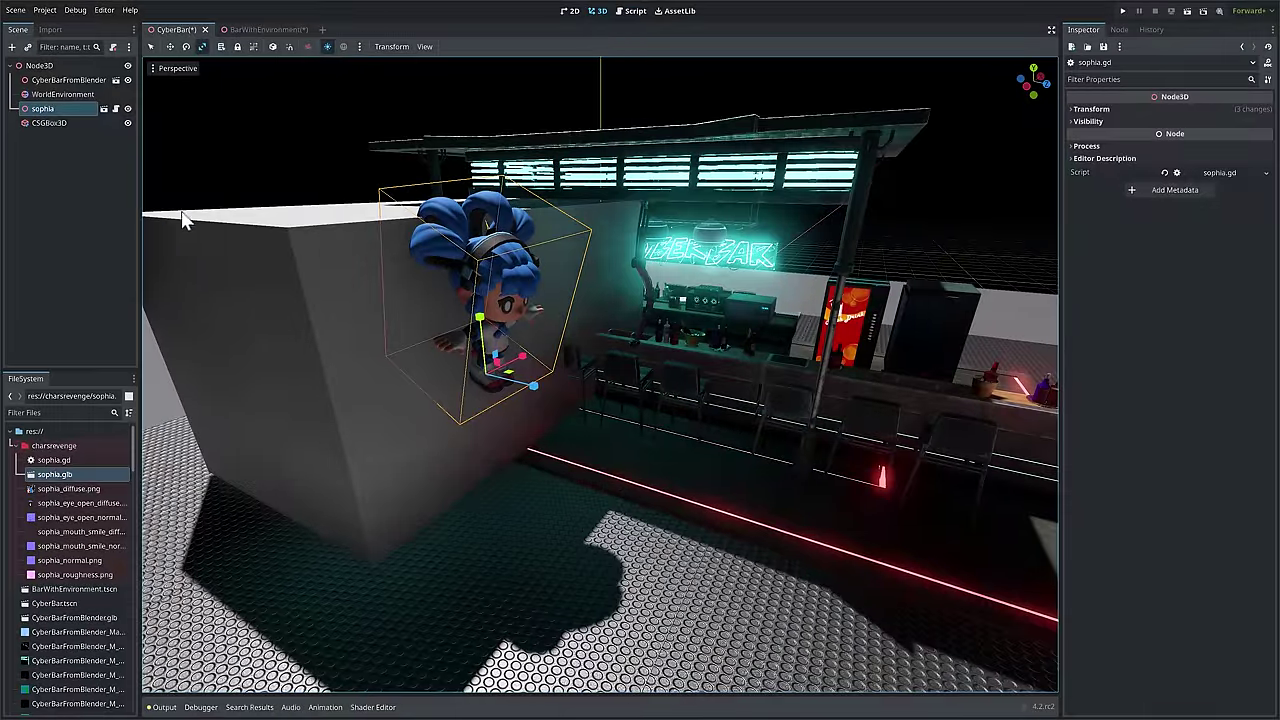
{"action": "key", "text": "Delete"}
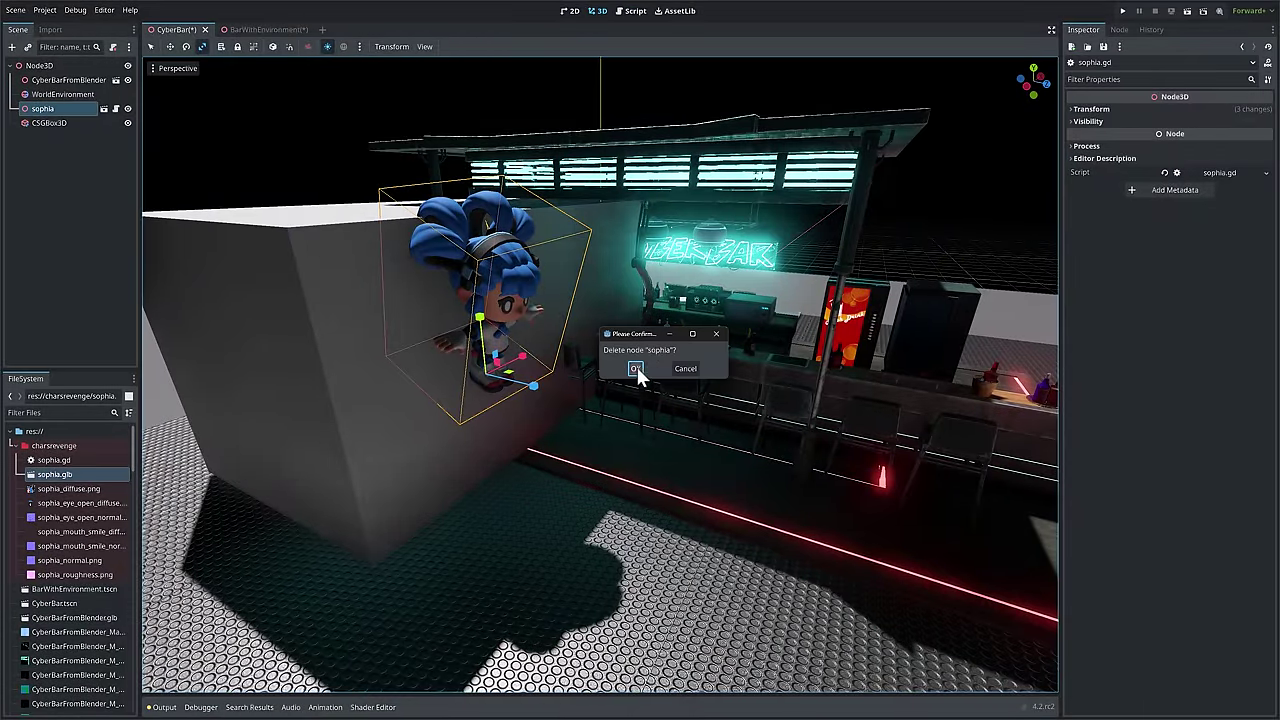
{"action": "left_click", "coordinate": [636, 369]}
Step: Delete the CSGBox3D wall, then look down on the remaining bar
{"action": "left_click", "coordinate": [44, 109]}
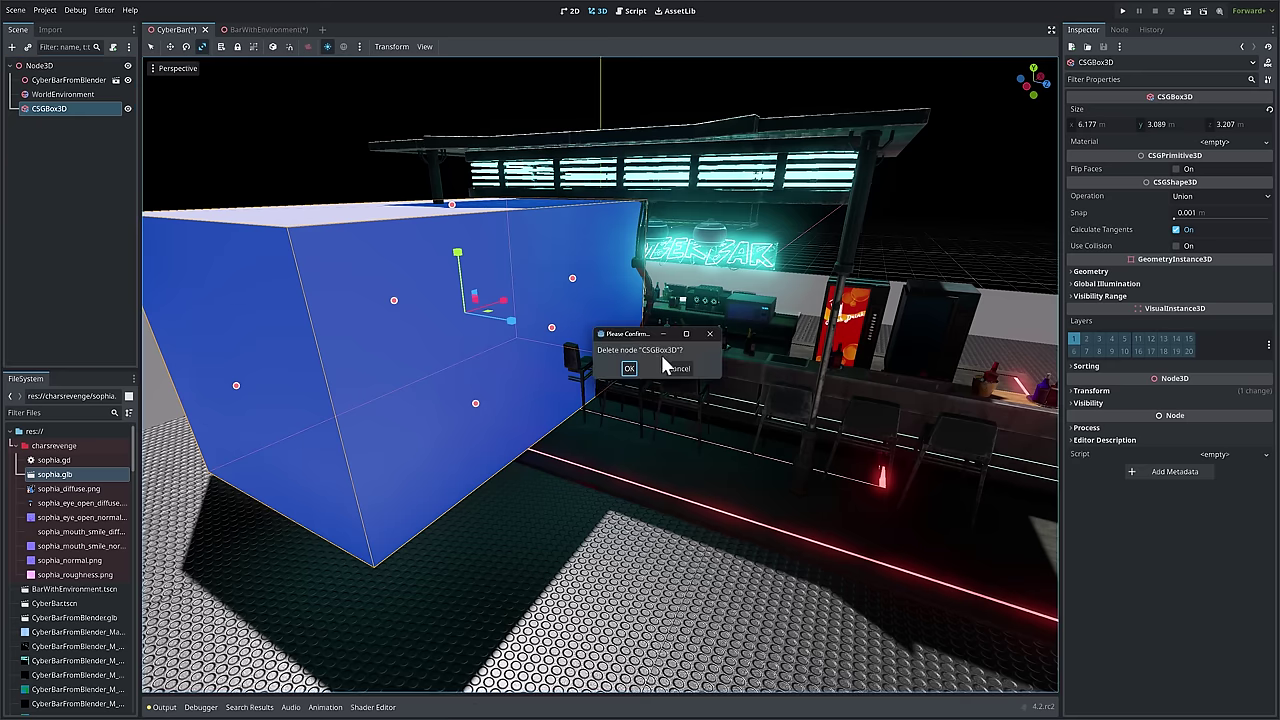
{"action": "left_click", "coordinate": [629, 370]}
{"action": "middle_click_drag", "start_coordinate": [682, 423], "coordinate": [405, 294]}
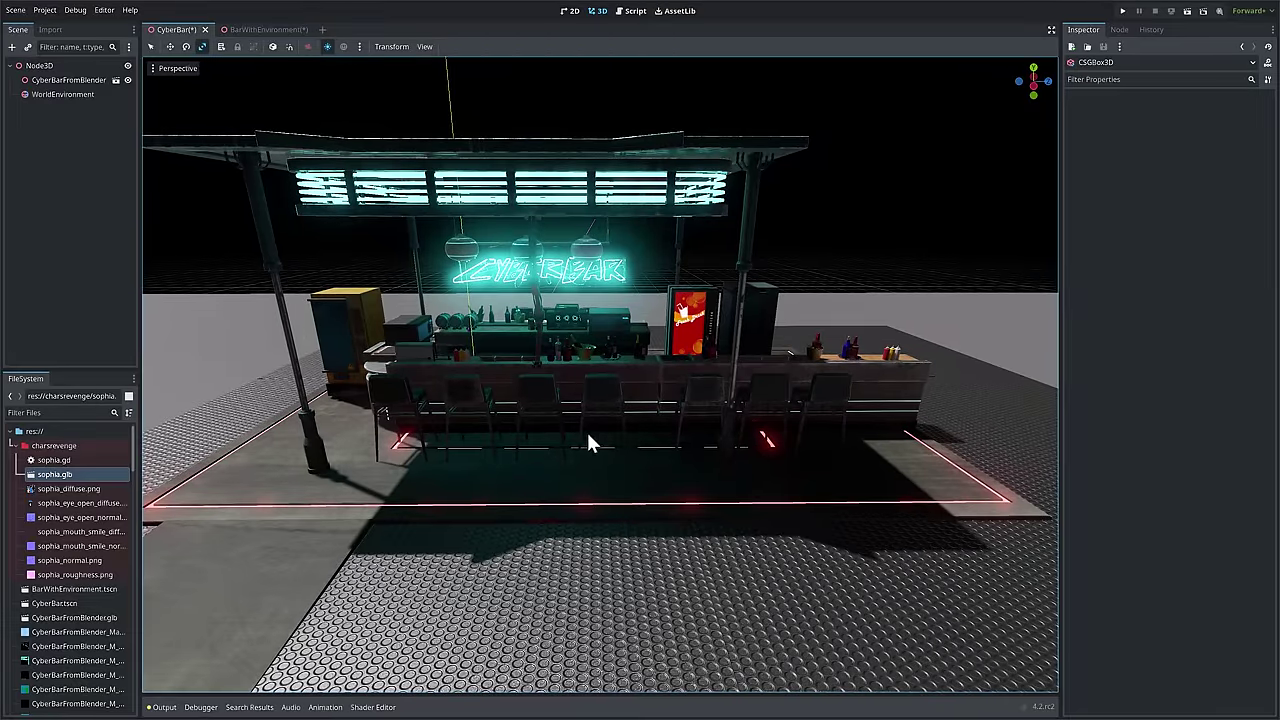
{"action": "middle_click_drag", "start_coordinate": [570, 450], "coordinate": [570, 495]}
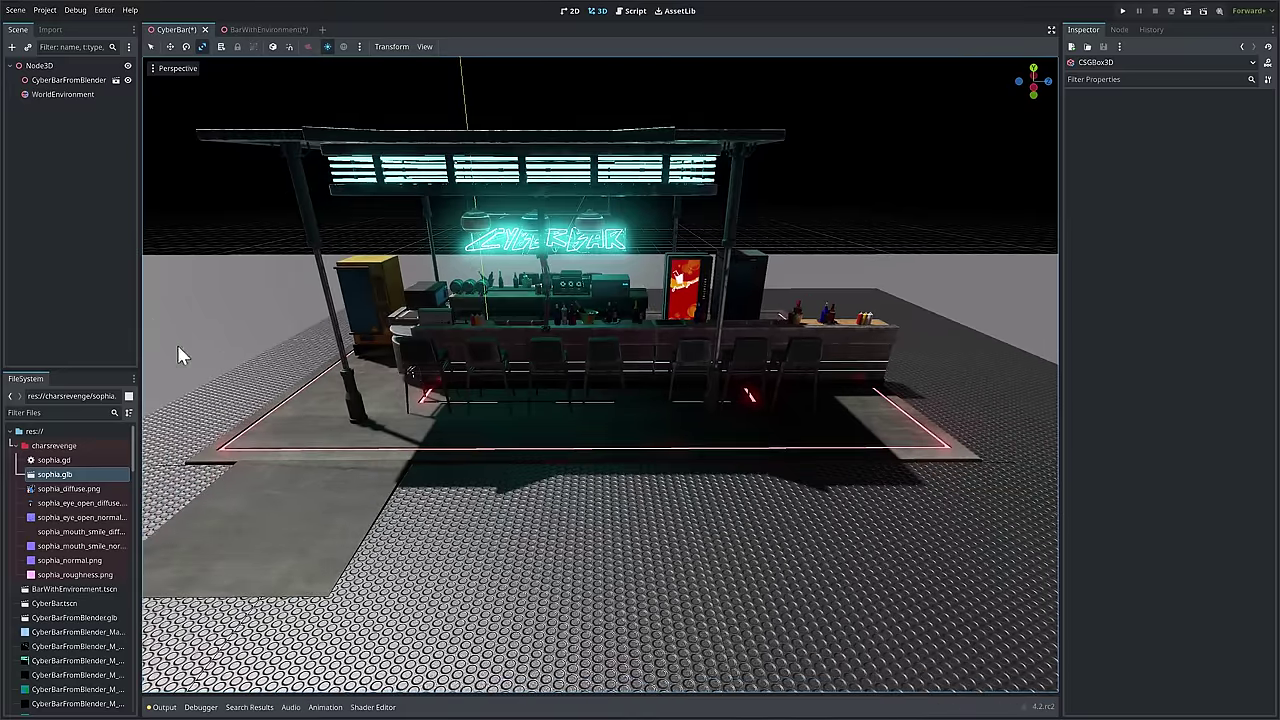
Step: Add a GPUParticles3D child under Node3D and drag it to the left of the bar
{"action": "left_click", "coordinate": [38, 66]}
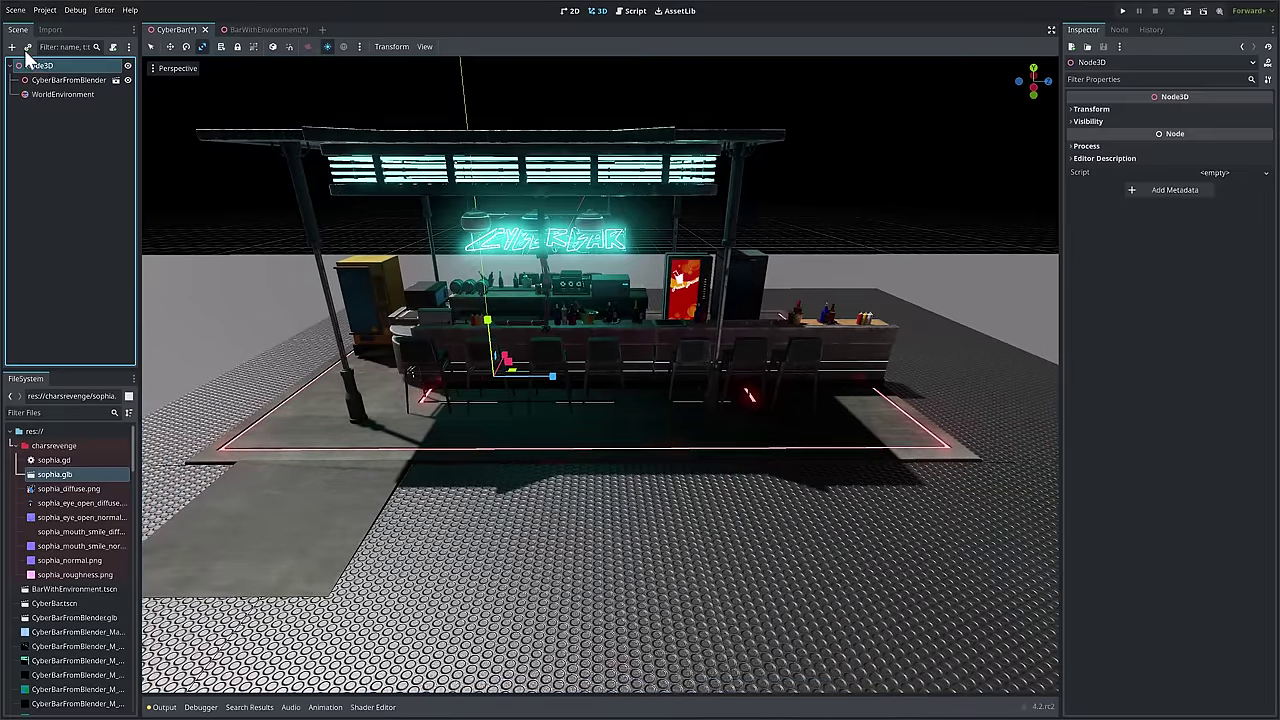
{"action": "left_click", "coordinate": [12, 47]}
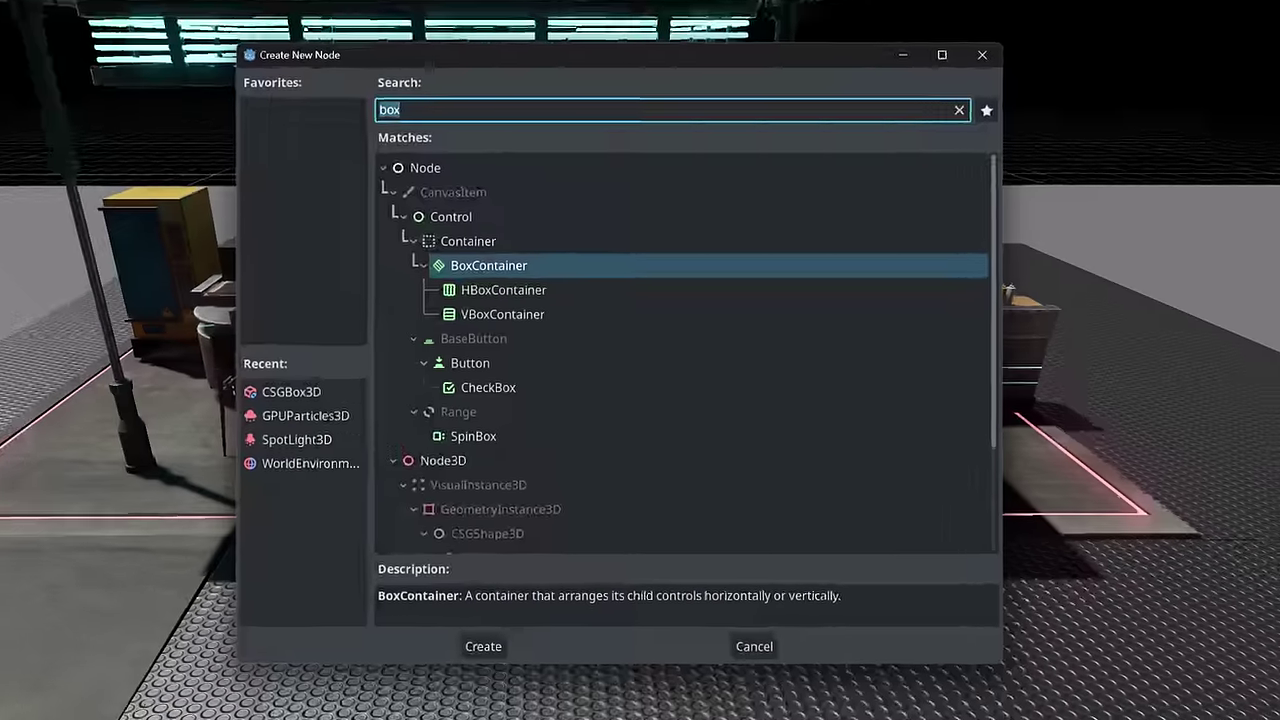
{"action": "type", "text": "particle"}
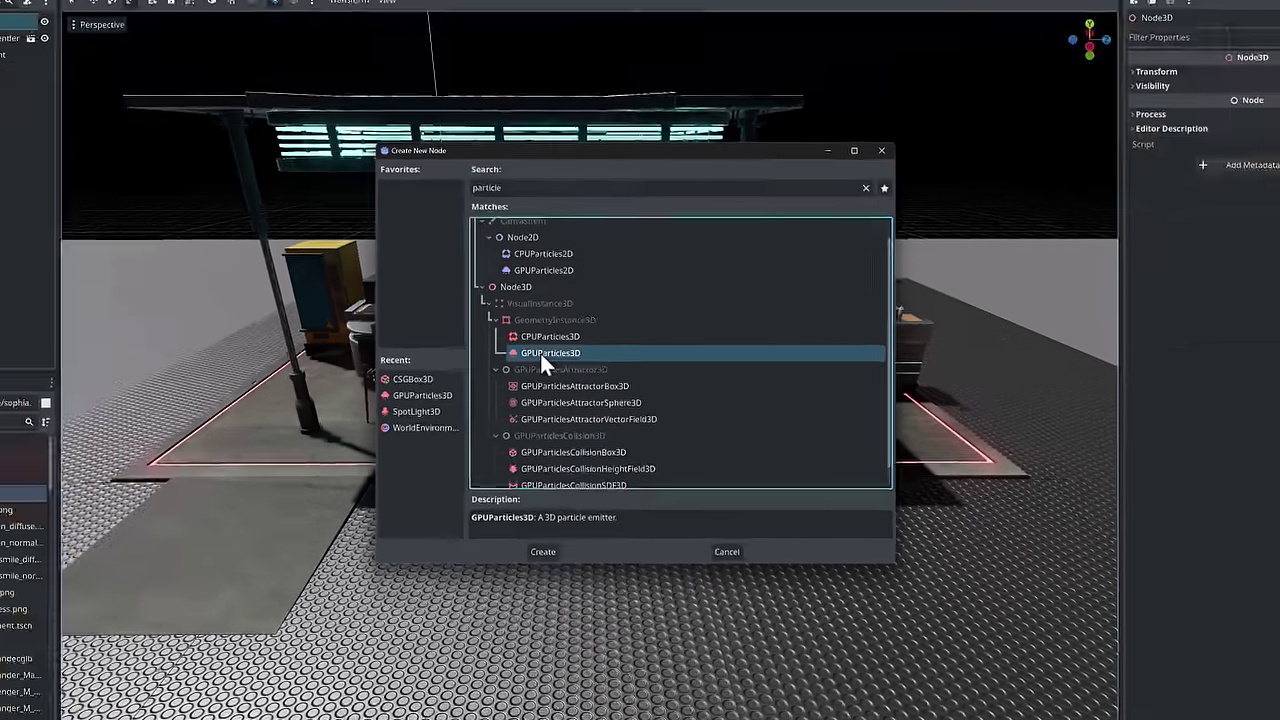
{"action": "double_click", "coordinate": [470, 355]}
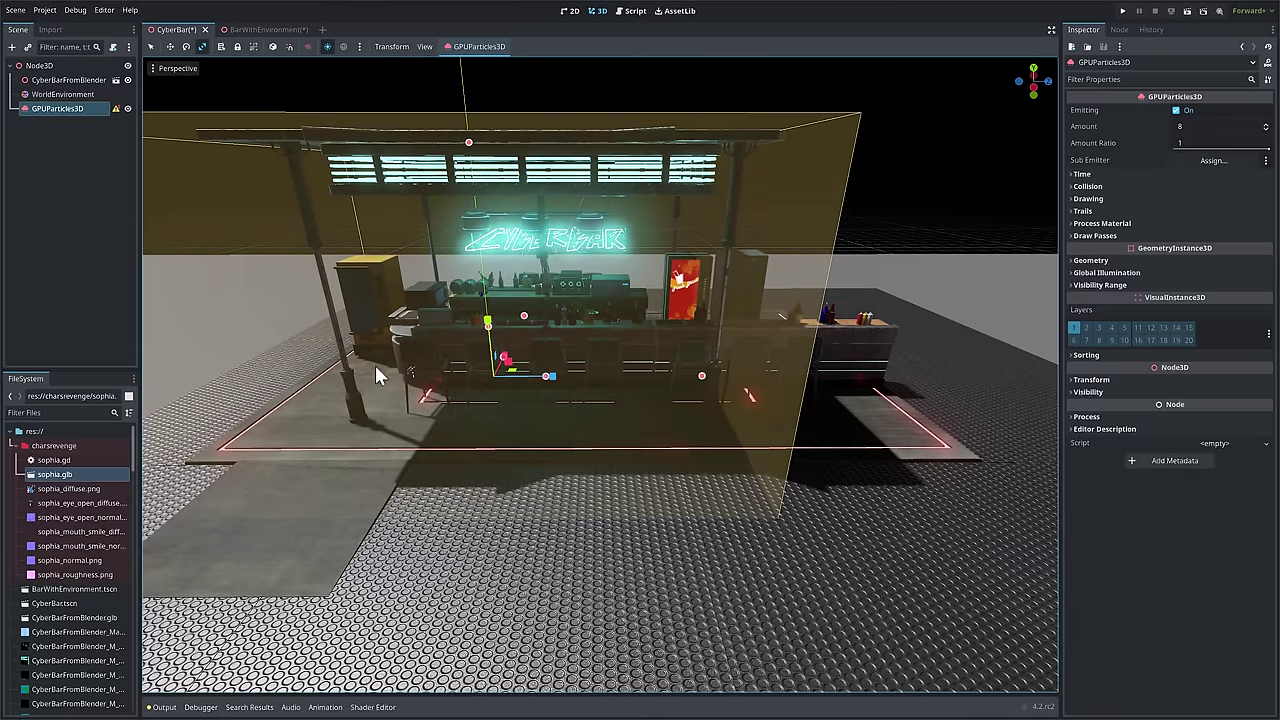
{"action": "middle_click_drag", "start_coordinate": [513, 483], "coordinate": [583, 445]}
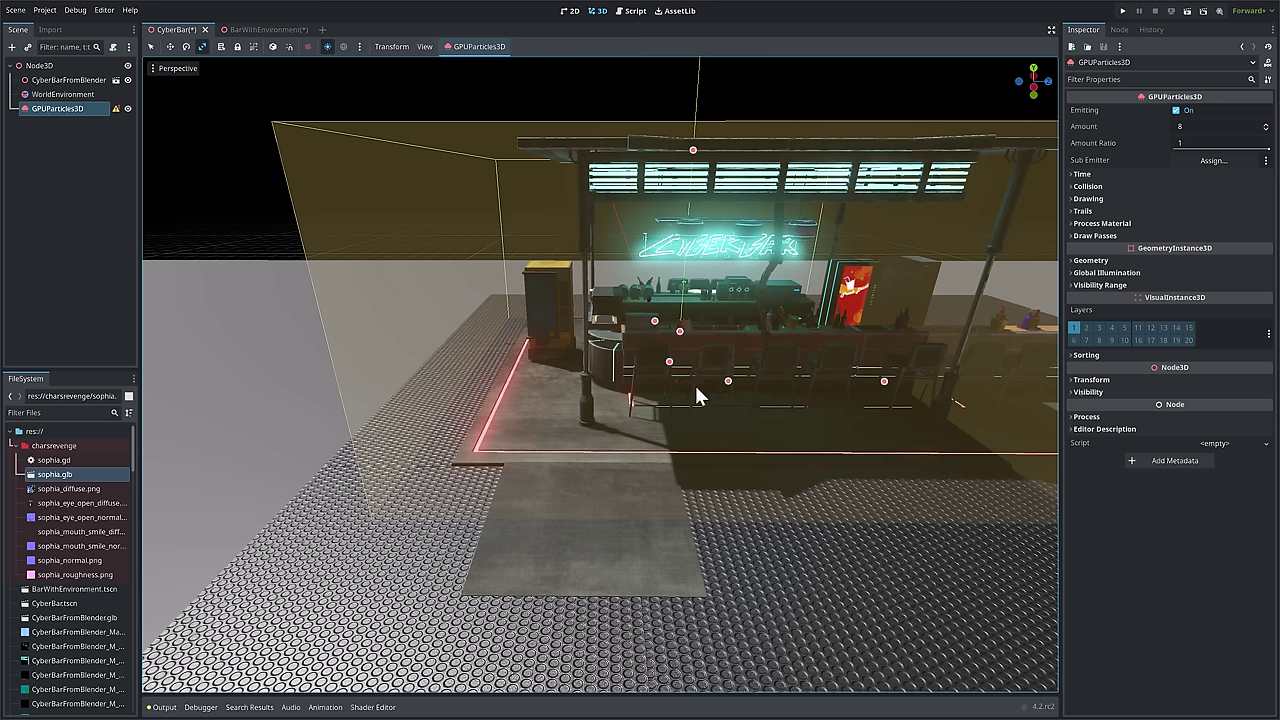
{"action": "left_click_drag", "start_coordinate": [697, 393], "coordinate": [443, 237]}
Step: Give the emitter's first draw pass a new SphereMesh
{"action": "key", "text": "f"}
{"action": "middle_click_drag", "start_coordinate": [340, 452], "coordinate": [292, 450]}
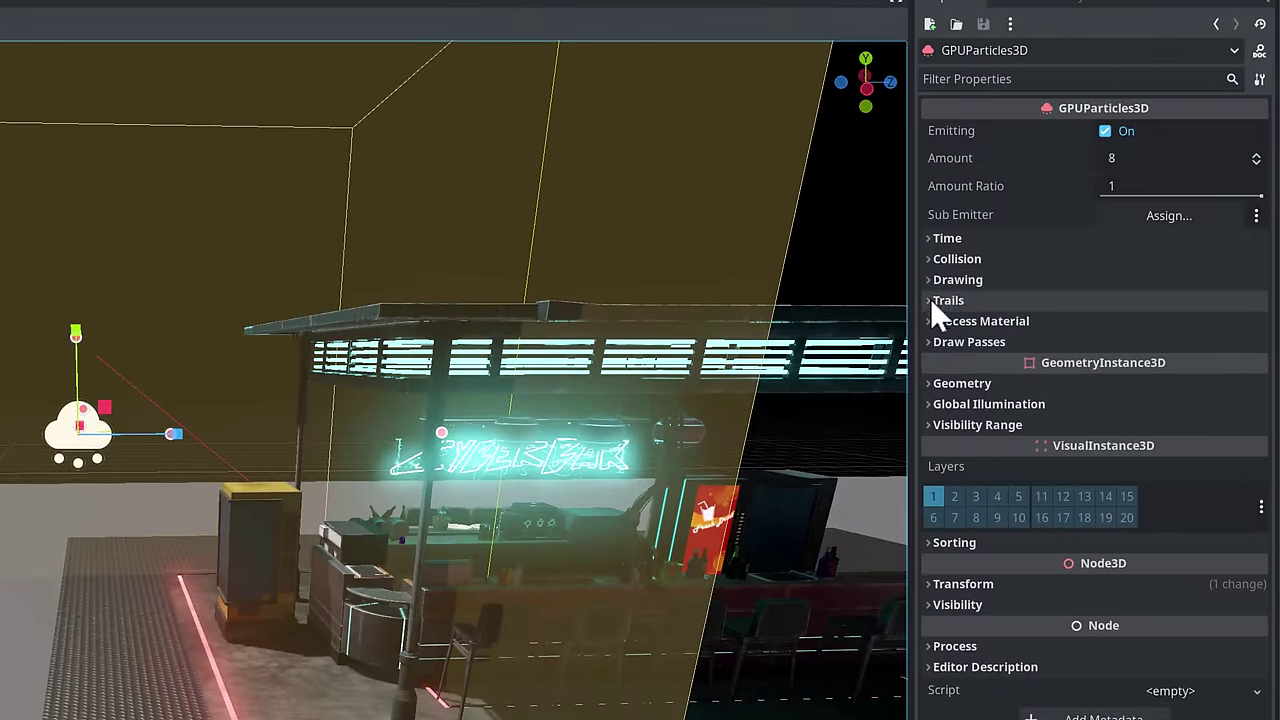
{"action": "left_click", "coordinate": [930, 341]}
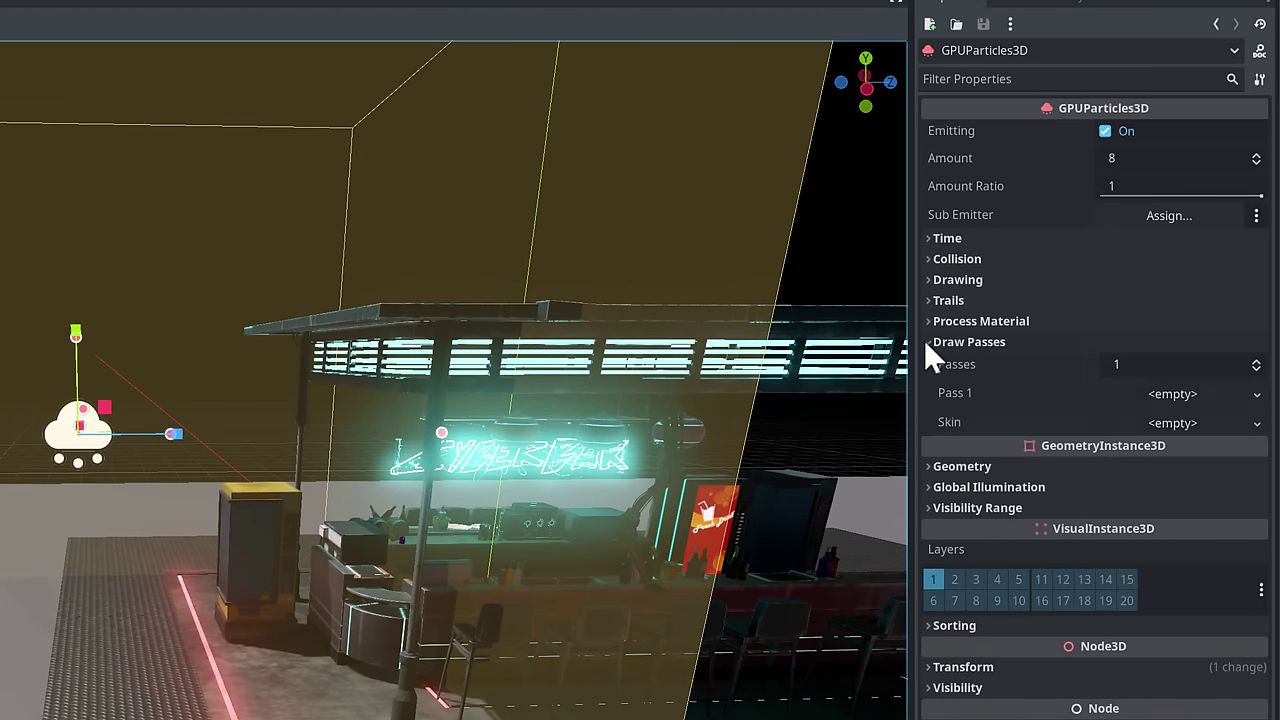
{"action": "left_click", "coordinate": [1252, 396]}
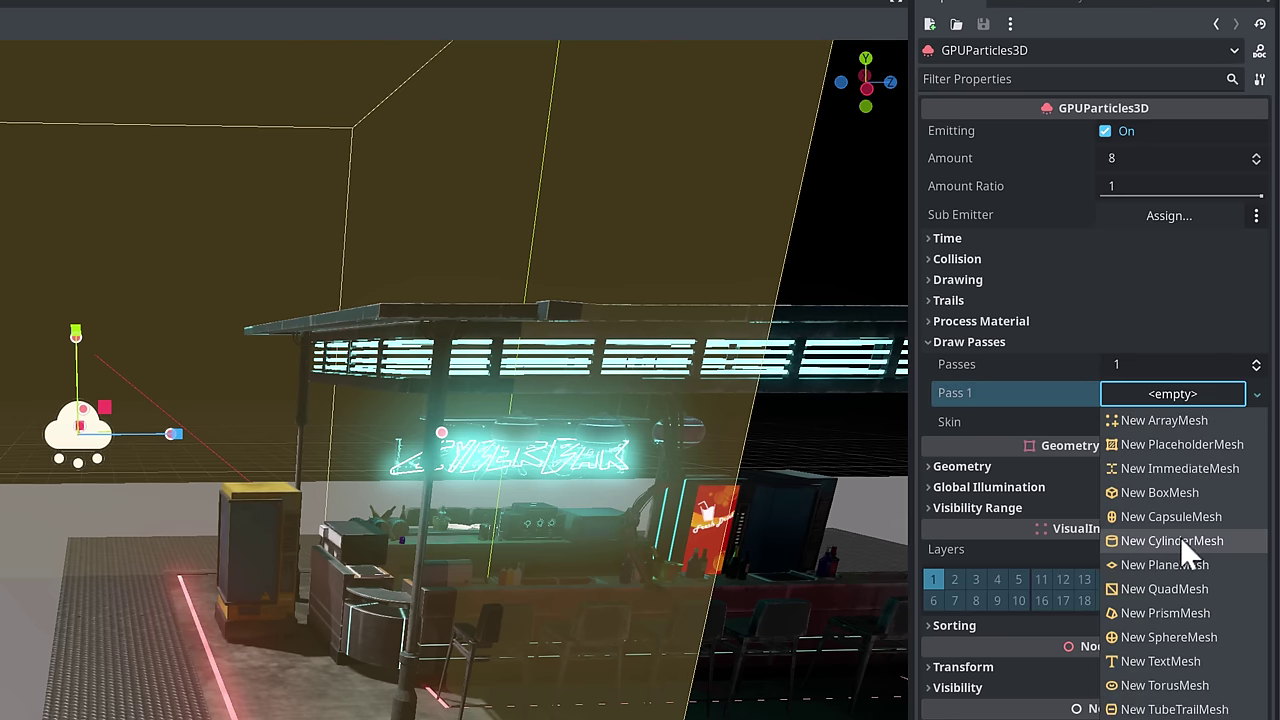
{"action": "left_click", "coordinate": [1184, 637]}
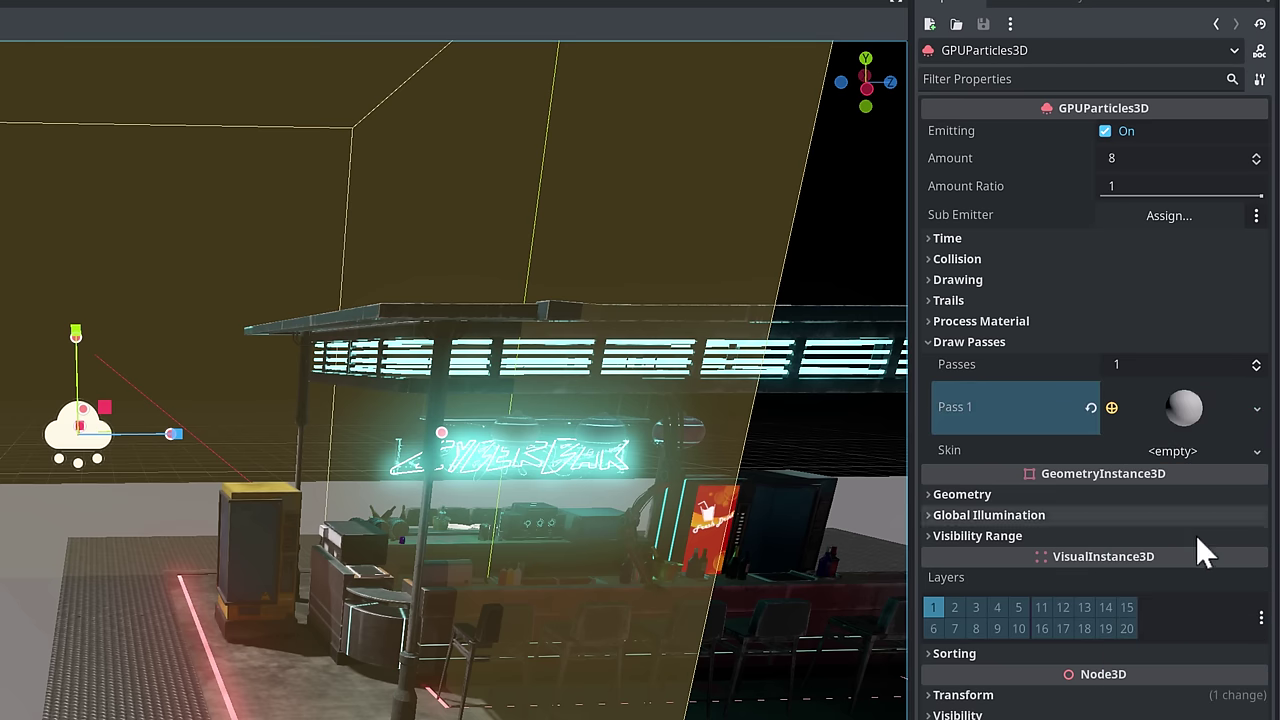
Step: Assign a new ParticleProcessMaterial as the emitter's process material
{"action": "left_click", "coordinate": [1015, 321]}
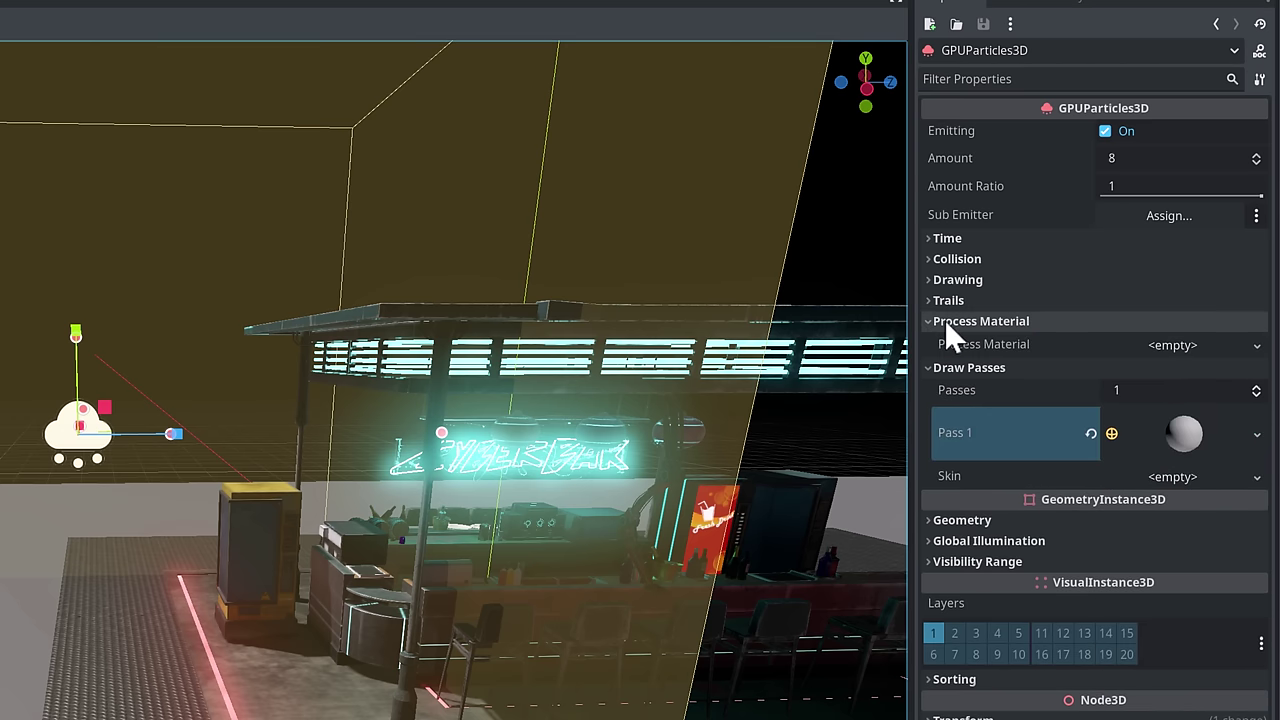
{"action": "left_click", "coordinate": [1256, 347]}
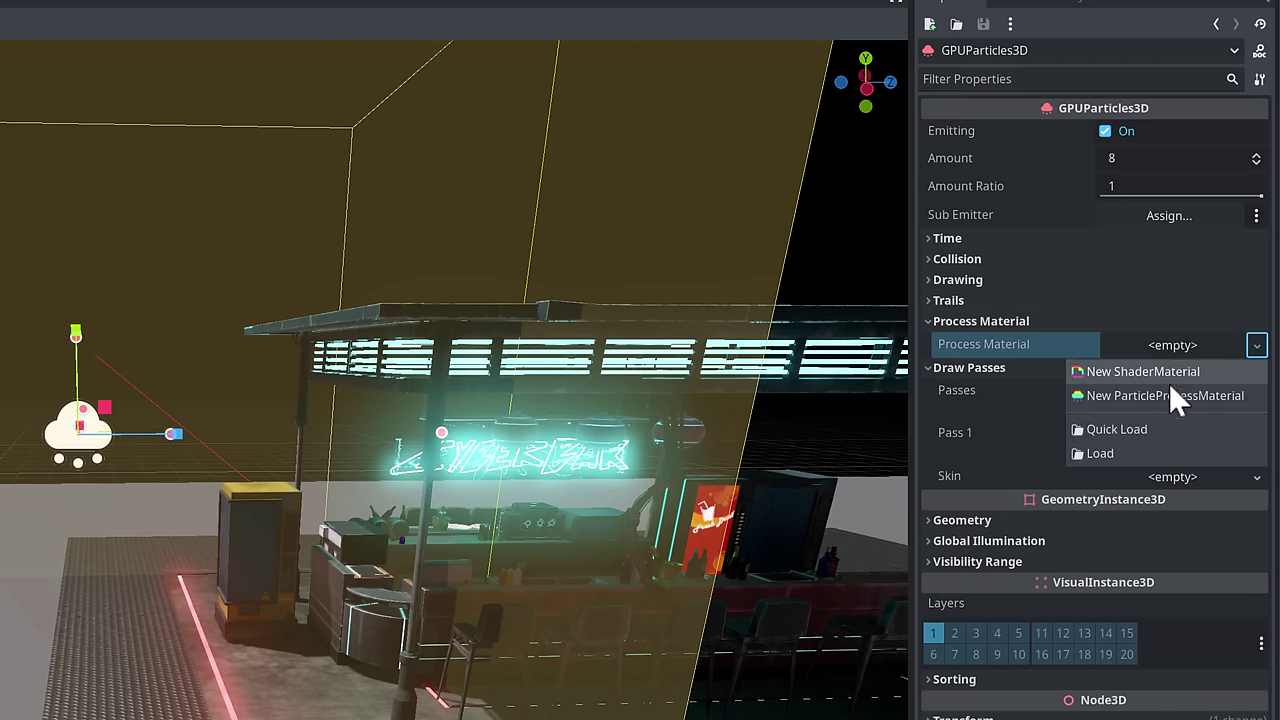
{"action": "left_click", "coordinate": [1175, 394]}
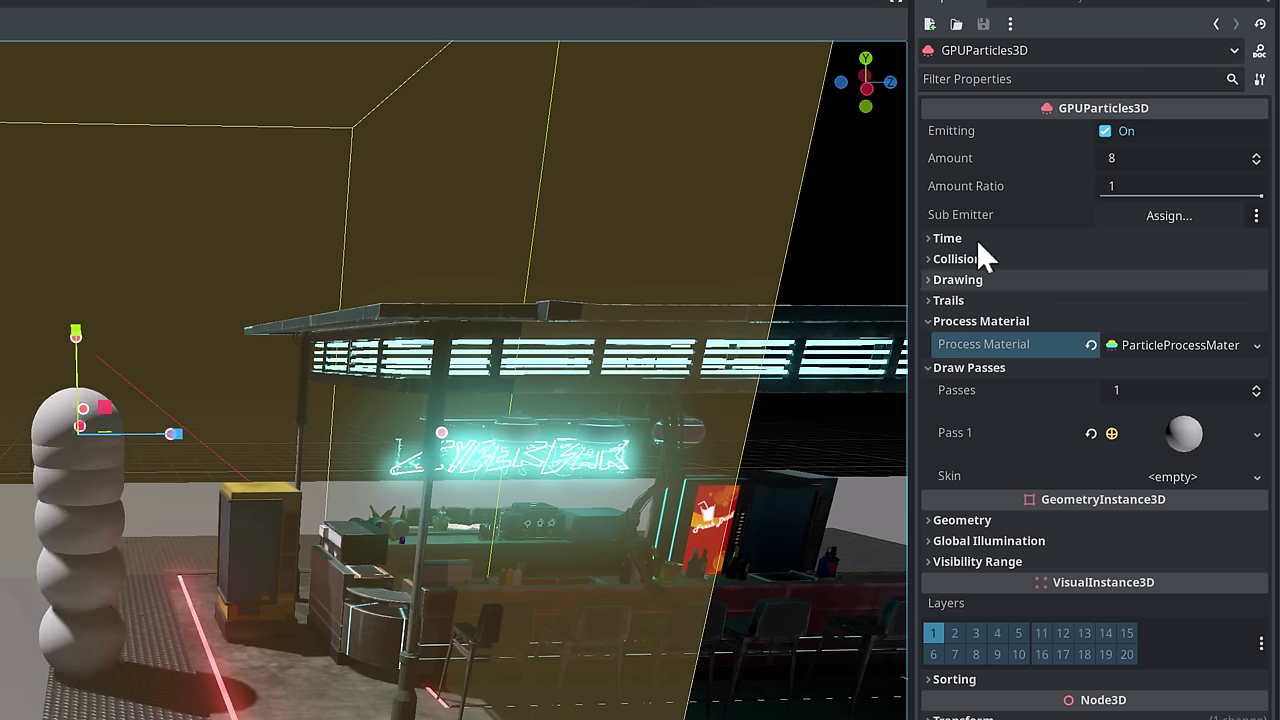
Step: Expand the ParticleProcessMaterial down to Animated Velocity > Directional Velocity
{"action": "left_click", "coordinate": [1008, 4]}
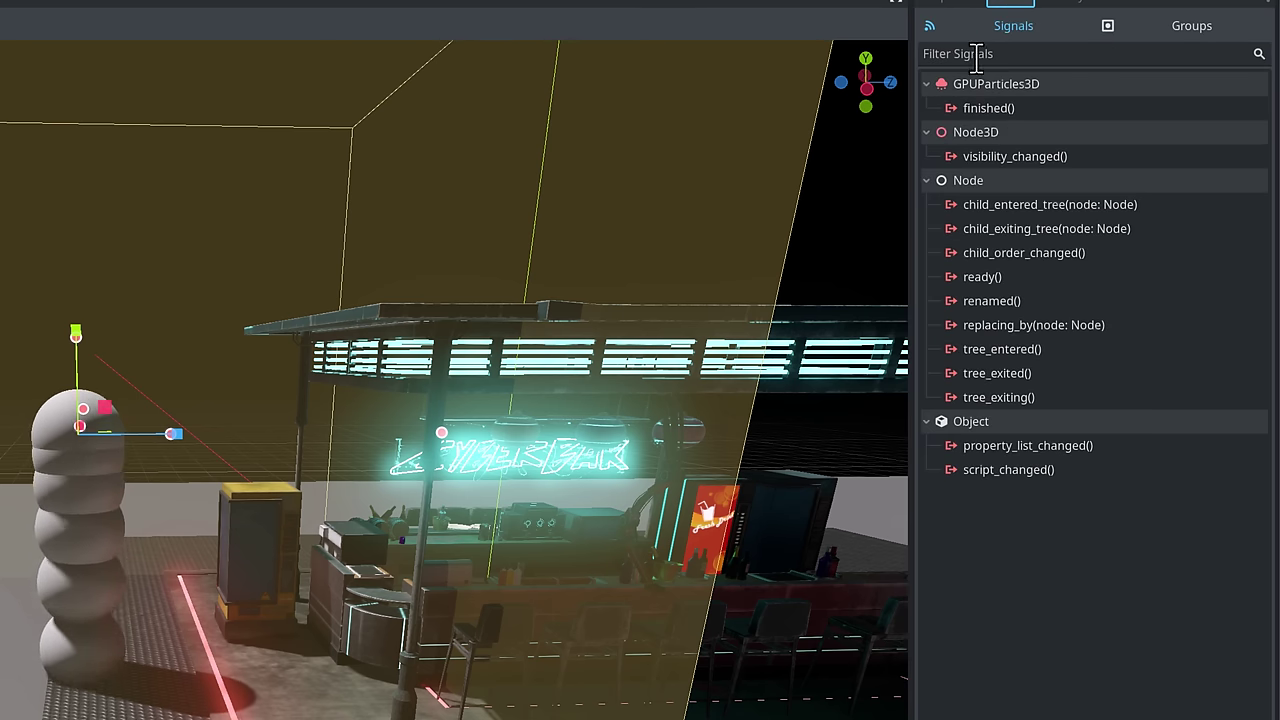
{"action": "left_click", "coordinate": [962, 4]}
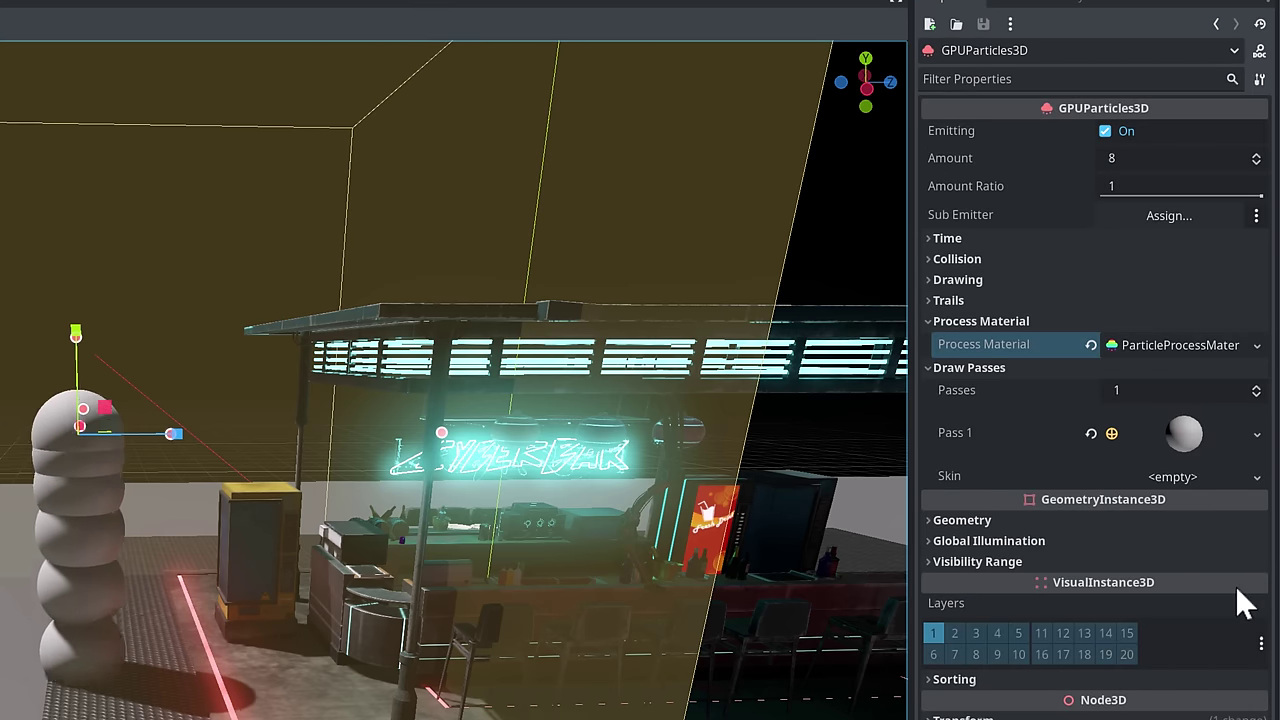
{"action": "left_click", "coordinate": [1161, 346]}
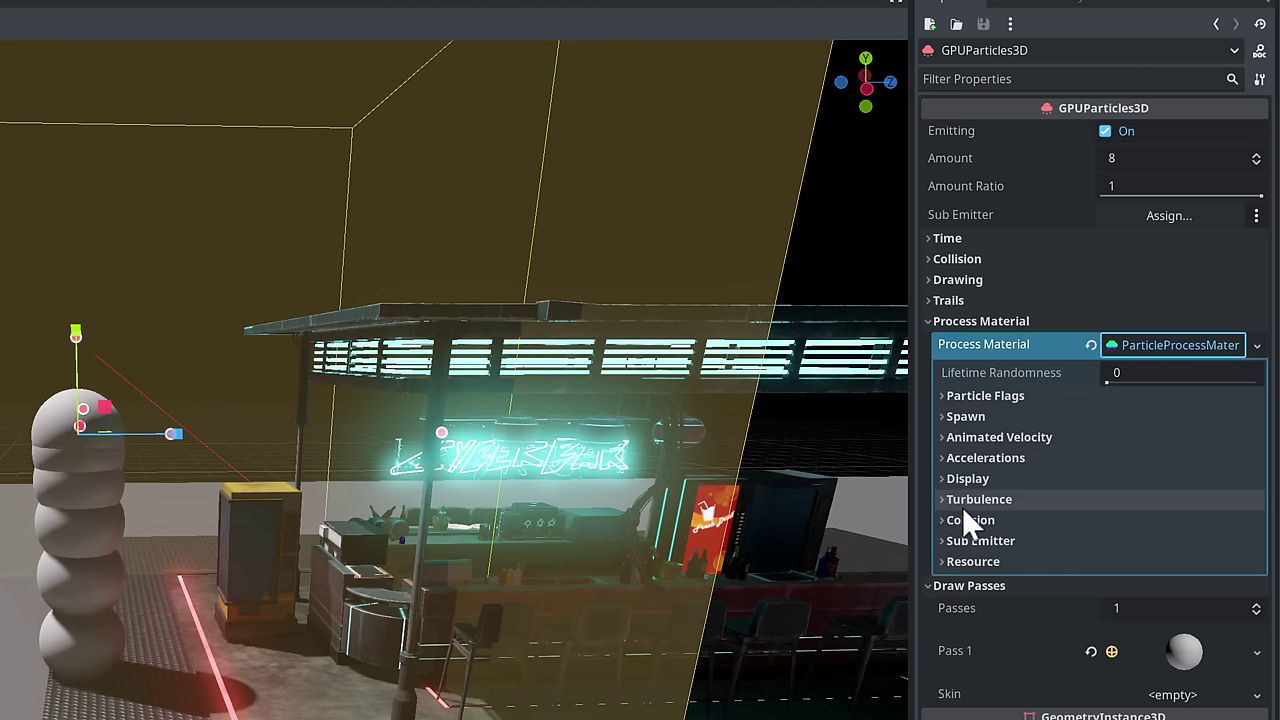
{"action": "left_click", "coordinate": [940, 440]}
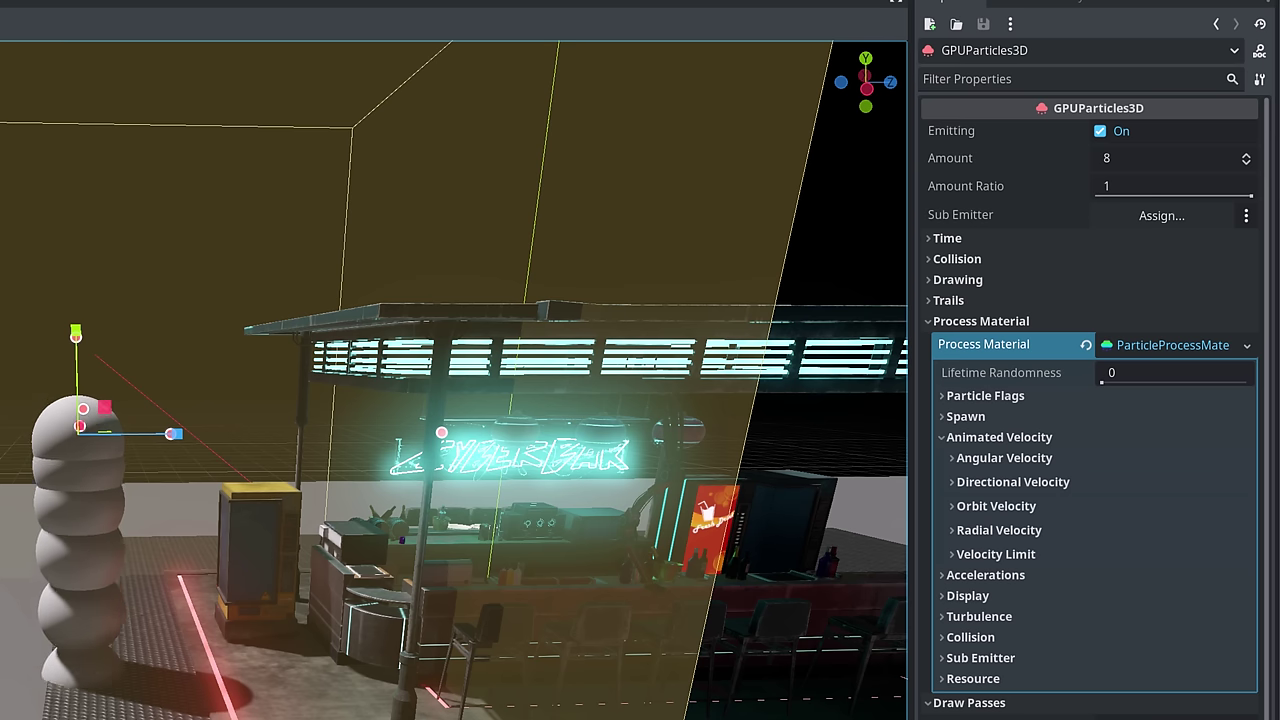
{"action": "left_click", "coordinate": [953, 481]}
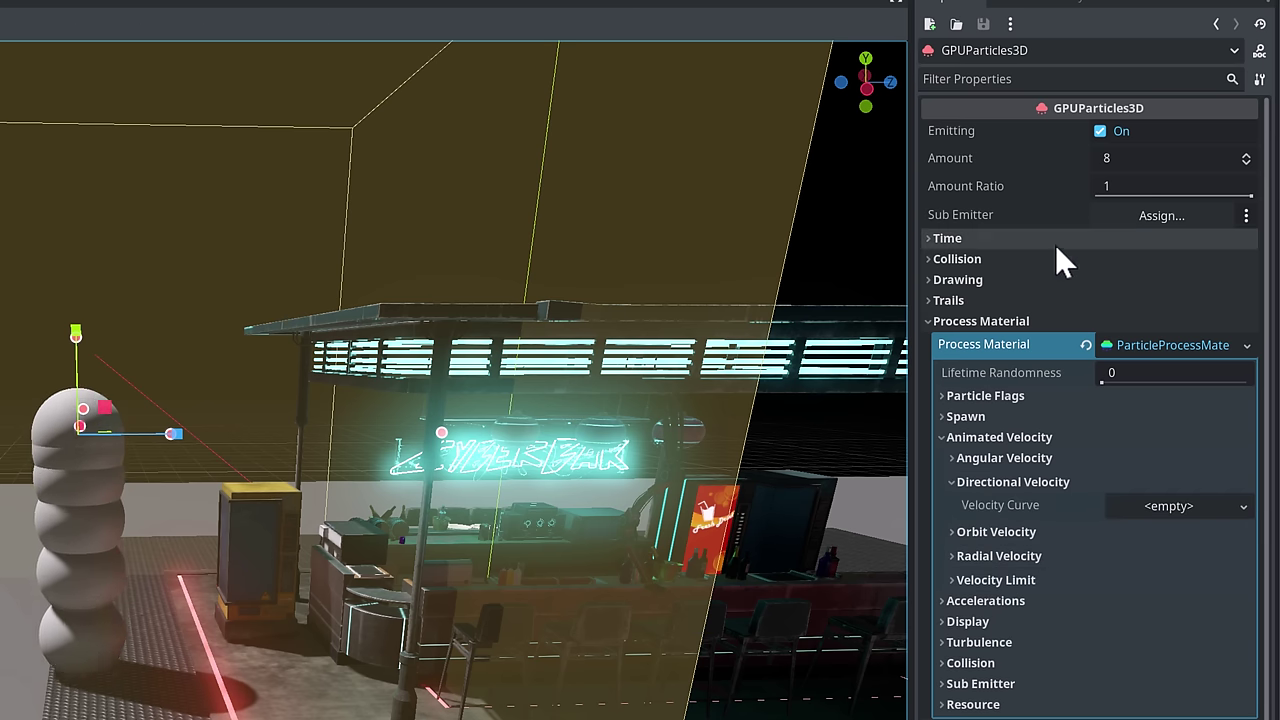
Step: Set Amount to 20, add a CurveXYZTexture velocity curve, and set Velocity Max to 4
{"action": "left_click", "coordinate": [1118, 158]}
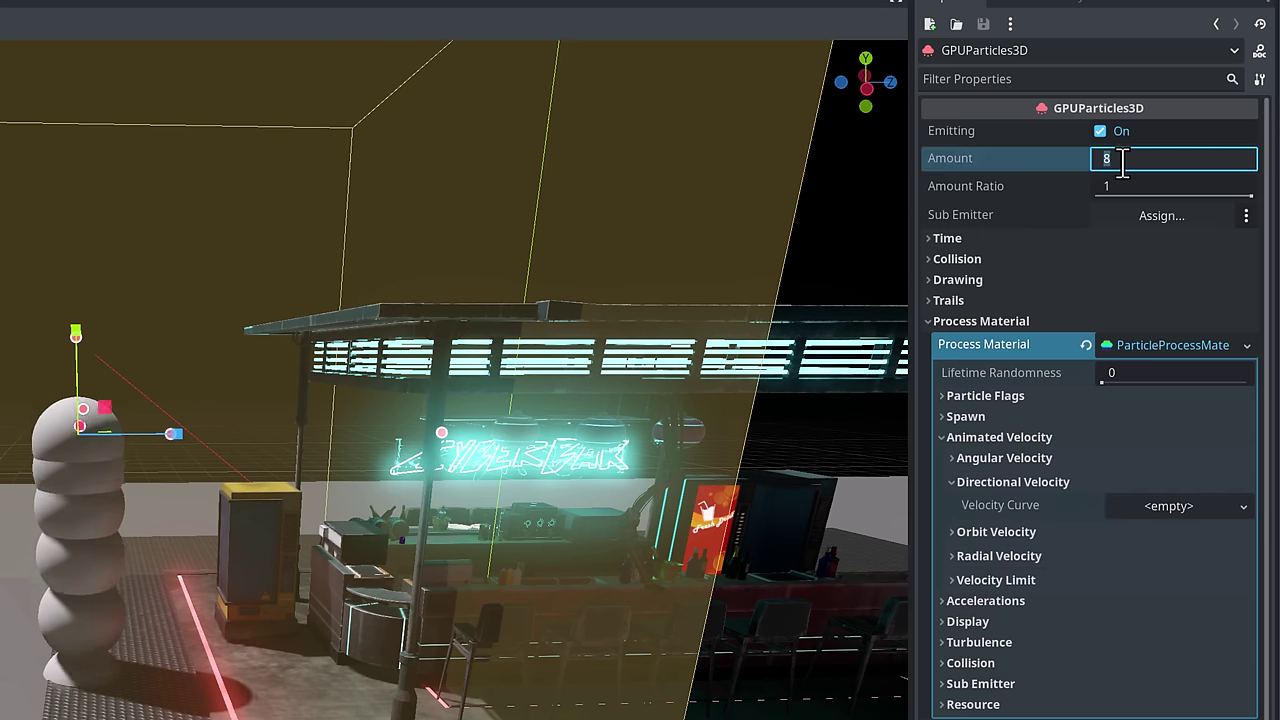
{"action": "type", "text": "20"}
{"action": "key", "text": "Return"}
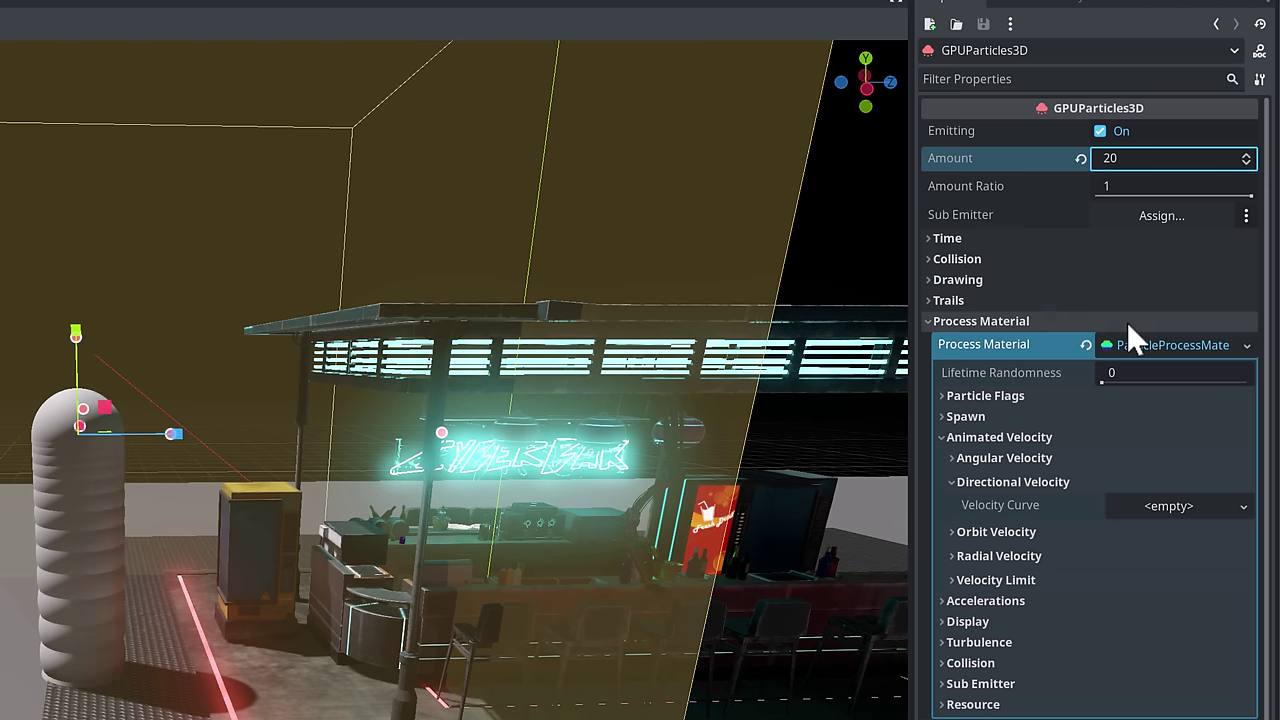
{"action": "left_click", "coordinate": [1243, 506]}
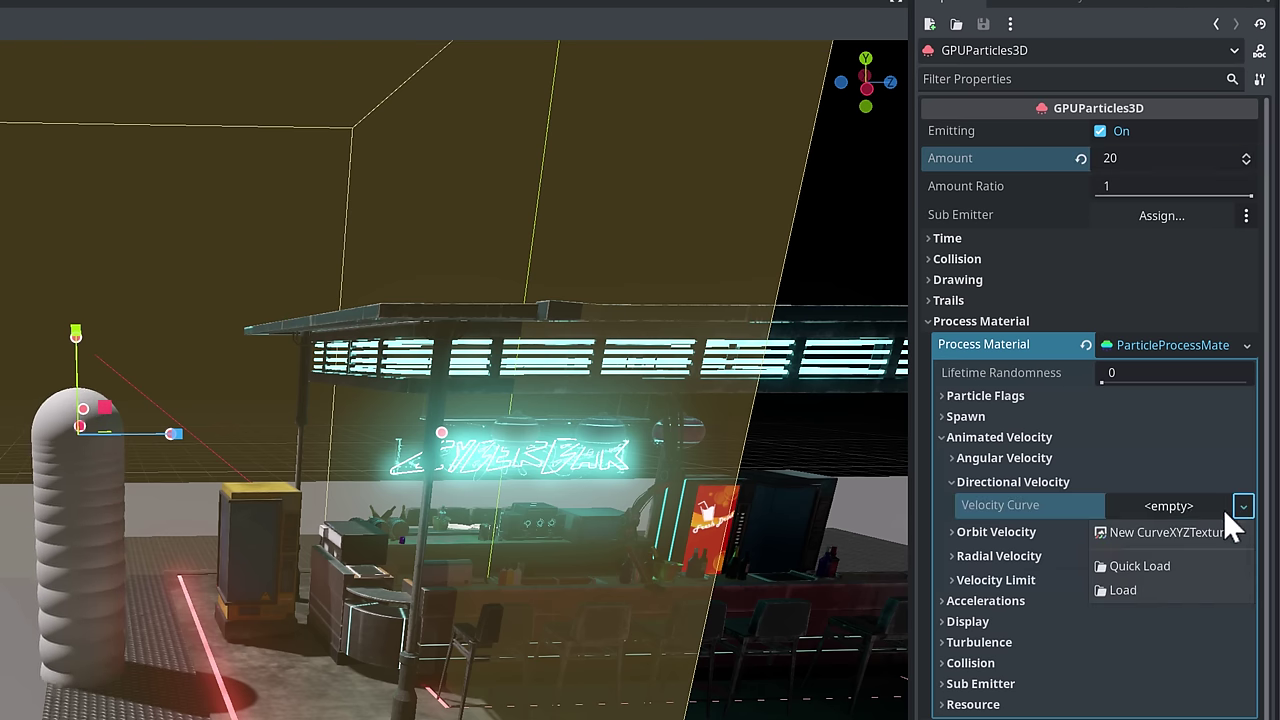
{"action": "left_click", "coordinate": [1185, 532]}
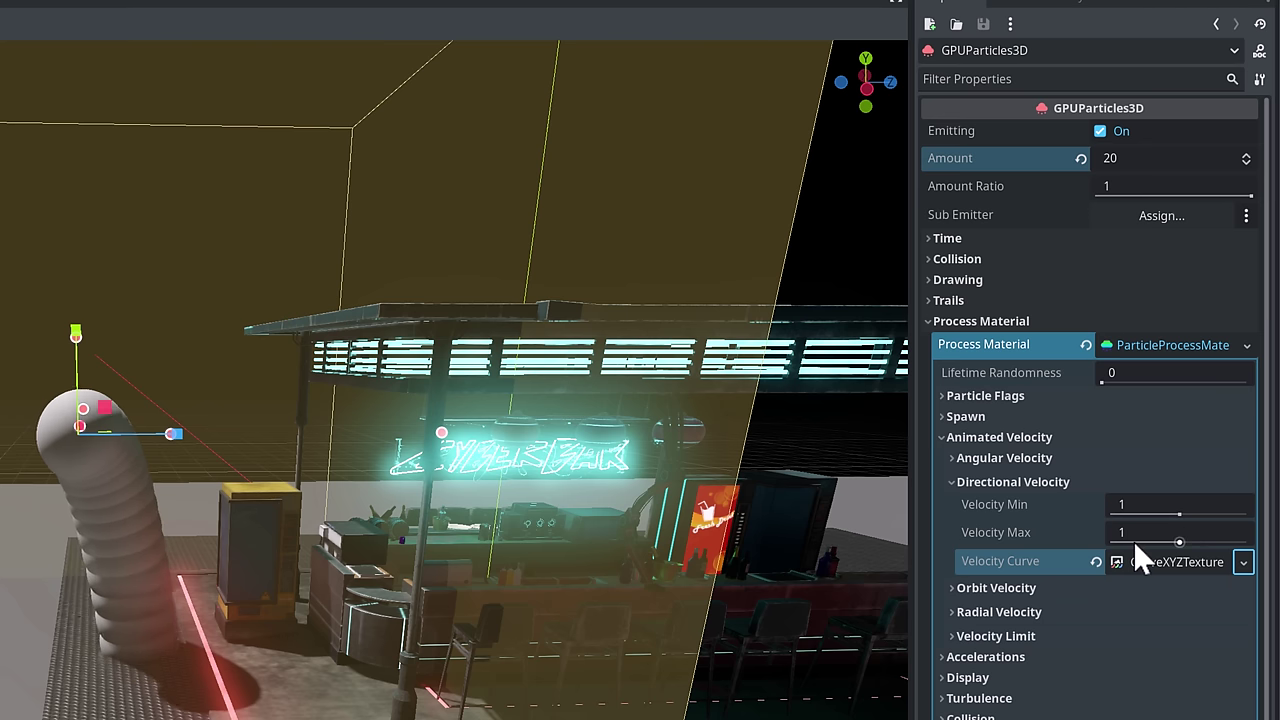
{"action": "left_click", "coordinate": [1148, 532]}
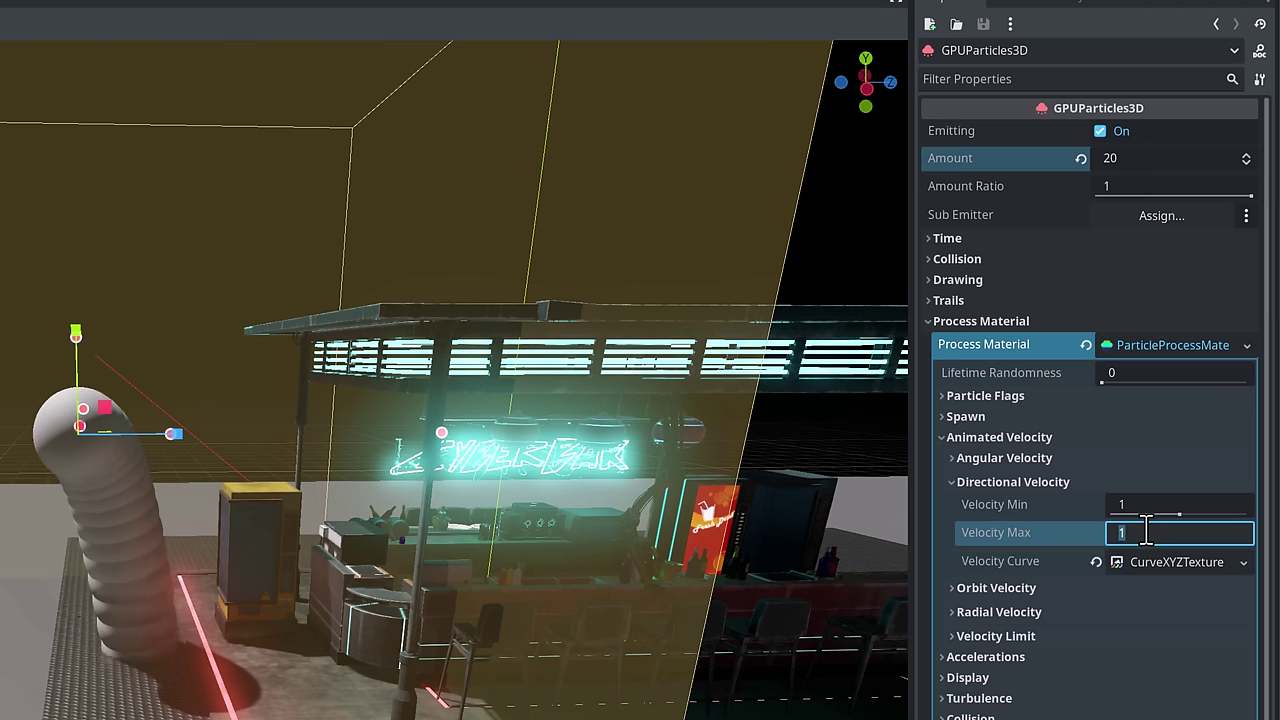
{"action": "type", "text": "4"}
{"action": "key", "text": "Return"}
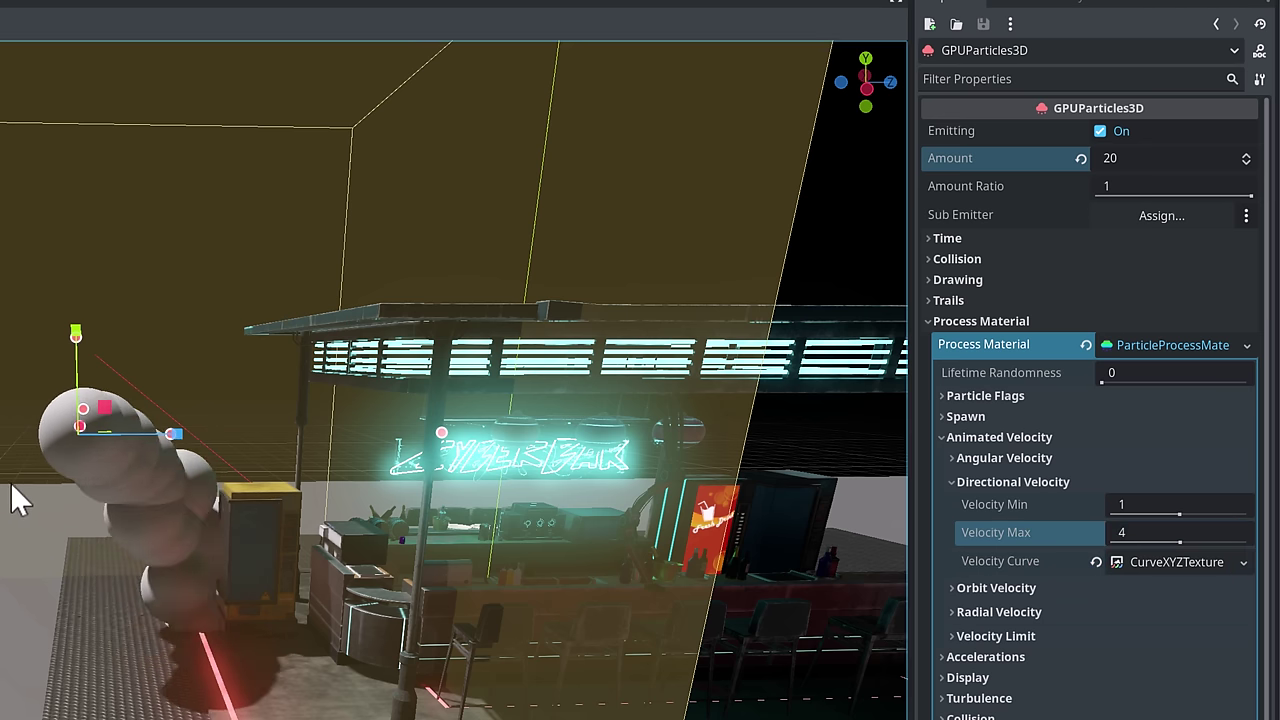
Step: Give Curve Z a new curve starting high and dropping to about 0.45
{"action": "left_click", "coordinate": [1199, 561]}
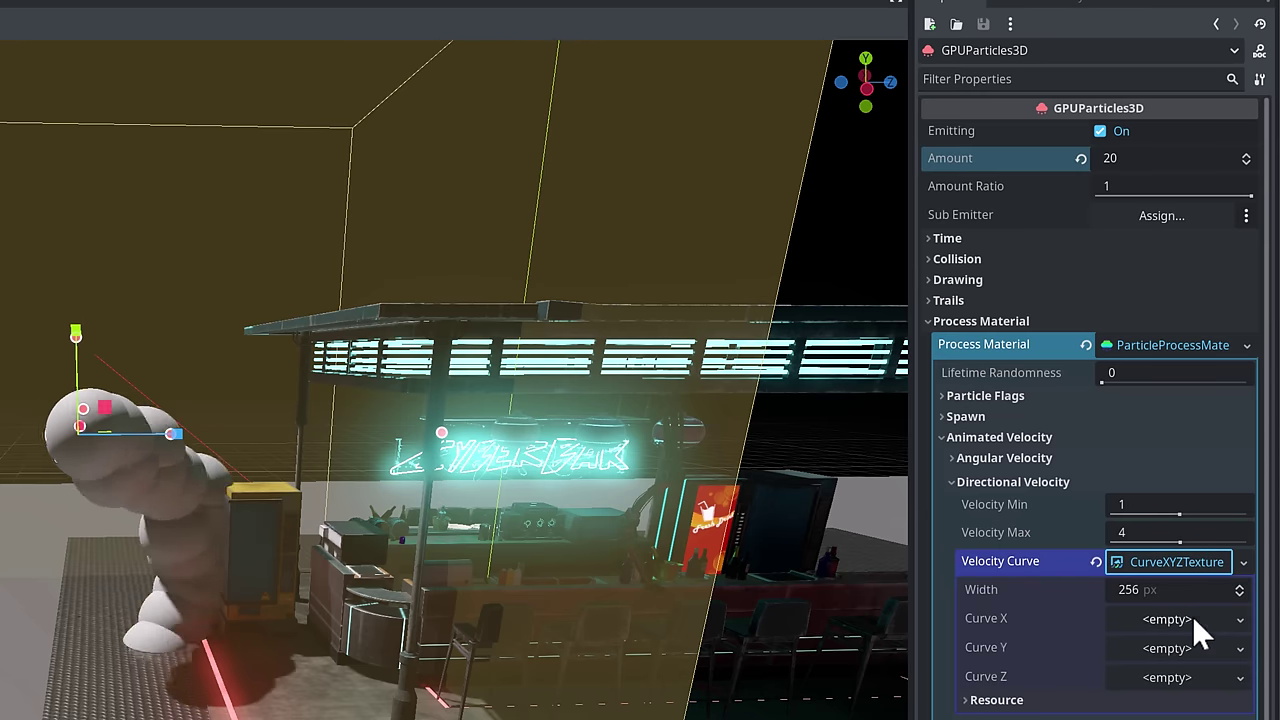
{"action": "left_click", "coordinate": [1178, 676]}
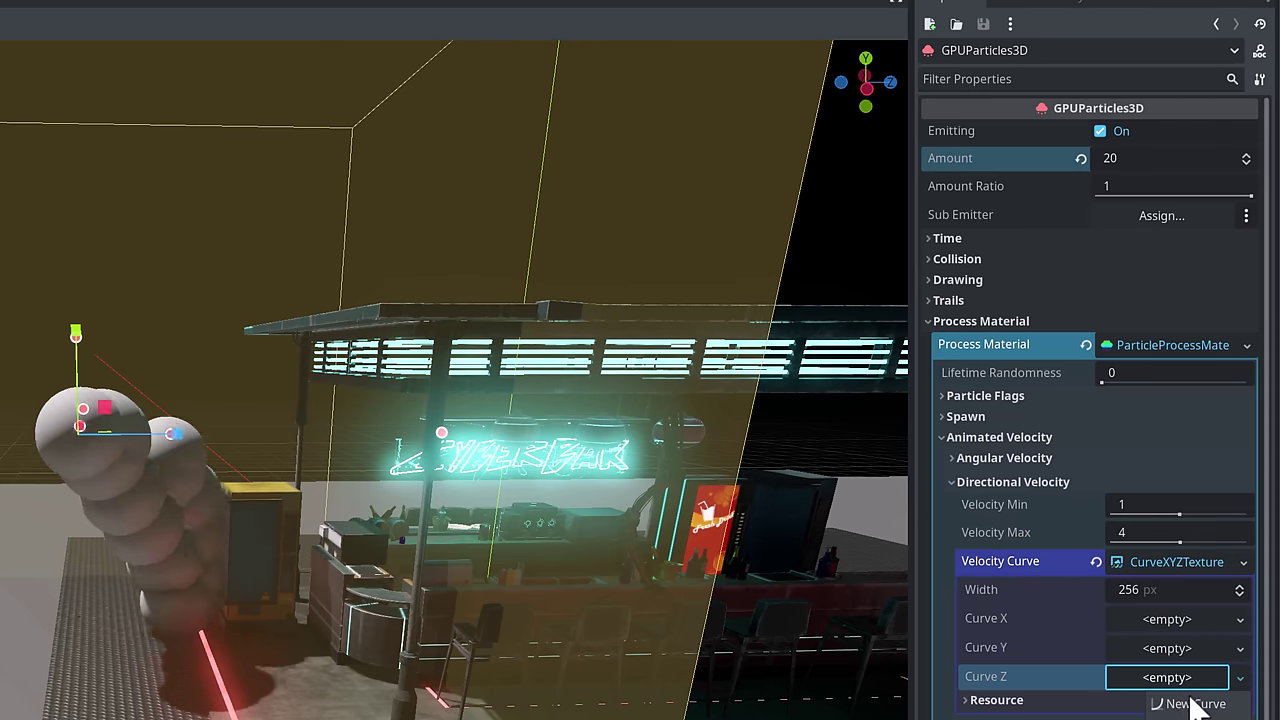
{"action": "left_click", "coordinate": [1172, 700]}
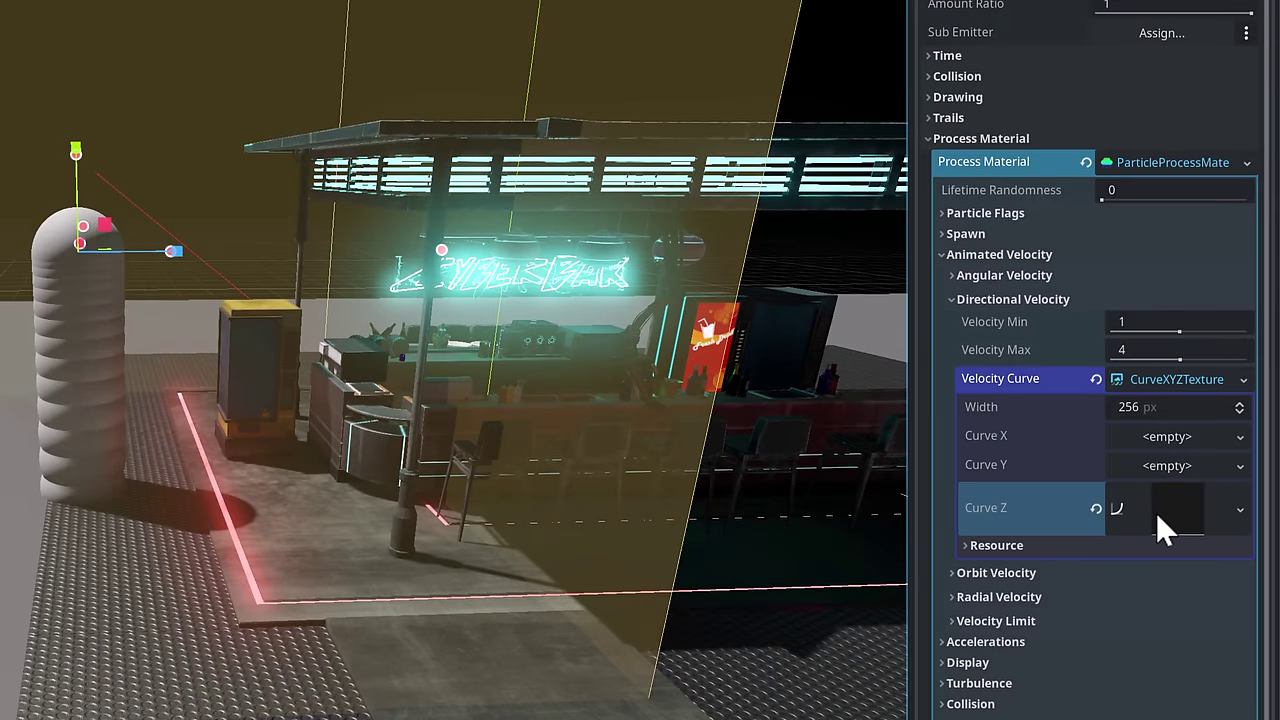
{"action": "left_click", "coordinate": [1163, 692]}
{"action": "left_click", "coordinate": [982, 551]}
{"action": "left_click", "coordinate": [1143, 497]}
{"action": "left_click_drag", "start_coordinate": [1143, 497], "coordinate": [1155, 543]}
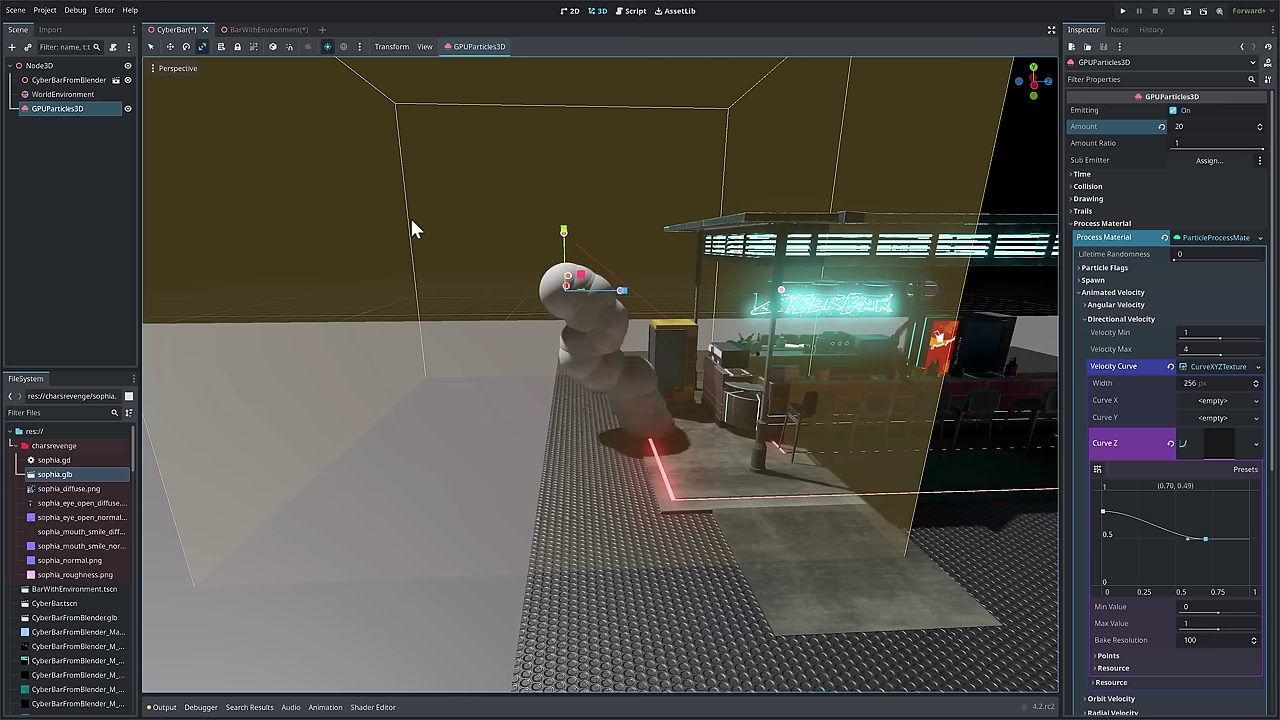
Step: Quit to the project list, discarding changes to CyberBar and BarWithEnvironment
{"action": "left_click", "coordinate": [45, 10]}
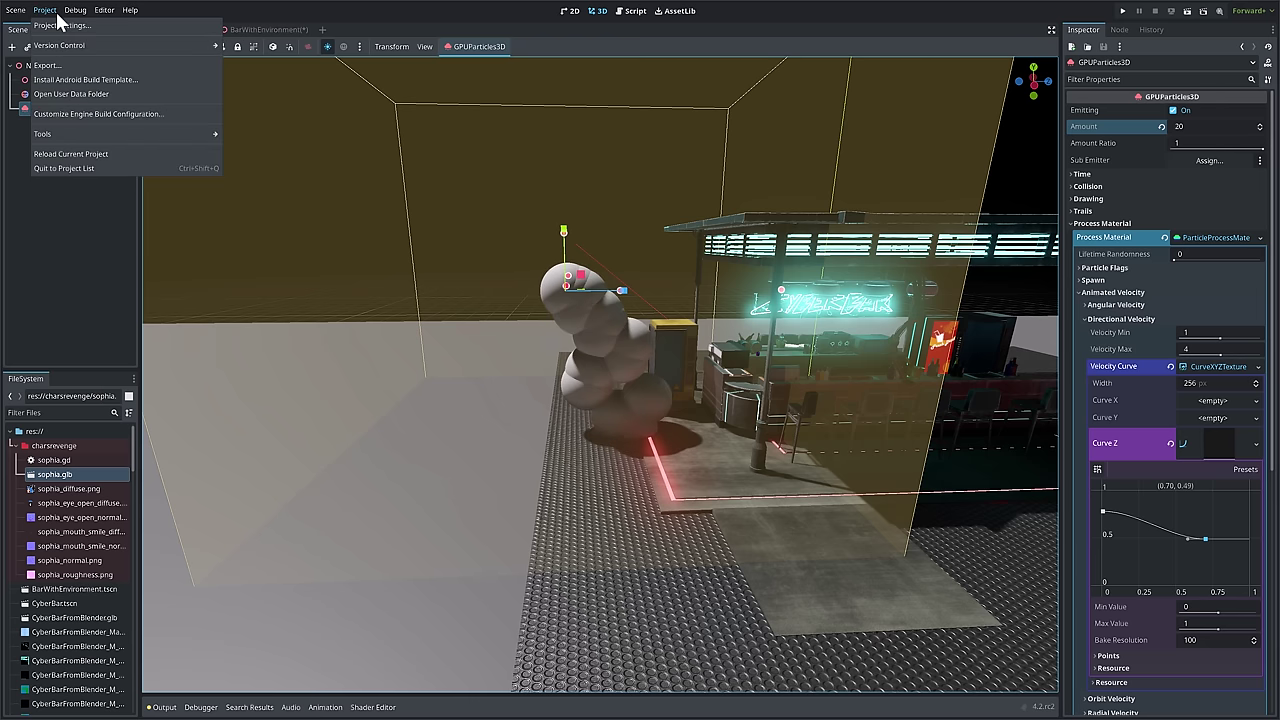
{"action": "left_click", "coordinate": [81, 167]}
{"action": "left_click", "coordinate": [705, 383]}
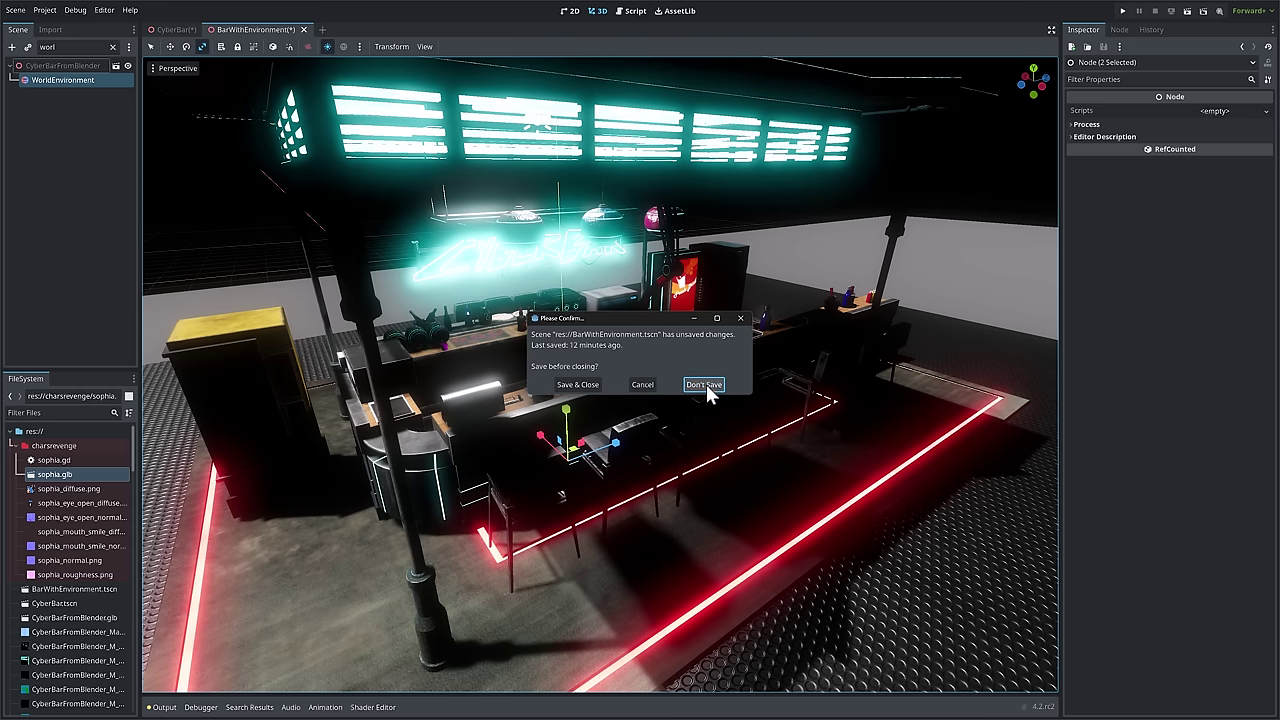
{"action": "left_click", "coordinate": [705, 384]}
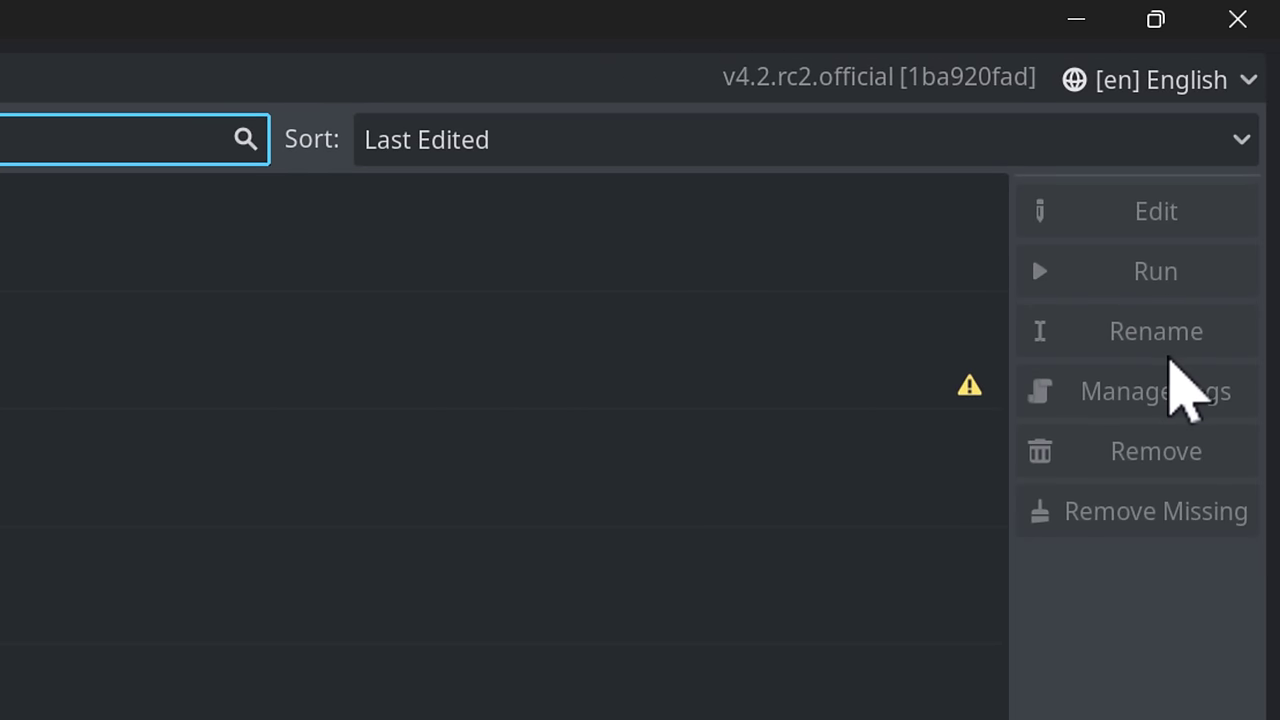
{"action": "left_click", "coordinate": [1180, 395]}
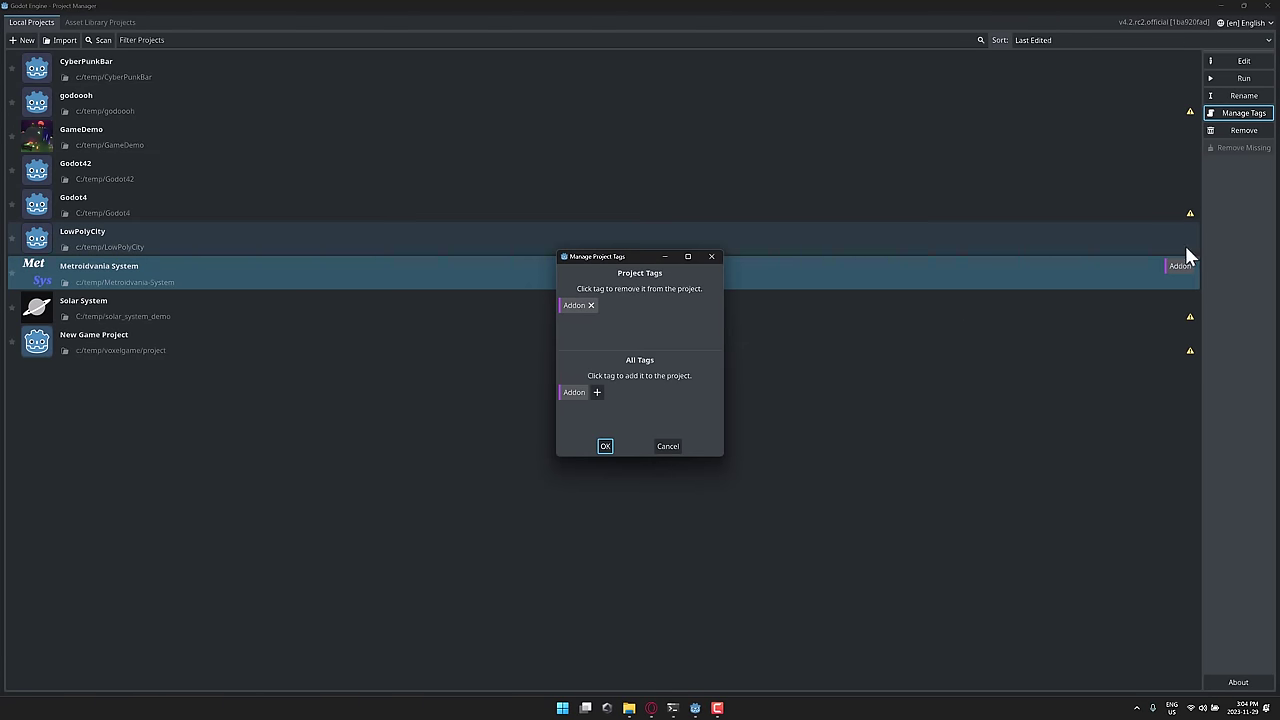
{"action": "left_click", "coordinate": [679, 446]}
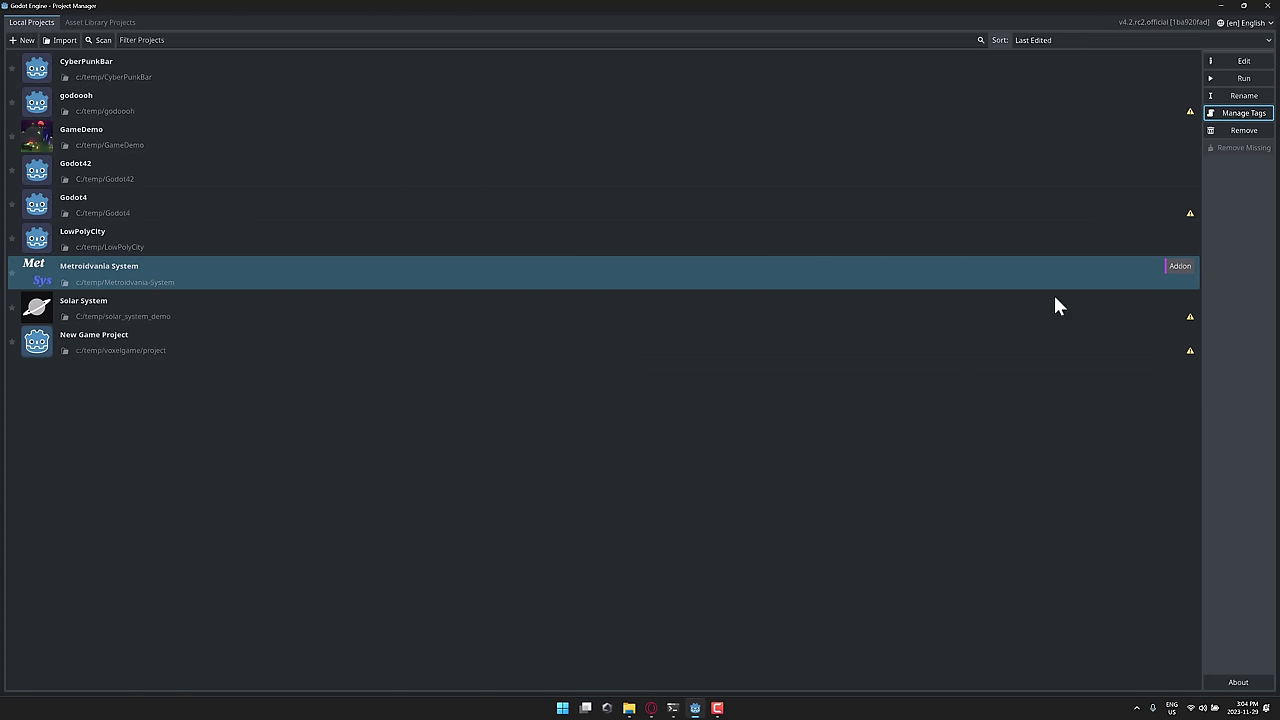
{"action": "left_click", "coordinate": [1177, 264]}
{"action": "left_click", "coordinate": [1178, 60]}
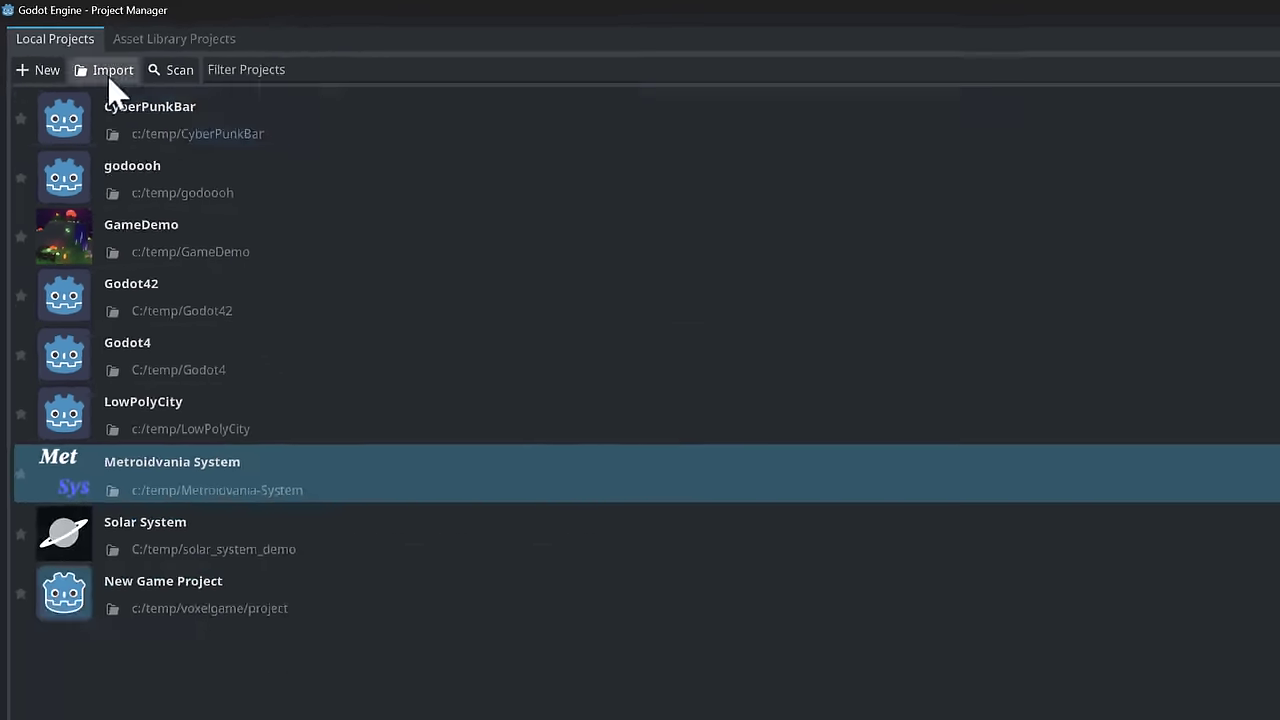
{"action": "left_click", "coordinate": [184, 125]}
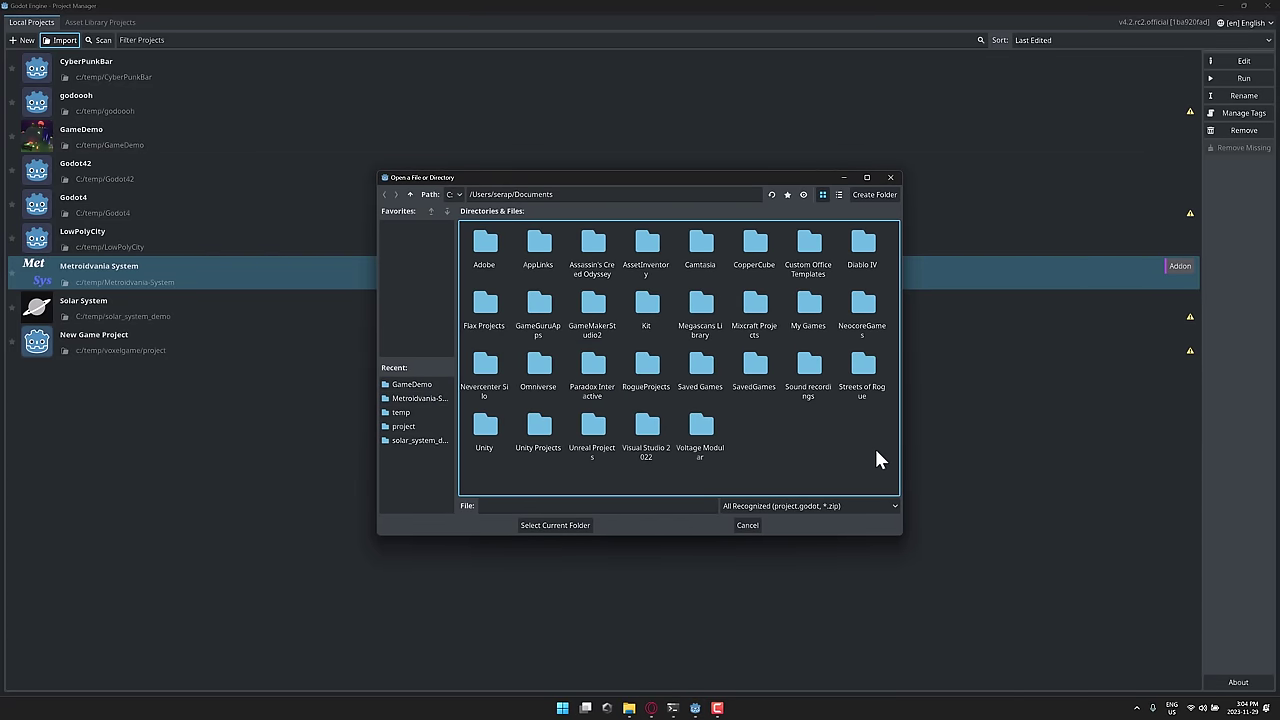
{"action": "left_click", "coordinate": [747, 526]}
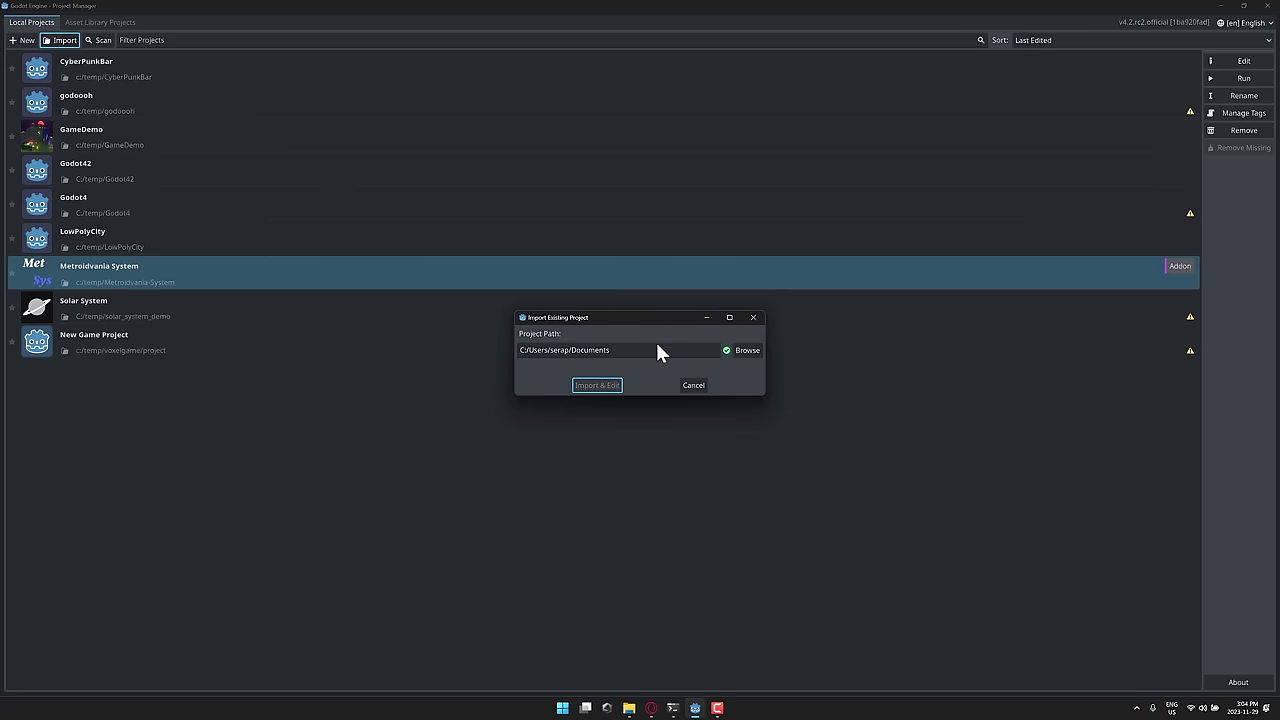
{"action": "left_click", "coordinate": [694, 386]}
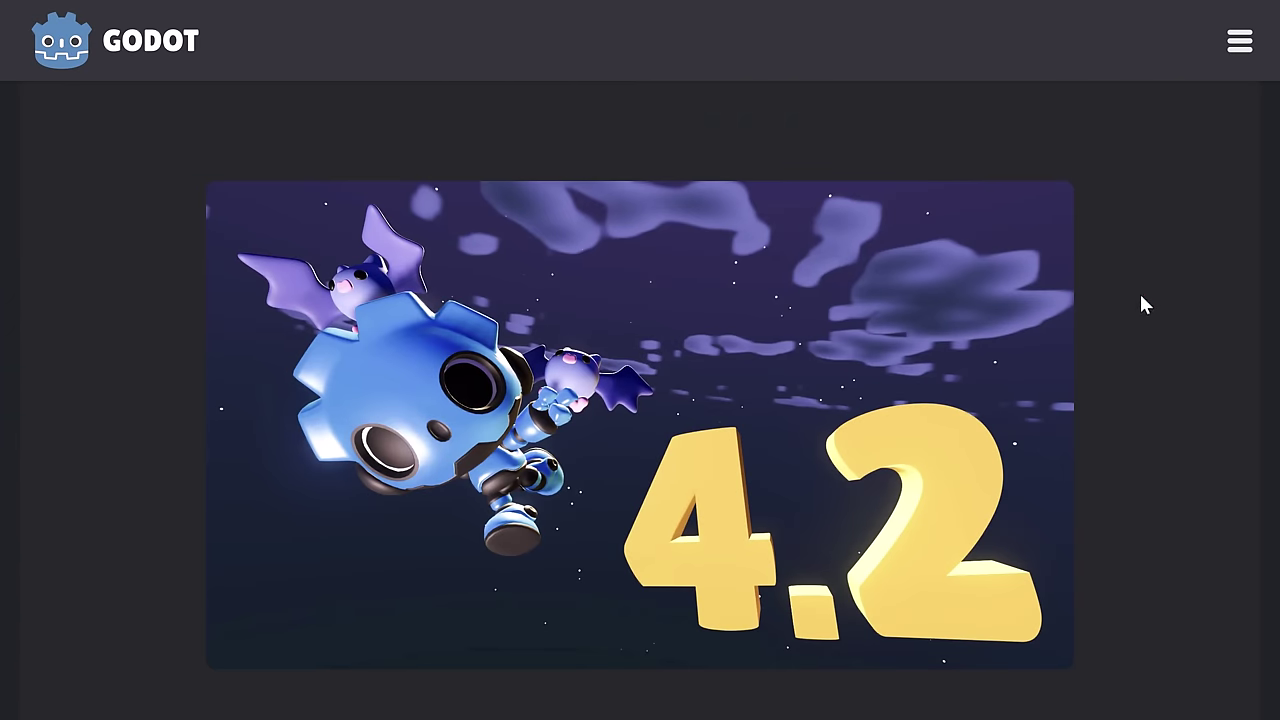
Step: Scroll the Godot 4.2 article past the intro and Highlights to Critical and breaking changes
{"action": "scroll", "coordinate": [1163, 303], "scroll_direction": "down", "scroll_amount": 5}
{"action": "scroll", "coordinate": [1163, 303], "scroll_direction": "down", "scroll_amount": 2}
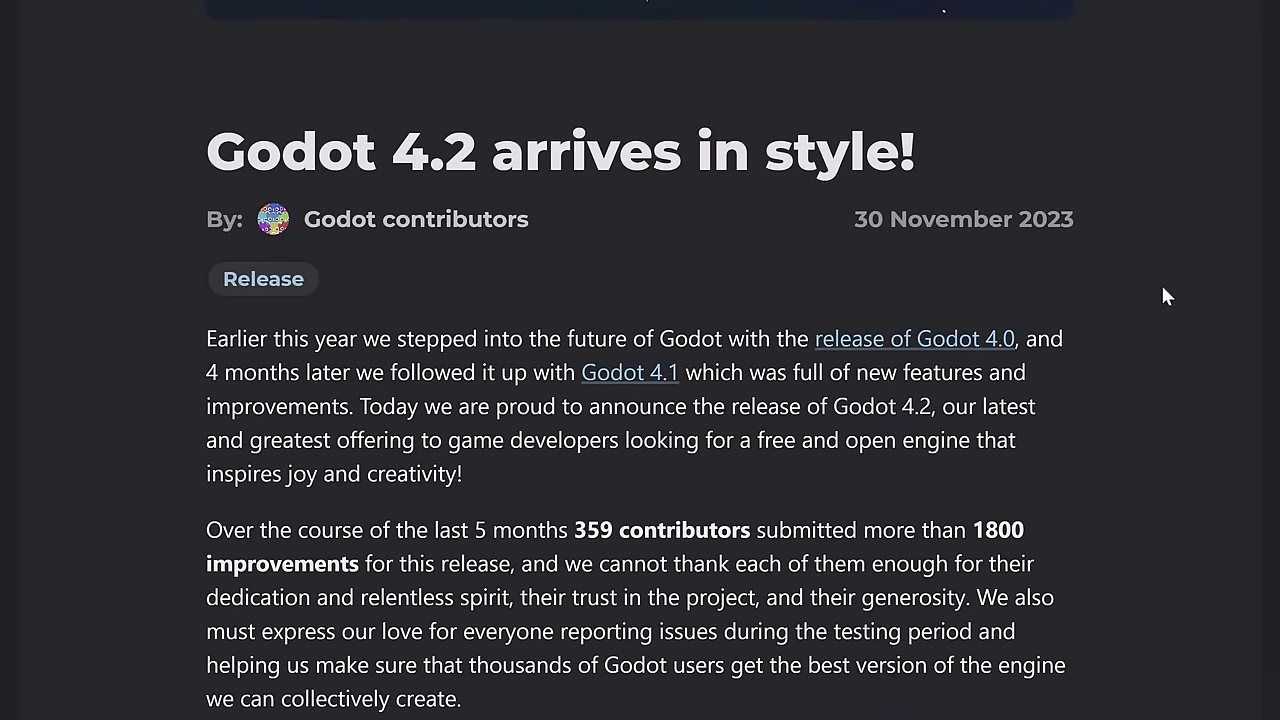
{"action": "scroll", "coordinate": [1165, 295], "scroll_direction": "down", "scroll_amount": 3}
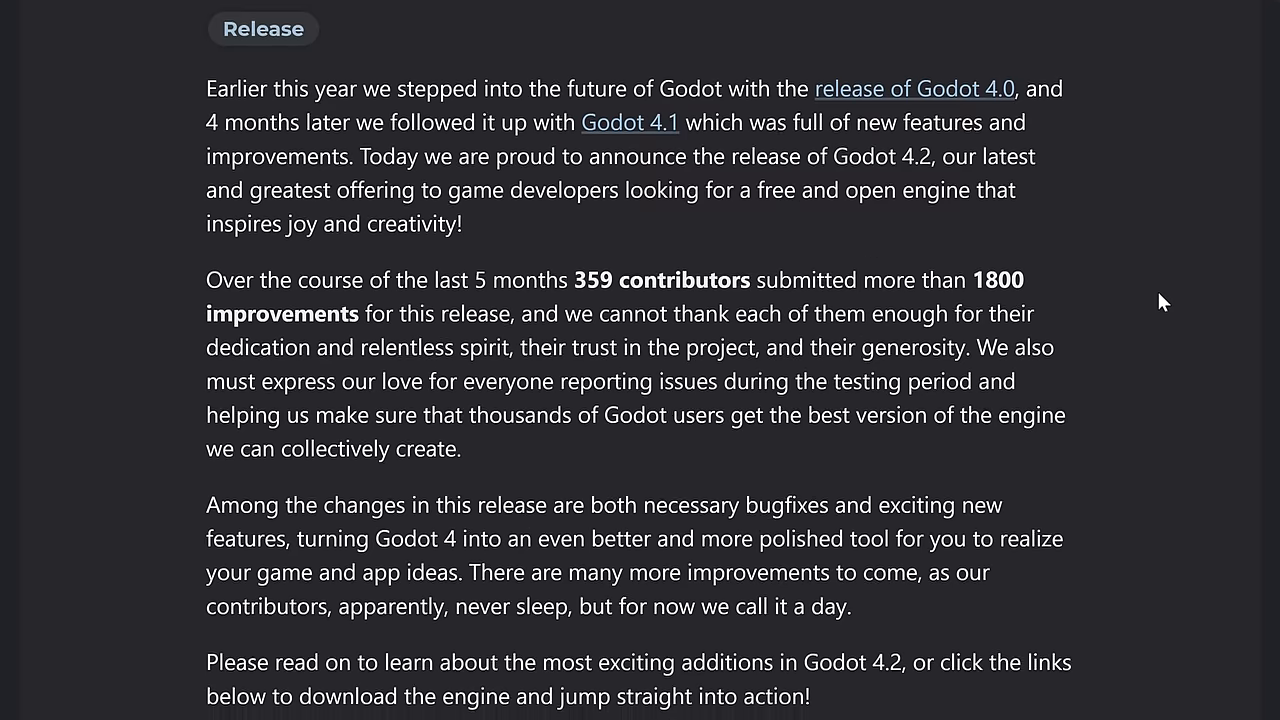
{"action": "scroll", "coordinate": [1162, 298], "scroll_direction": "down", "scroll_amount": 1}
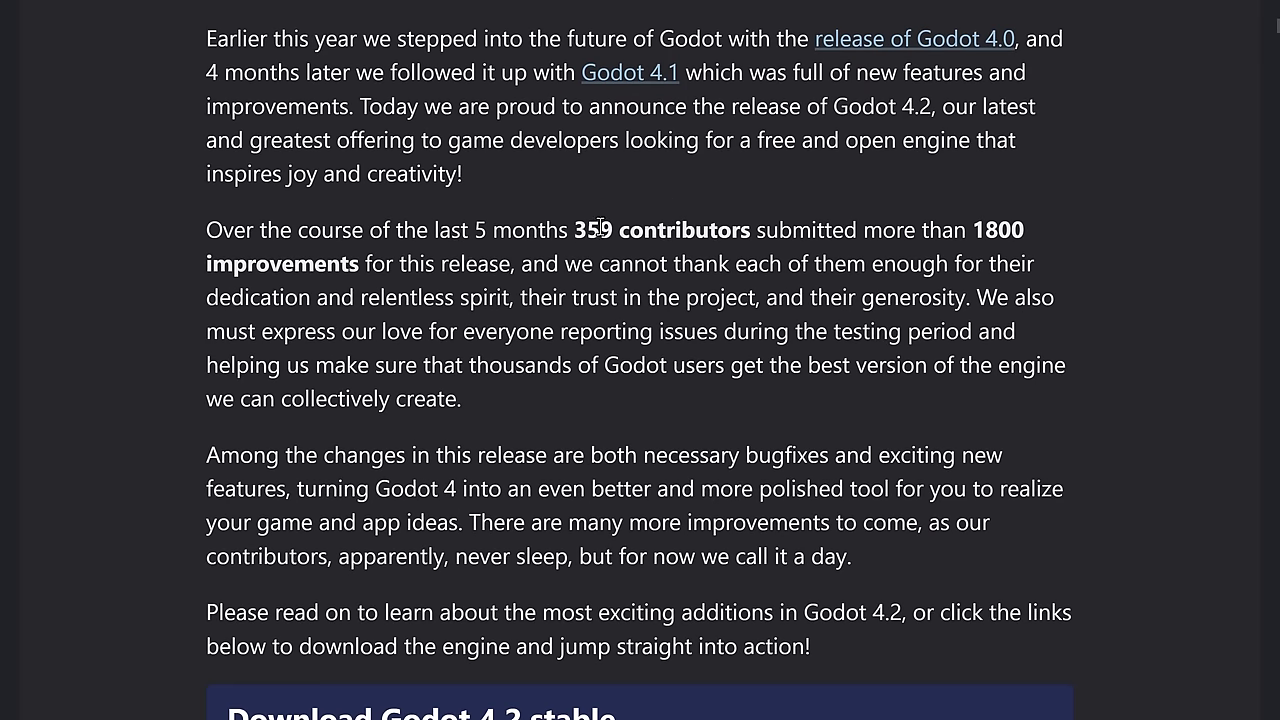
{"action": "scroll", "coordinate": [972, 258], "scroll_direction": "down", "scroll_amount": 2}
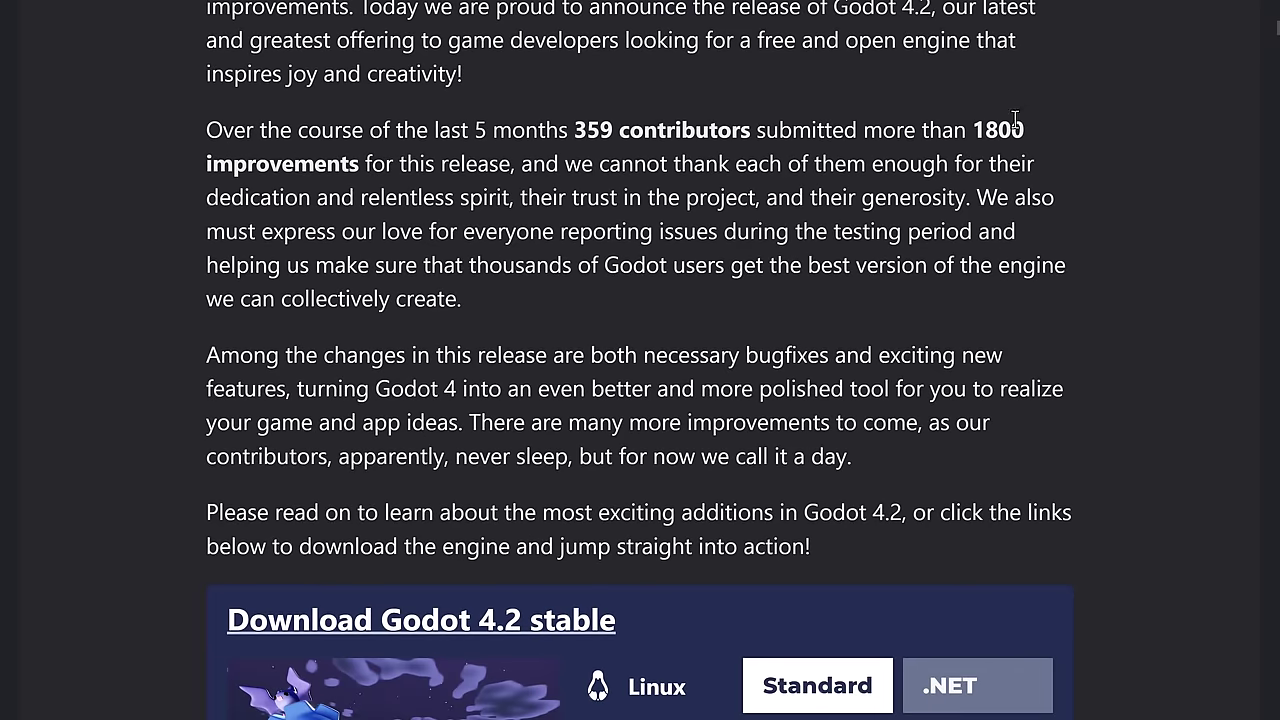
{"action": "scroll", "coordinate": [1090, 150], "scroll_direction": "down", "scroll_amount": 10}
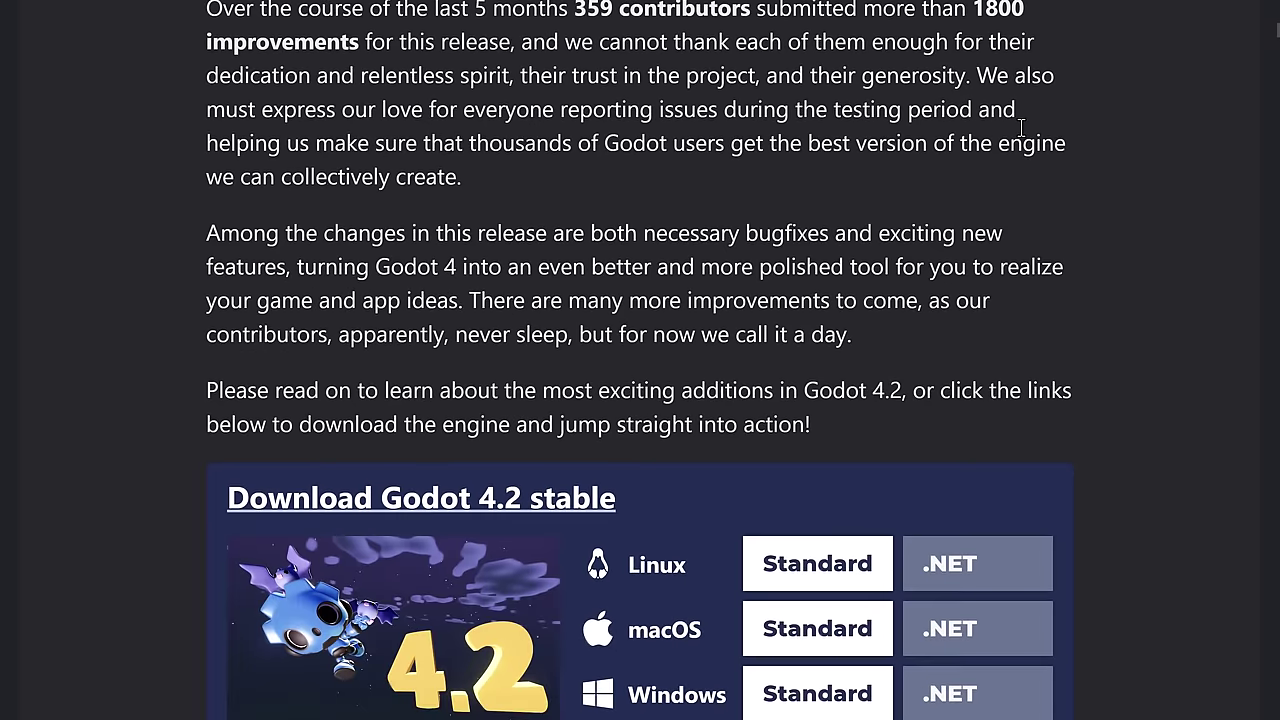
{"action": "scroll", "coordinate": [1174, 196], "scroll_direction": "down", "scroll_amount": 3}
{"action": "scroll", "coordinate": [440, 145], "scroll_direction": "down", "scroll_amount": 4}
{"action": "scroll", "coordinate": [455, 150], "scroll_direction": "down", "scroll_amount": 7}
{"action": "scroll", "coordinate": [503, 130], "scroll_direction": "down", "scroll_amount": 10}
{"action": "scroll", "coordinate": [753, 145], "scroll_direction": "down", "scroll_amount": 1}
{"action": "scroll", "coordinate": [540, 94], "scroll_direction": "up", "scroll_amount": 1}
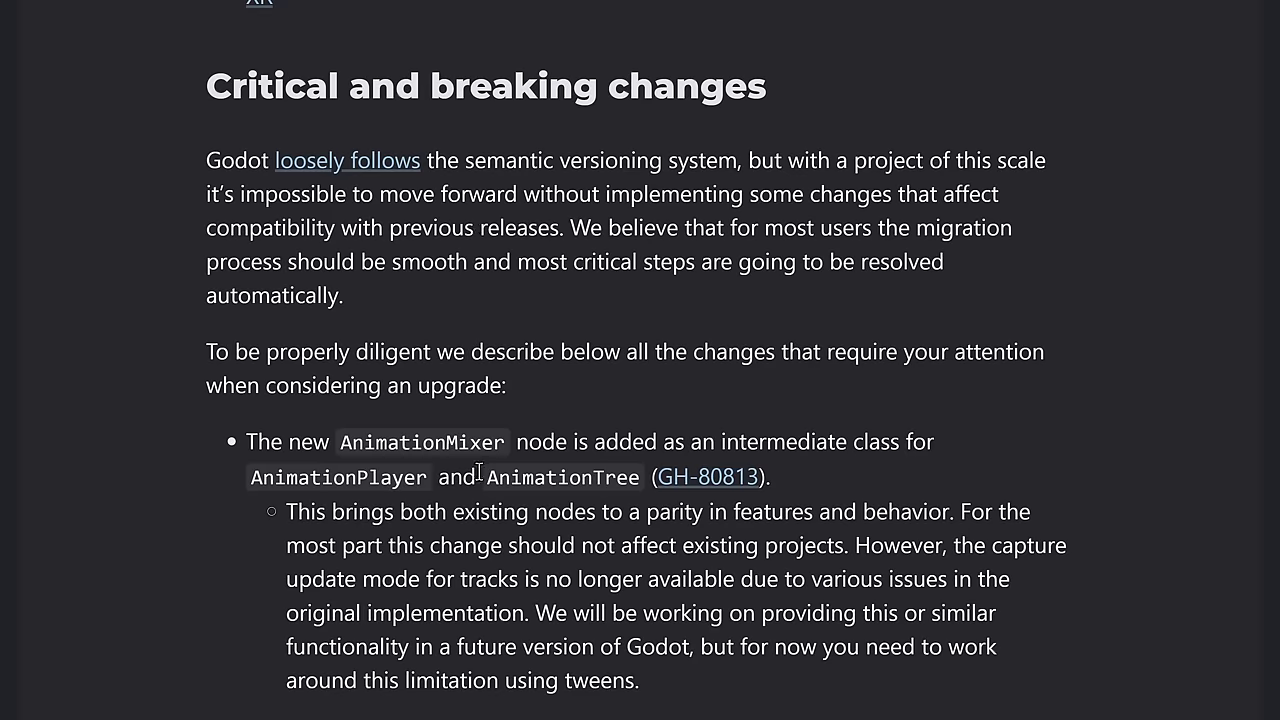
Step: Scroll on through Core and systems and the barycentric-coordinates demo to Animations
{"action": "scroll", "coordinate": [518, 484], "scroll_direction": "down", "scroll_amount": 4}
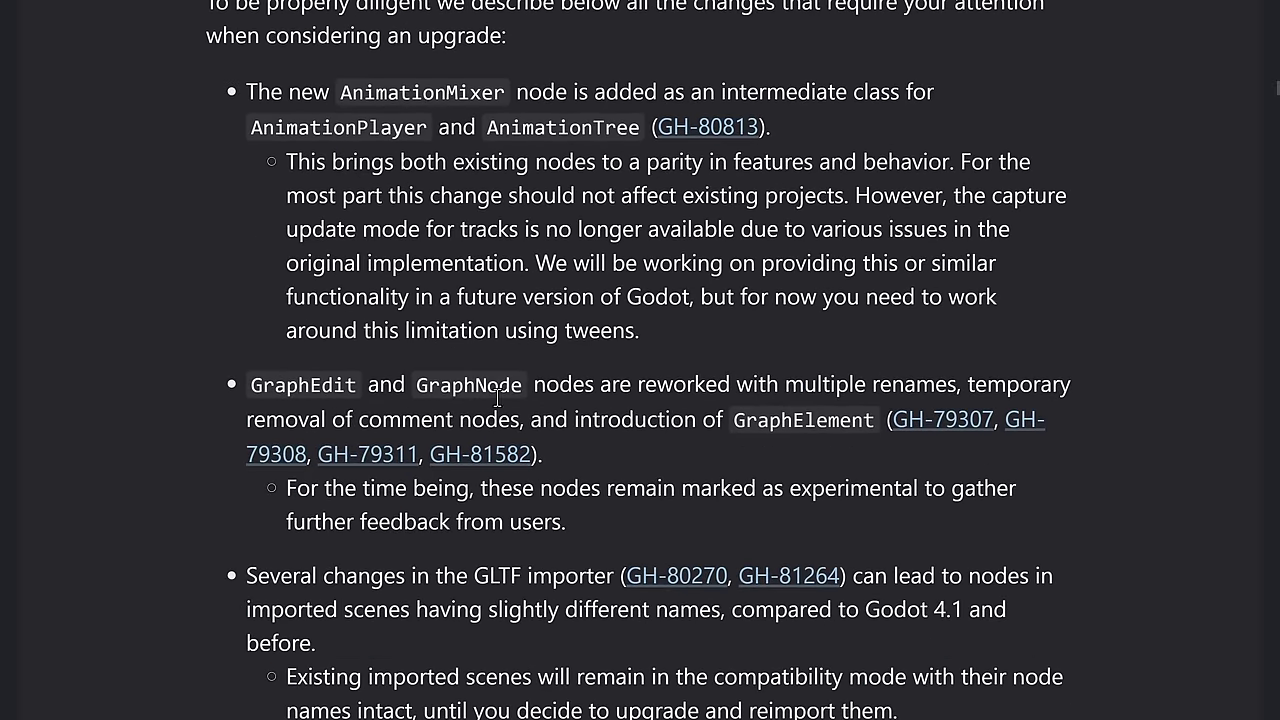
{"action": "scroll", "coordinate": [668, 475], "scroll_direction": "down", "scroll_amount": 5}
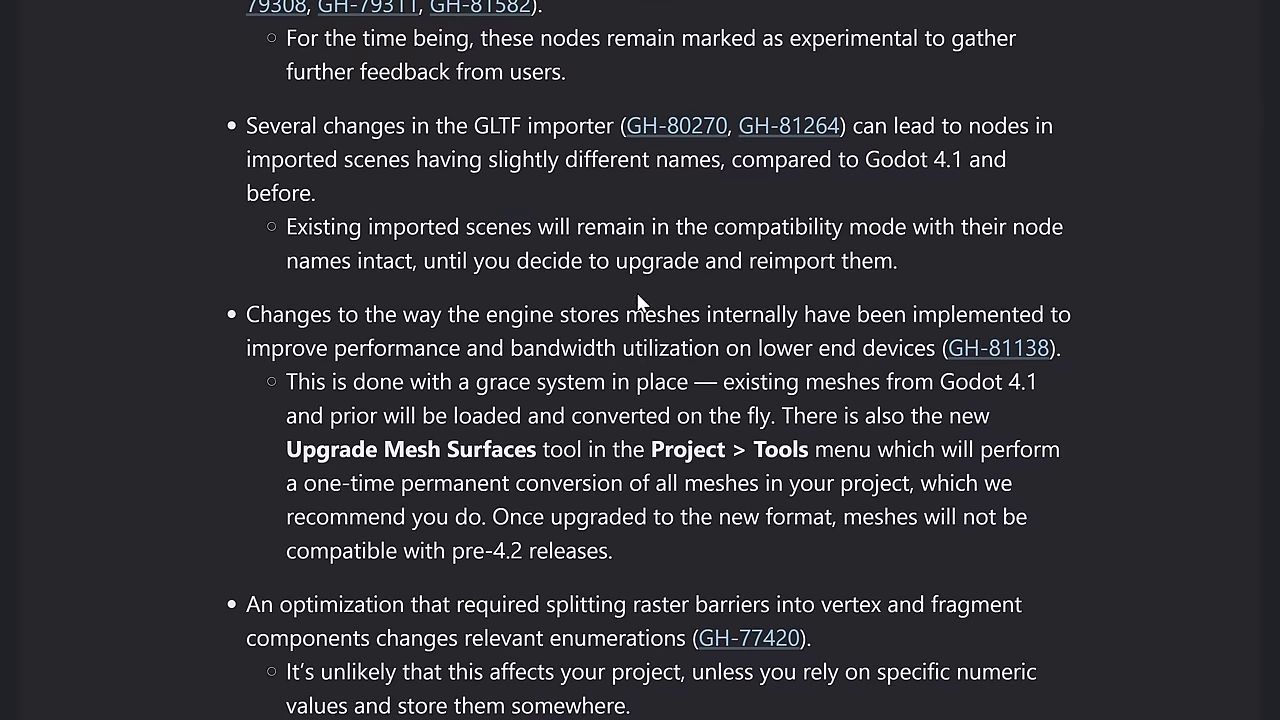
{"action": "scroll", "coordinate": [637, 300], "scroll_direction": "down", "scroll_amount": 4}
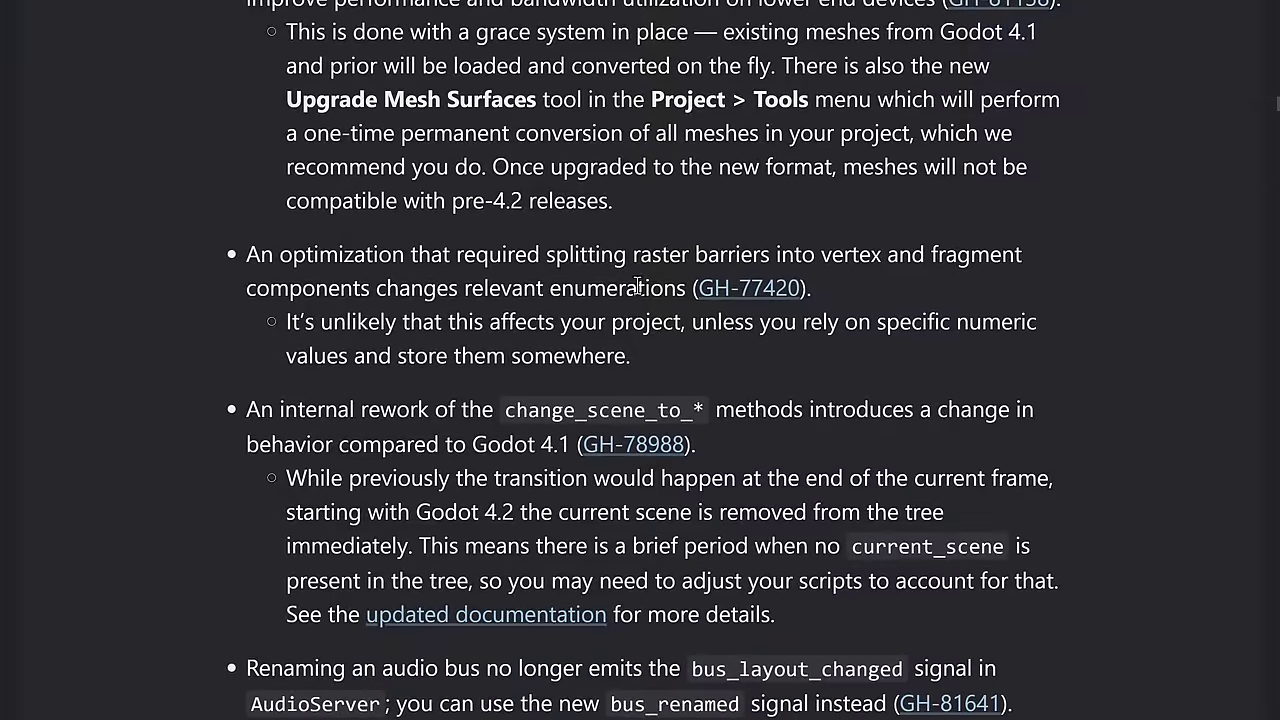
{"action": "scroll", "coordinate": [637, 287], "scroll_direction": "down", "scroll_amount": 10}
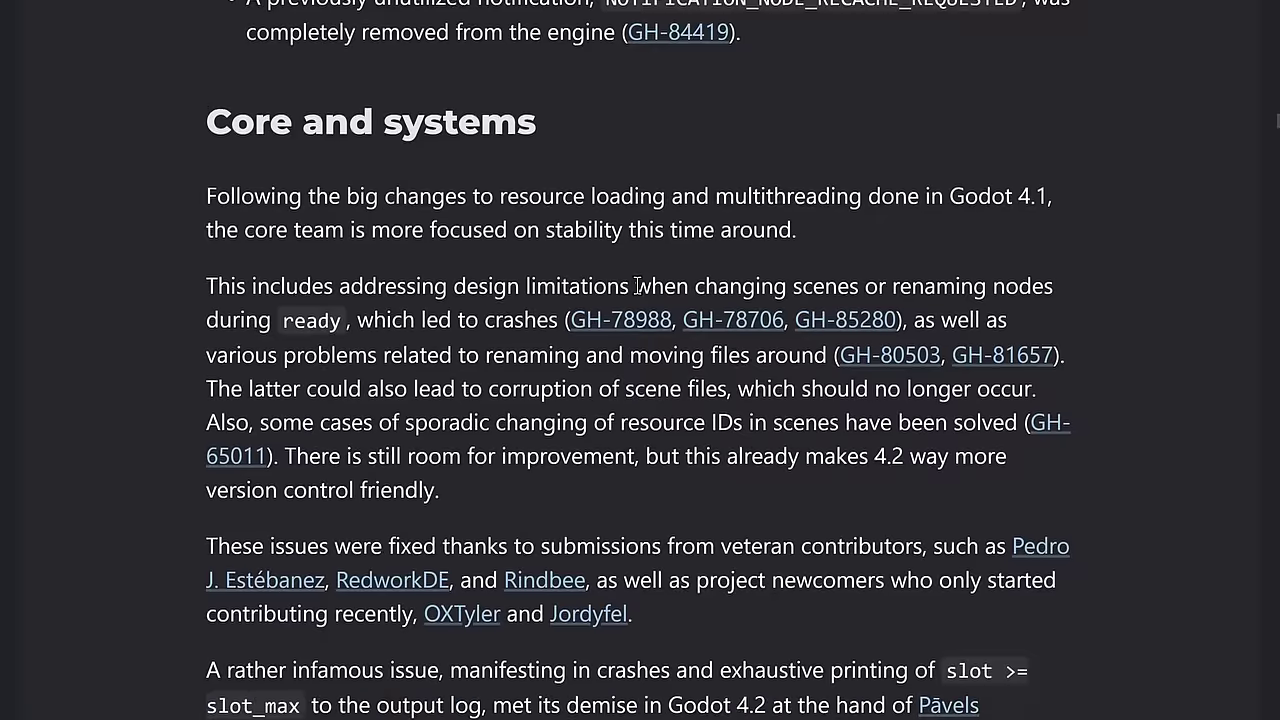
{"action": "scroll", "coordinate": [637, 286], "scroll_direction": "down", "scroll_amount": 1}
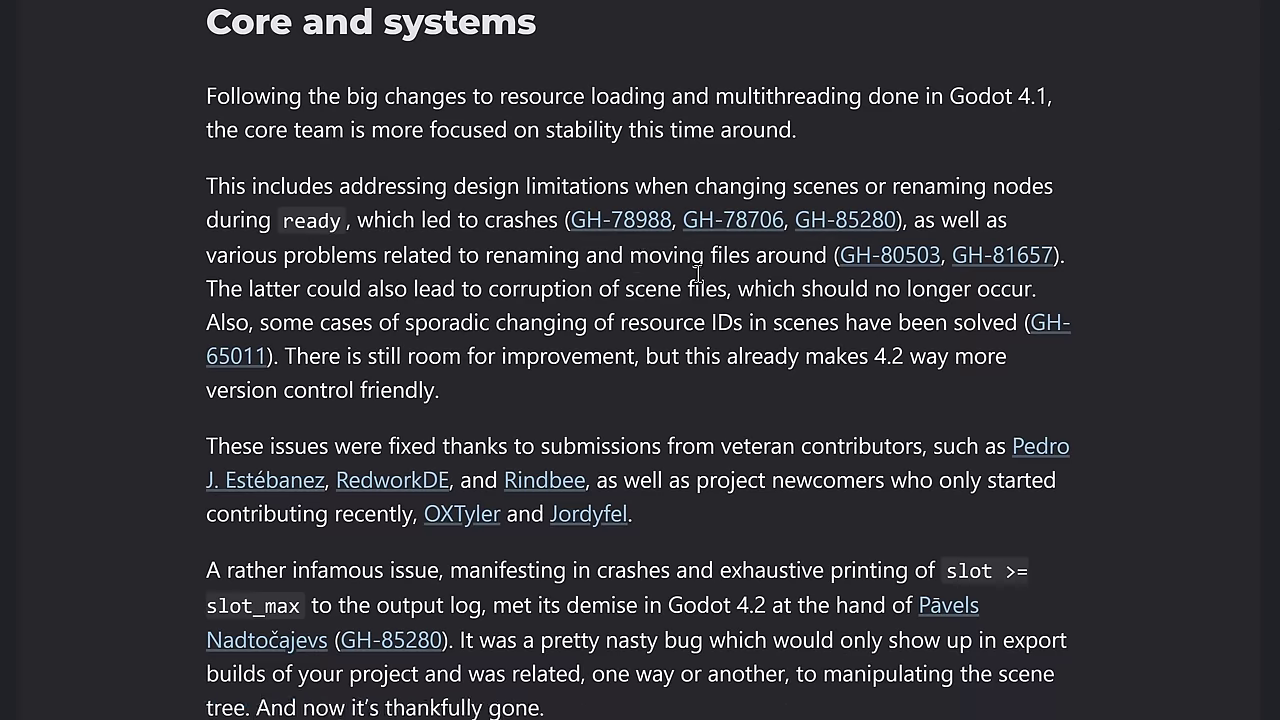
{"action": "scroll", "coordinate": [700, 278], "scroll_direction": "down", "scroll_amount": 2}
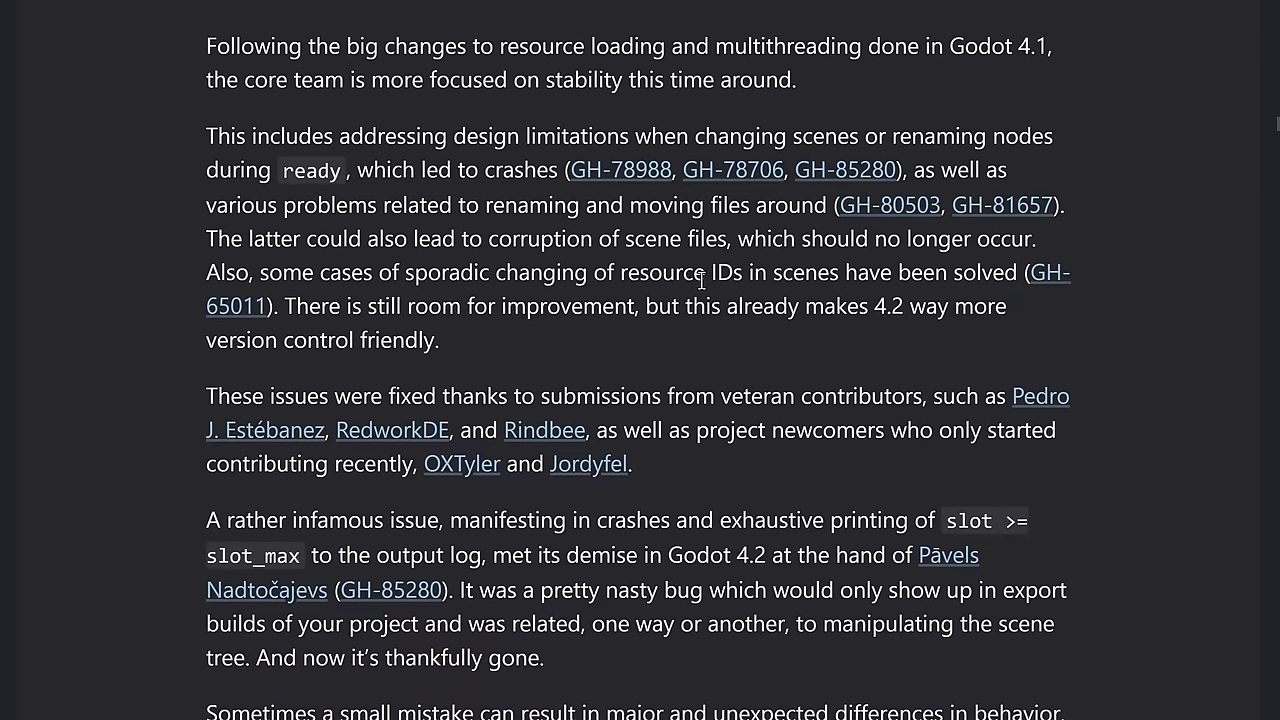
{"action": "scroll", "coordinate": [685, 258], "scroll_direction": "down", "scroll_amount": 3}
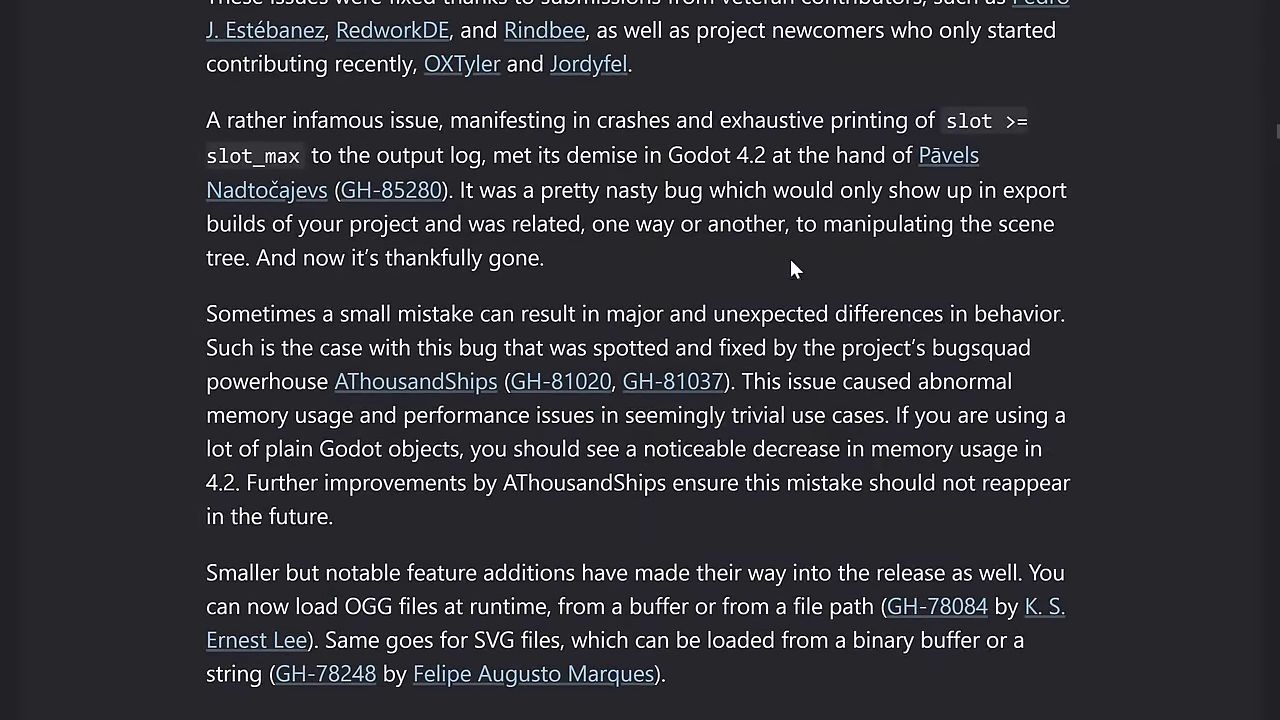
{"action": "scroll", "coordinate": [790, 268], "scroll_direction": "down", "scroll_amount": 2}
{"action": "scroll", "coordinate": [832, 285], "scroll_direction": "down", "scroll_amount": 3}
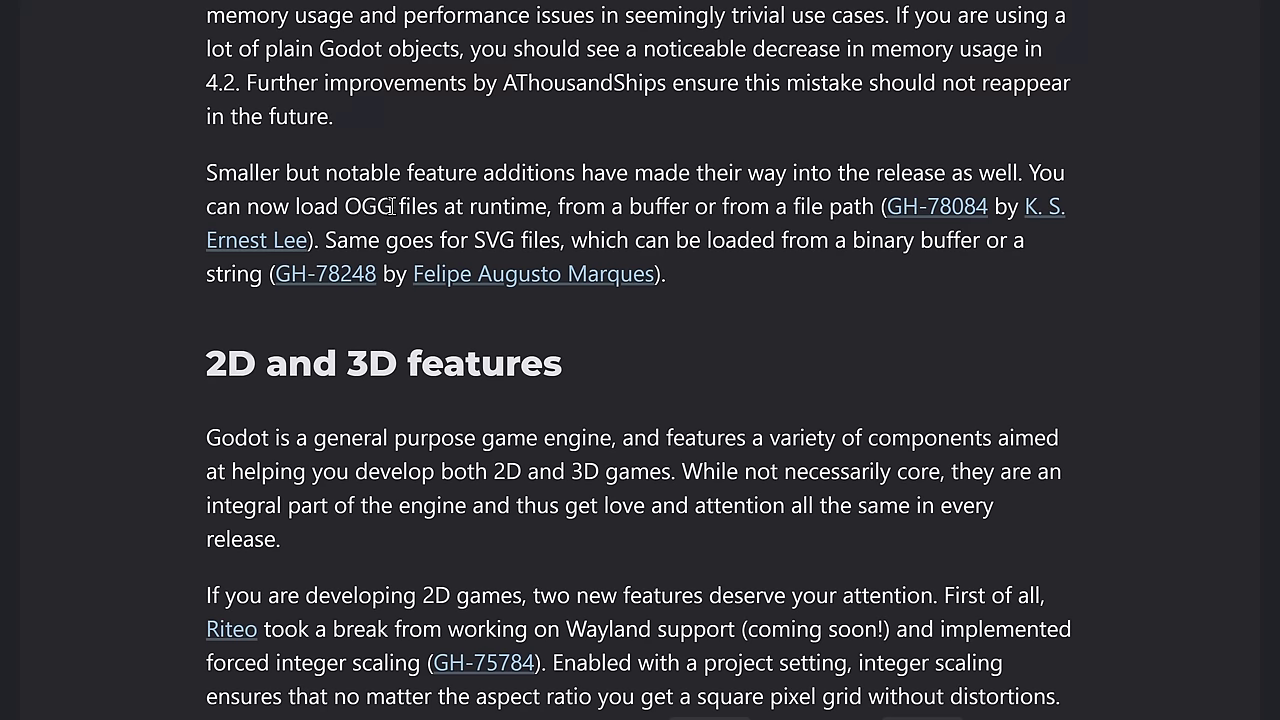
{"action": "scroll", "coordinate": [545, 220], "scroll_direction": "down", "scroll_amount": 1}
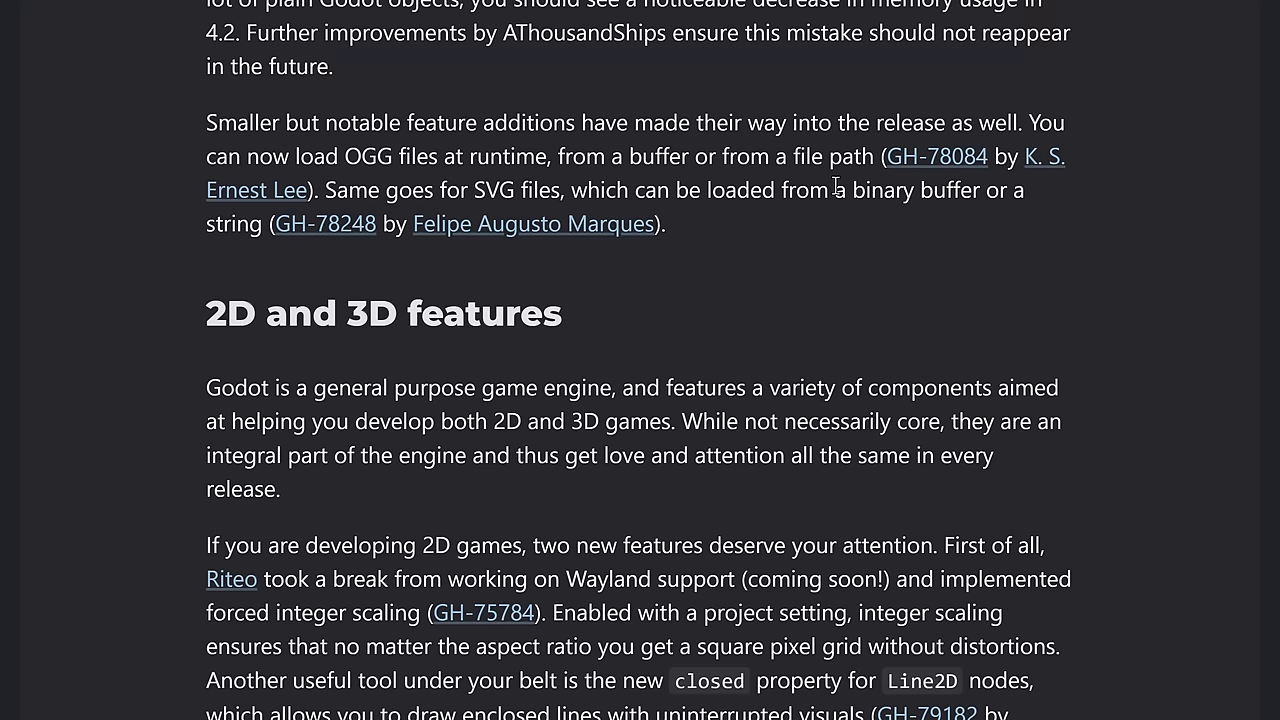
{"action": "scroll", "coordinate": [806, 240], "scroll_direction": "down", "scroll_amount": 3}
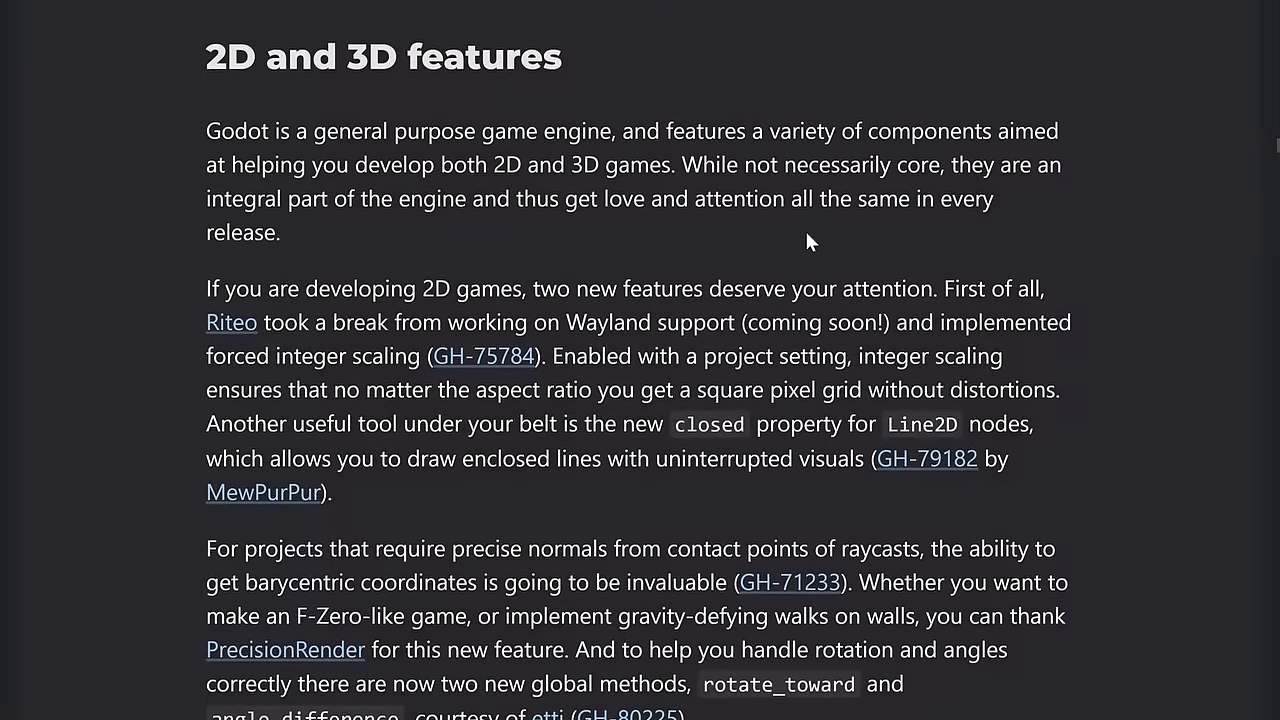
{"action": "scroll", "coordinate": [806, 235], "scroll_direction": "down", "scroll_amount": 1}
{"action": "scroll", "coordinate": [808, 233], "scroll_direction": "up", "scroll_amount": 1}
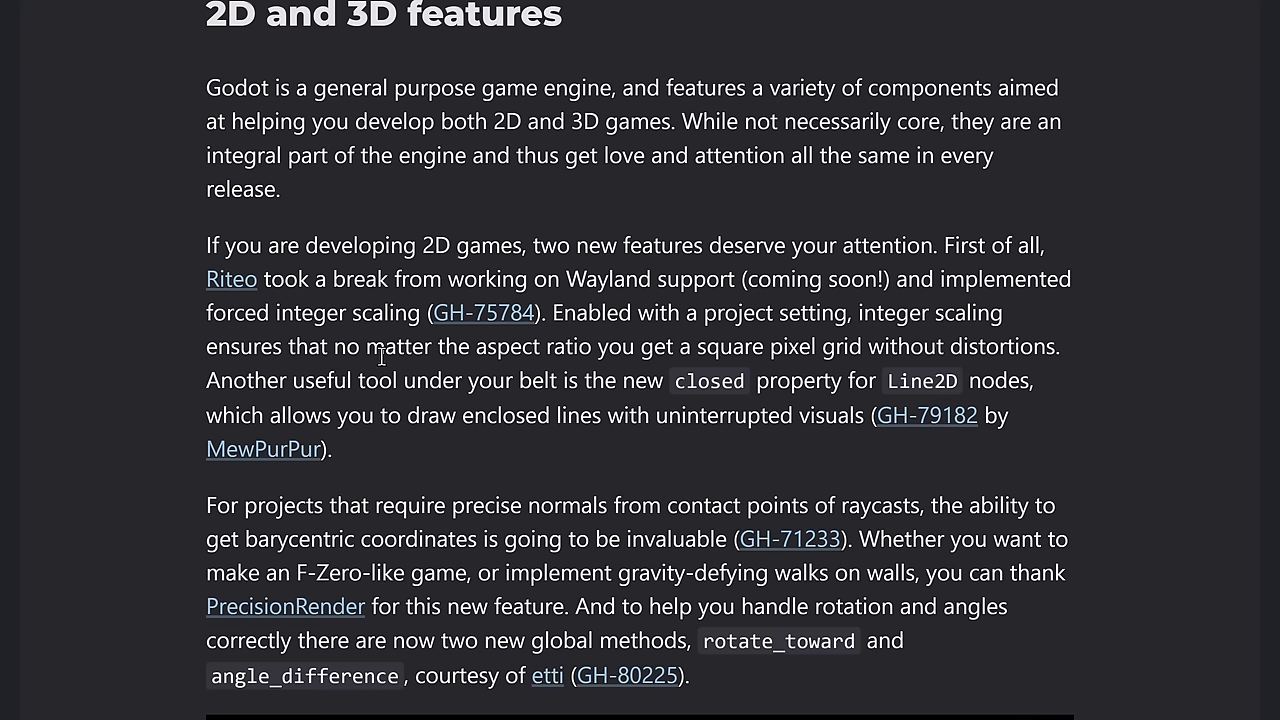
{"action": "scroll", "coordinate": [810, 330], "scroll_direction": "down", "scroll_amount": 4}
{"action": "scroll", "coordinate": [585, 269], "scroll_direction": "down", "scroll_amount": 1}
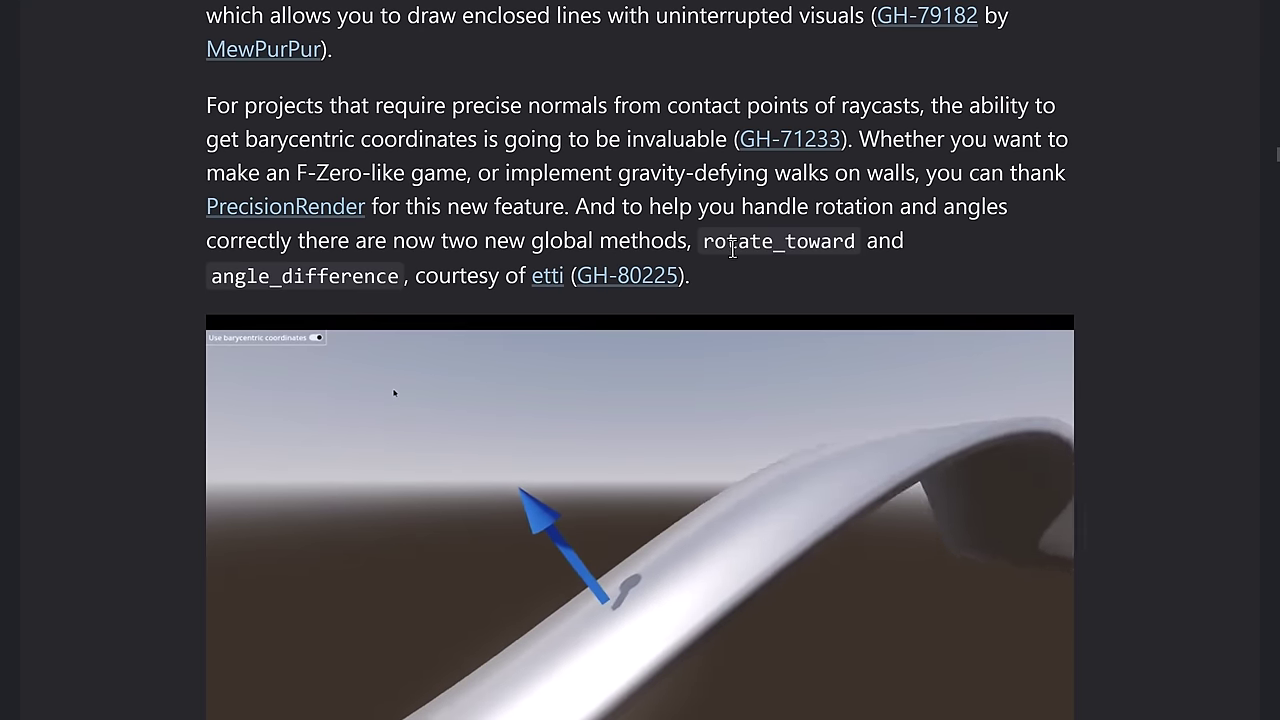
{"action": "scroll", "coordinate": [560, 420], "scroll_direction": "down", "scroll_amount": 1}
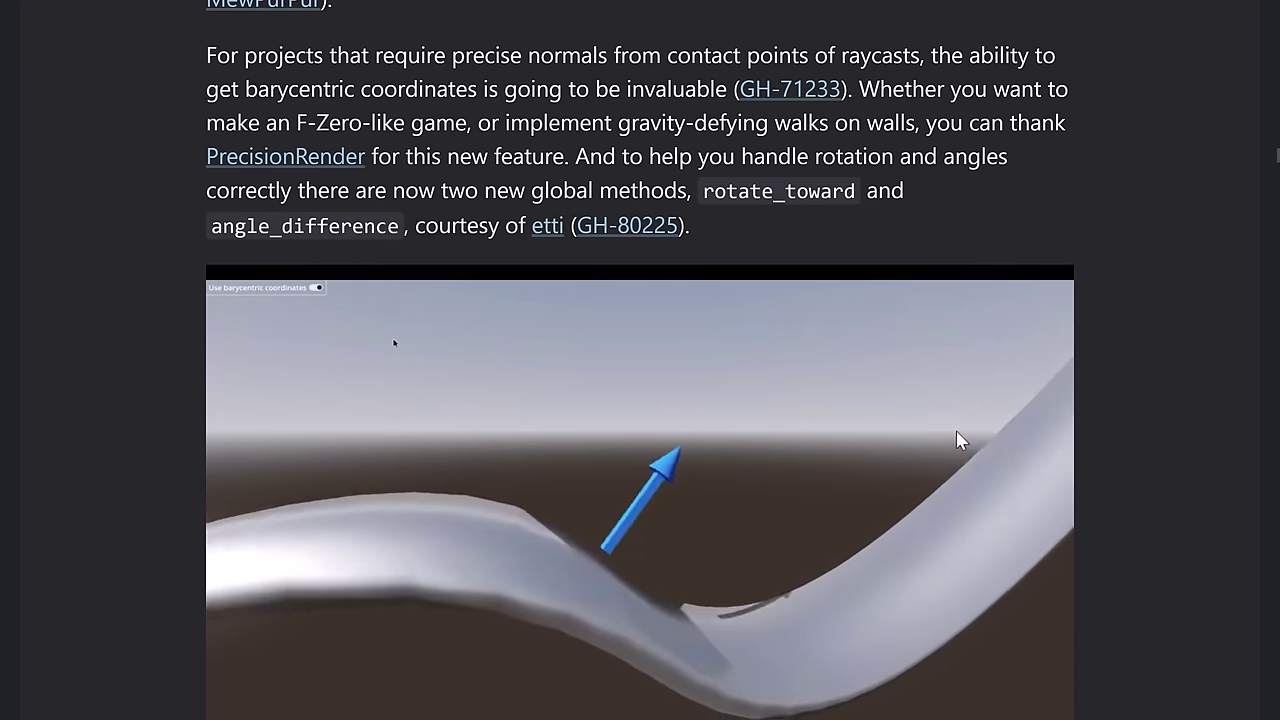
{"action": "scroll", "coordinate": [955, 432], "scroll_direction": "down", "scroll_amount": 5}
Step: Scroll past Animations and 2D navigation mesh baking to the Tilemaps heading
{"action": "scroll", "coordinate": [953, 432], "scroll_direction": "down", "scroll_amount": 2}
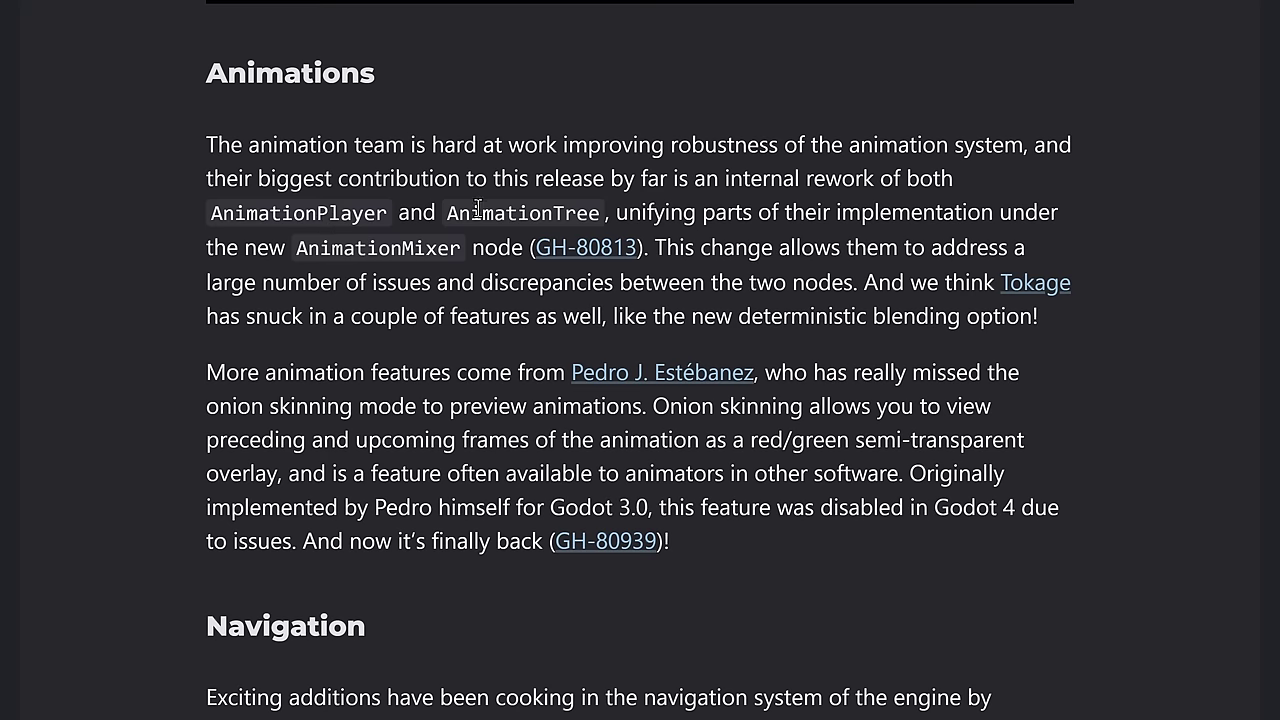
{"action": "scroll", "coordinate": [513, 362], "scroll_direction": "down", "scroll_amount": 1}
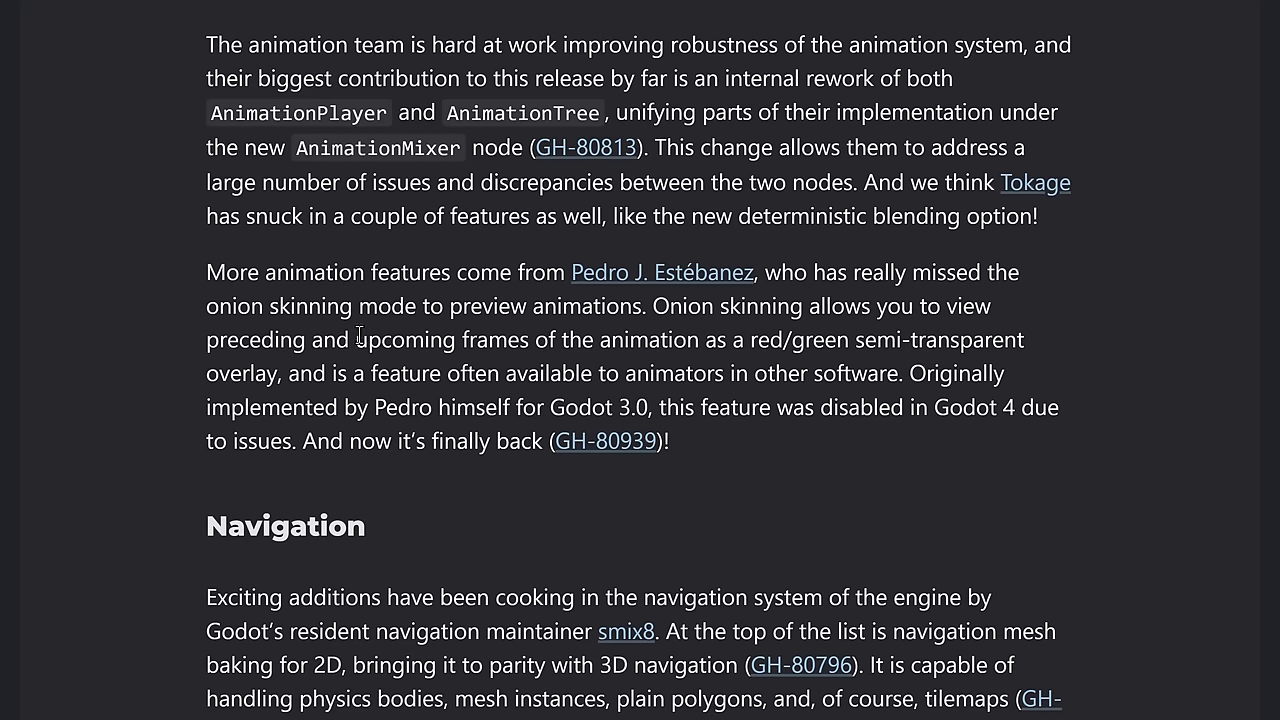
{"action": "scroll", "coordinate": [409, 330], "scroll_direction": "down", "scroll_amount": 5}
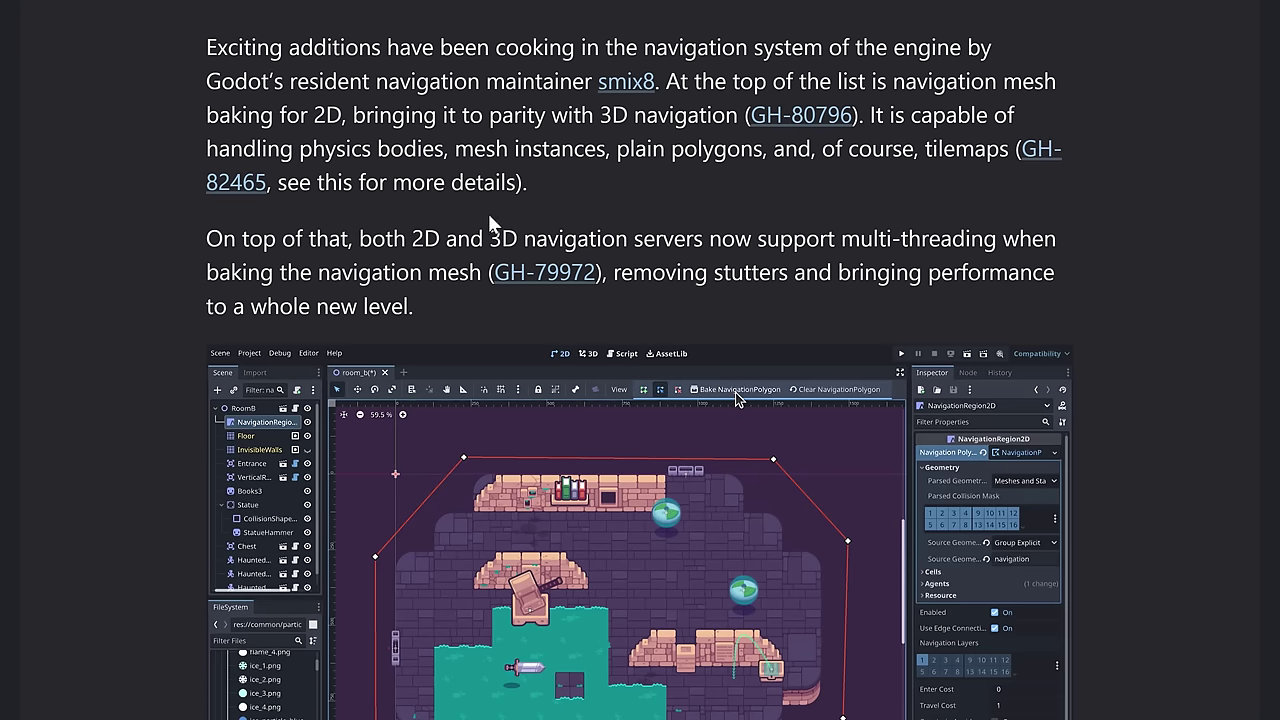
{"action": "scroll", "coordinate": [973, 193], "scroll_direction": "down", "scroll_amount": 1}
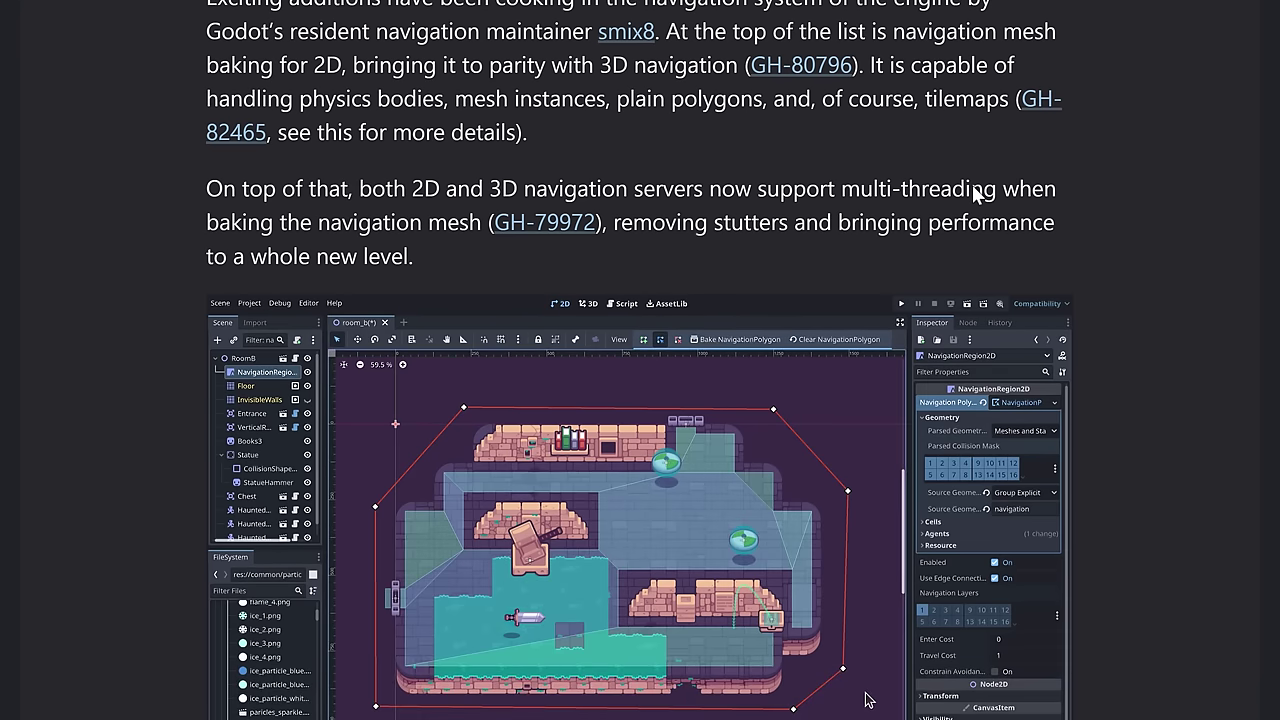
{"action": "scroll", "coordinate": [977, 193], "scroll_direction": "down", "scroll_amount": 2}
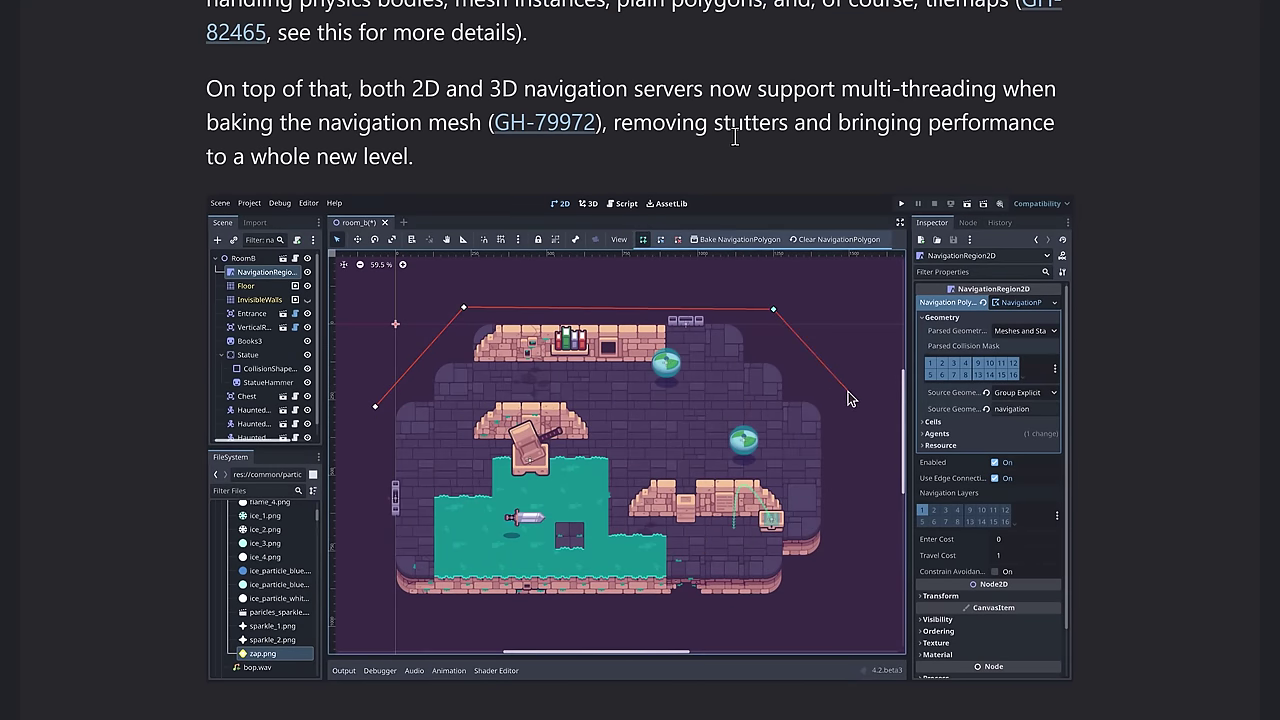
{"action": "scroll", "coordinate": [735, 137], "scroll_direction": "down", "scroll_amount": 6}
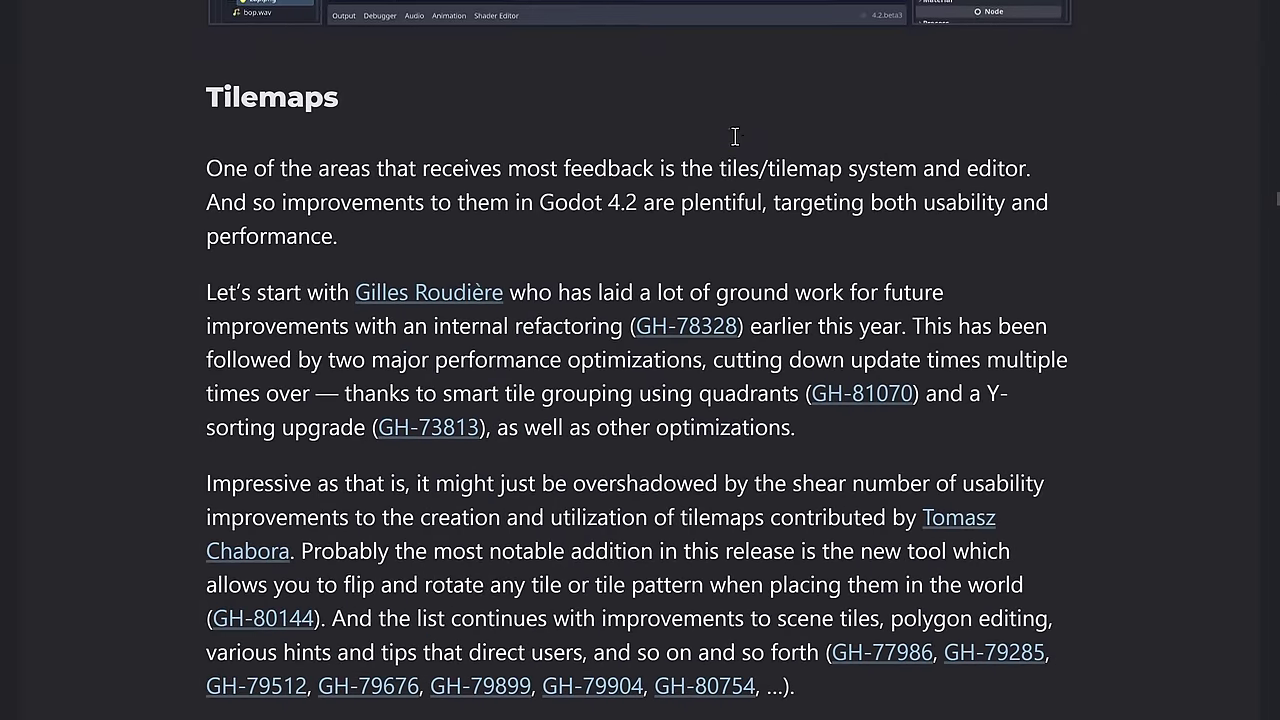
Step: Scroll to the end of Tilemaps, where the Editor and usability heading begins
{"action": "scroll", "coordinate": [735, 137], "scroll_direction": "down", "scroll_amount": 1}
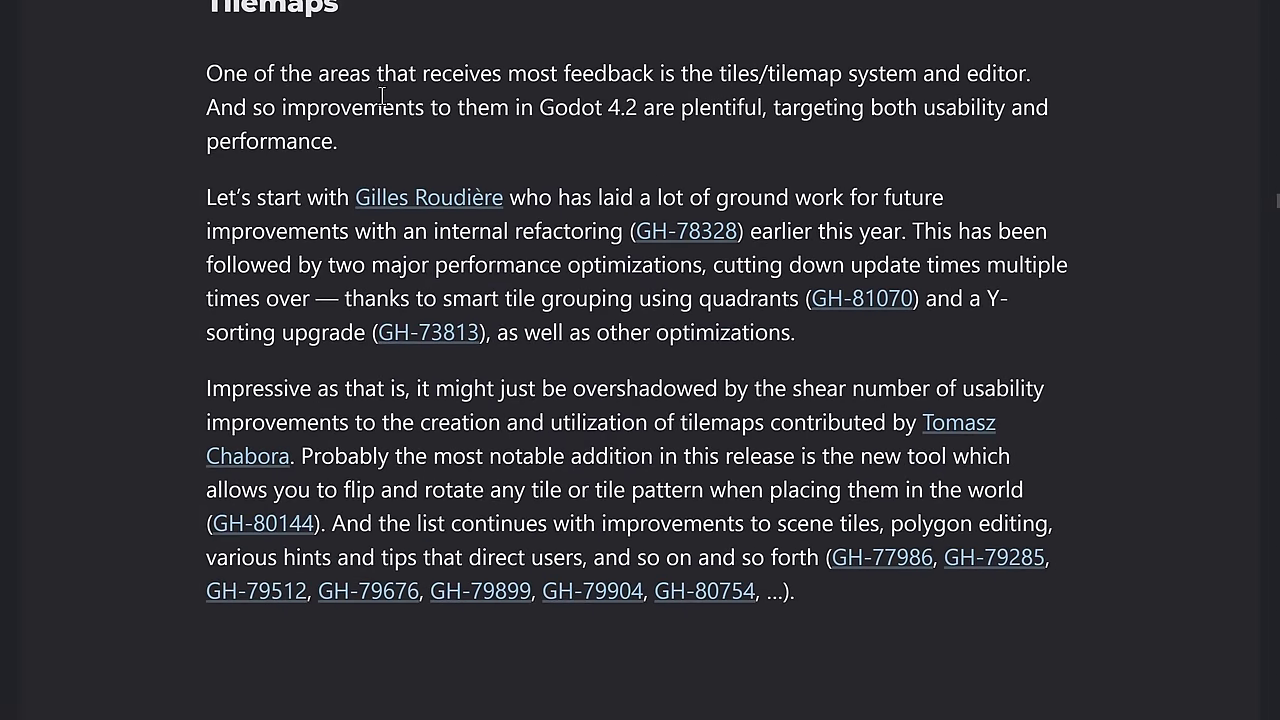
{"action": "scroll", "coordinate": [567, 150], "scroll_direction": "down", "scroll_amount": 1}
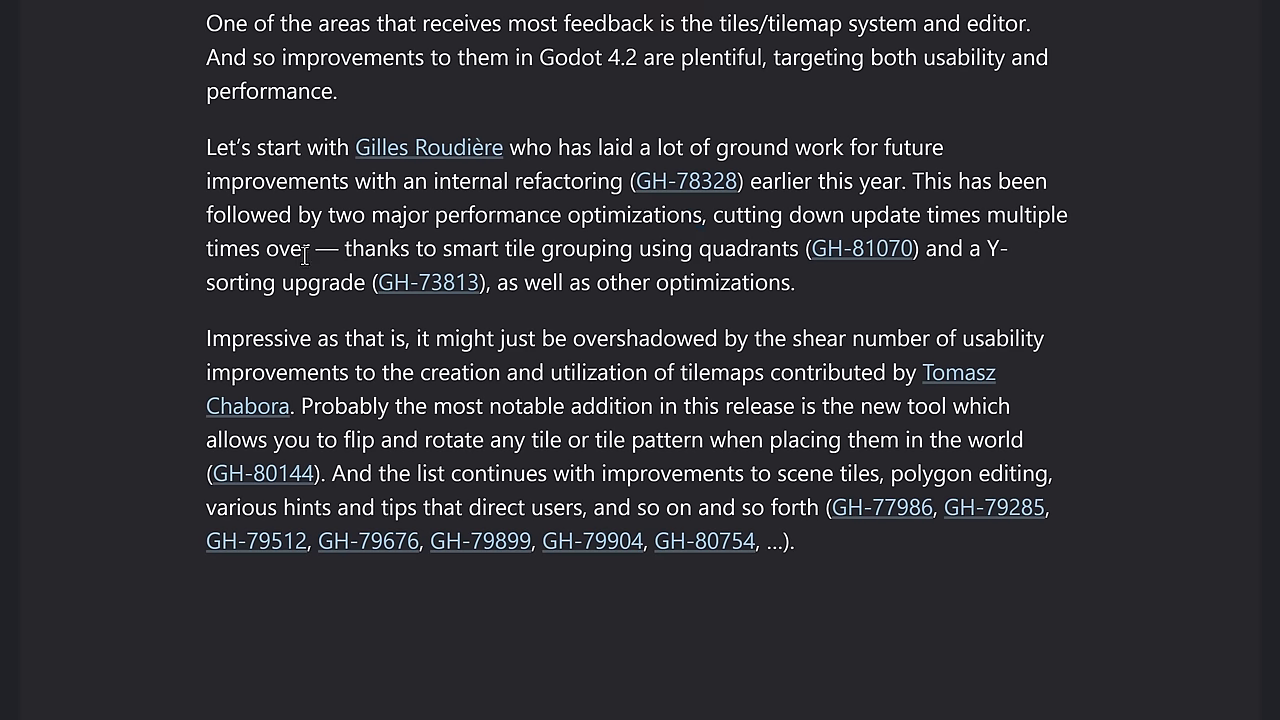
{"action": "scroll", "coordinate": [310, 240], "scroll_direction": "down", "scroll_amount": 2}
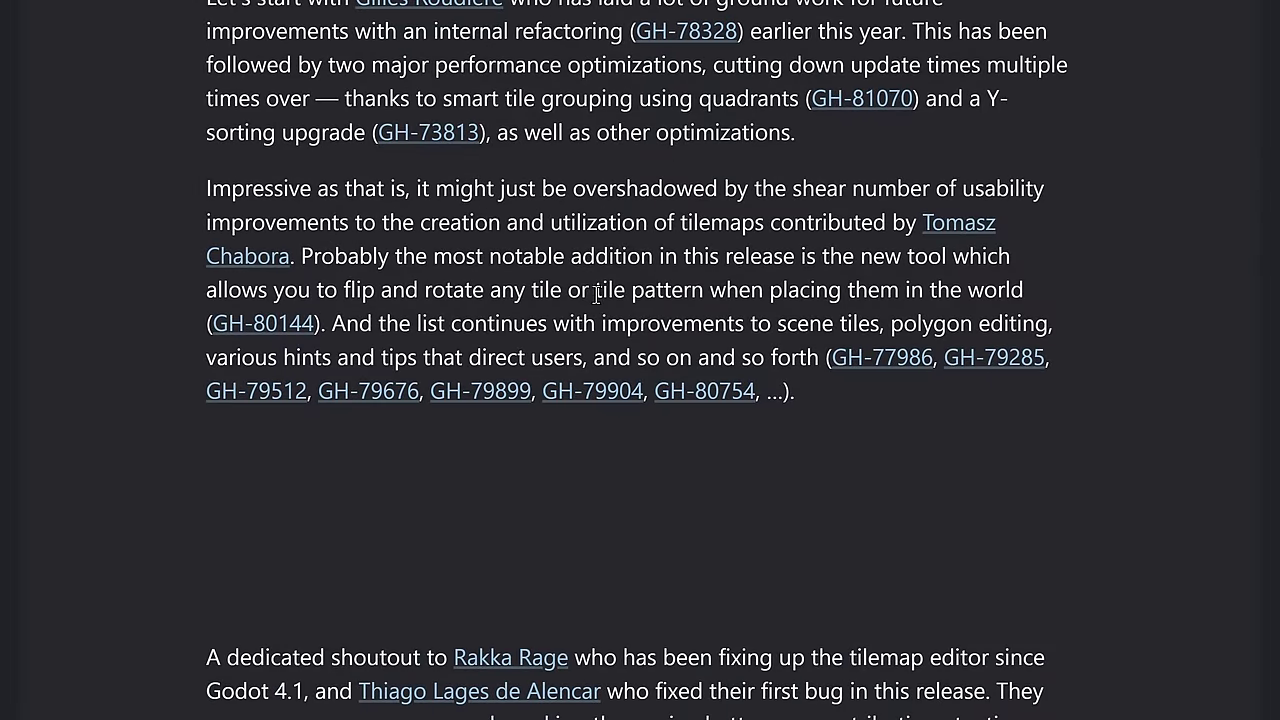
{"action": "scroll", "coordinate": [600, 292], "scroll_direction": "down", "scroll_amount": 1}
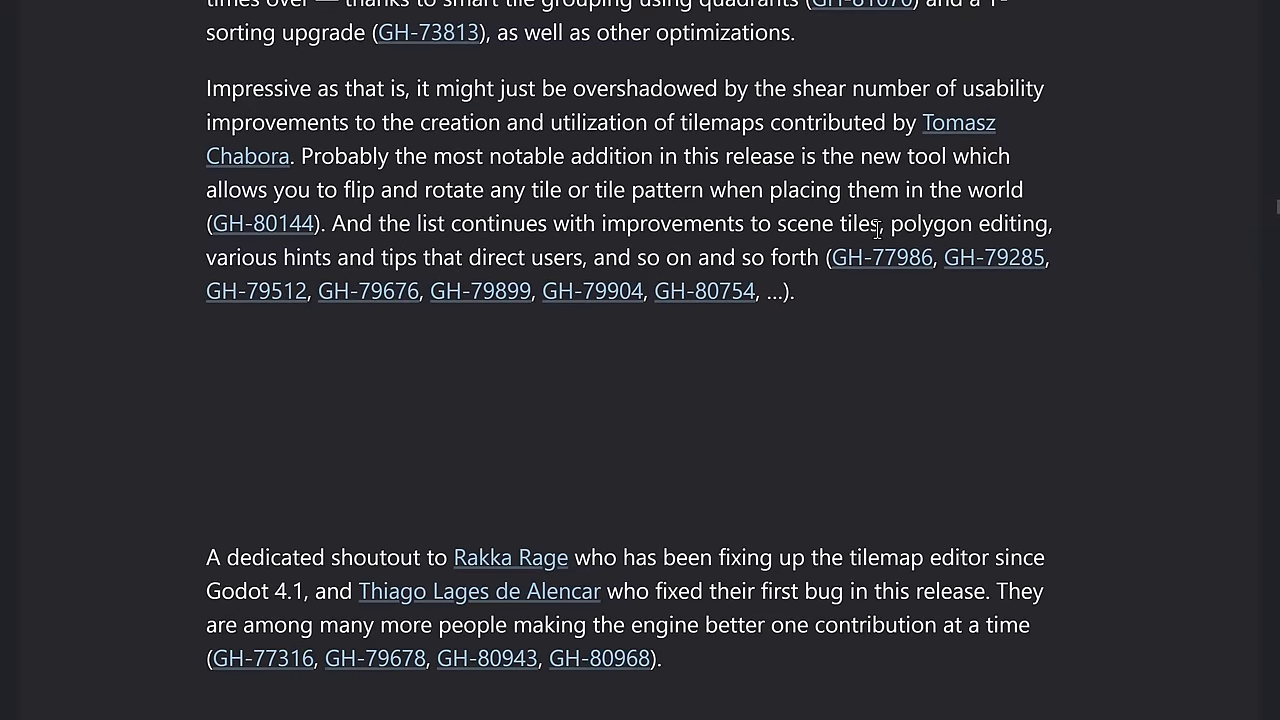
{"action": "scroll", "coordinate": [708, 257], "scroll_direction": "down", "scroll_amount": 2}
{"action": "scroll", "coordinate": [708, 257], "scroll_direction": "down", "scroll_amount": 2}
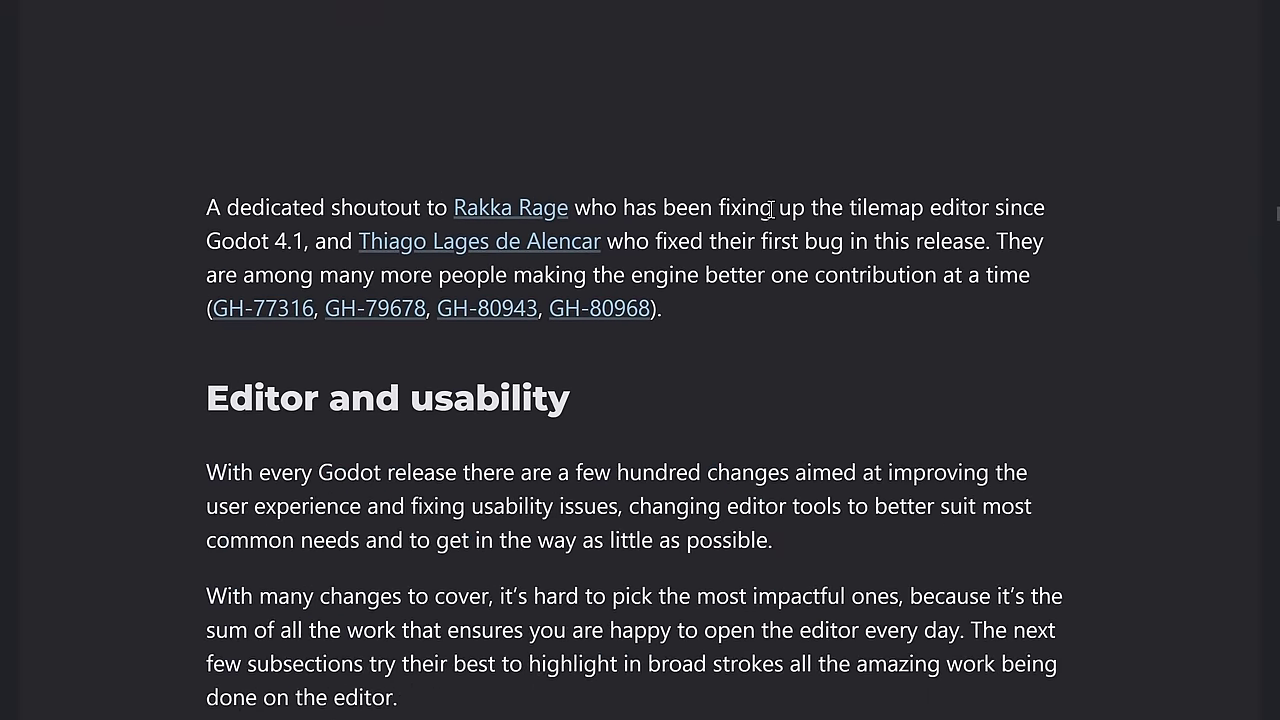
Step: Scroll the Godot 4.2 release notes down to the GDScript code regions part of Code editor
{"action": "scroll", "coordinate": [791, 229], "scroll_direction": "down", "scroll_amount": 4}
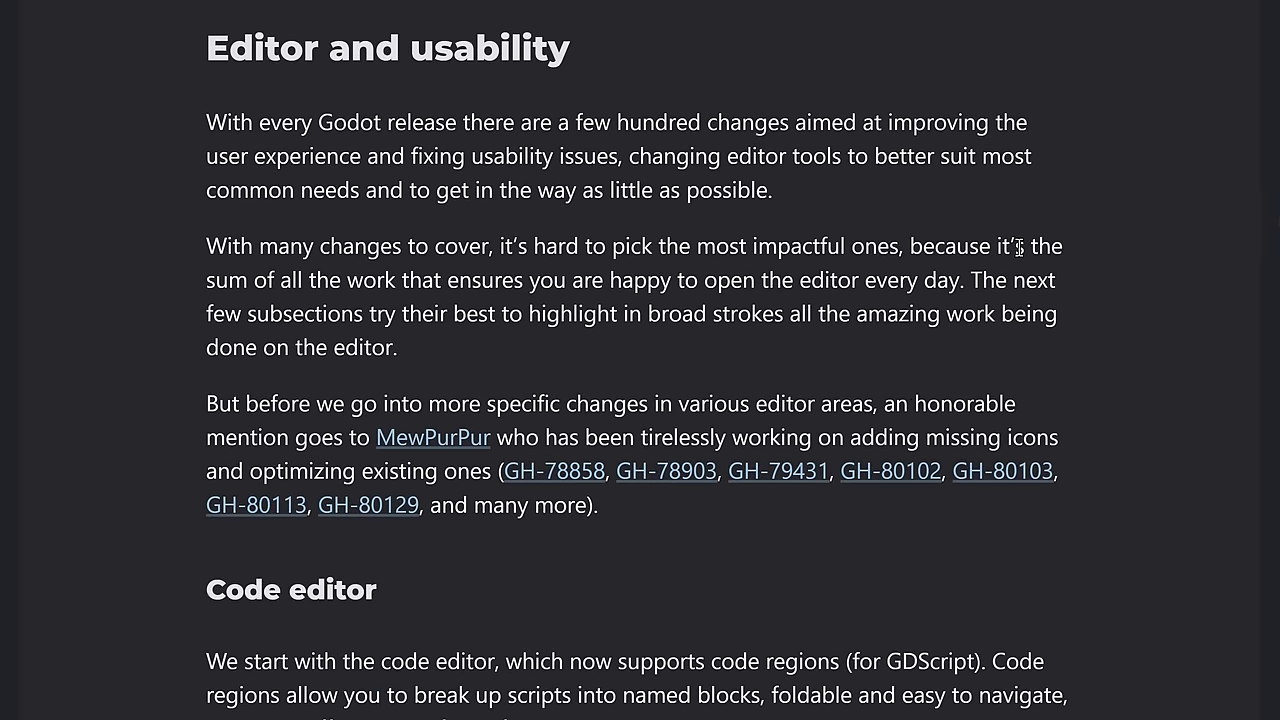
{"action": "scroll", "coordinate": [831, 165], "scroll_direction": "down", "scroll_amount": 3}
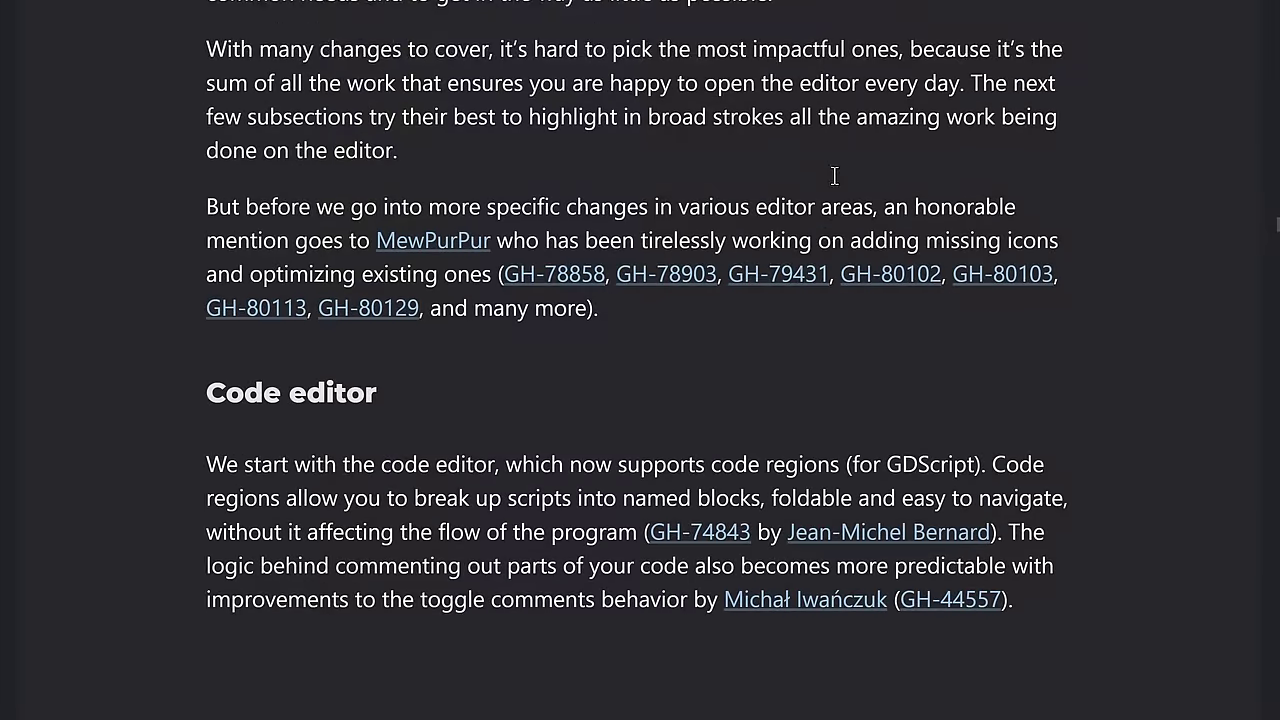
{"action": "scroll", "coordinate": [835, 176], "scroll_direction": "down", "scroll_amount": 3}
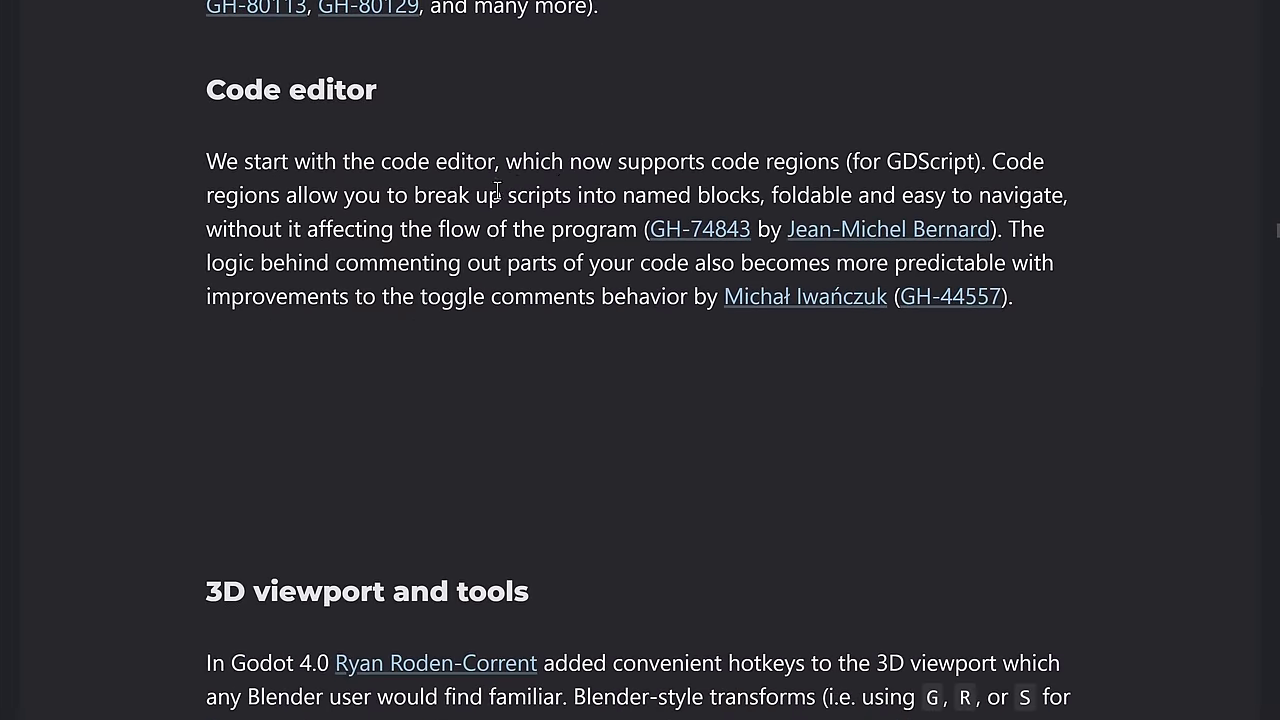
{"action": "scroll", "coordinate": [279, 296], "scroll_direction": "down", "scroll_amount": 1}
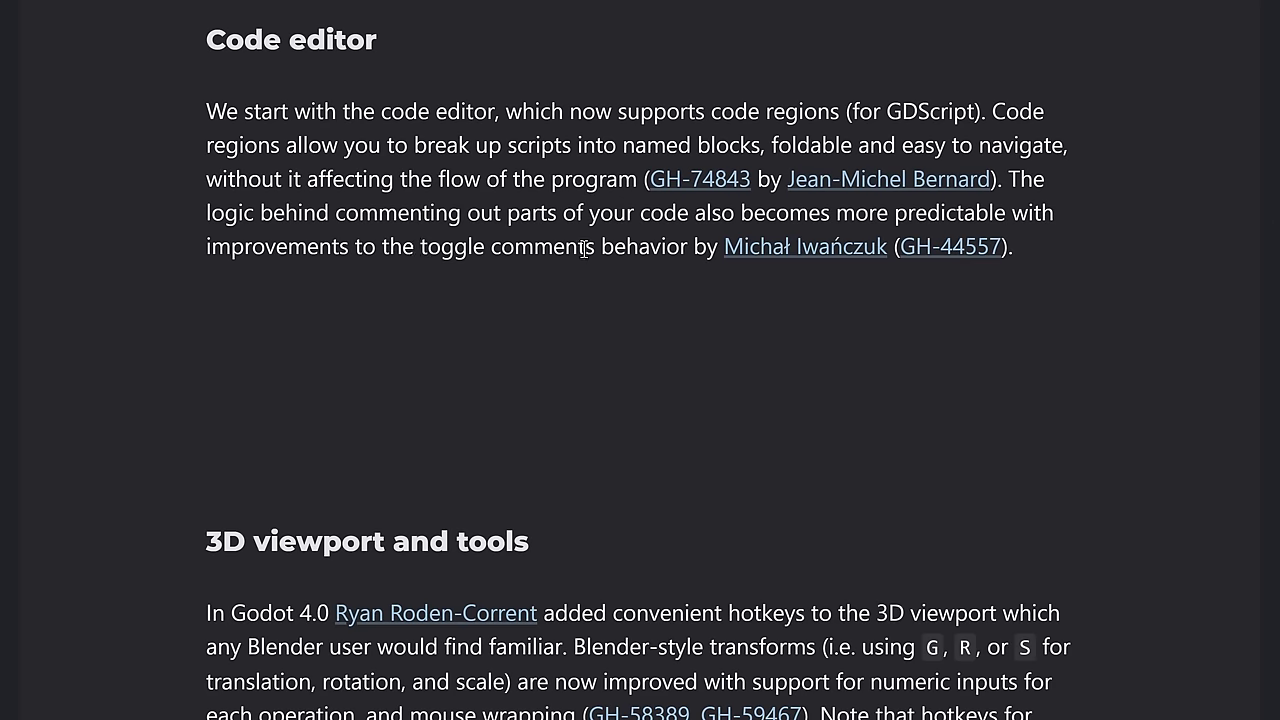
Step: Highlight the Blender-style transforms passage (G and R keys) in 3D viewport and tools, then deselect
{"action": "scroll", "coordinate": [584, 249], "scroll_direction": "down", "scroll_amount": 5}
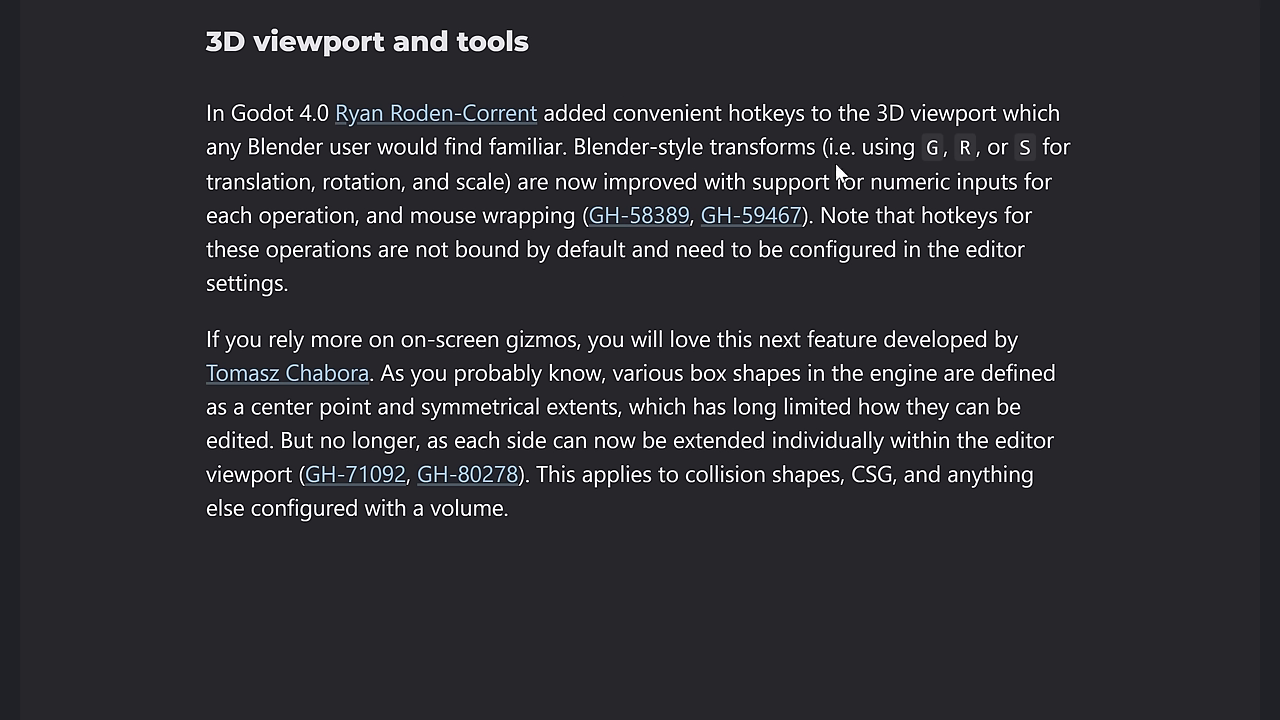
{"action": "left_click_drag", "start_coordinate": [576, 148], "coordinate": [910, 150]}
{"action": "left_click", "coordinate": [869, 112]}
{"action": "left_click_drag", "start_coordinate": [586, 147], "coordinate": [1052, 147]}
{"action": "left_click", "coordinate": [1052, 147]}
Step: Scroll past the box-gizmo paragraphs down to the Docks and resource editors section
{"action": "scroll", "coordinate": [720, 273], "scroll_direction": "down", "scroll_amount": 1}
{"action": "scroll", "coordinate": [717, 272], "scroll_direction": "down", "scroll_amount": 3}
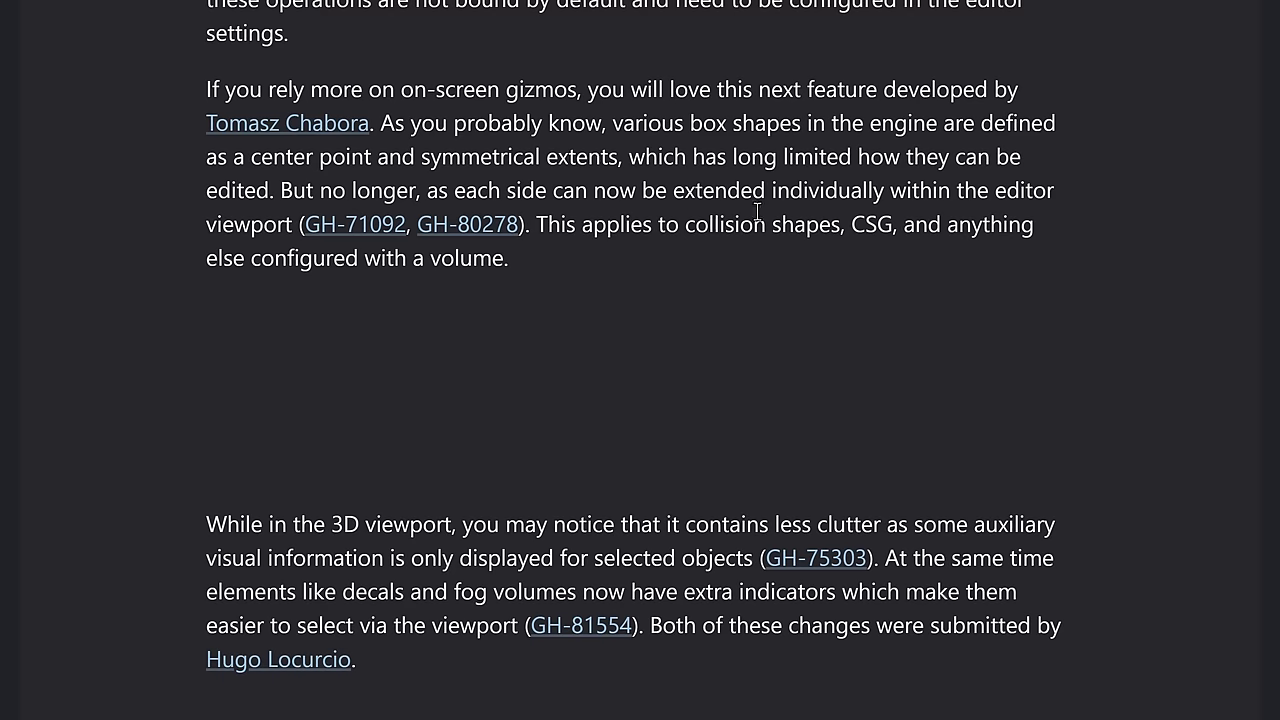
{"action": "scroll", "coordinate": [758, 224], "scroll_direction": "down", "scroll_amount": 4}
{"action": "scroll", "coordinate": [758, 210], "scroll_direction": "down", "scroll_amount": 1}
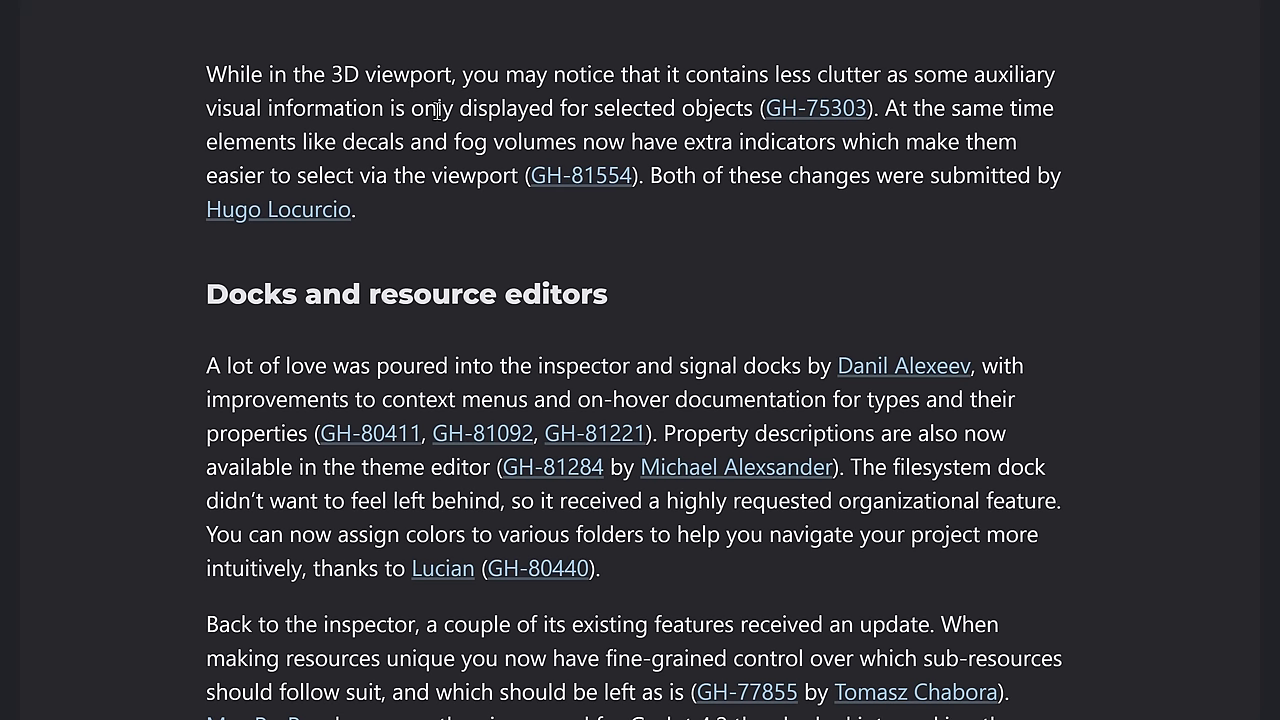
Step: Scroll past the folder-colour demo and Asset library to the Project manager screenshot
{"action": "scroll", "coordinate": [462, 125], "scroll_direction": "down", "scroll_amount": 3}
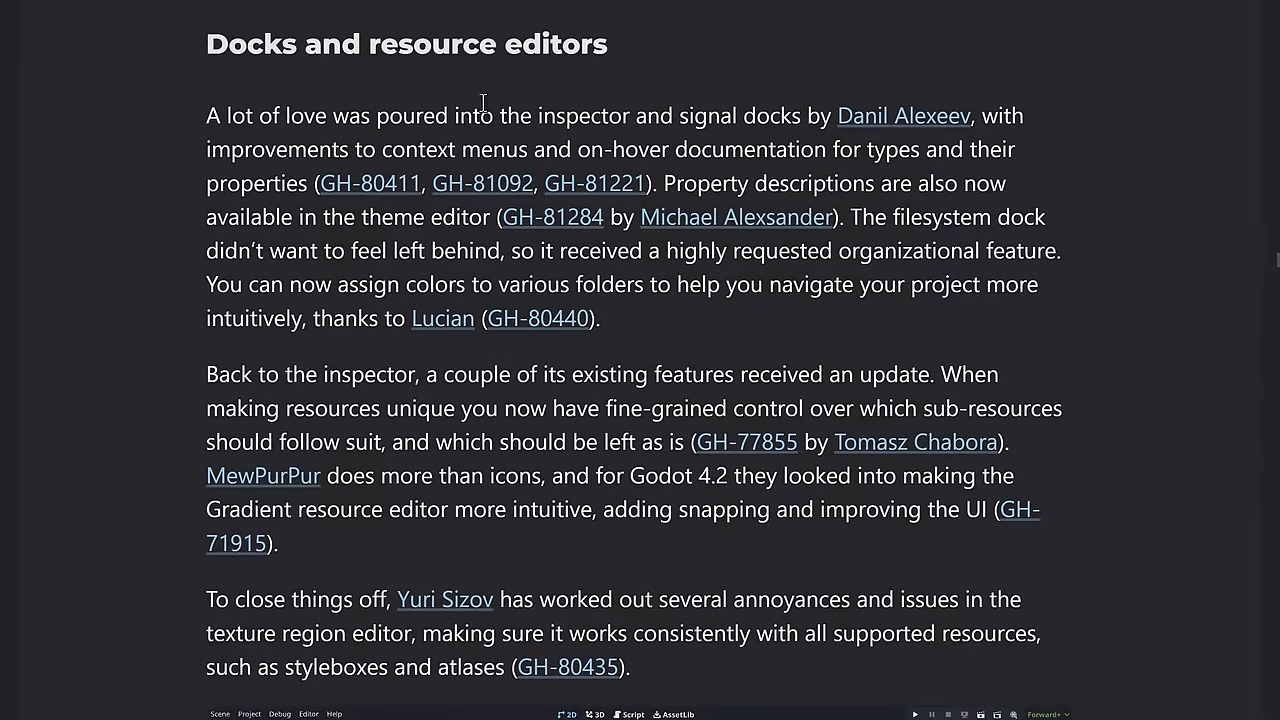
{"action": "scroll", "coordinate": [547, 245], "scroll_direction": "down", "scroll_amount": 1}
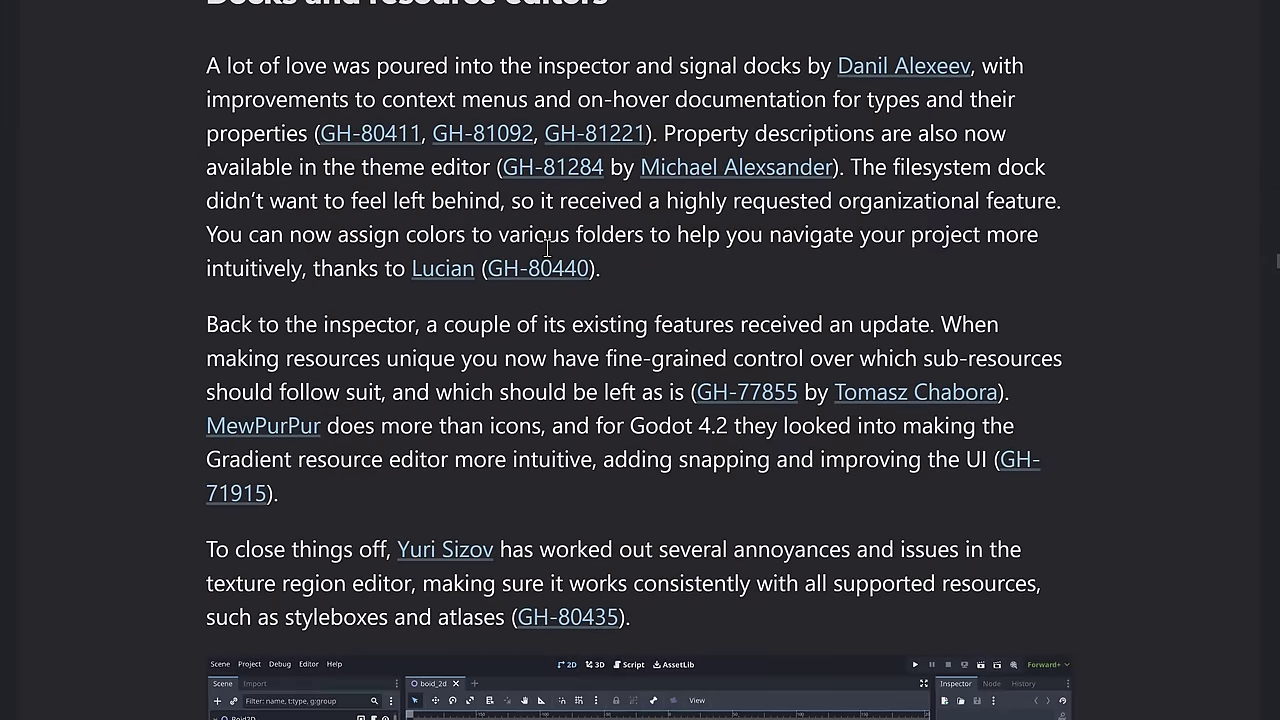
{"action": "scroll", "coordinate": [547, 245], "scroll_direction": "down", "scroll_amount": 1}
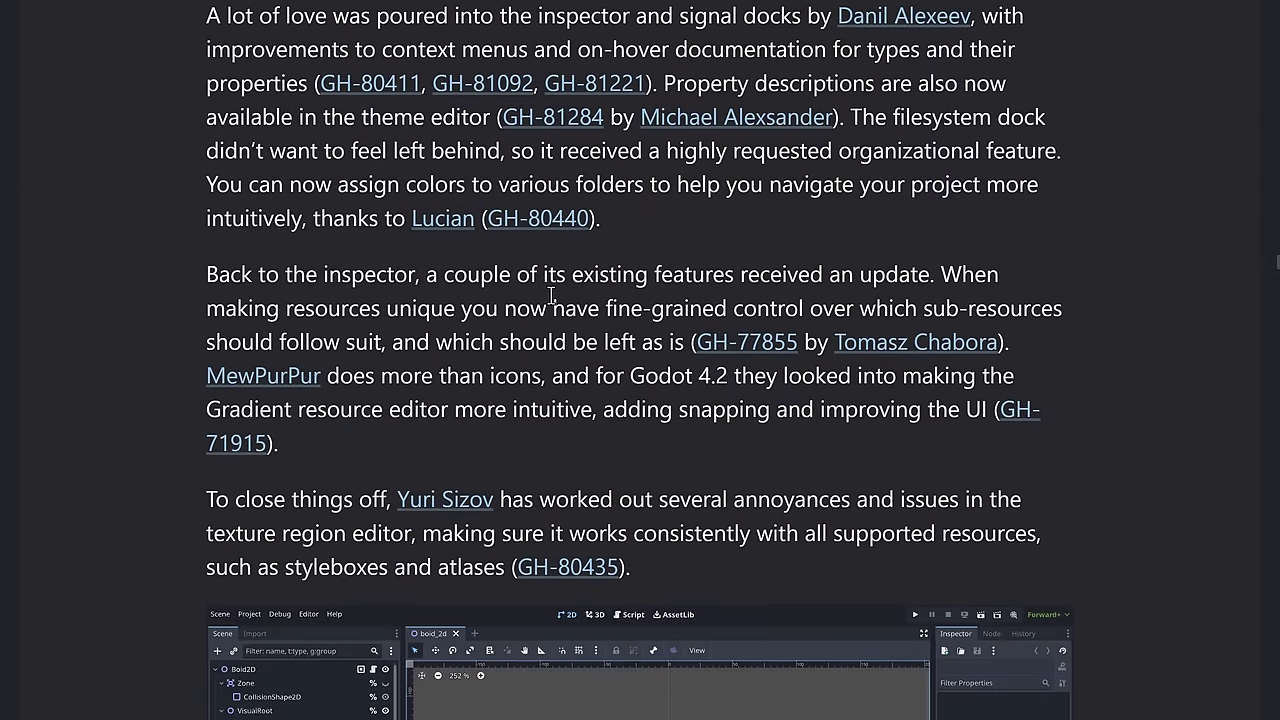
{"action": "scroll", "coordinate": [551, 295], "scroll_direction": "down", "scroll_amount": 3}
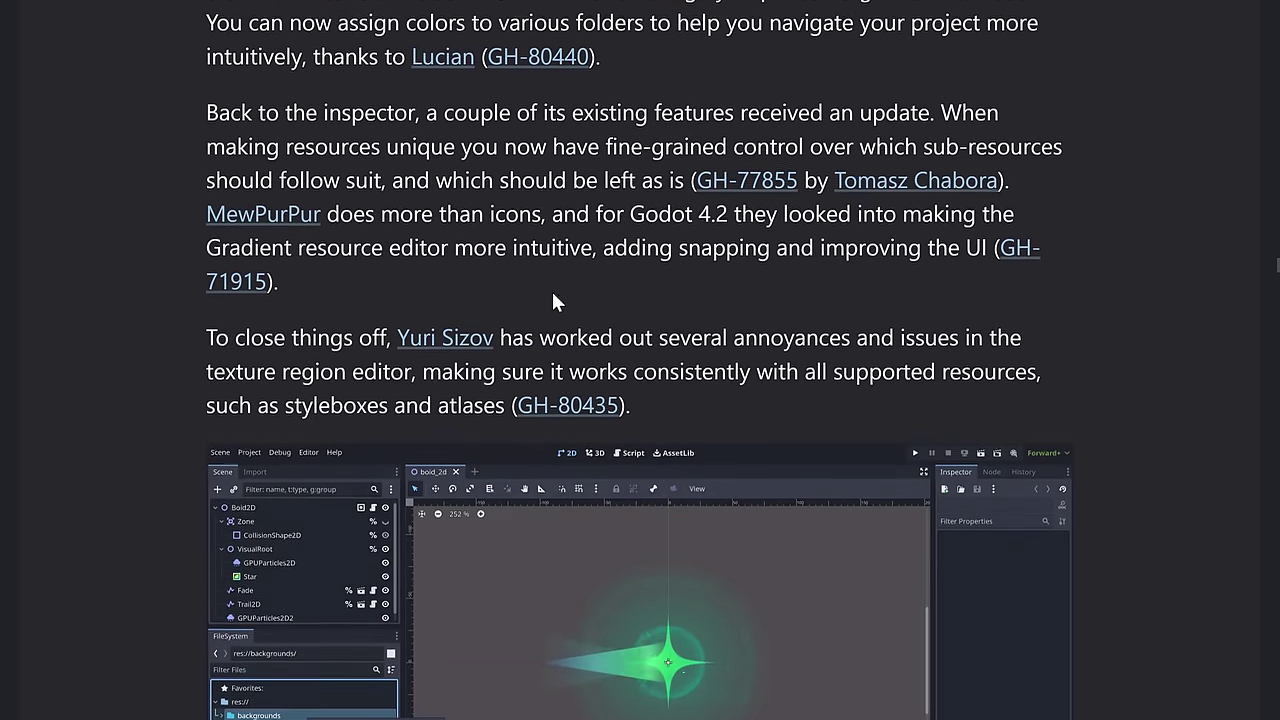
{"action": "scroll", "coordinate": [551, 300], "scroll_direction": "down", "scroll_amount": 3}
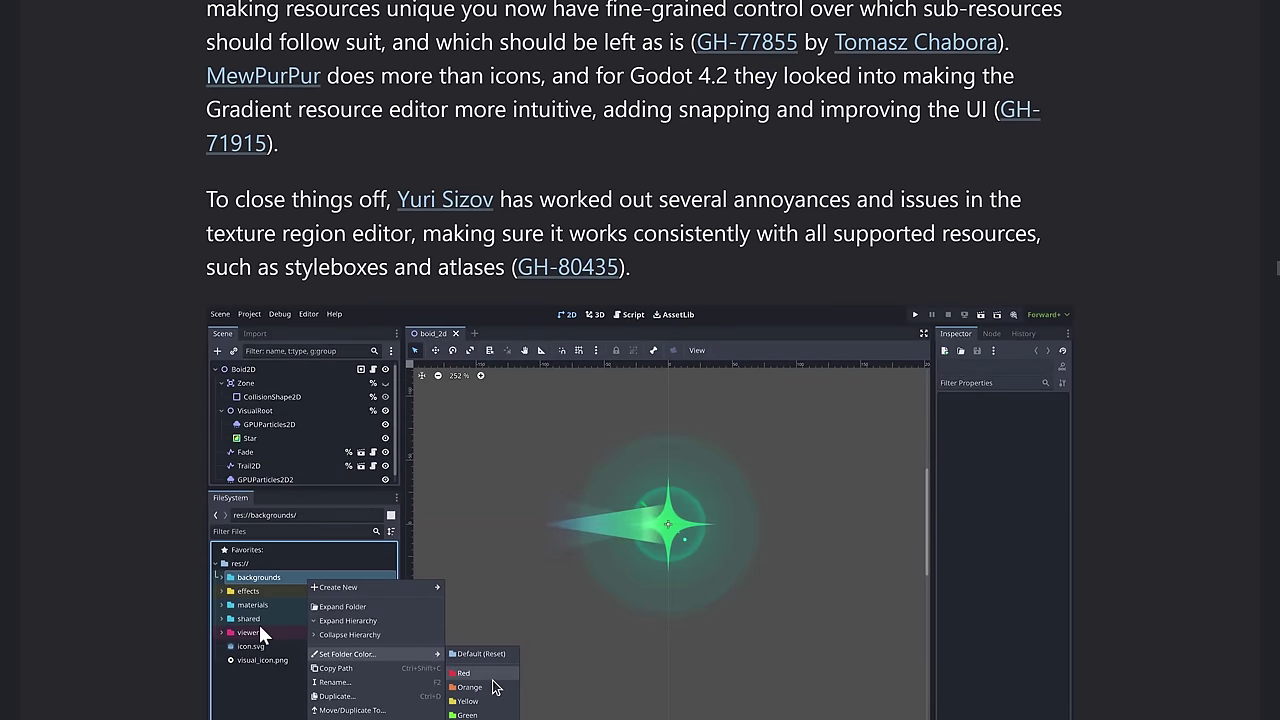
{"action": "scroll", "coordinate": [531, 631], "scroll_direction": "down", "scroll_amount": 4}
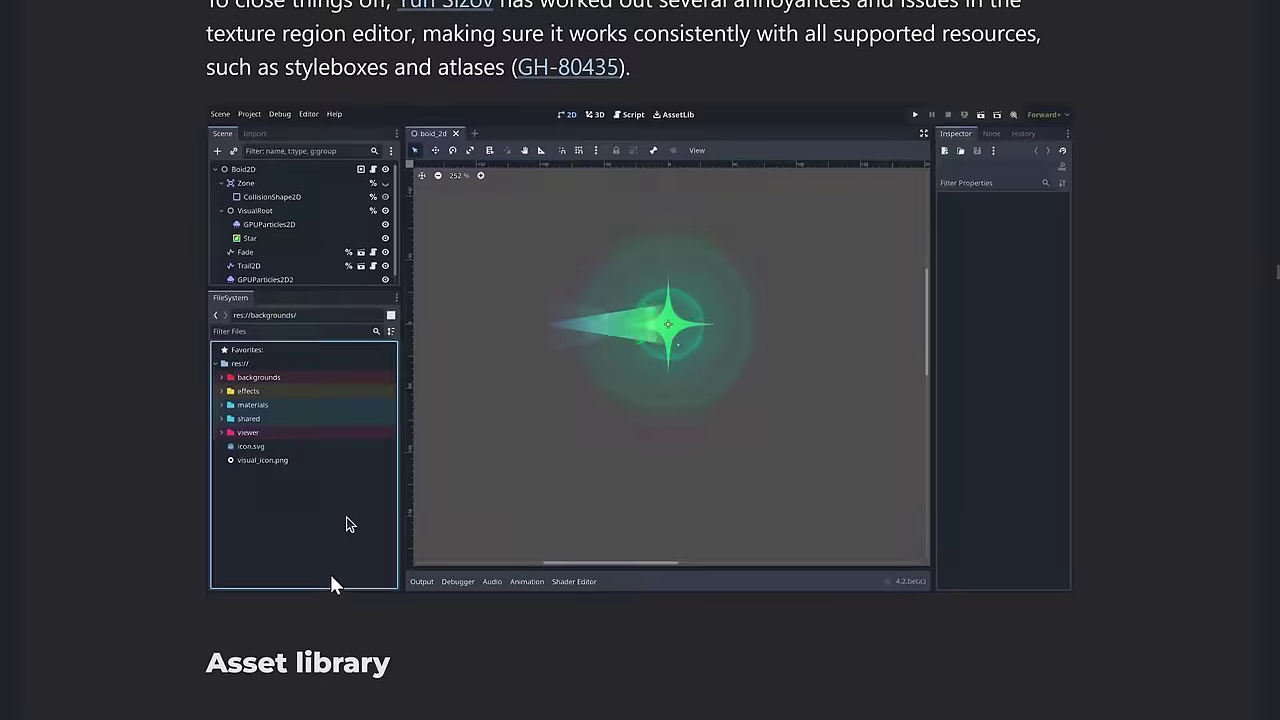
{"action": "scroll", "coordinate": [333, 583], "scroll_direction": "down", "scroll_amount": 9}
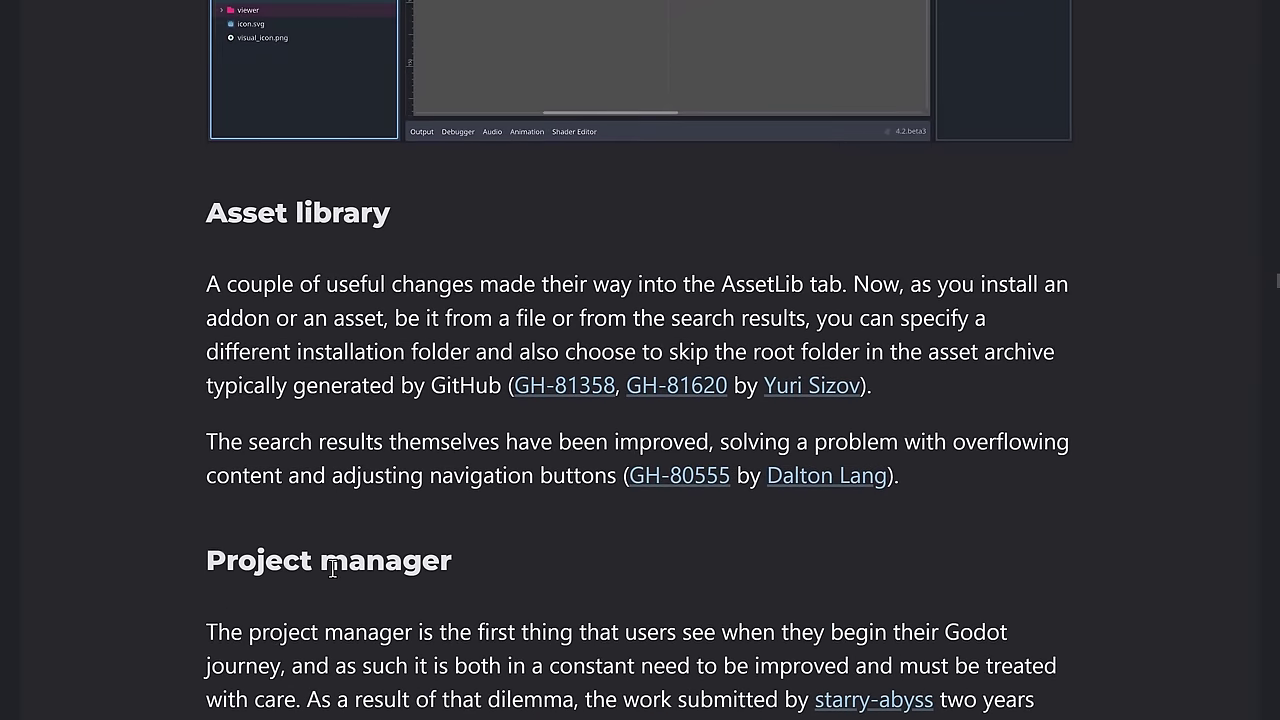
{"action": "scroll", "coordinate": [330, 566], "scroll_direction": "down", "scroll_amount": 3}
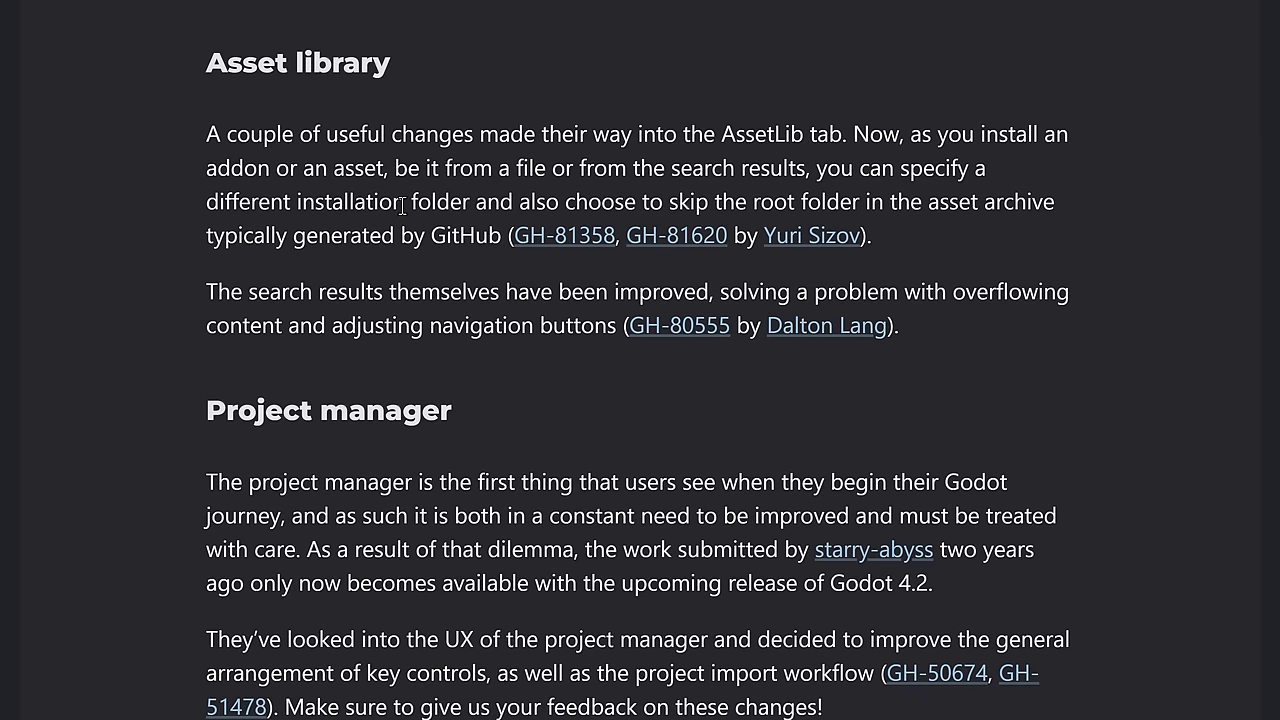
{"action": "scroll", "coordinate": [386, 238], "scroll_direction": "down", "scroll_amount": 2}
{"action": "scroll", "coordinate": [577, 186], "scroll_direction": "down", "scroll_amount": 3}
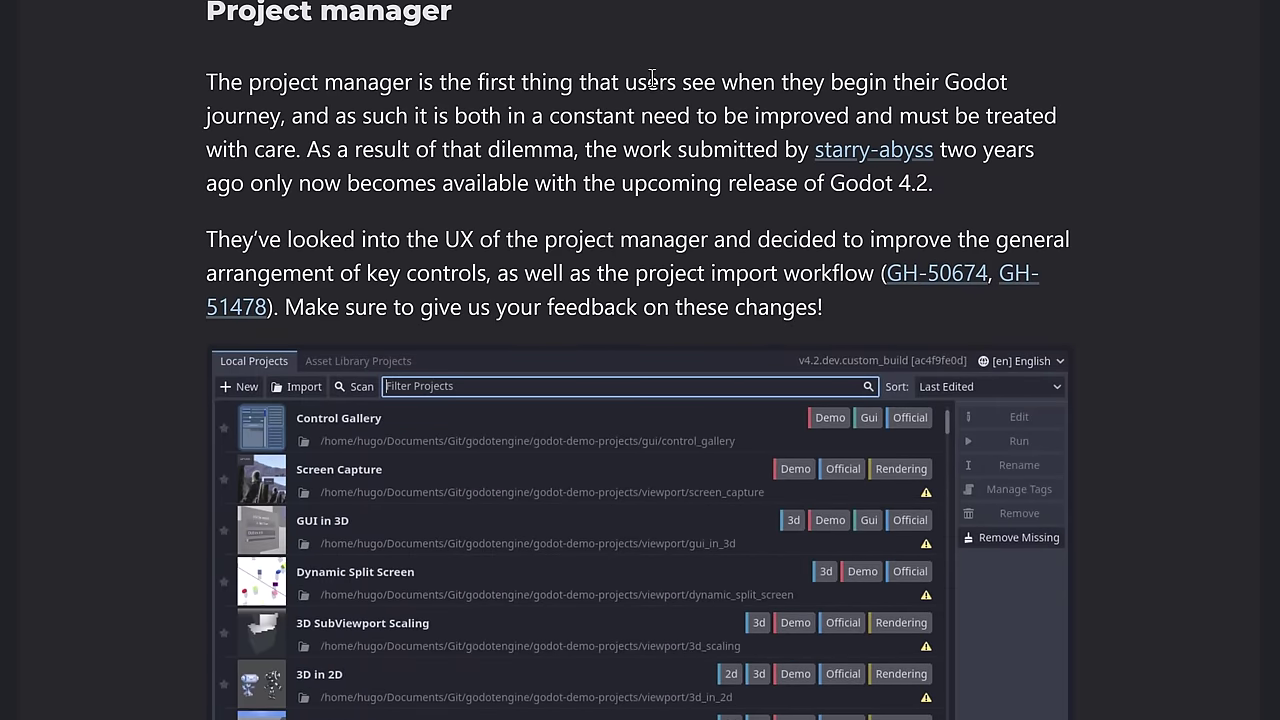
{"action": "scroll", "coordinate": [624, 487], "scroll_direction": "down", "scroll_amount": 5}
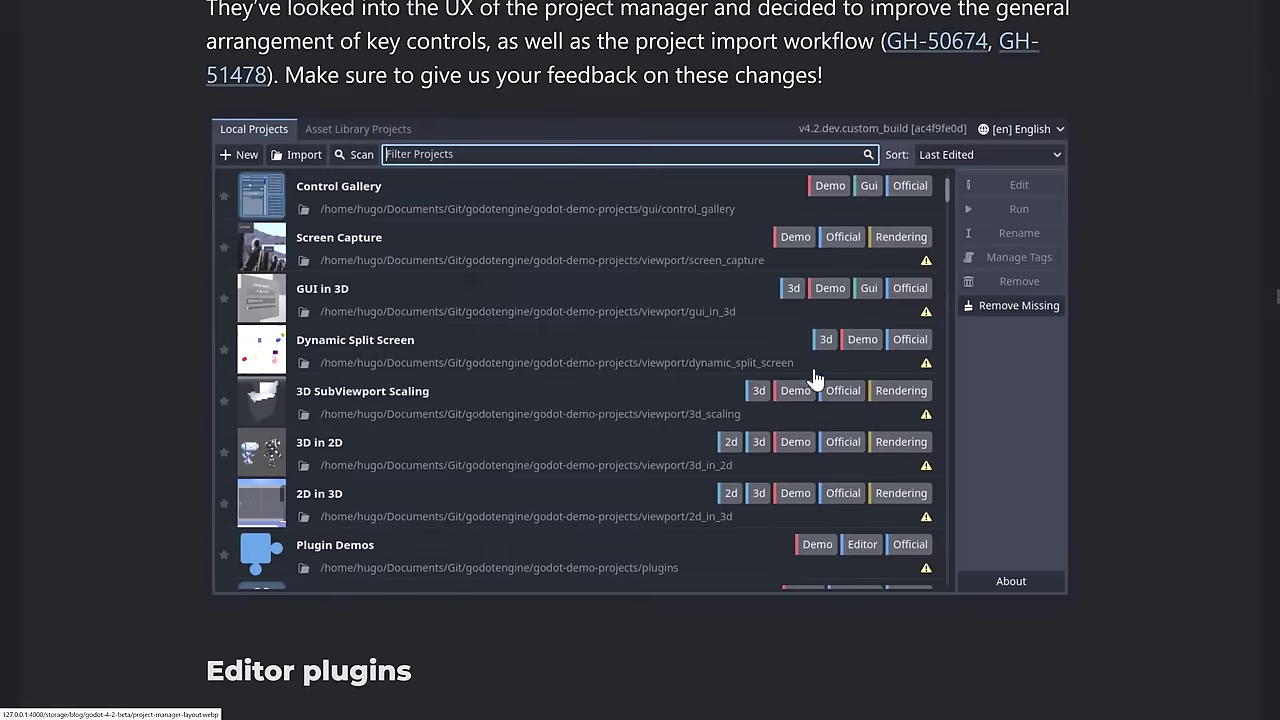
Step: Read down through the Editor plugins changes, rereading once, until the GDExtension heading appears
{"action": "scroll", "coordinate": [815, 367], "scroll_direction": "down", "scroll_amount": 4}
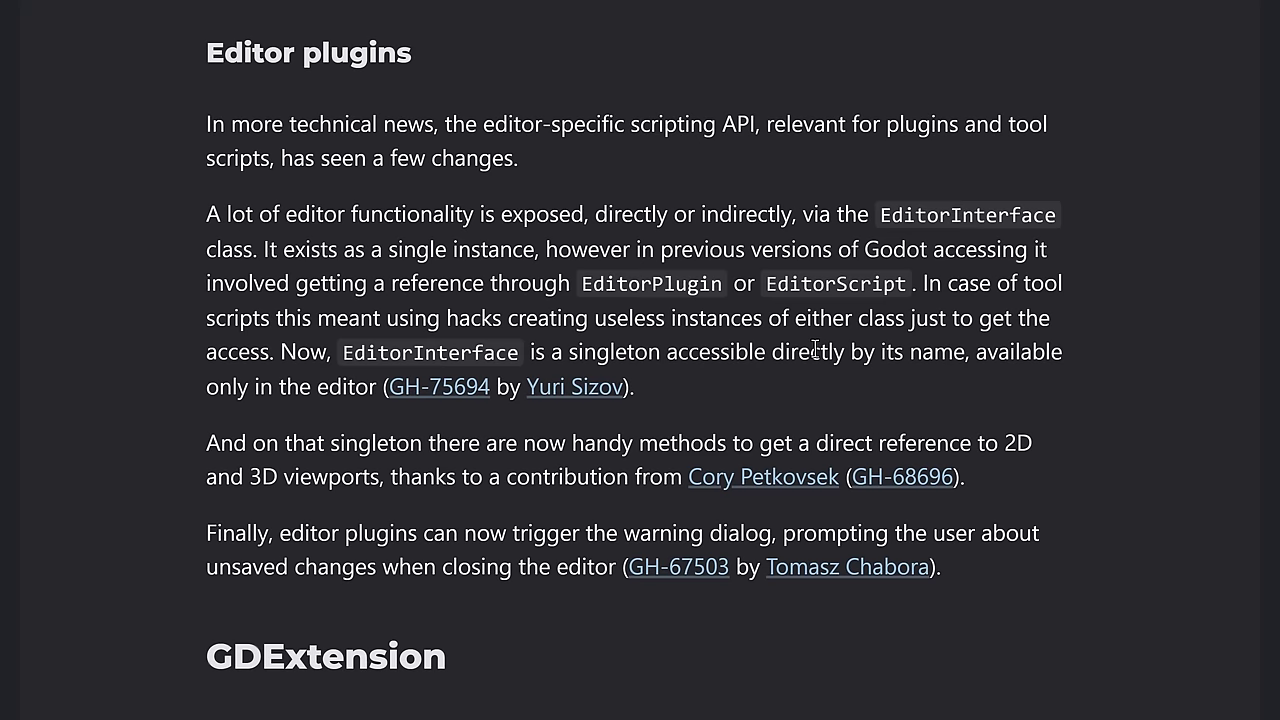
{"action": "scroll", "coordinate": [712, 300], "scroll_direction": "down", "scroll_amount": 1}
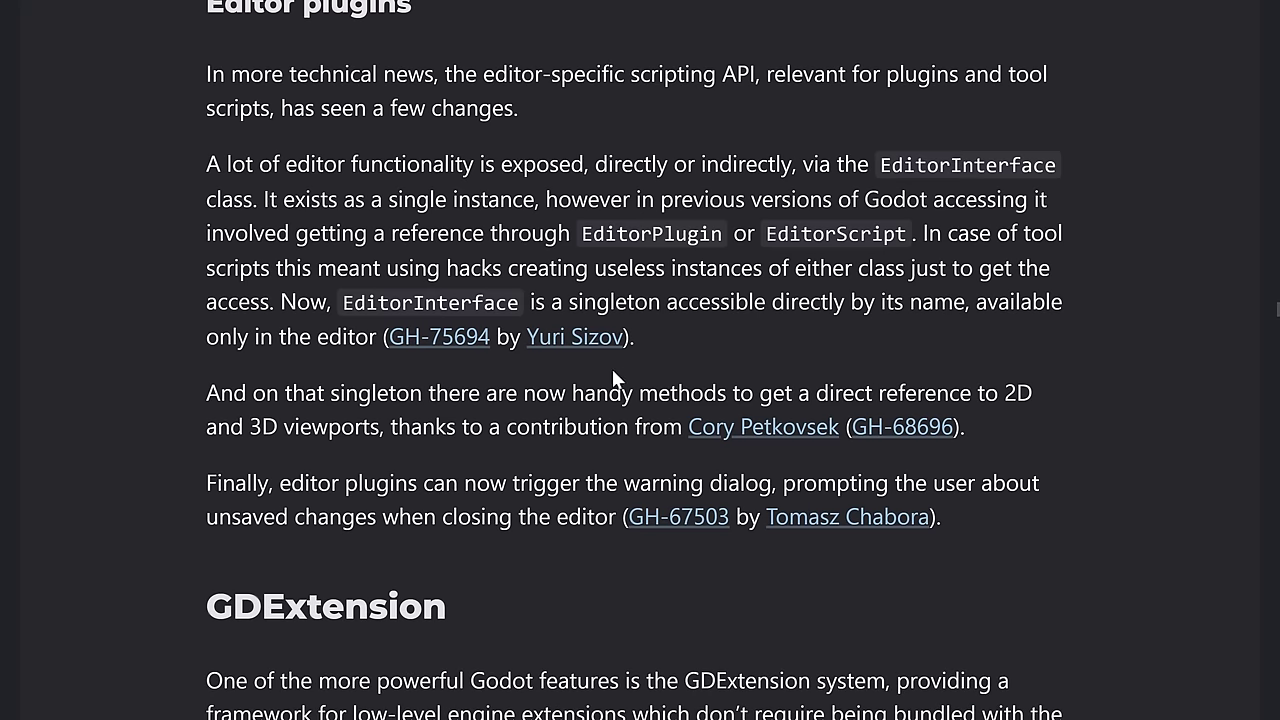
{"action": "scroll", "coordinate": [600, 375], "scroll_direction": "down", "scroll_amount": 2}
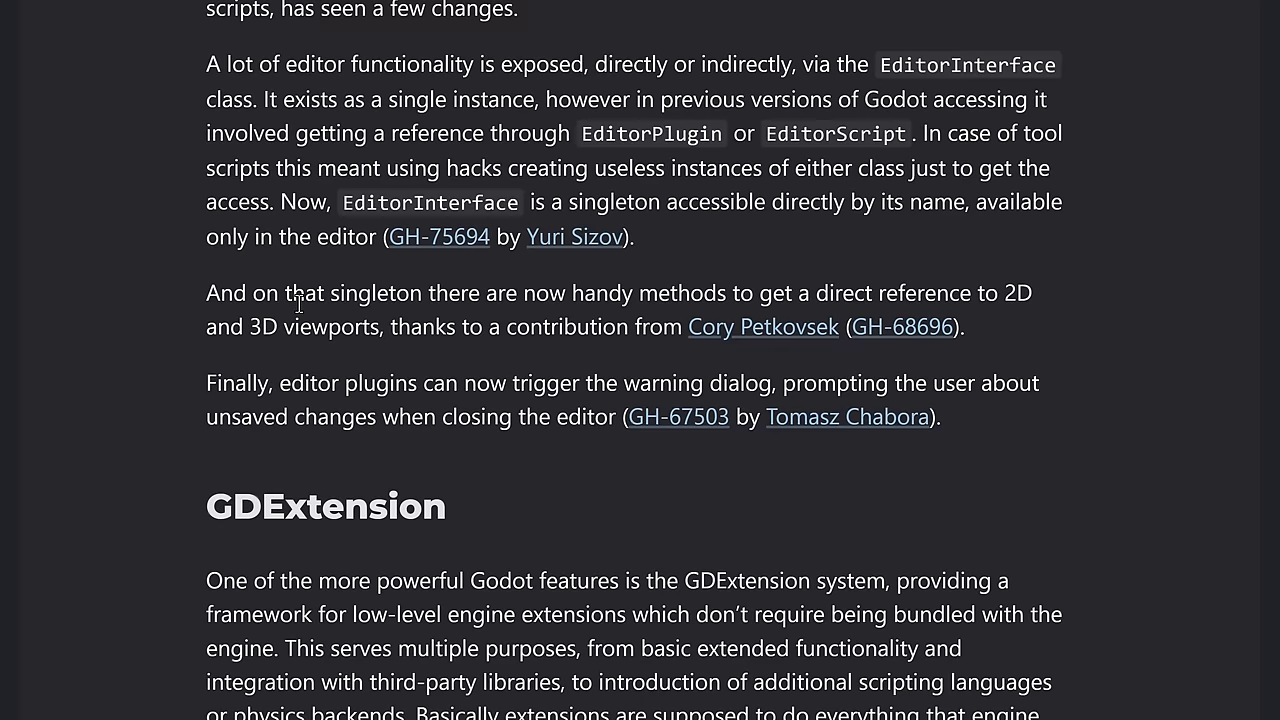
{"action": "scroll", "coordinate": [298, 303], "scroll_direction": "up", "scroll_amount": 1}
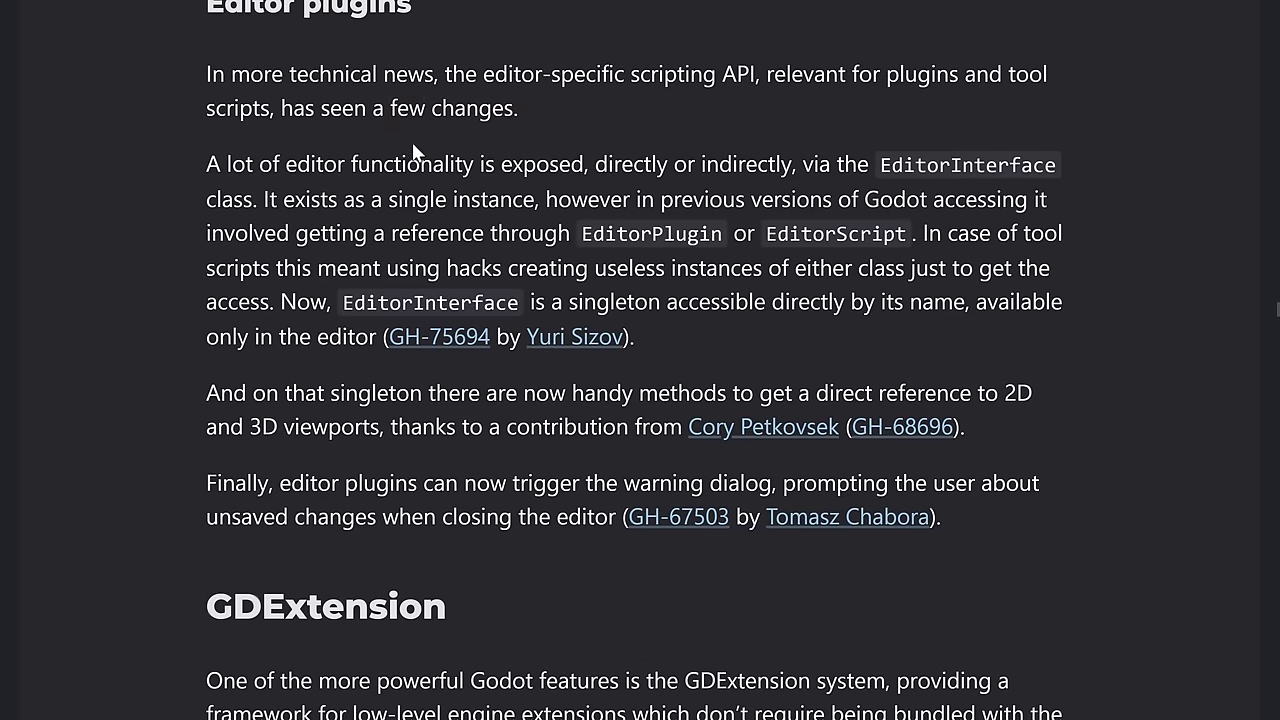
{"action": "scroll", "coordinate": [484, 311], "scroll_direction": "down", "scroll_amount": 1}
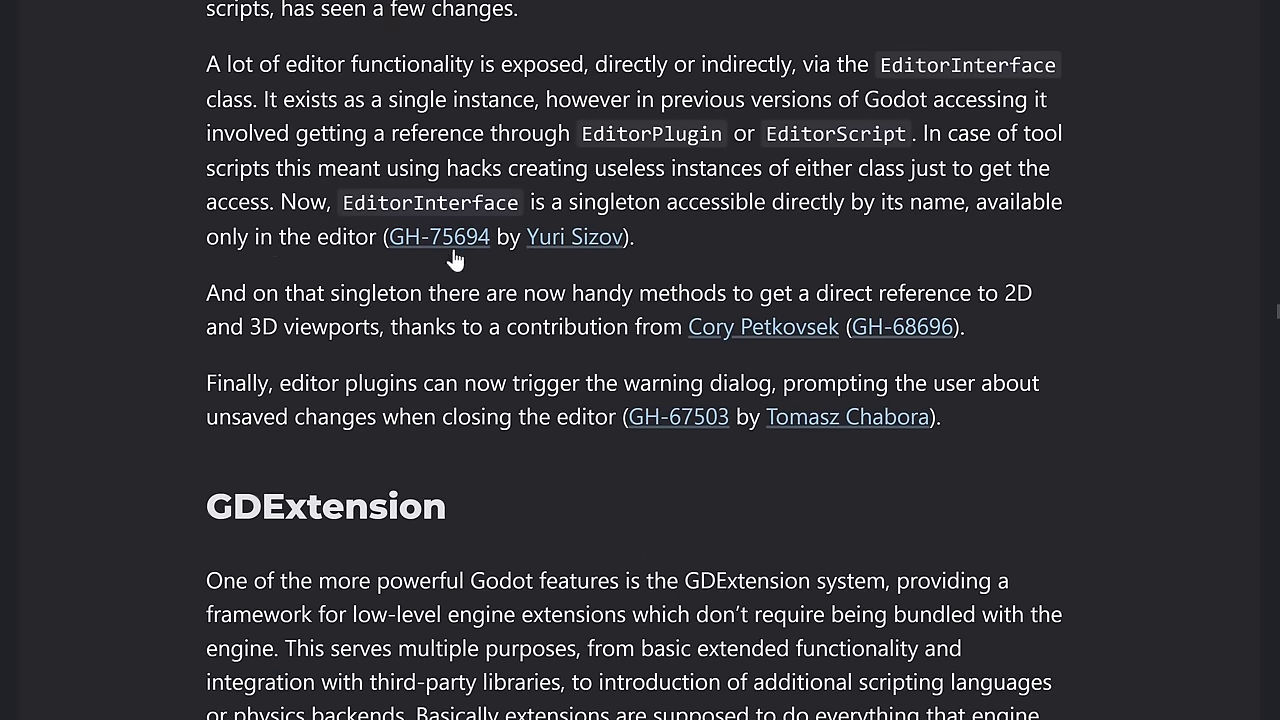
{"action": "scroll", "coordinate": [471, 345], "scroll_direction": "down", "scroll_amount": 1}
{"action": "scroll", "coordinate": [475, 357], "scroll_direction": "down", "scroll_amount": 1}
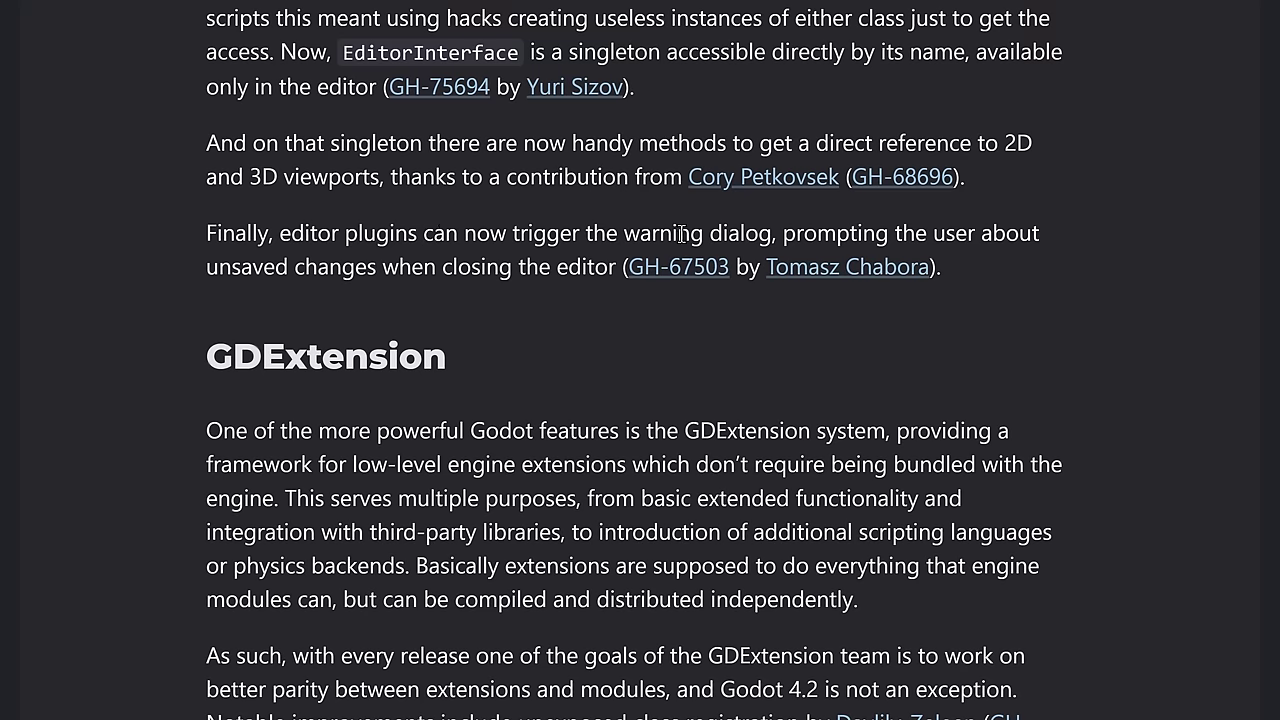
{"action": "scroll", "coordinate": [438, 253], "scroll_direction": "down", "scroll_amount": 1}
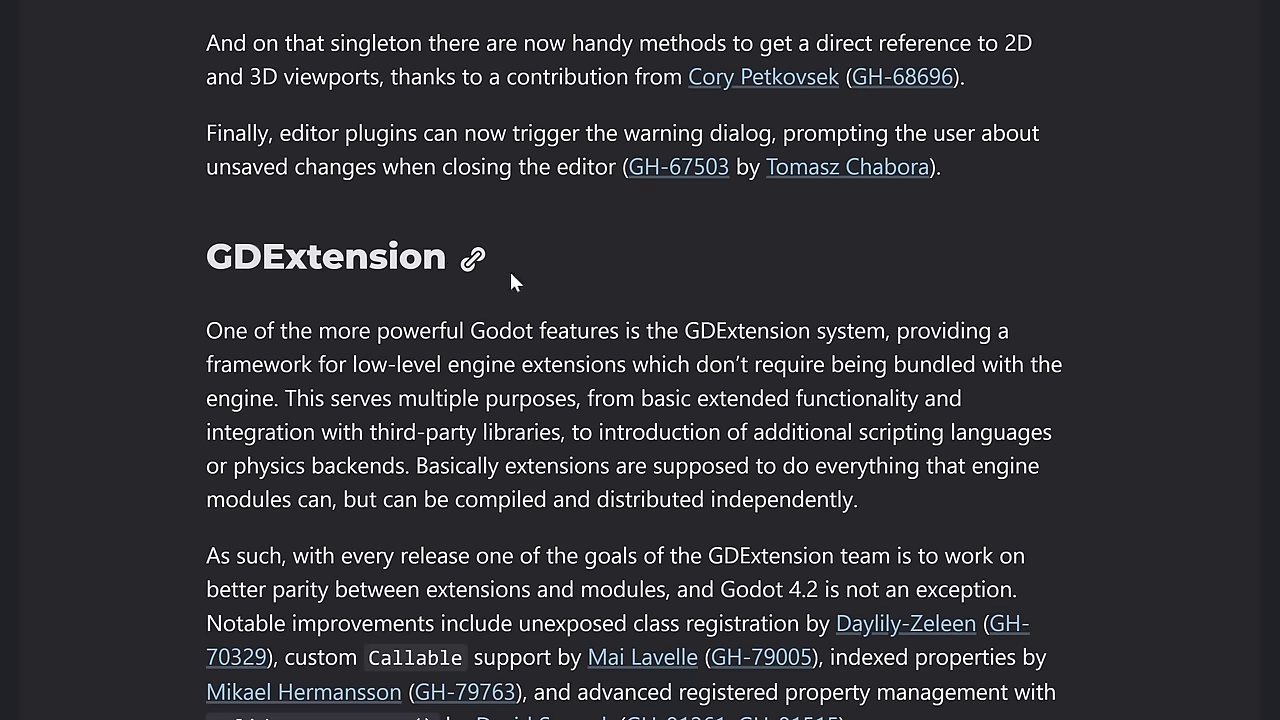
Step: Read down to the hot reloading paragraph and briefly highlight its ending
{"action": "scroll", "coordinate": [509, 268], "scroll_direction": "down", "scroll_amount": 2}
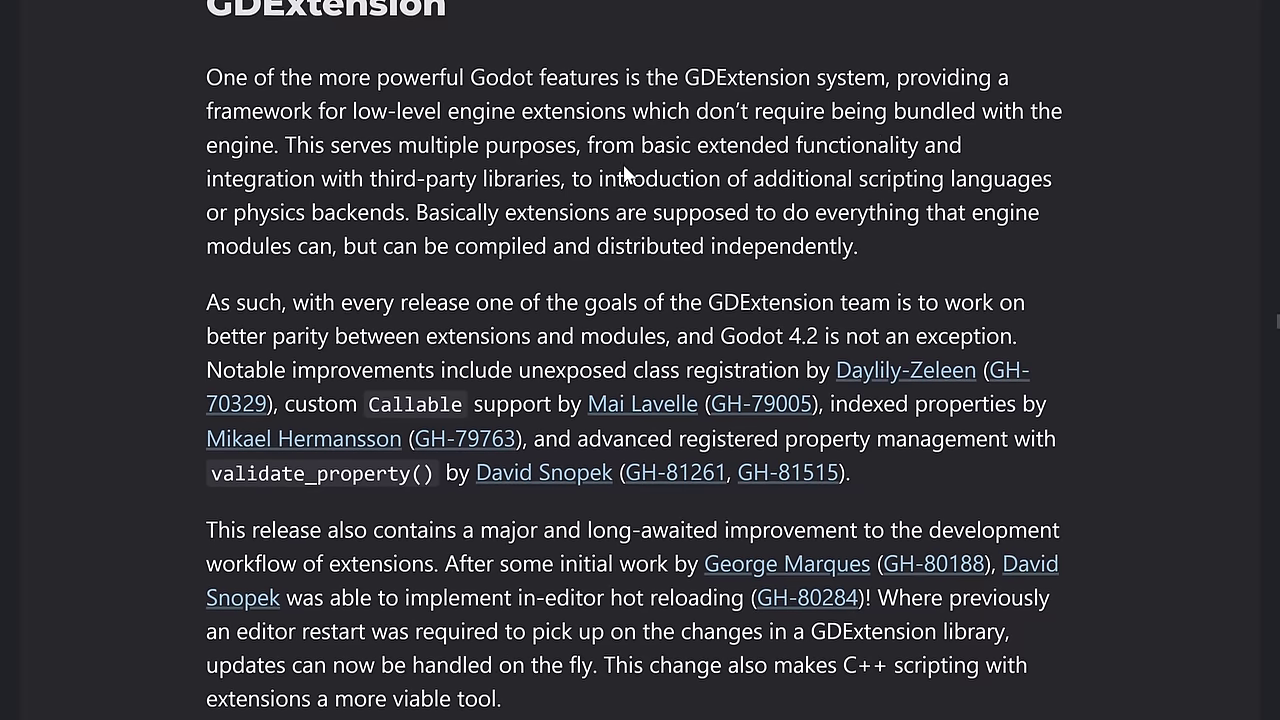
{"action": "scroll", "coordinate": [623, 172], "scroll_direction": "down", "scroll_amount": 1}
{"action": "scroll", "coordinate": [623, 164], "scroll_direction": "down", "scroll_amount": 3}
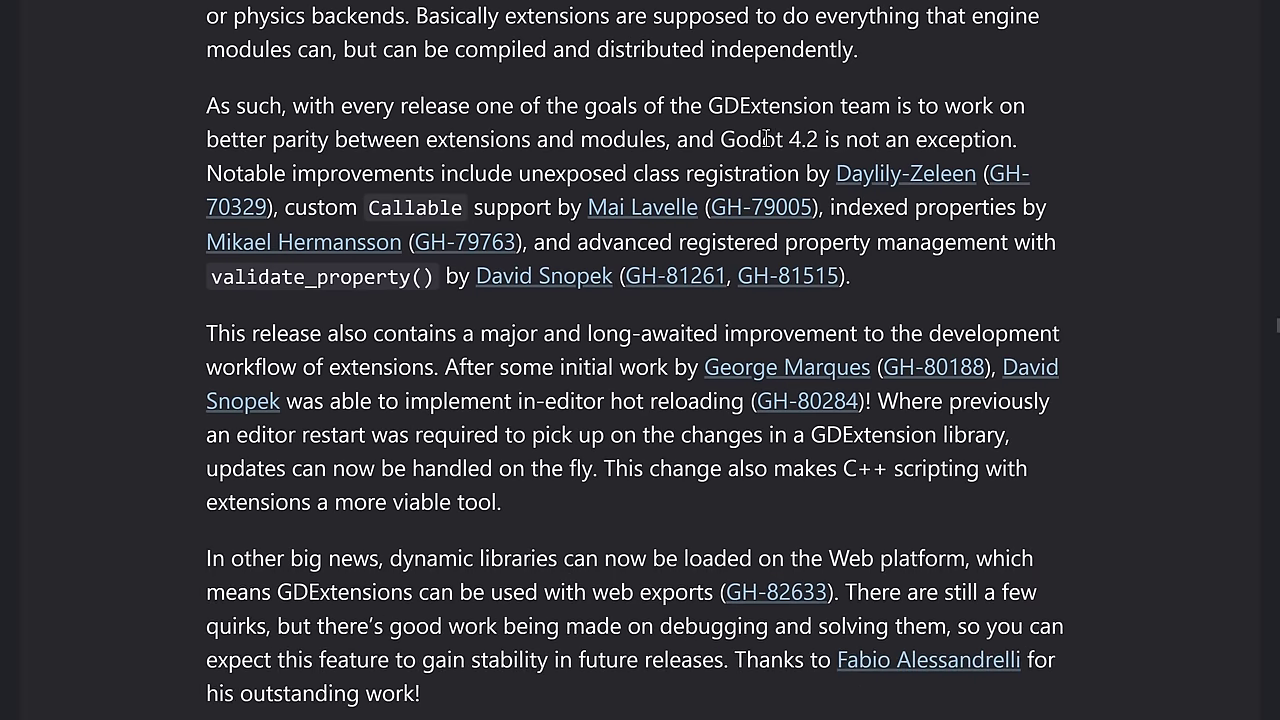
{"action": "scroll", "coordinate": [500, 172], "scroll_direction": "down", "scroll_amount": 1}
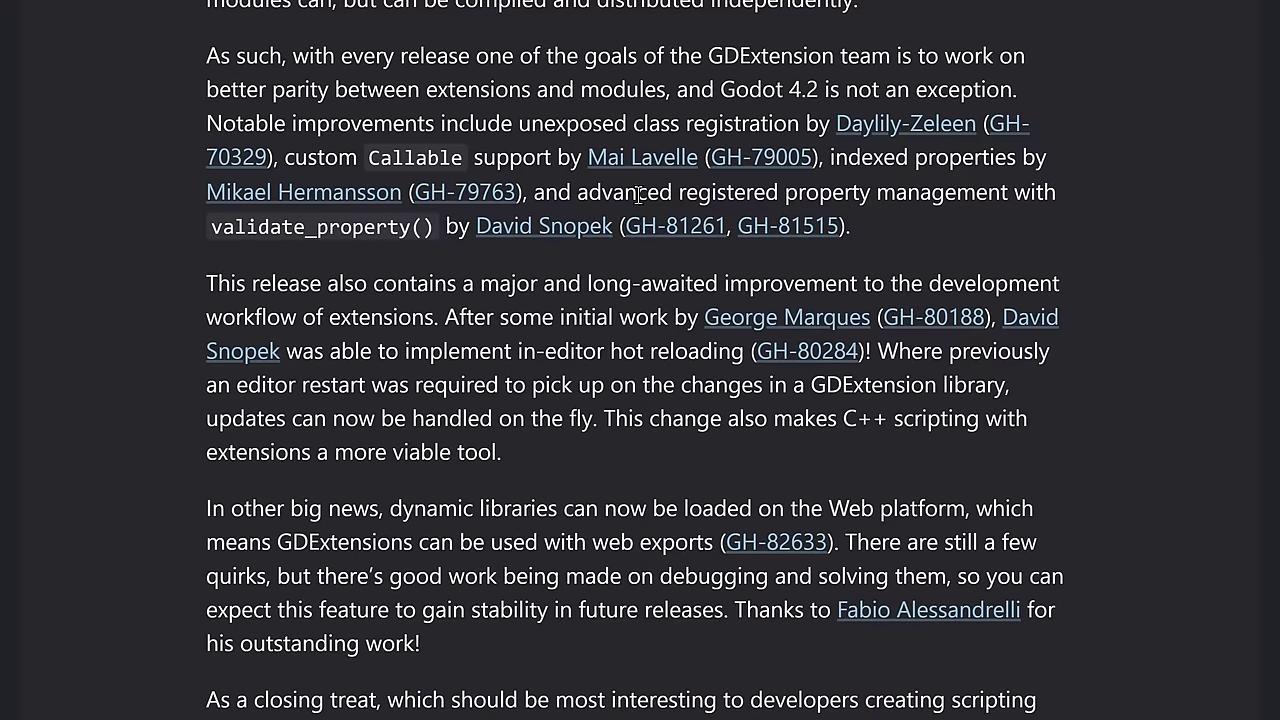
{"action": "scroll", "coordinate": [637, 193], "scroll_direction": "down", "scroll_amount": 2}
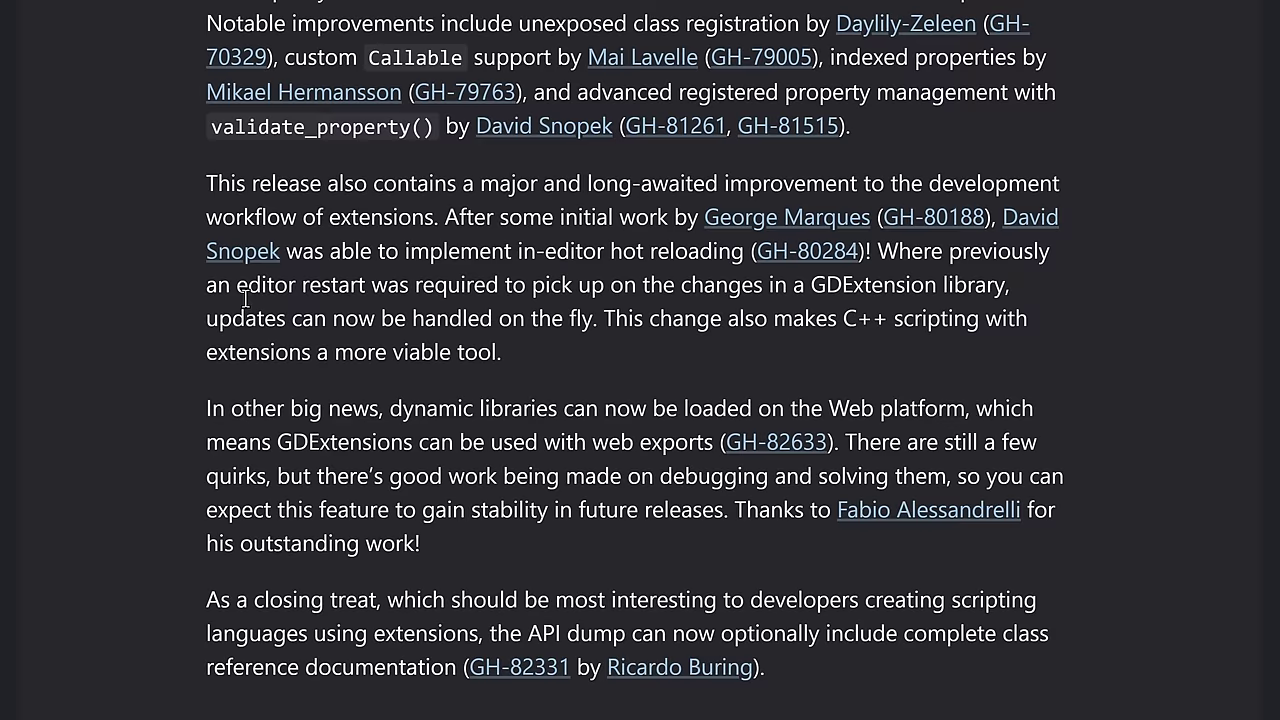
{"action": "left_click_drag", "start_coordinate": [503, 352], "coordinate": [471, 326]}
{"action": "left_click", "coordinate": [540, 343]}
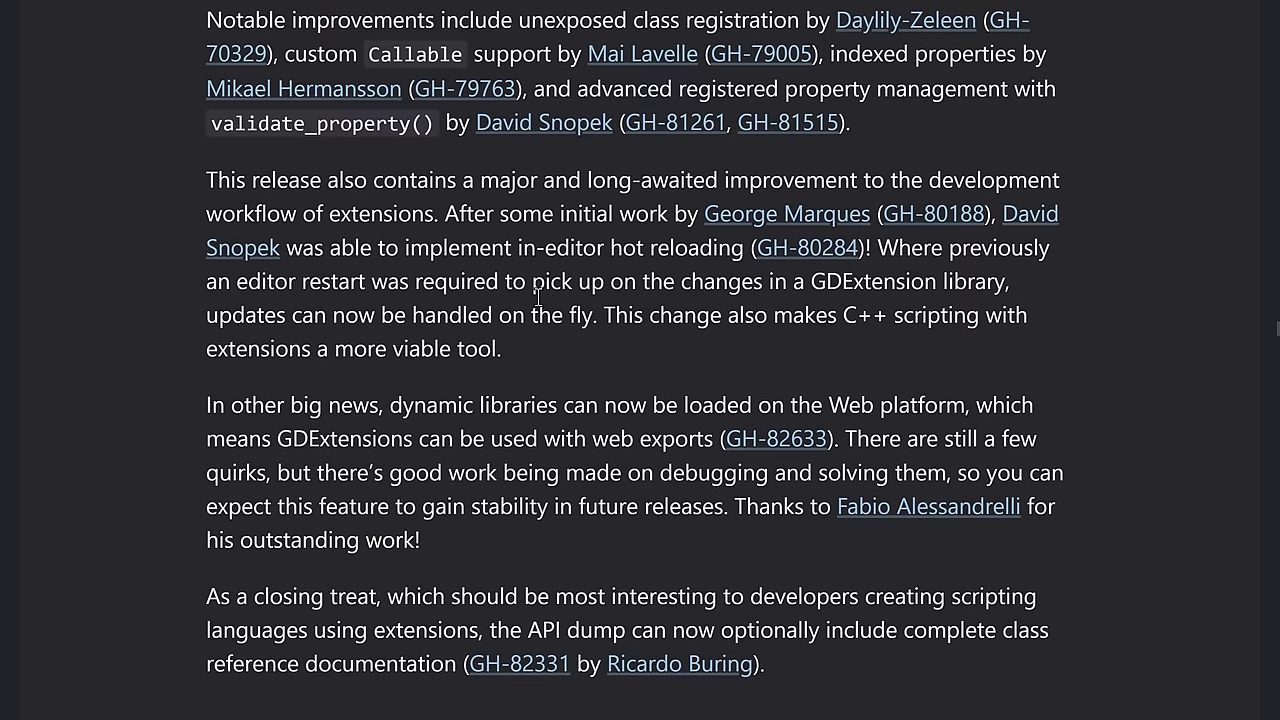
Step: Continue down until the GUI and theming heading with focus management reaches the top
{"action": "scroll", "coordinate": [536, 300], "scroll_direction": "down", "scroll_amount": 3}
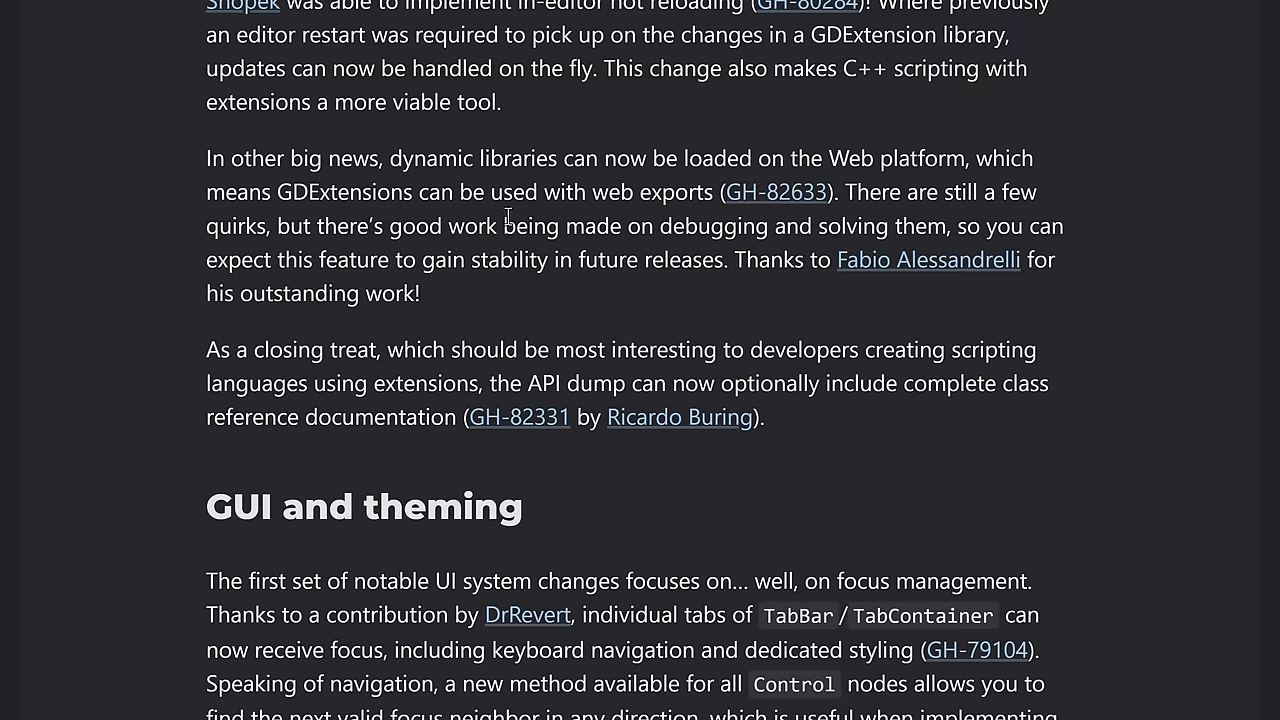
{"action": "scroll", "coordinate": [576, 213], "scroll_direction": "down", "scroll_amount": 1}
{"action": "scroll", "coordinate": [576, 213], "scroll_direction": "down", "scroll_amount": 1}
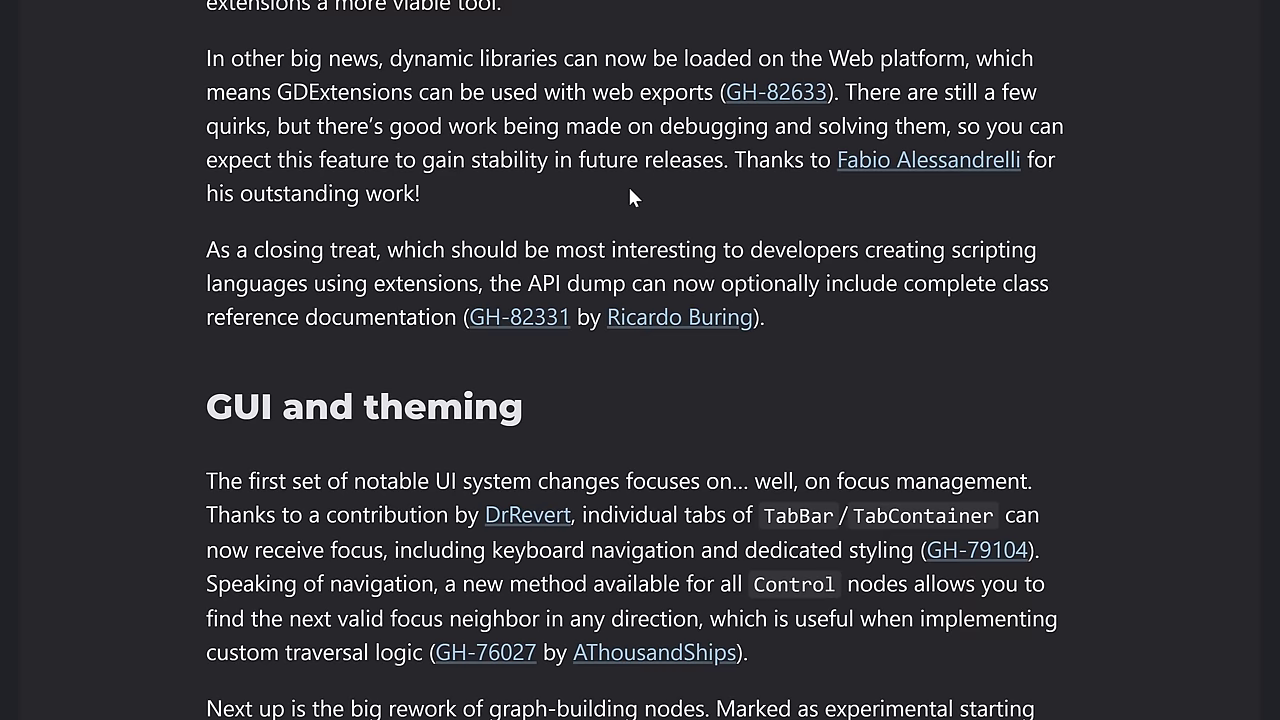
{"action": "scroll", "coordinate": [629, 195], "scroll_direction": "down", "scroll_amount": 7}
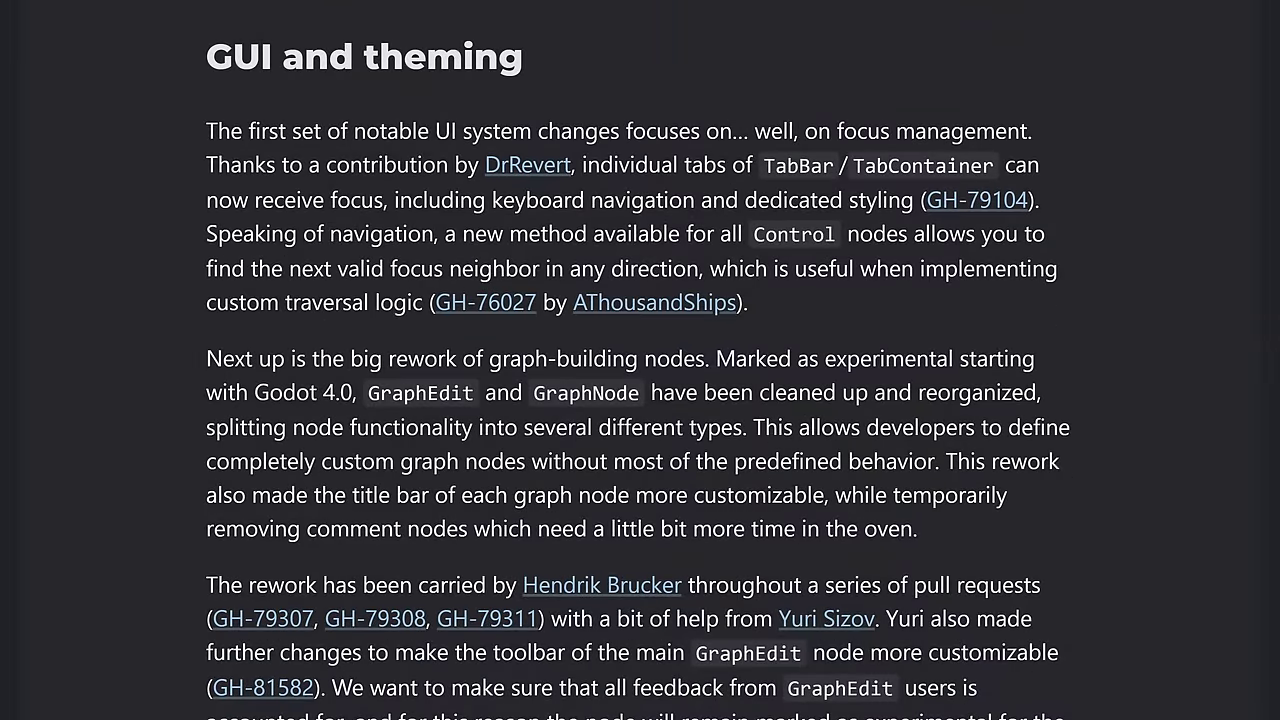
Step: Scroll past the GraphEdit screenshot, theming and VideoStreamPlayer looping notes to Import and asset pipeline
{"action": "scroll", "coordinate": [421, 162], "scroll_direction": "down", "scroll_amount": 2}
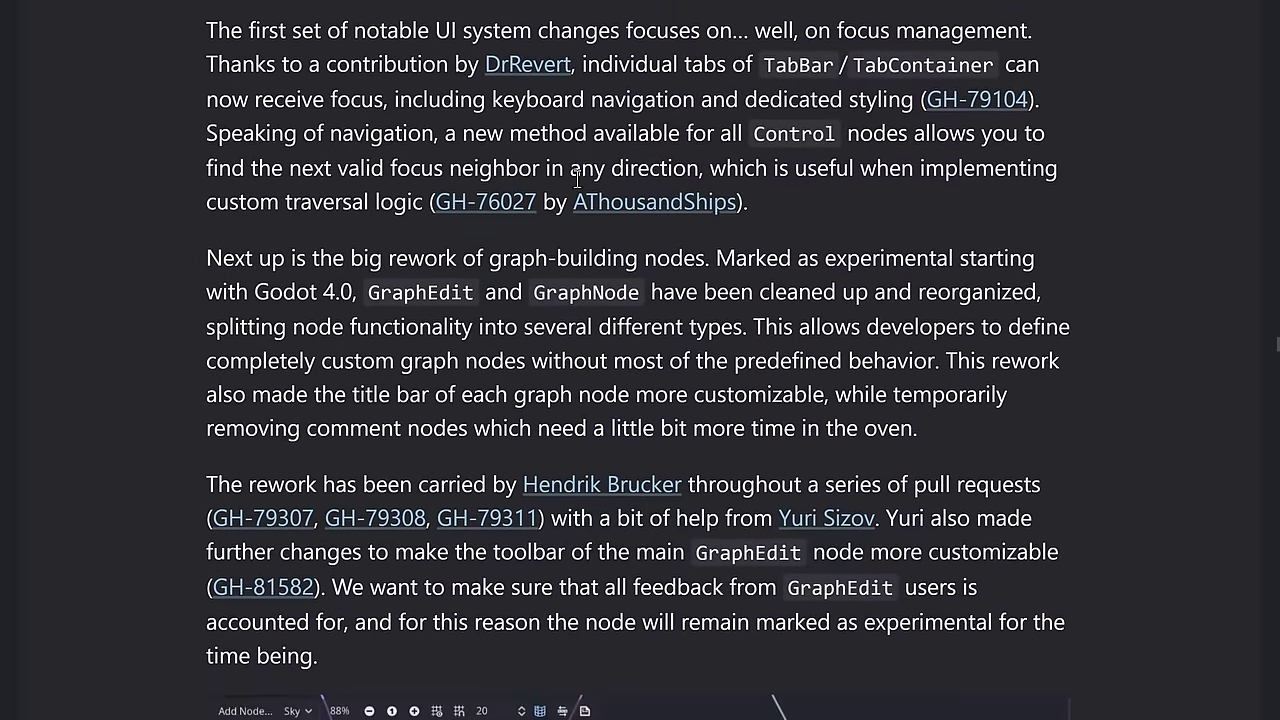
{"action": "scroll", "coordinate": [576, 180], "scroll_direction": "down", "scroll_amount": 3}
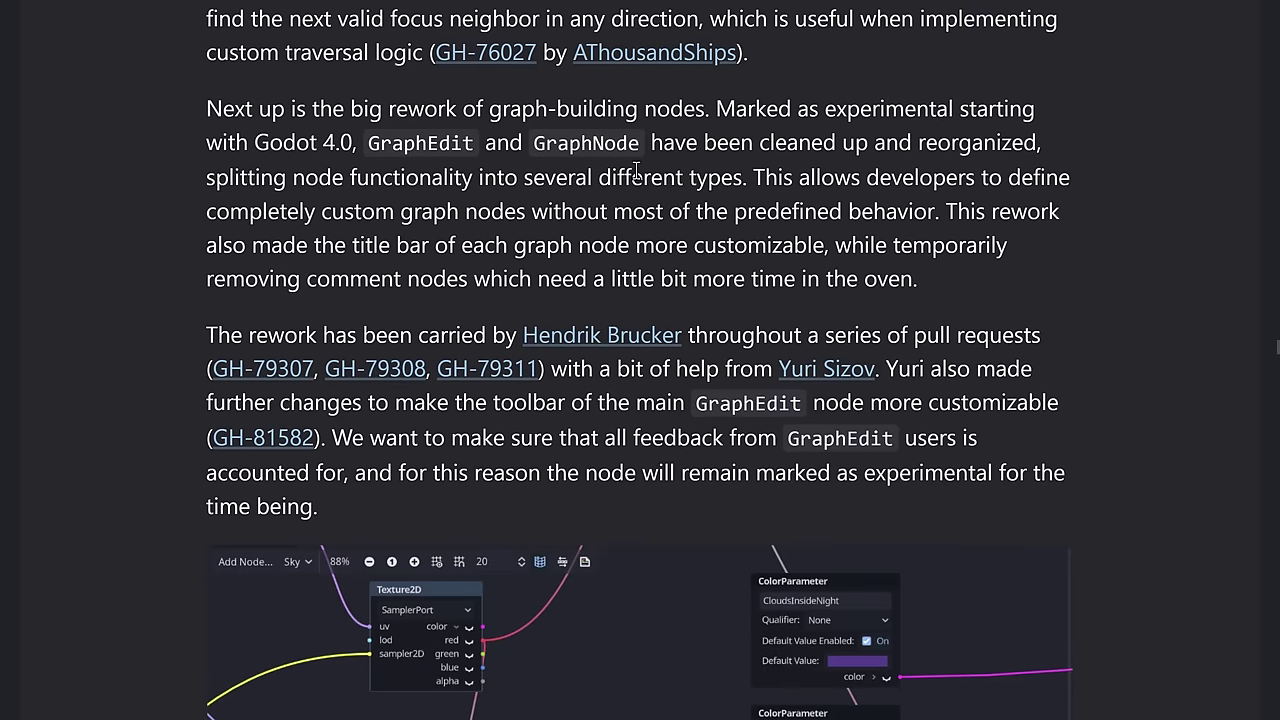
{"action": "scroll", "coordinate": [597, 181], "scroll_direction": "down", "scroll_amount": 1}
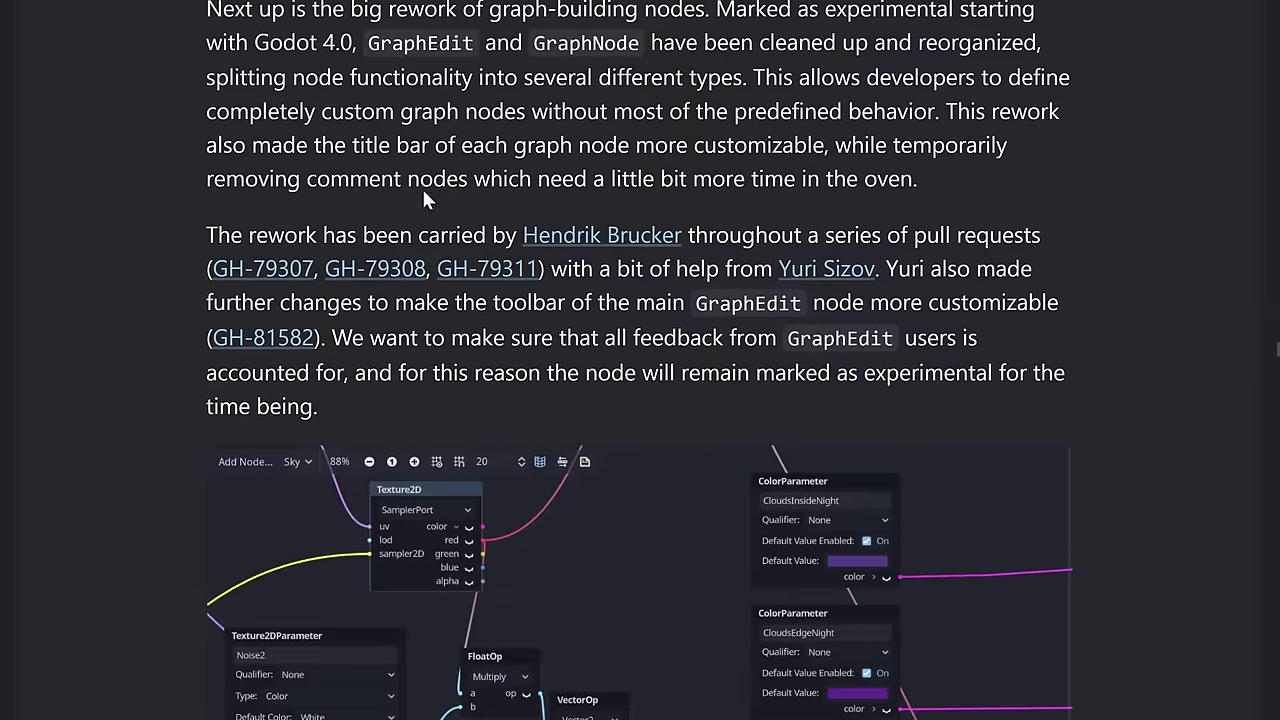
{"action": "scroll", "coordinate": [424, 199], "scroll_direction": "down", "scroll_amount": 2}
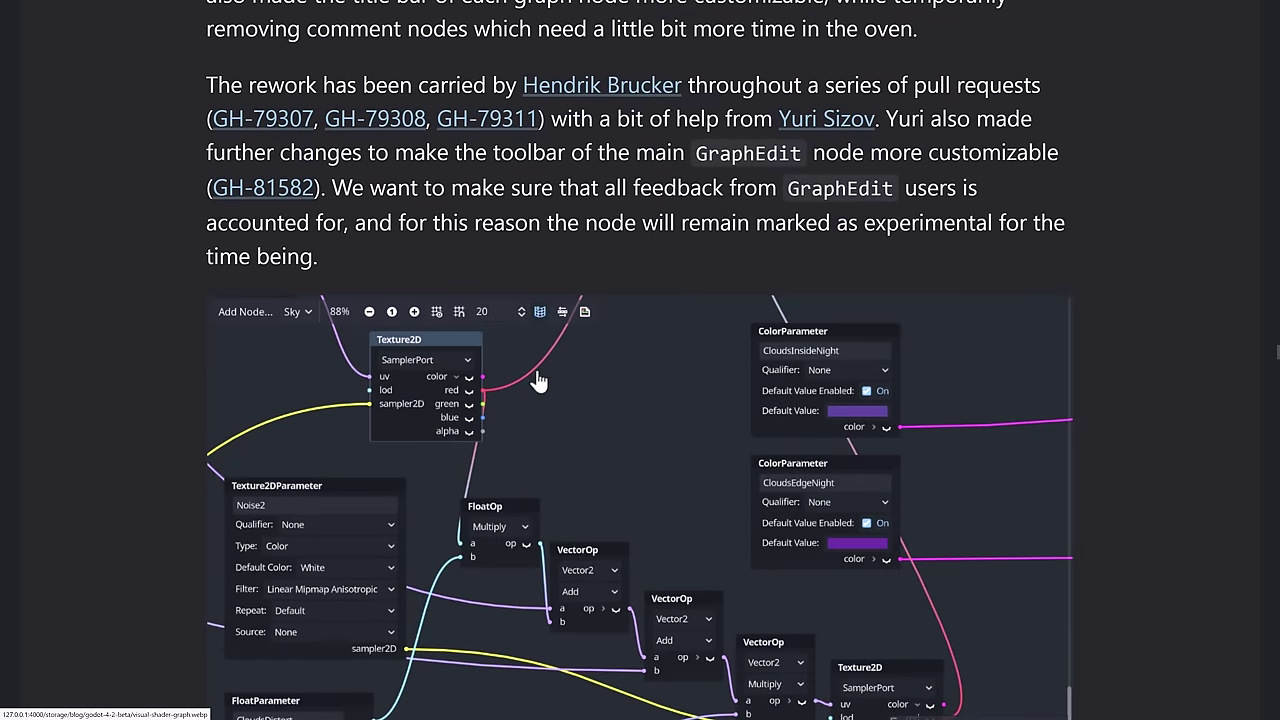
{"action": "scroll", "coordinate": [590, 371], "scroll_direction": "down", "scroll_amount": 1}
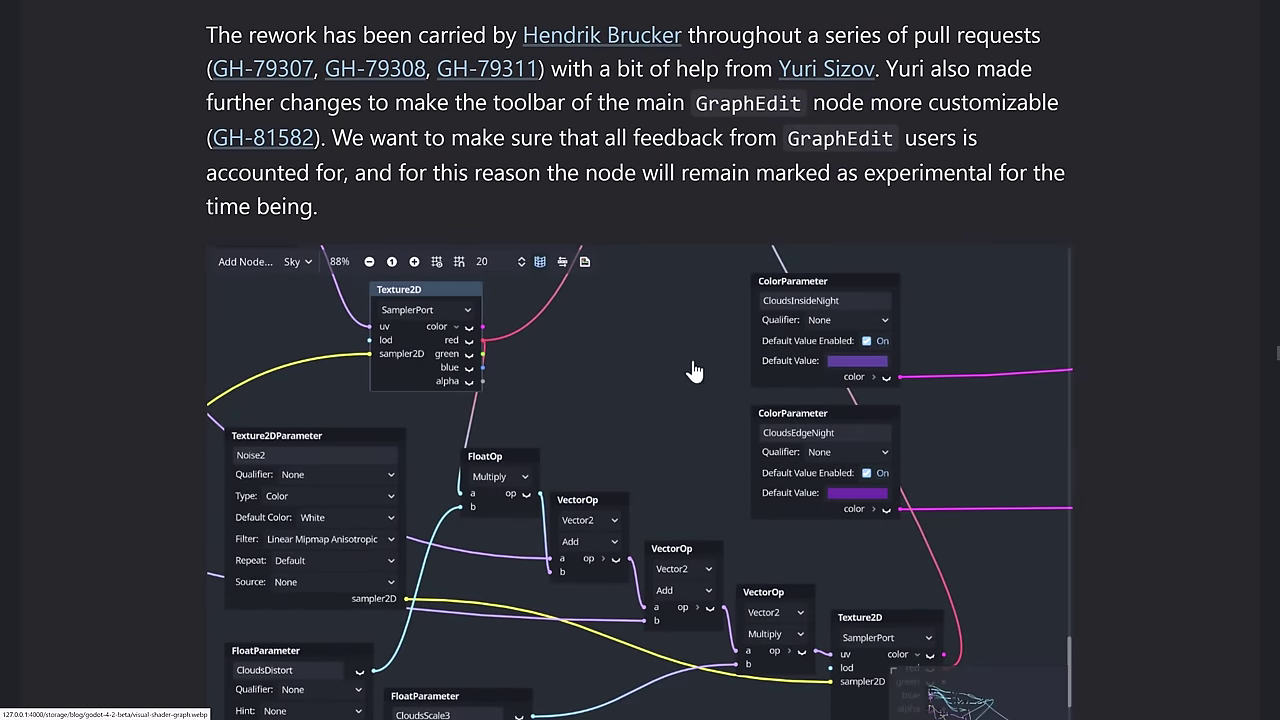
{"action": "scroll", "coordinate": [694, 371], "scroll_direction": "down", "scroll_amount": 3}
{"action": "scroll", "coordinate": [723, 237], "scroll_direction": "down", "scroll_amount": 2}
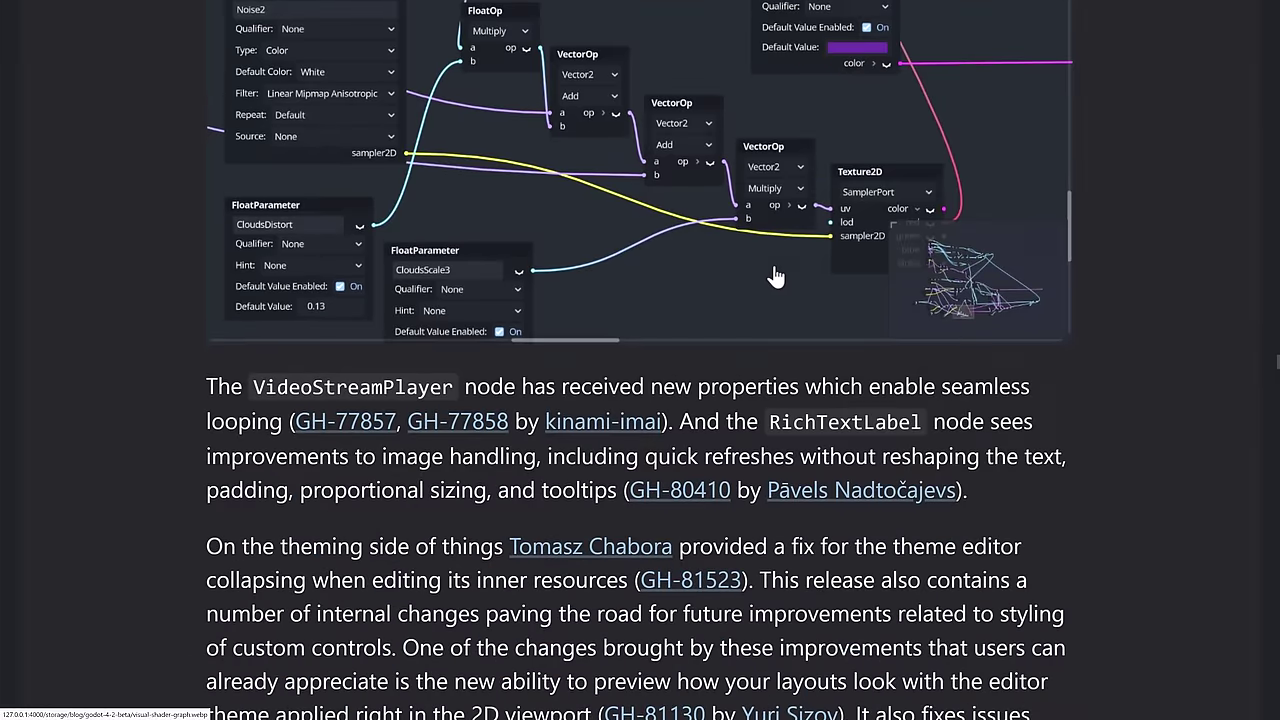
{"action": "scroll", "coordinate": [776, 277], "scroll_direction": "down", "scroll_amount": 2}
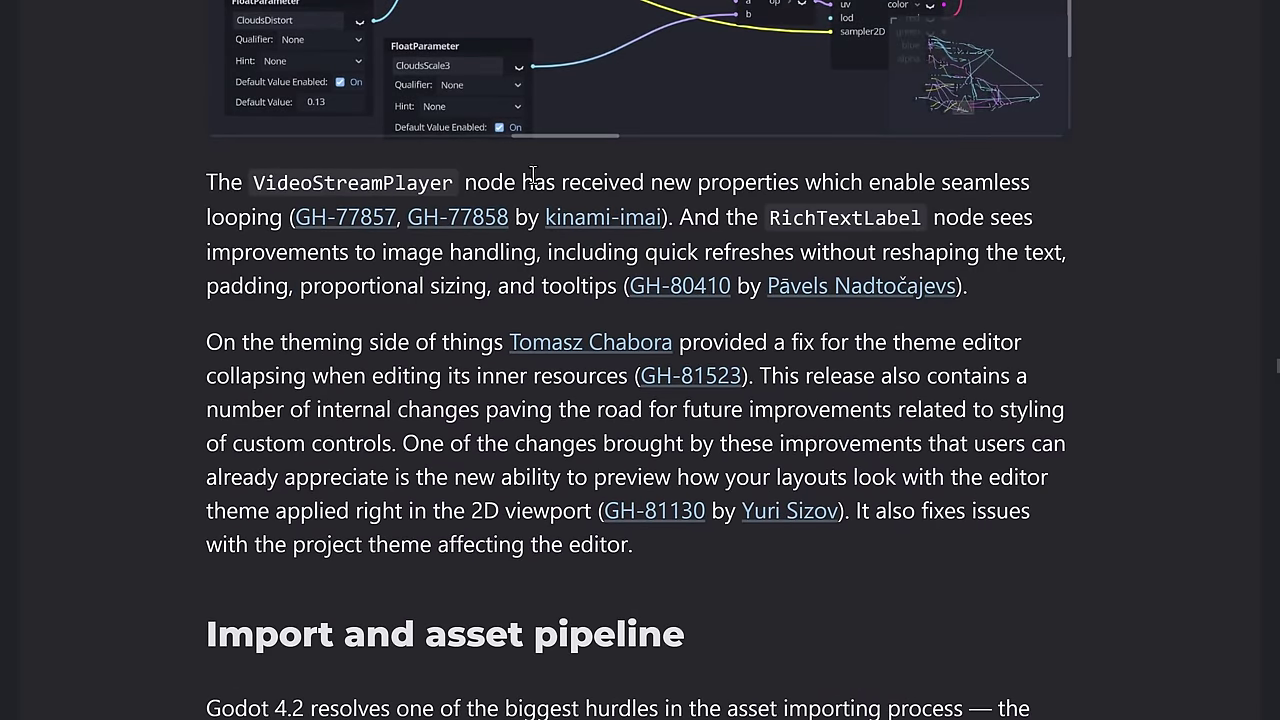
{"action": "scroll", "coordinate": [346, 242], "scroll_direction": "down", "scroll_amount": 2}
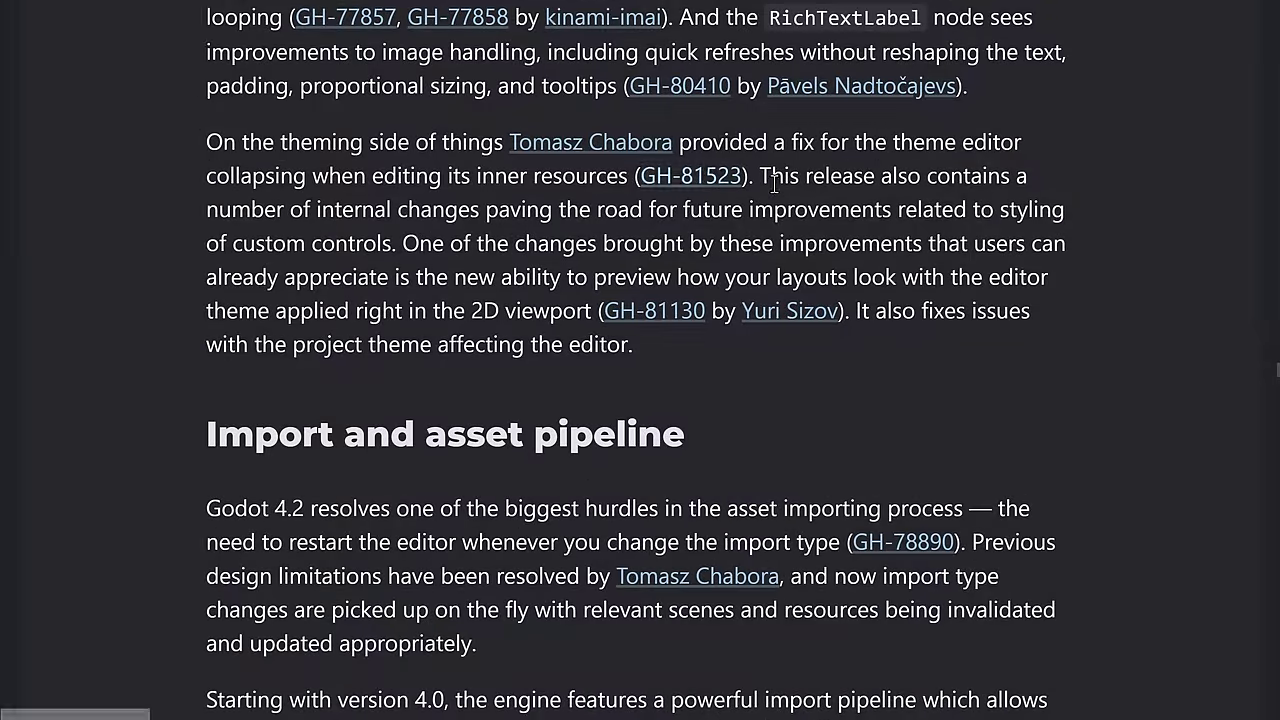
{"action": "scroll", "coordinate": [387, 217], "scroll_direction": "down", "scroll_amount": 3}
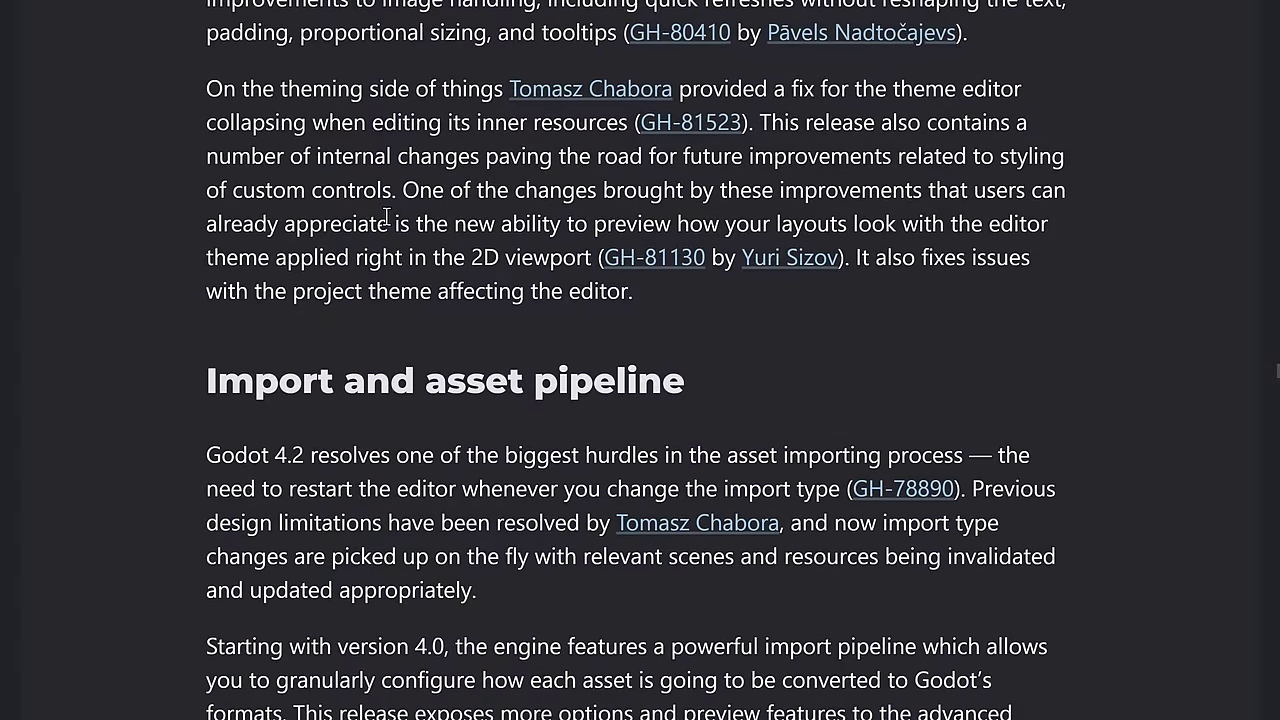
Step: Read past the GLTF emissive-strength and KTX import notes until the Input heading shows
{"action": "scroll", "coordinate": [387, 217], "scroll_direction": "down", "scroll_amount": 1}
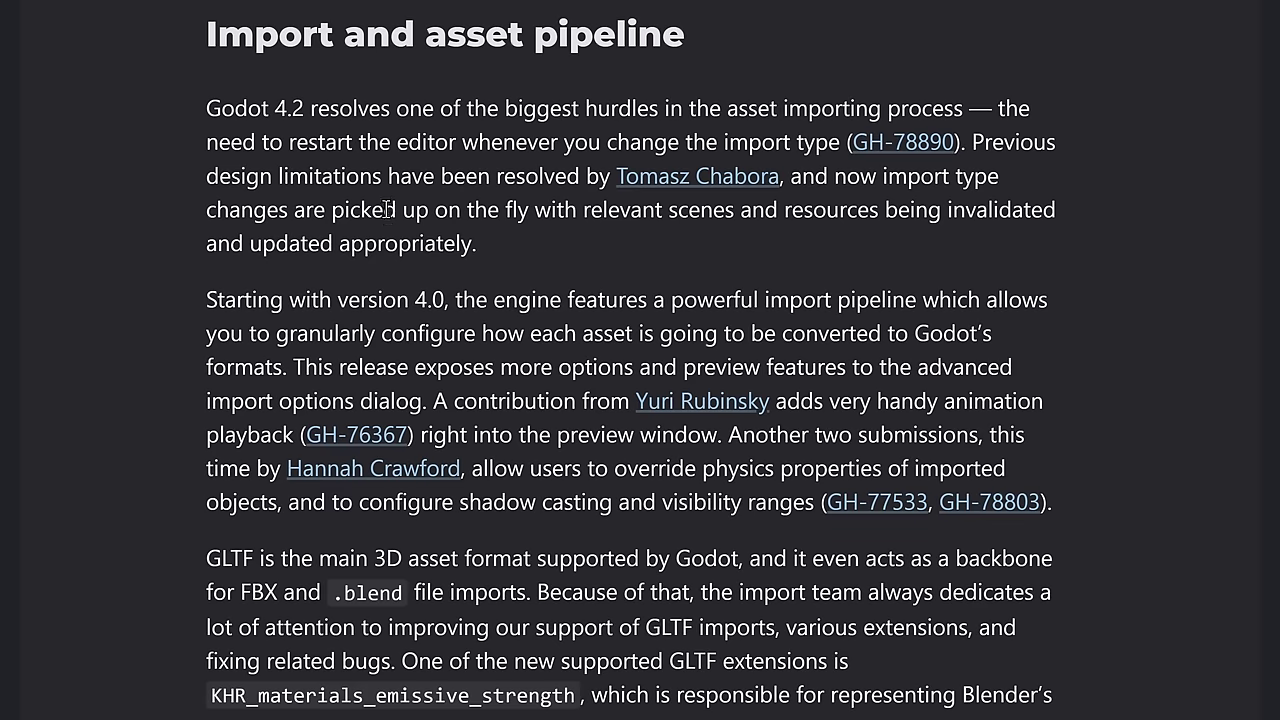
{"action": "scroll", "coordinate": [550, 237], "scroll_direction": "down", "scroll_amount": 3}
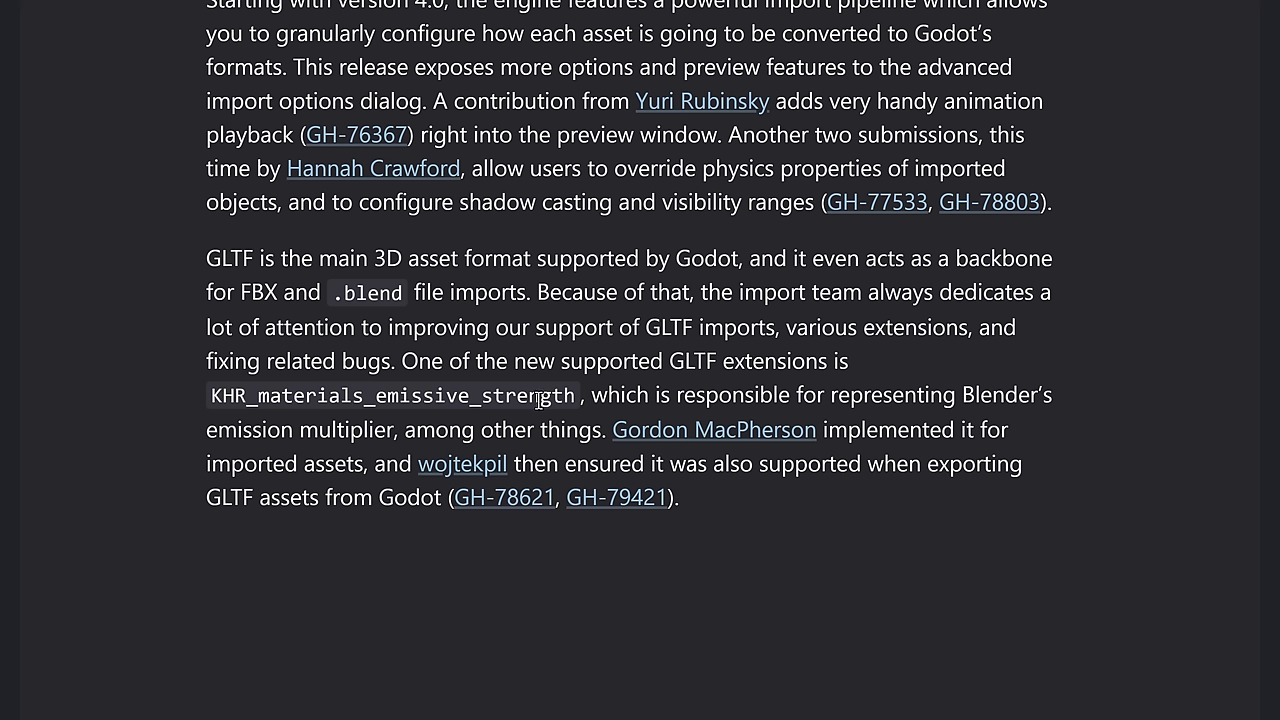
{"action": "scroll", "coordinate": [538, 400], "scroll_direction": "down", "scroll_amount": 3}
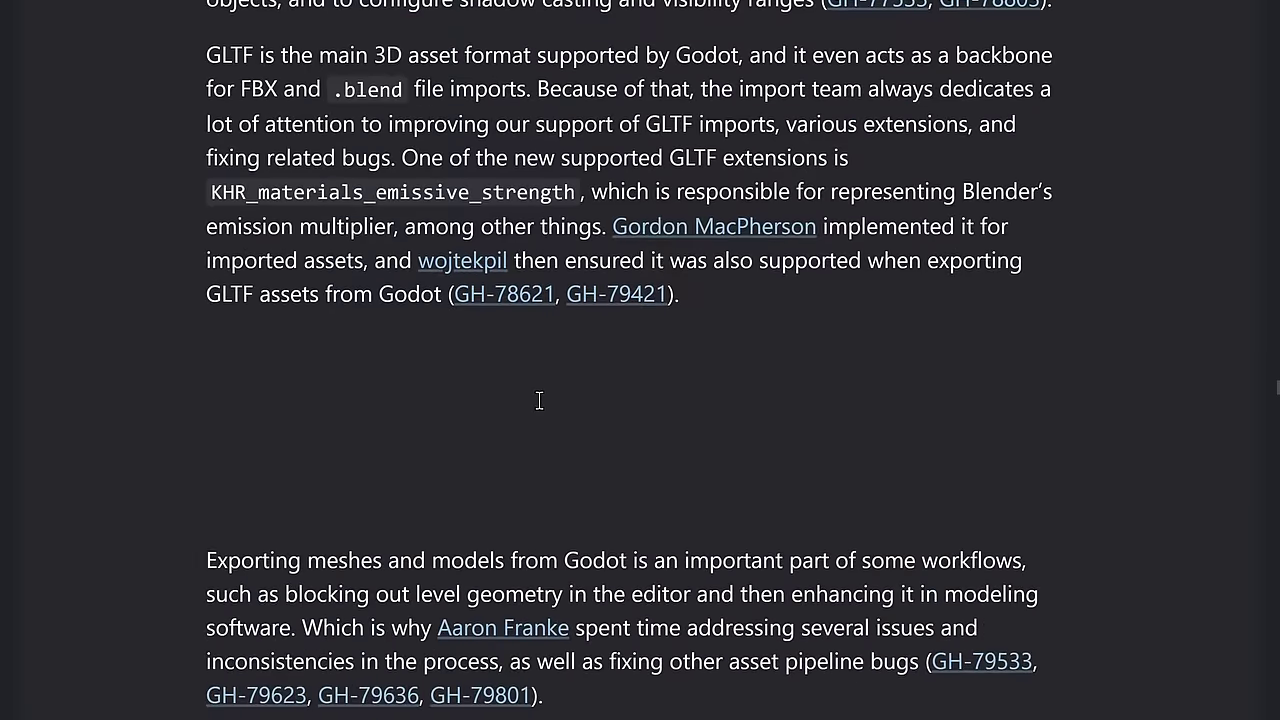
{"action": "scroll", "coordinate": [538, 400], "scroll_direction": "down", "scroll_amount": 3}
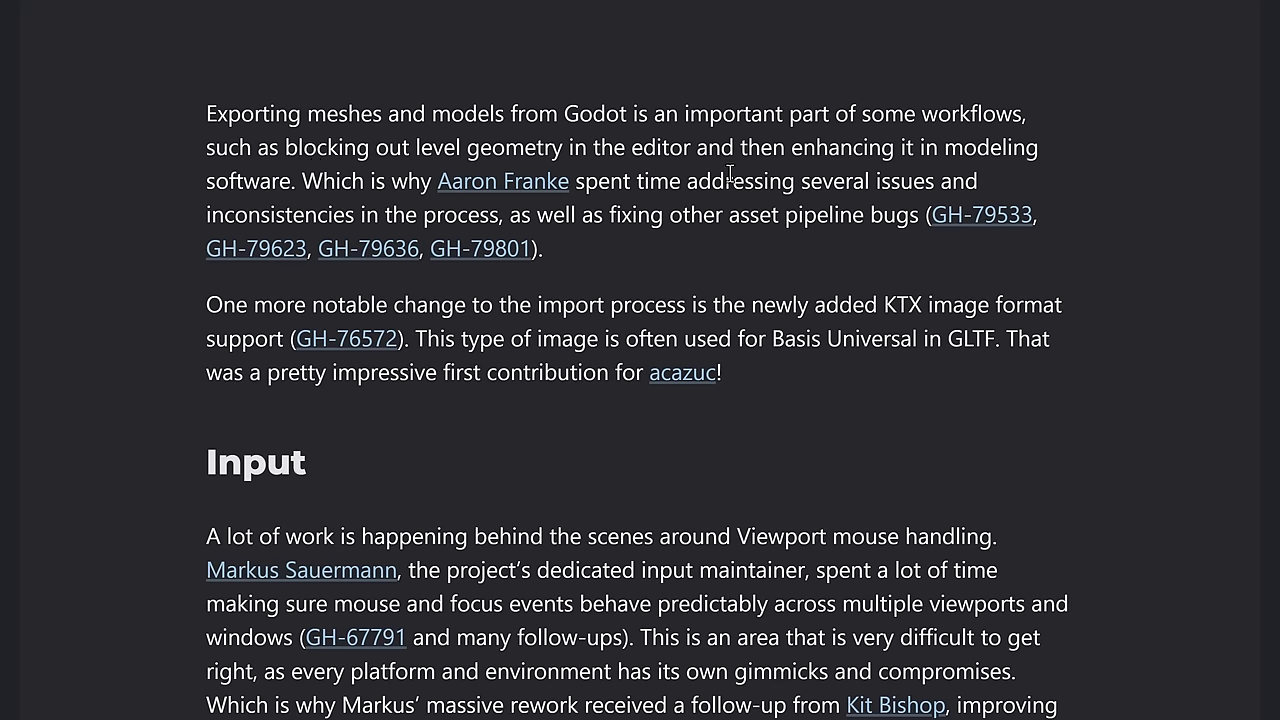
Step: Scroll through Input and Multiplayer and networking, including the ENet security-fix paragraph
{"action": "scroll", "coordinate": [643, 262], "scroll_direction": "down", "scroll_amount": 1}
{"action": "scroll", "coordinate": [645, 272], "scroll_direction": "down", "scroll_amount": 2}
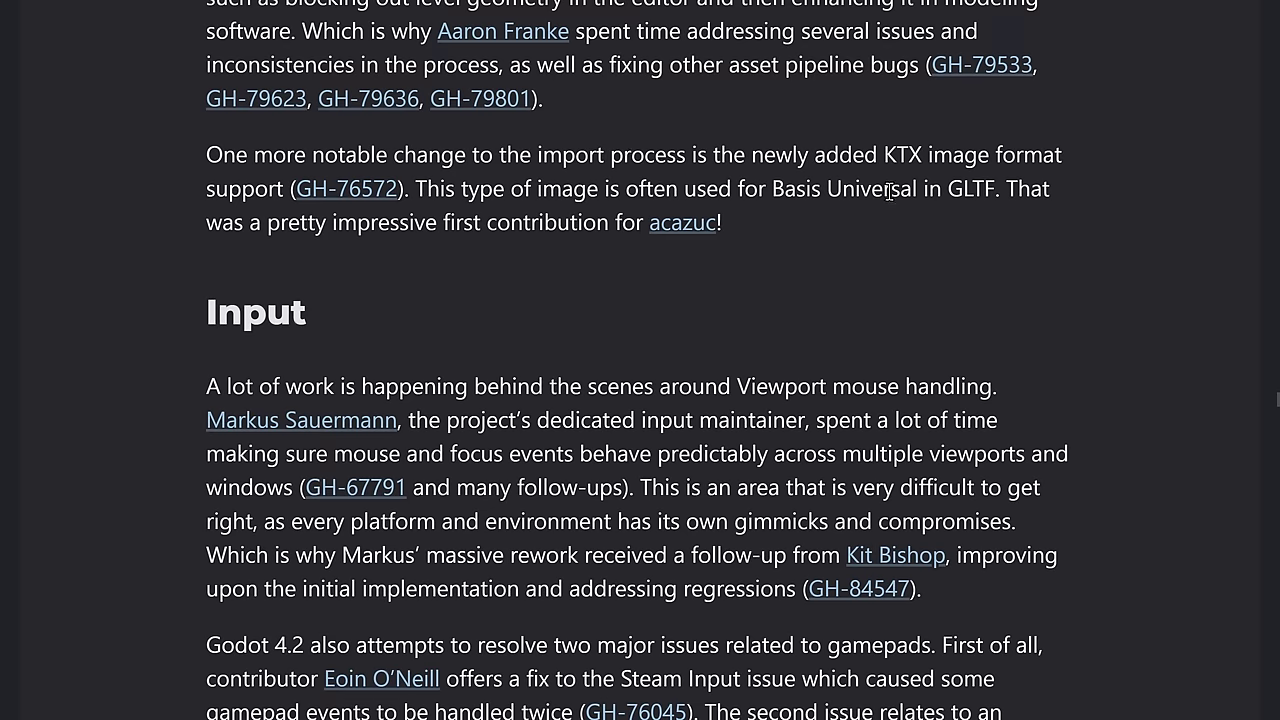
{"action": "scroll", "coordinate": [933, 272], "scroll_direction": "down", "scroll_amount": 6}
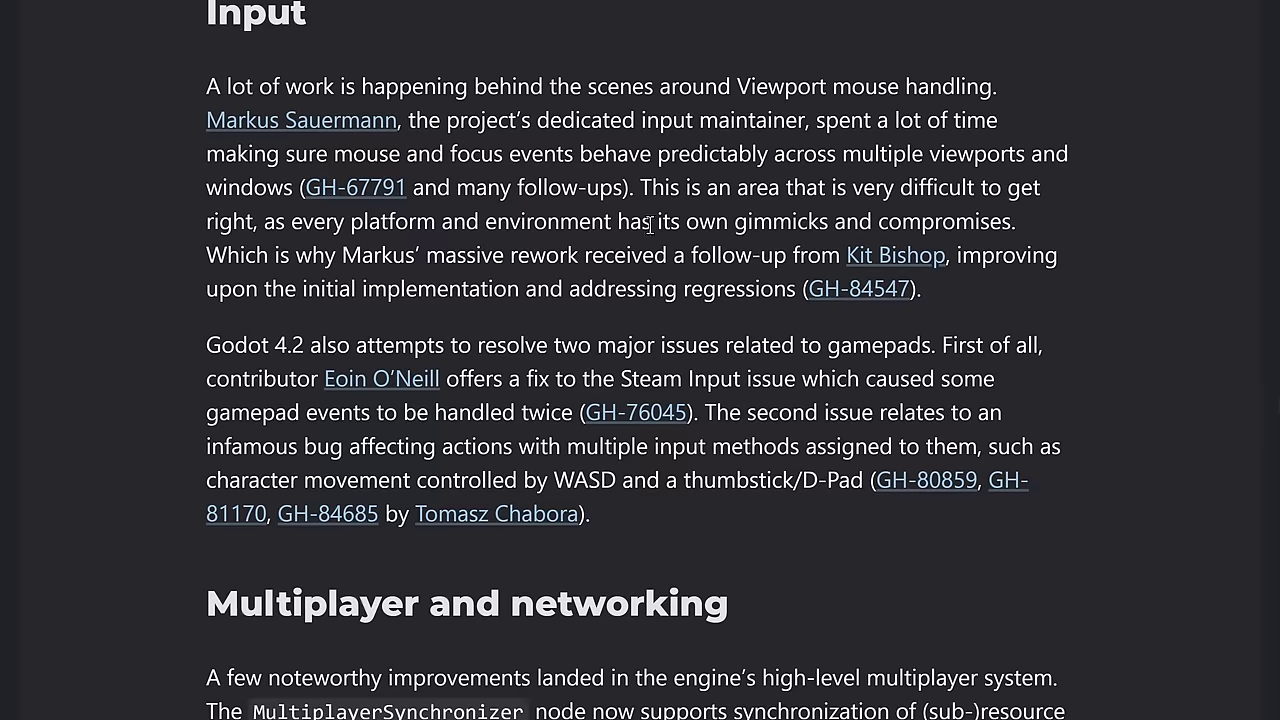
{"action": "scroll", "coordinate": [655, 222], "scroll_direction": "down", "scroll_amount": 4}
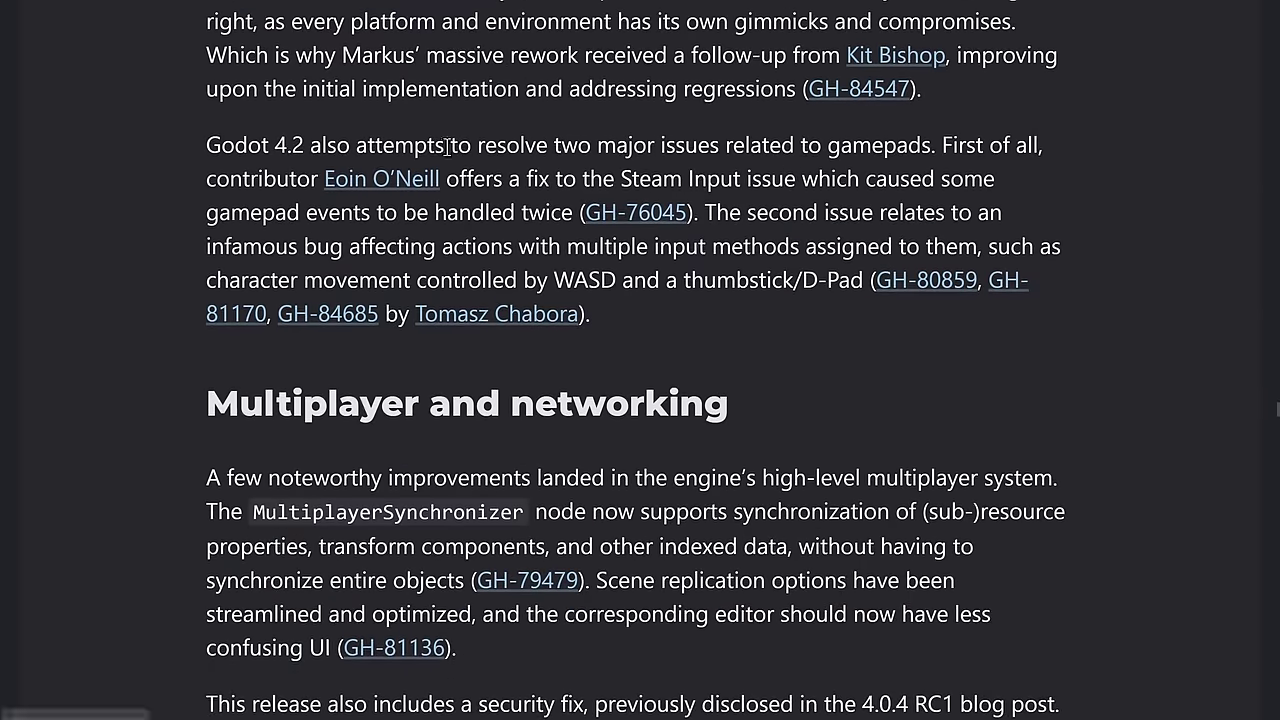
{"action": "scroll", "coordinate": [803, 168], "scroll_direction": "down", "scroll_amount": 7}
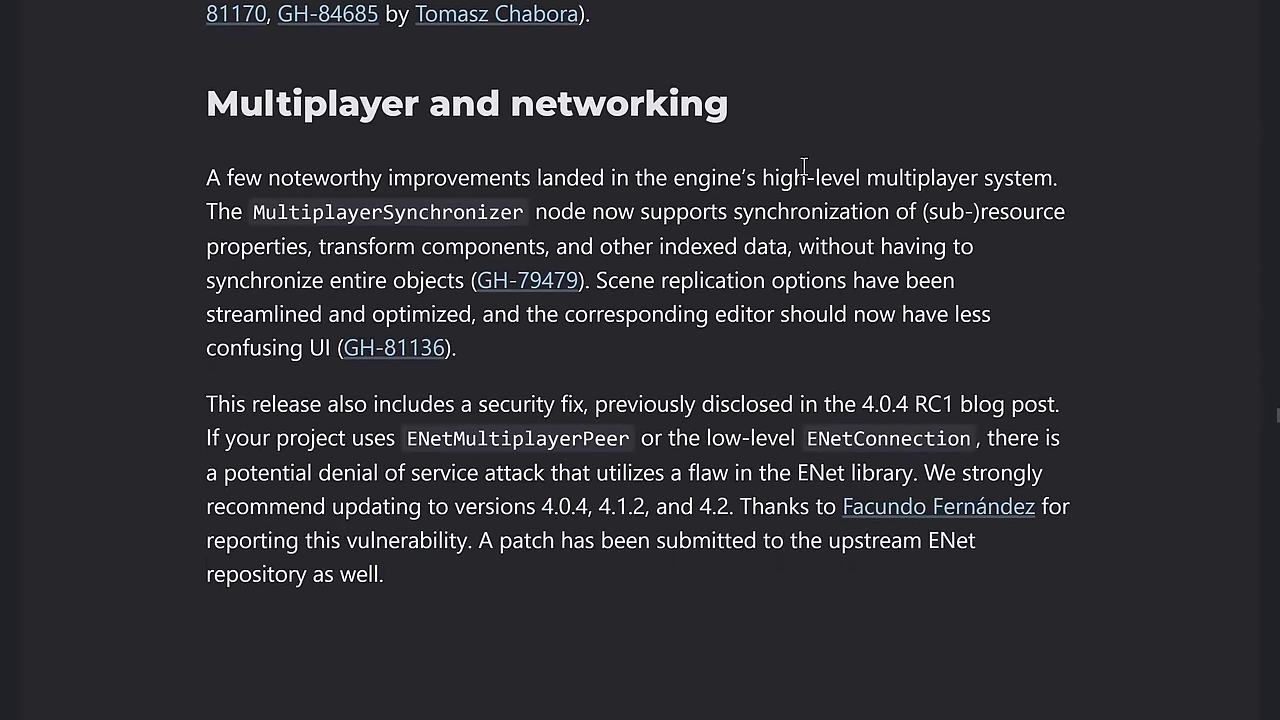
{"action": "scroll", "coordinate": [395, 125], "scroll_direction": "down", "scroll_amount": 1}
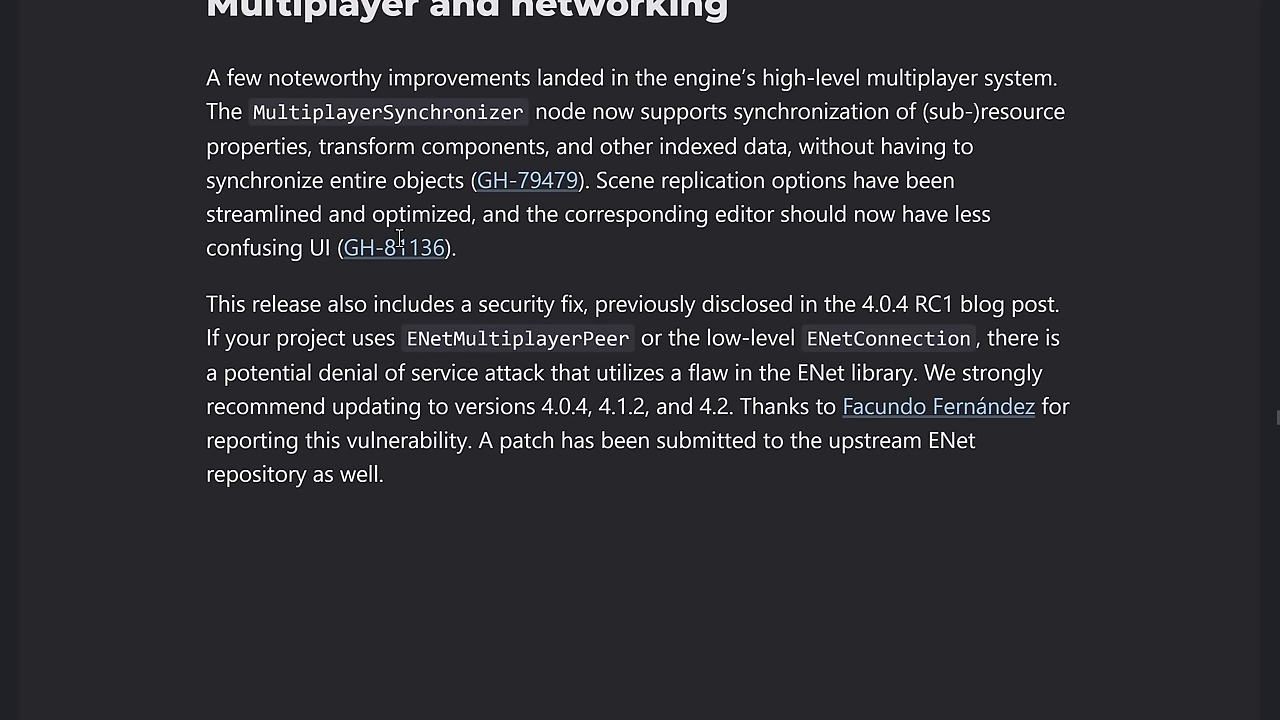
{"action": "scroll", "coordinate": [419, 230], "scroll_direction": "down", "scroll_amount": 3}
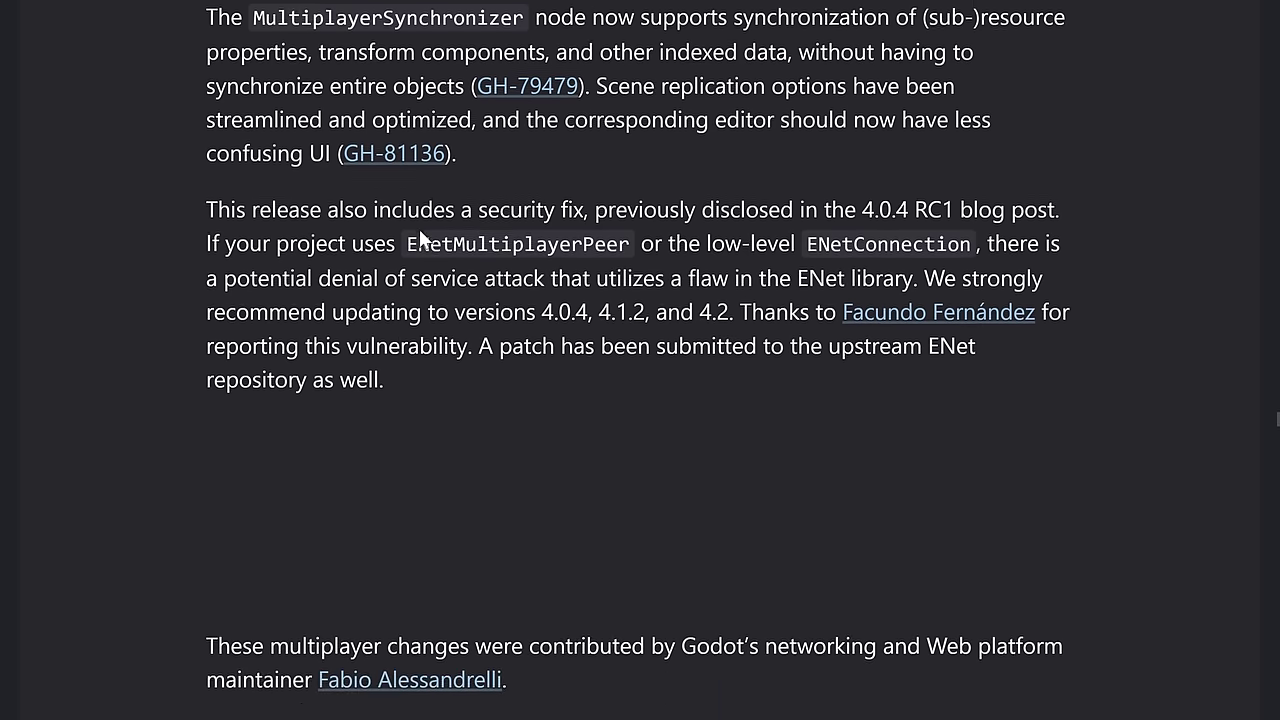
{"action": "scroll", "coordinate": [420, 235], "scroll_direction": "down", "scroll_amount": 9}
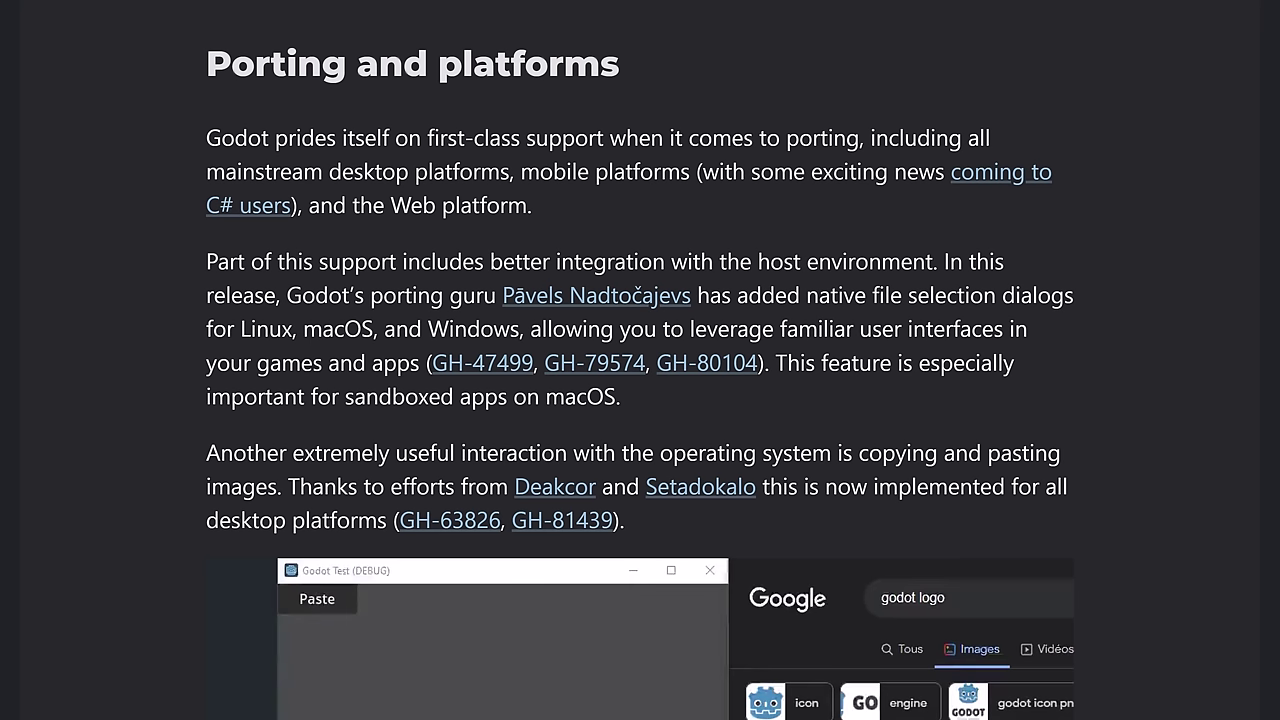
Step: Scroll past the image copy-paste demo video to the Android section on GH-76821
{"action": "scroll", "coordinate": [850, 312], "scroll_direction": "down", "scroll_amount": 1}
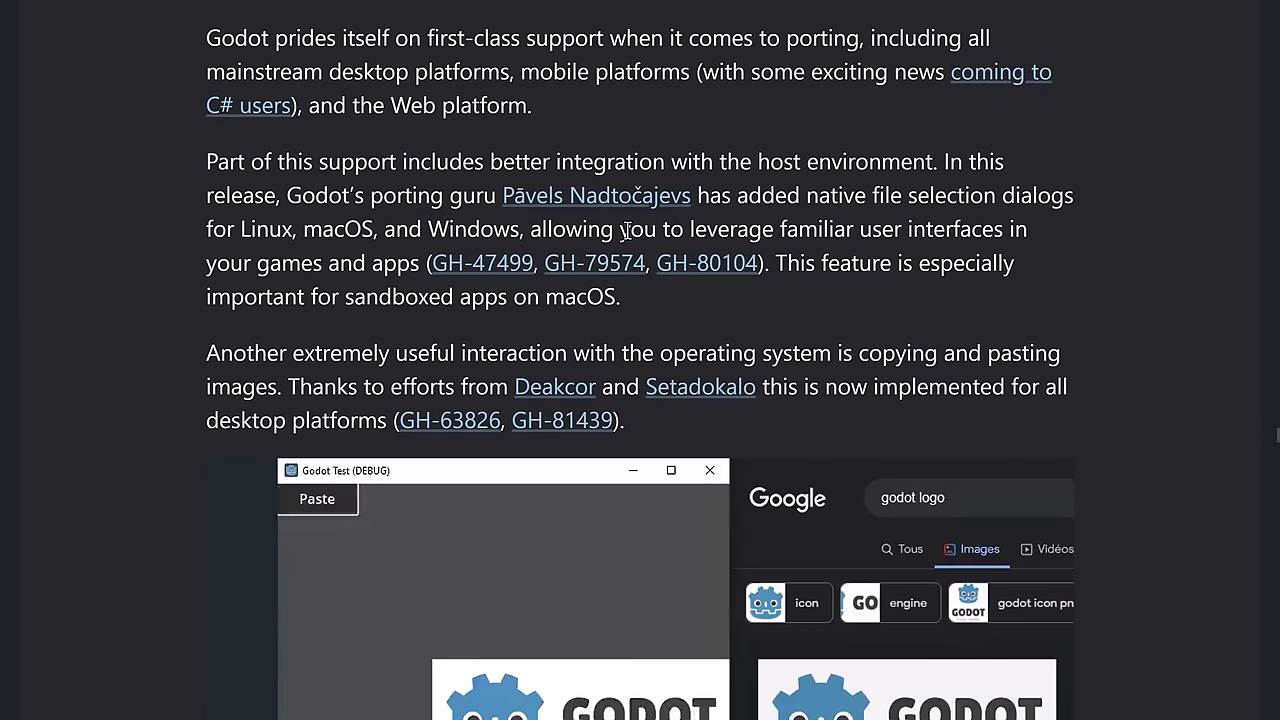
{"action": "scroll", "coordinate": [753, 395], "scroll_direction": "down", "scroll_amount": 1}
{"action": "scroll", "coordinate": [753, 360], "scroll_direction": "down", "scroll_amount": 1}
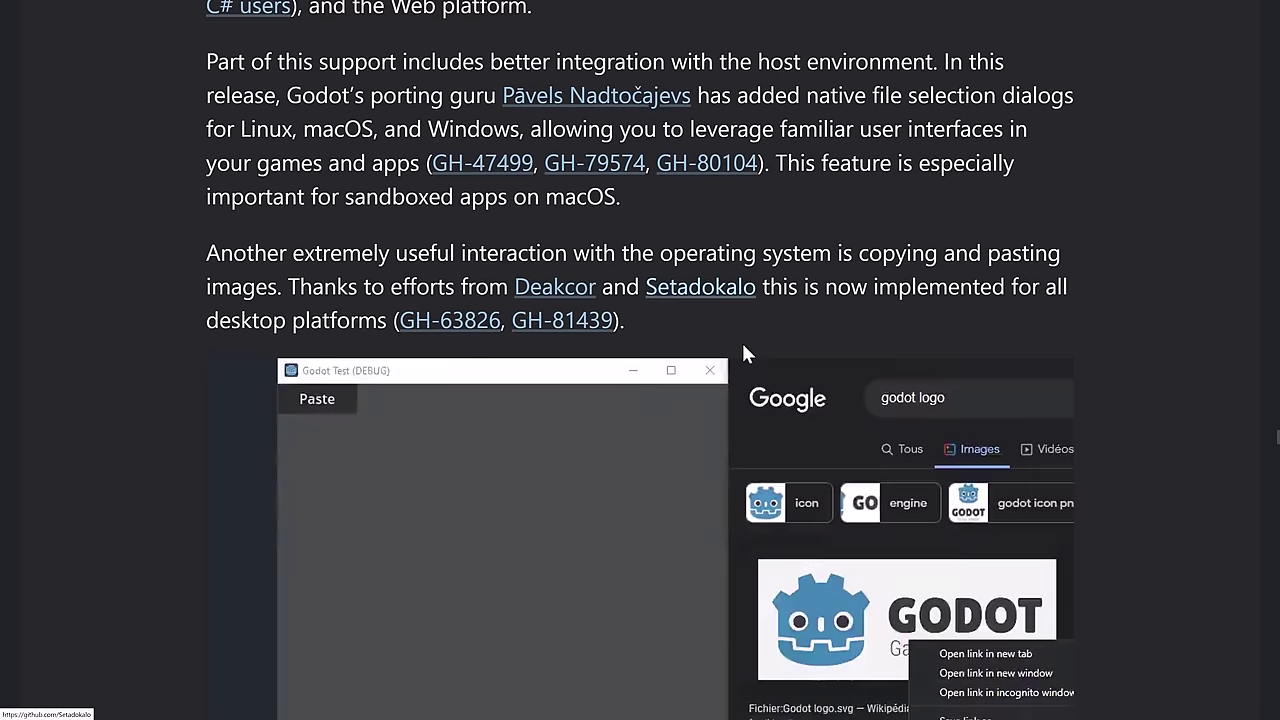
{"action": "scroll", "coordinate": [868, 185], "scroll_direction": "down", "scroll_amount": 2}
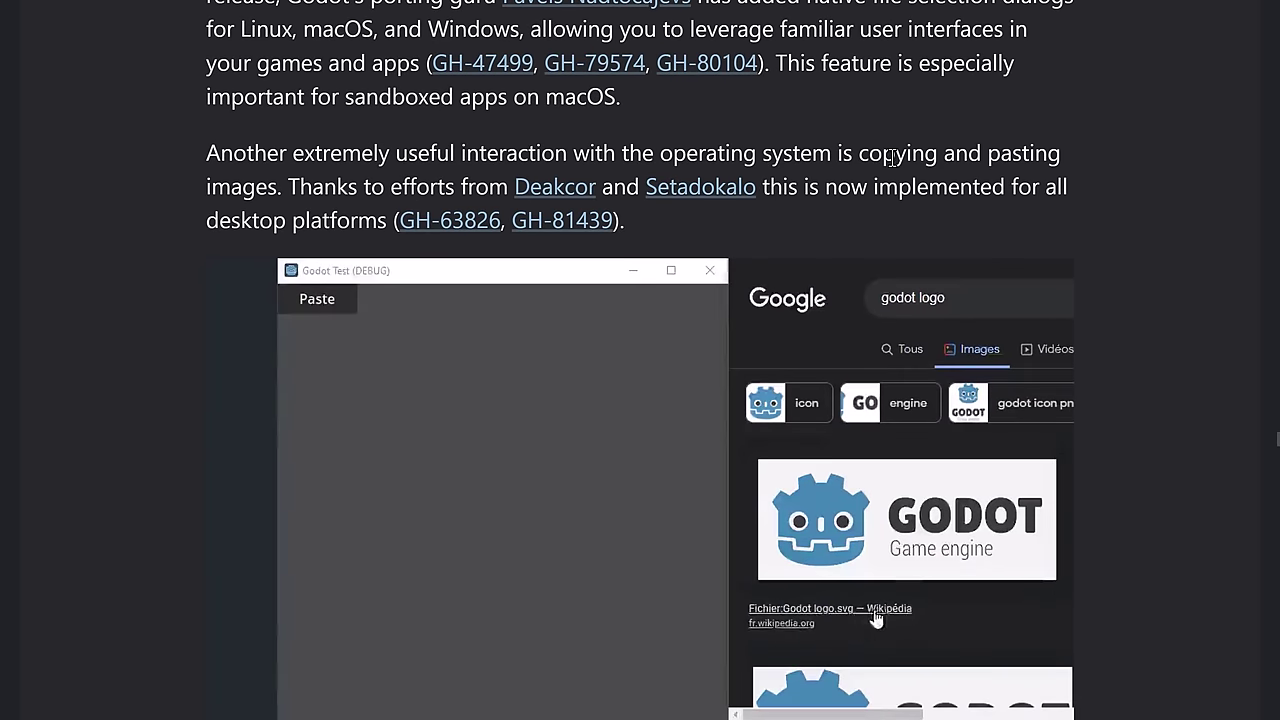
{"action": "scroll", "coordinate": [683, 268], "scroll_direction": "down", "scroll_amount": 6}
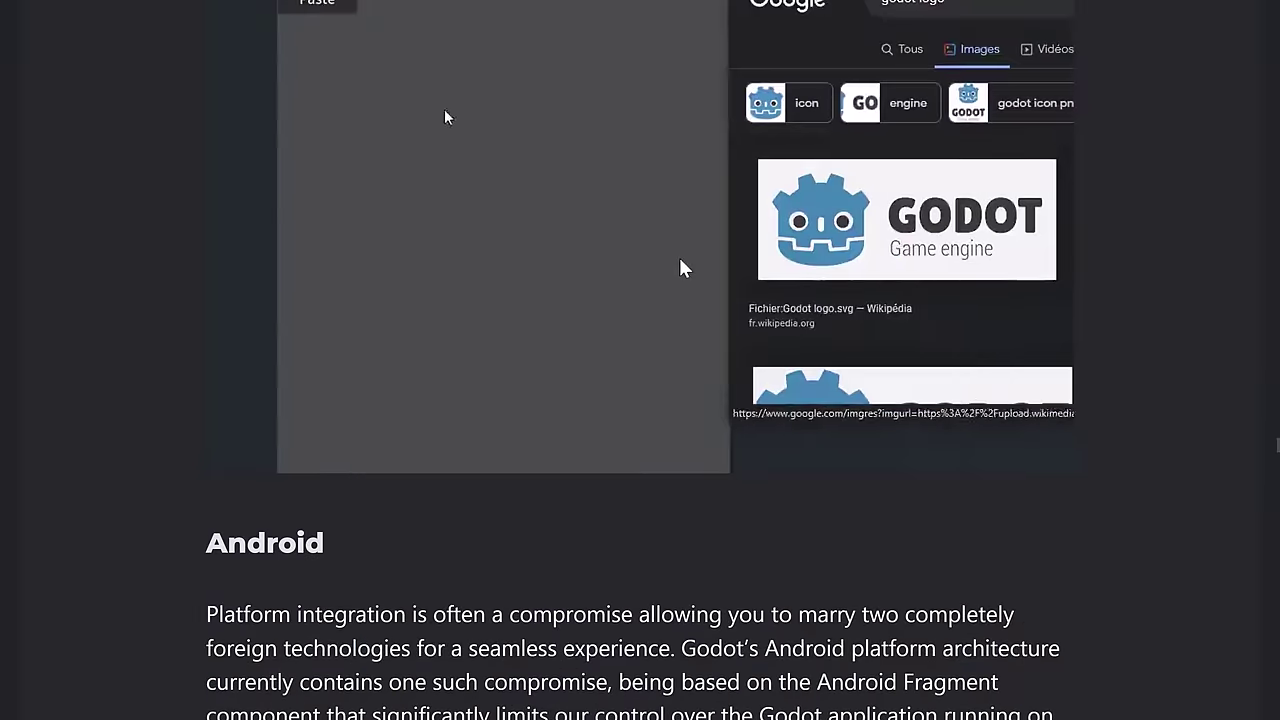
{"action": "scroll", "coordinate": [680, 266], "scroll_direction": "down", "scroll_amount": 10}
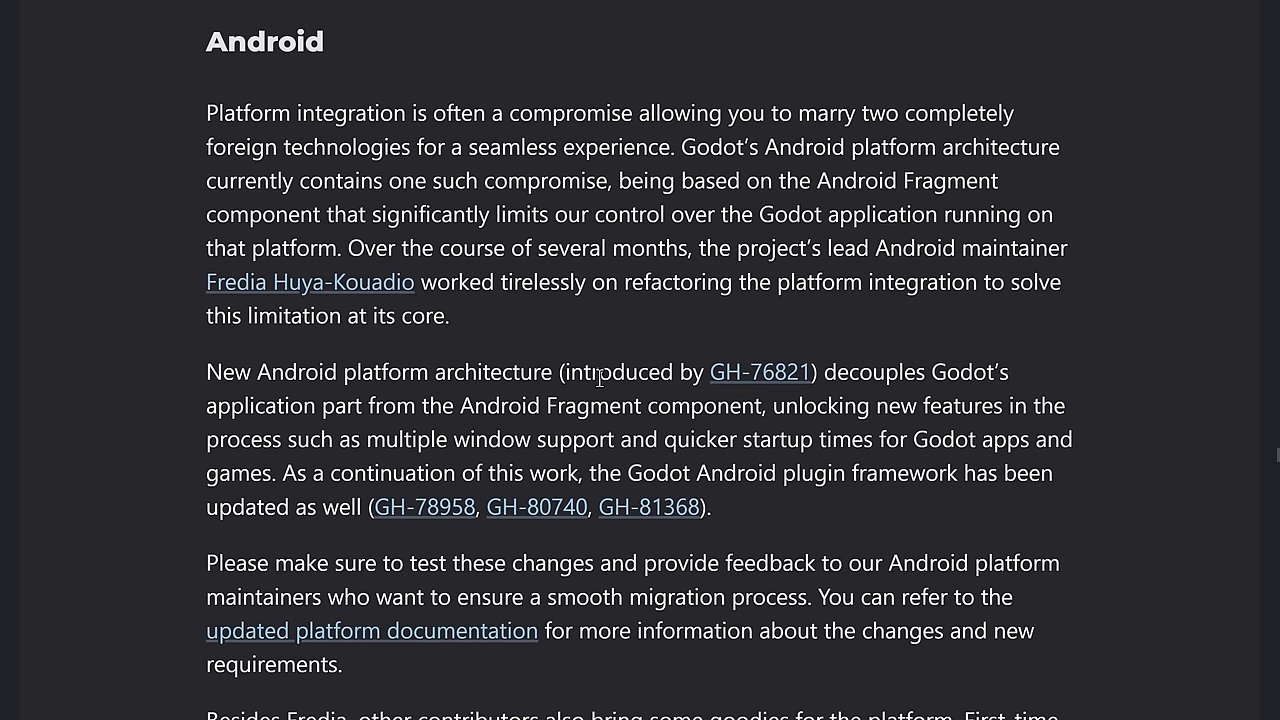
Step: Scroll past the iOS and Linux ARM notes to the Rendering, particles, and shaders heading
{"action": "scroll", "coordinate": [600, 377], "scroll_direction": "down", "scroll_amount": 1}
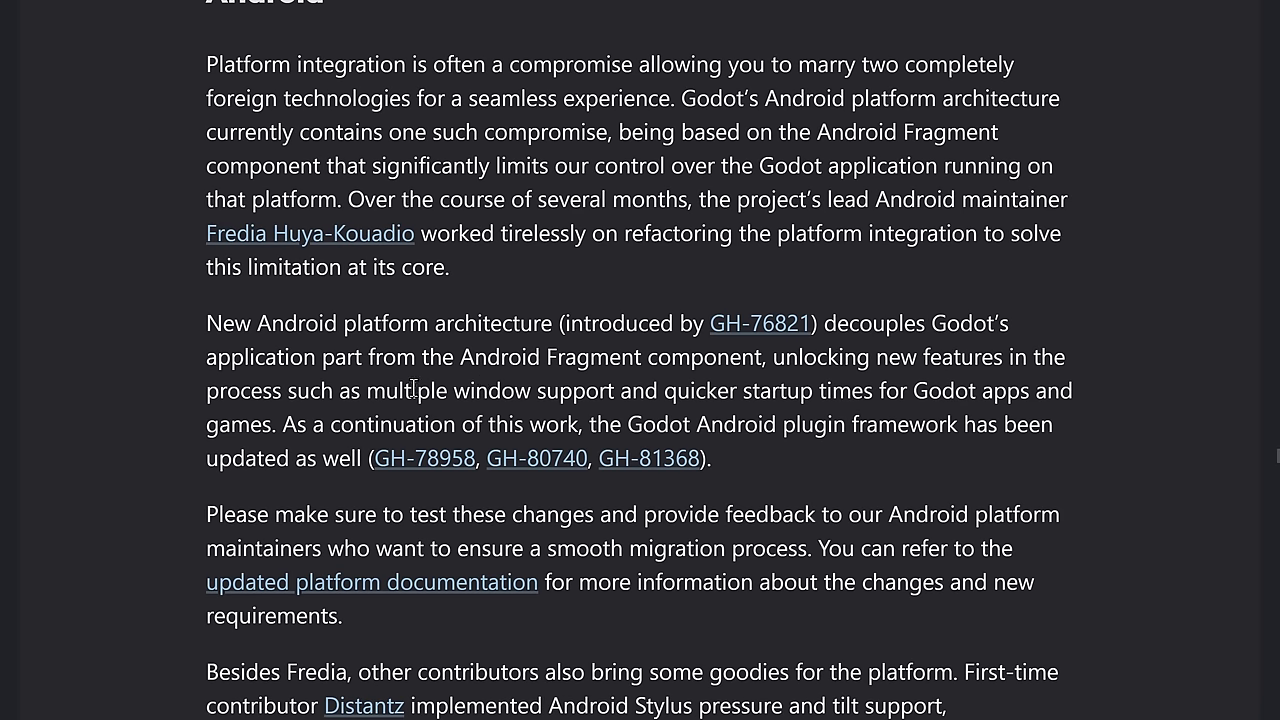
{"action": "scroll", "coordinate": [630, 393], "scroll_direction": "down", "scroll_amount": 3}
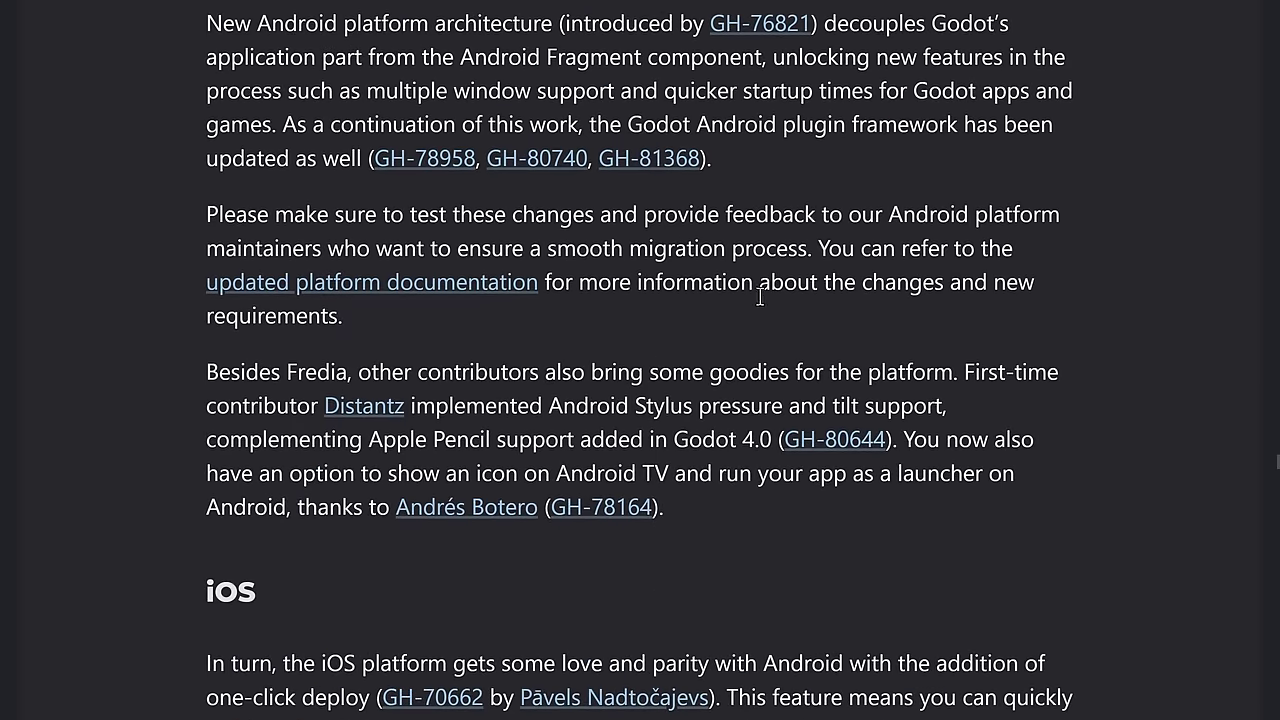
{"action": "scroll", "coordinate": [760, 297], "scroll_direction": "down", "scroll_amount": 2}
{"action": "scroll", "coordinate": [762, 291], "scroll_direction": "down", "scroll_amount": 1}
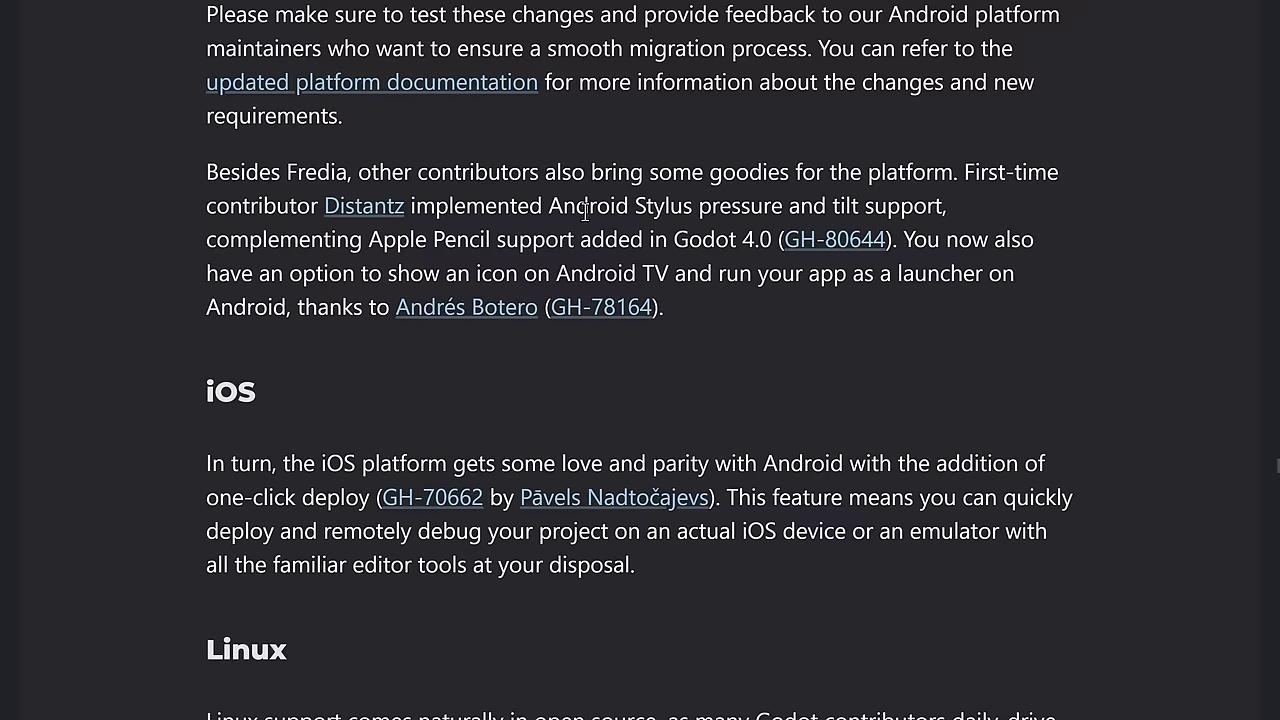
{"action": "scroll", "coordinate": [440, 240], "scroll_direction": "down", "scroll_amount": 5}
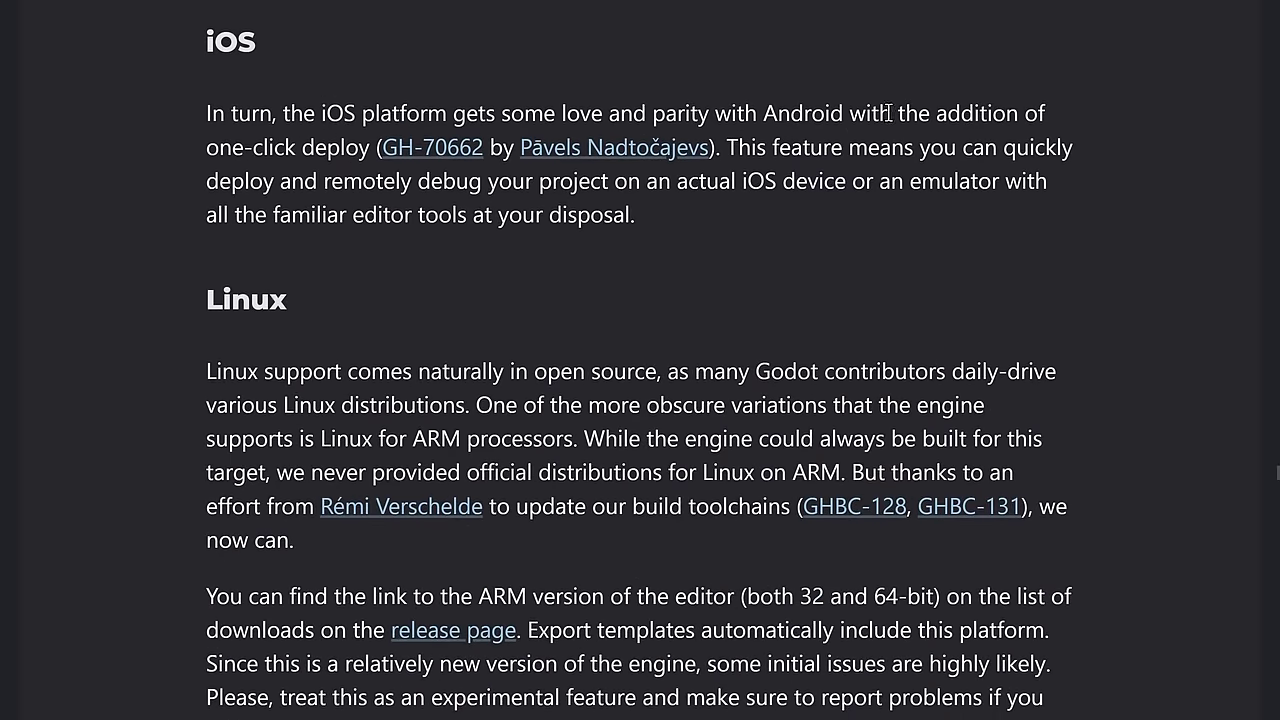
{"action": "scroll", "coordinate": [465, 183], "scroll_direction": "down", "scroll_amount": 1}
{"action": "scroll", "coordinate": [465, 183], "scroll_direction": "down", "scroll_amount": 3}
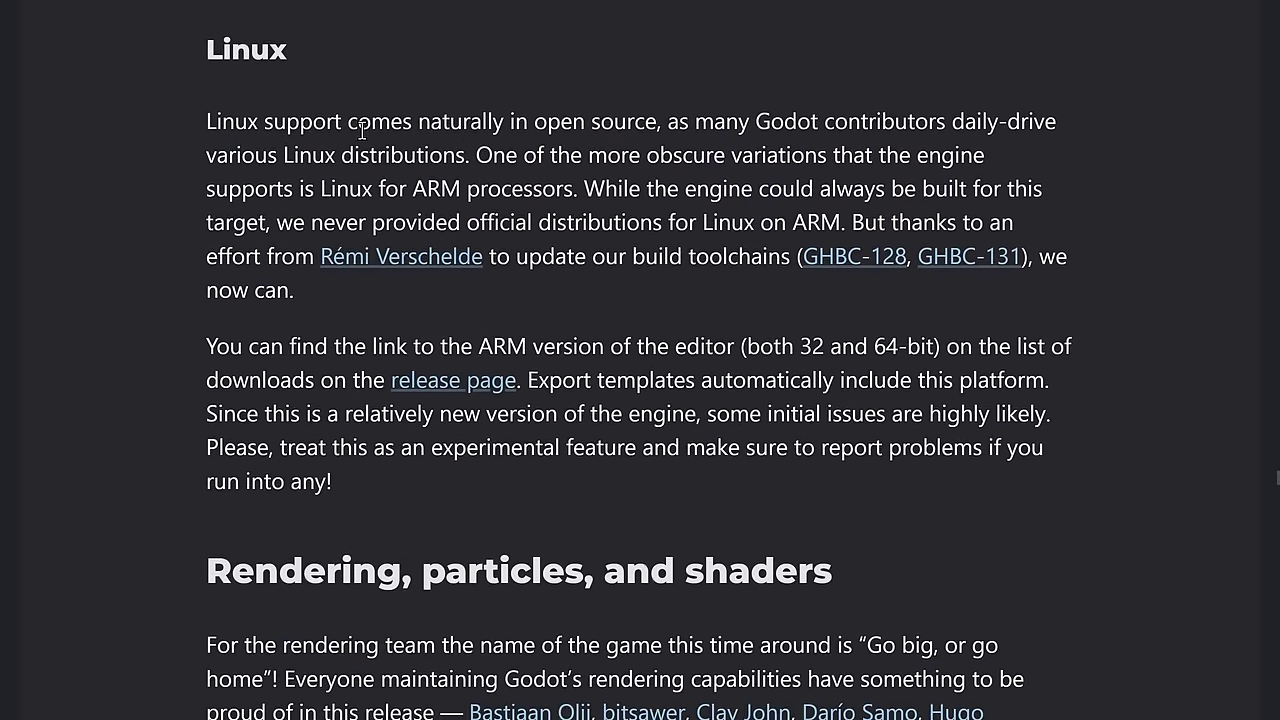
{"action": "scroll", "coordinate": [470, 140], "scroll_direction": "down", "scroll_amount": 4}
Step: Scroll past the rendering and compute shader notes and water demo image to New features (AMD FSR 2.2)
{"action": "scroll", "coordinate": [592, 147], "scroll_direction": "down", "scroll_amount": 3}
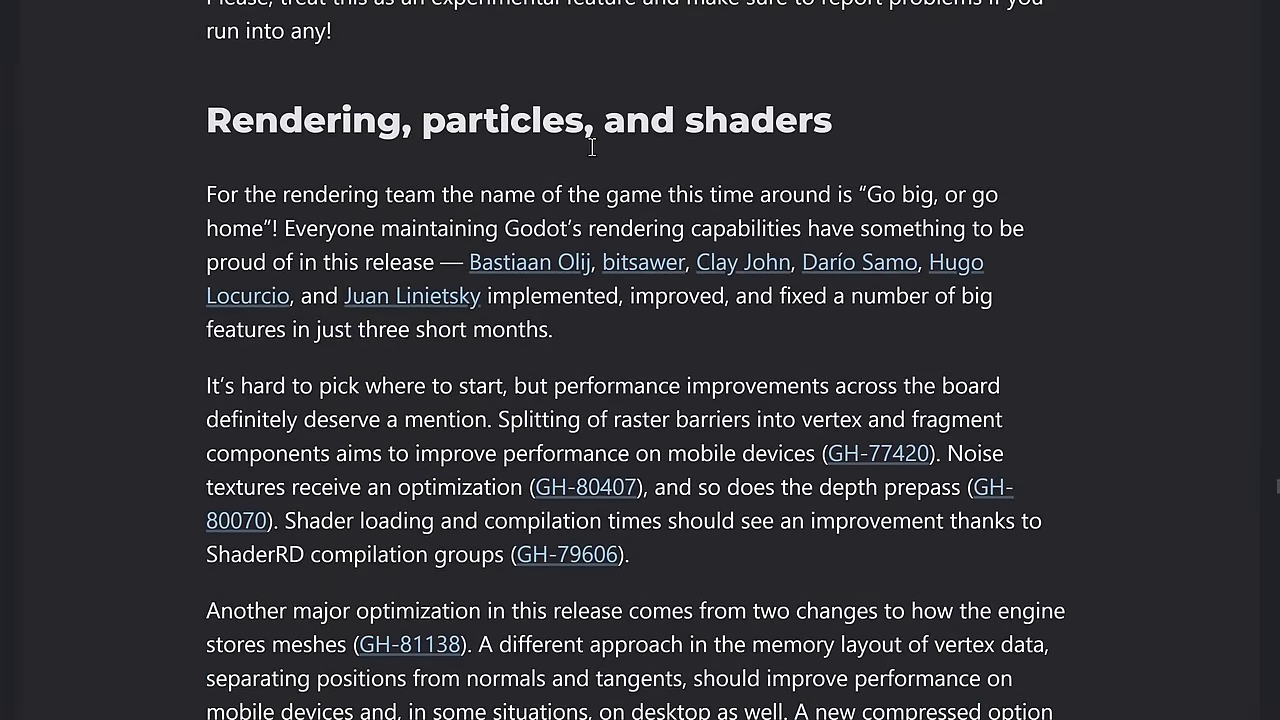
{"action": "scroll", "coordinate": [710, 133], "scroll_direction": "down", "scroll_amount": 1}
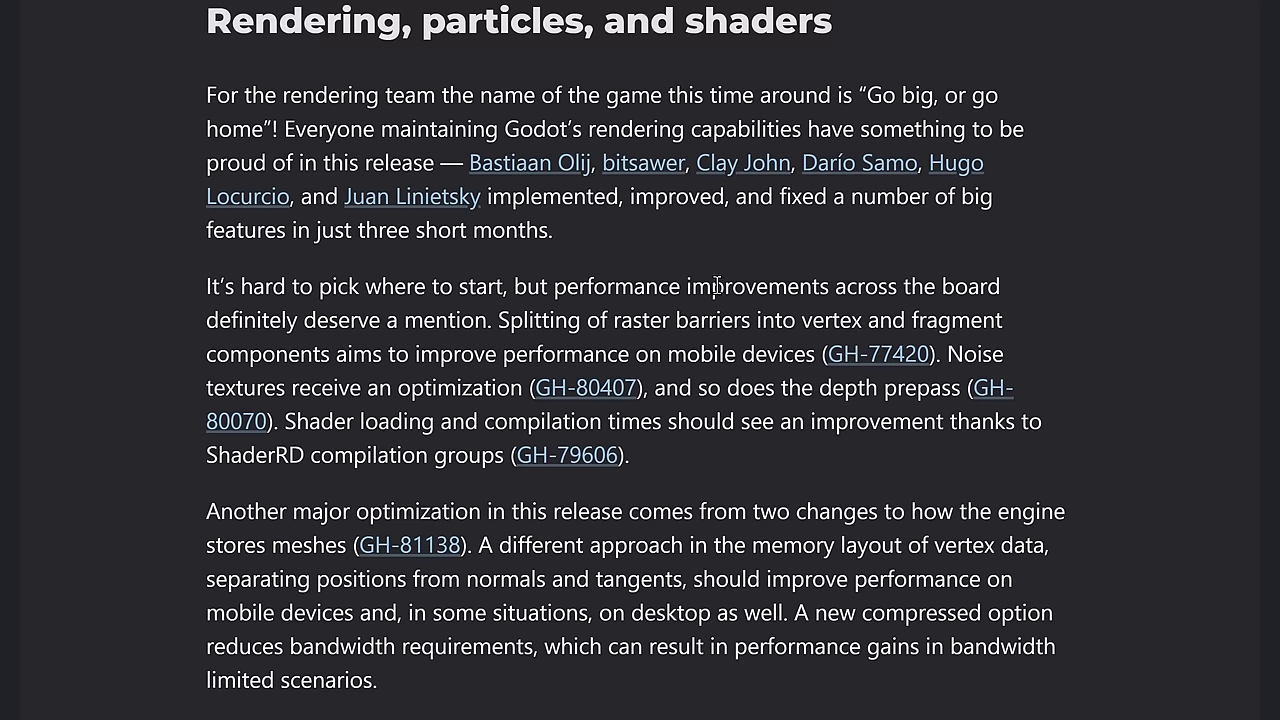
{"action": "scroll", "coordinate": [716, 284], "scroll_direction": "down", "scroll_amount": 1}
{"action": "scroll", "coordinate": [716, 284], "scroll_direction": "down", "scroll_amount": 2}
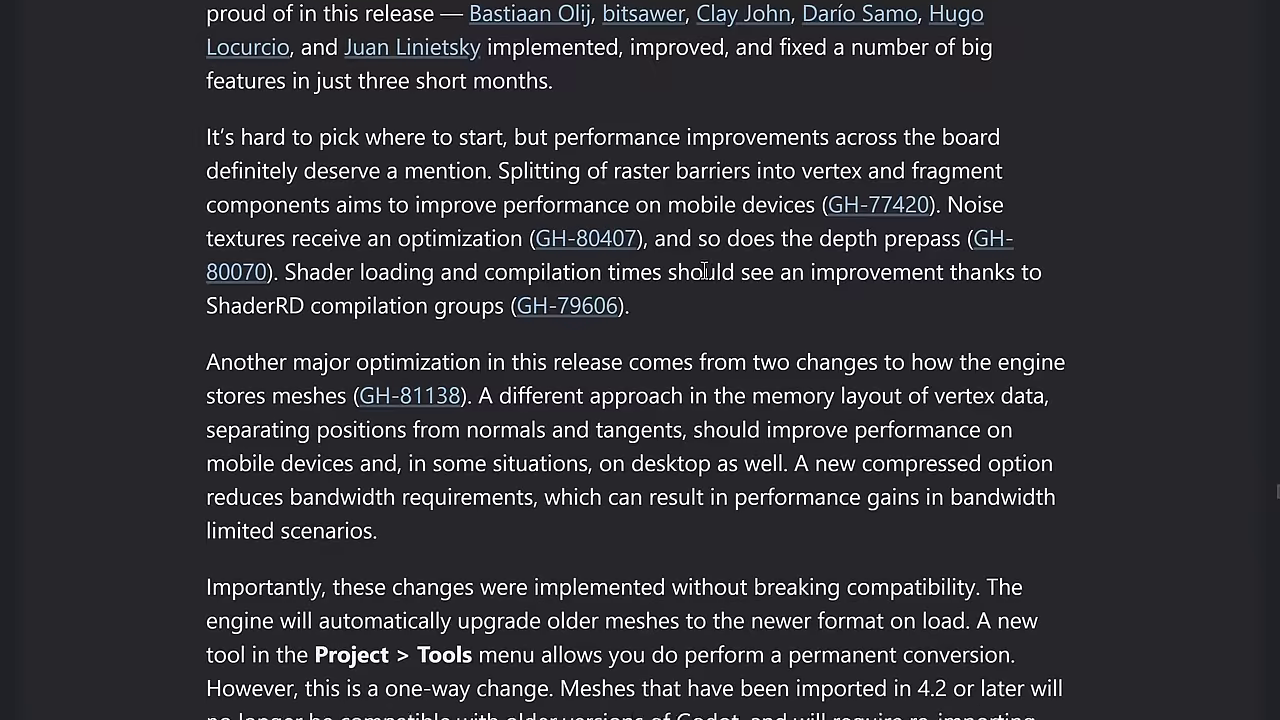
{"action": "scroll", "coordinate": [657, 208], "scroll_direction": "down", "scroll_amount": 3}
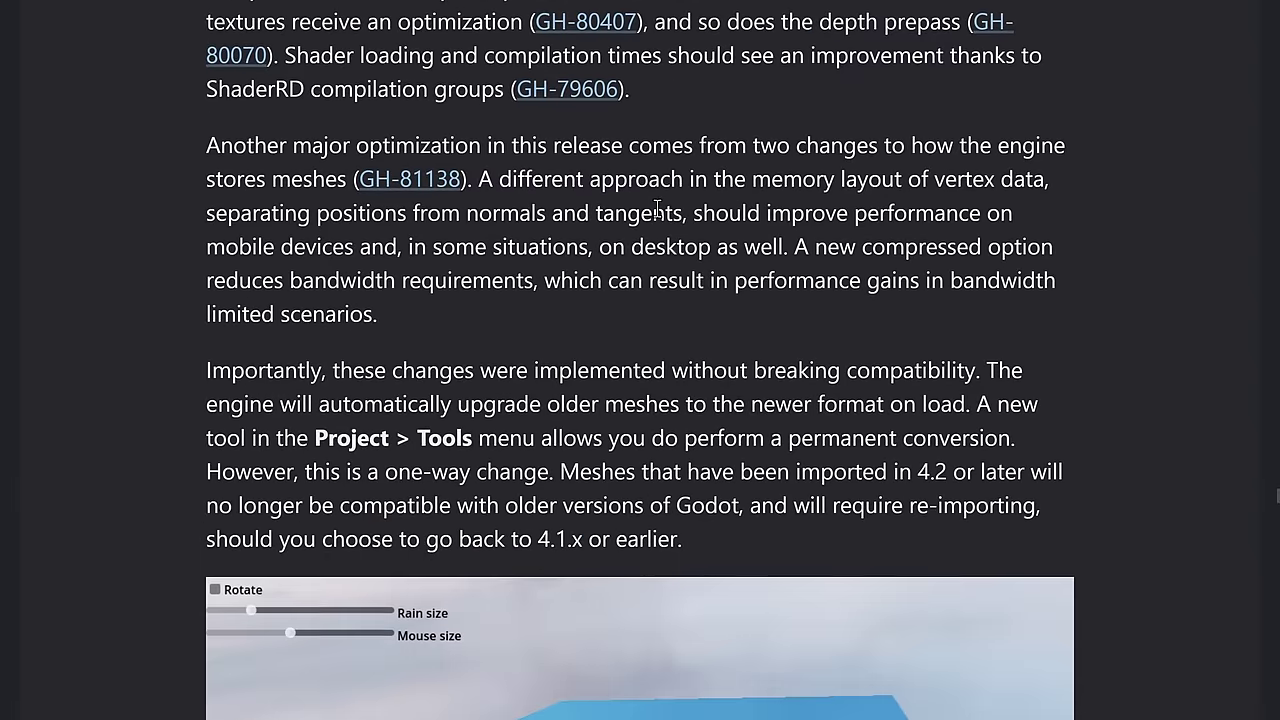
{"action": "scroll", "coordinate": [657, 208], "scroll_direction": "down", "scroll_amount": 4}
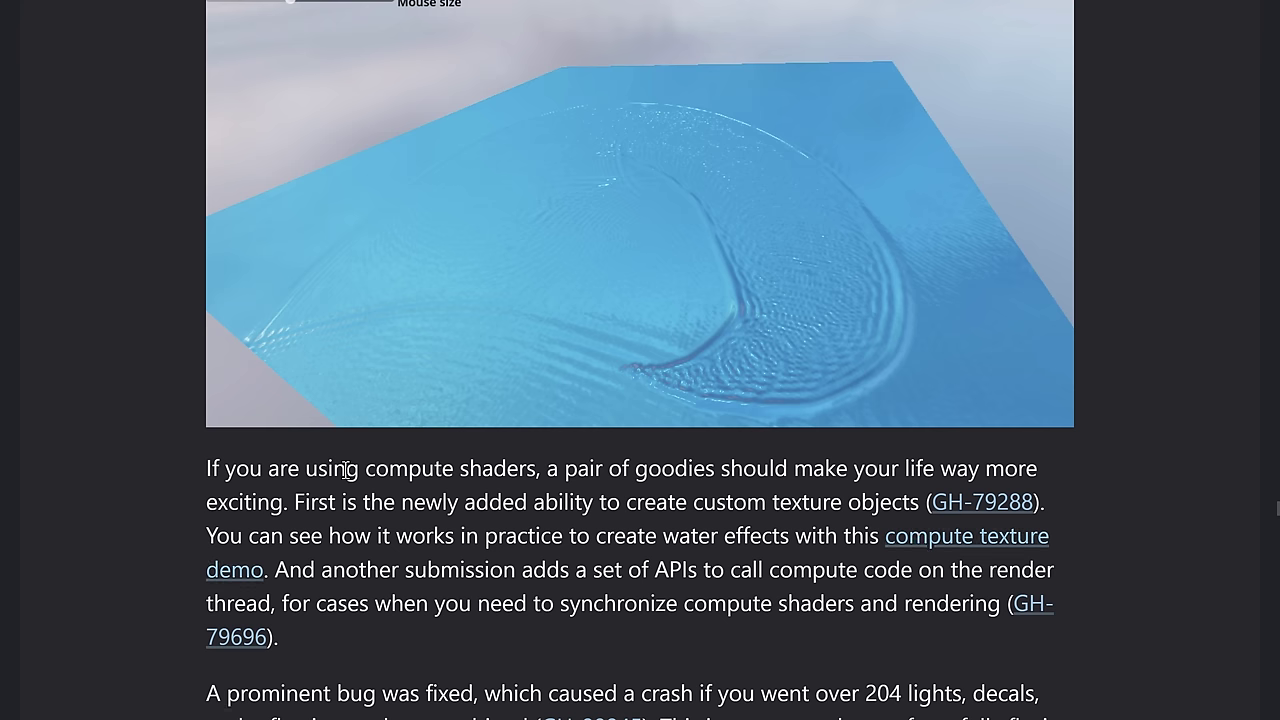
{"action": "scroll", "coordinate": [346, 470], "scroll_direction": "up", "scroll_amount": 2}
{"action": "scroll", "coordinate": [446, 534], "scroll_direction": "down", "scroll_amount": 2}
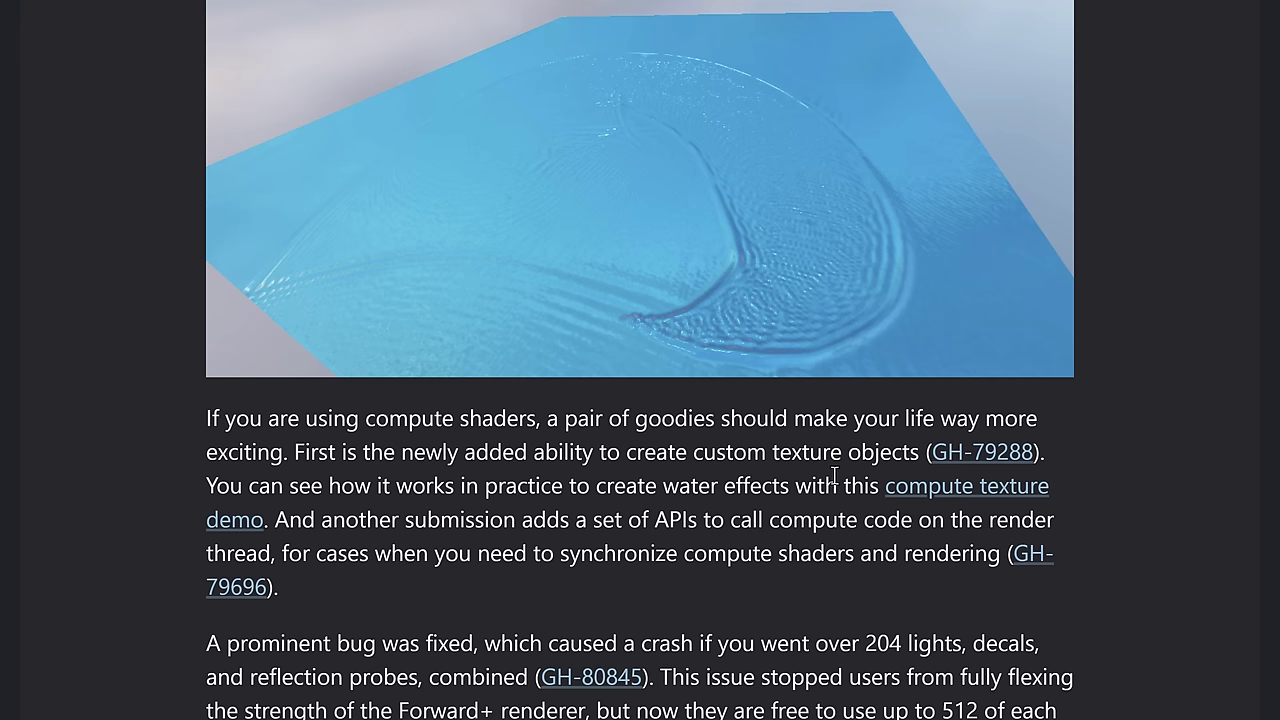
{"action": "scroll", "coordinate": [703, 508], "scroll_direction": "down", "scroll_amount": 1}
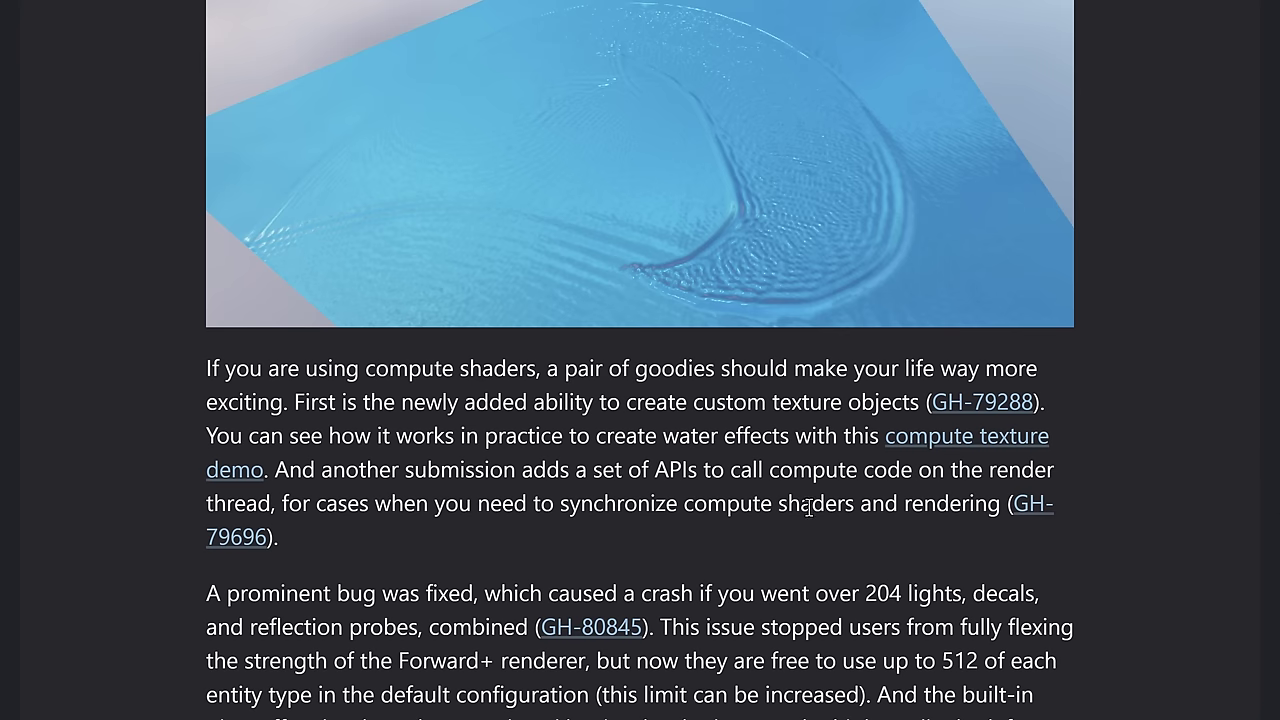
{"action": "scroll", "coordinate": [889, 494], "scroll_direction": "down", "scroll_amount": 5}
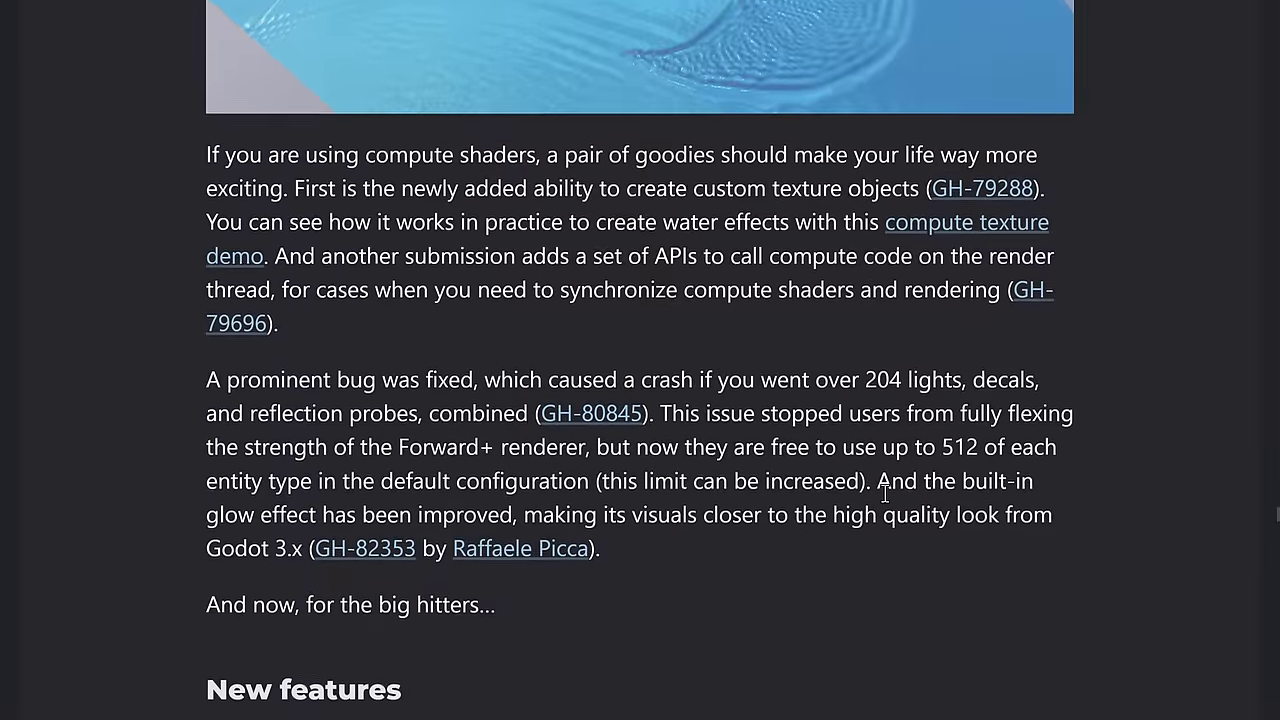
{"action": "scroll", "coordinate": [714, 266], "scroll_direction": "down", "scroll_amount": 4}
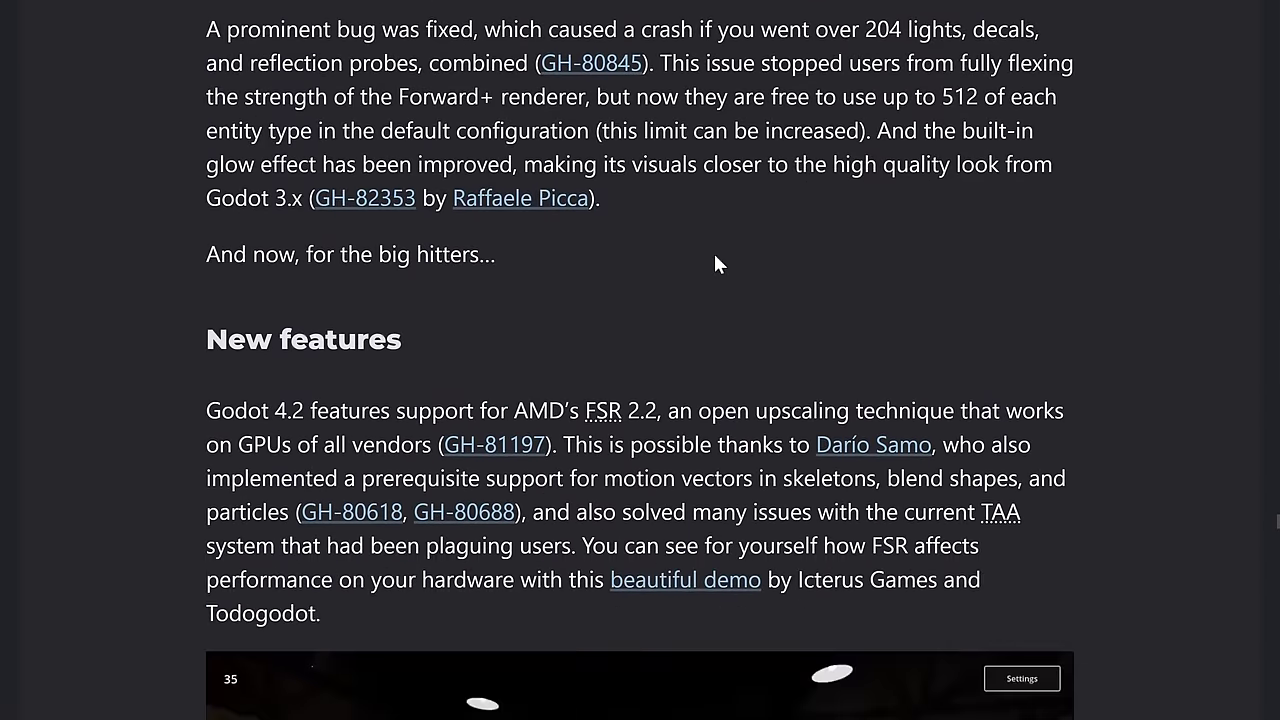
Step: Scroll past the FSR, denoiser, 2D HDR, Compatibility shadows and ANGLE notes to the Particles heading
{"action": "scroll", "coordinate": [718, 268], "scroll_direction": "down", "scroll_amount": 3}
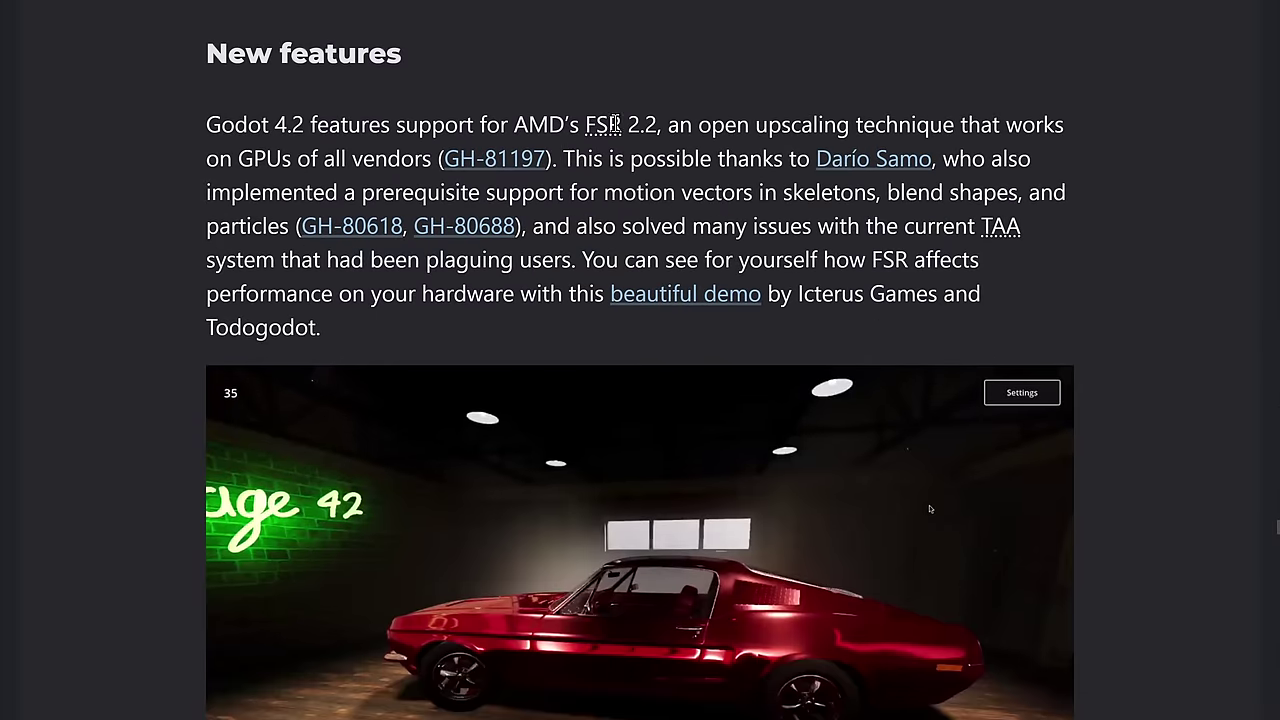
{"action": "scroll", "coordinate": [635, 122], "scroll_direction": "down", "scroll_amount": 1}
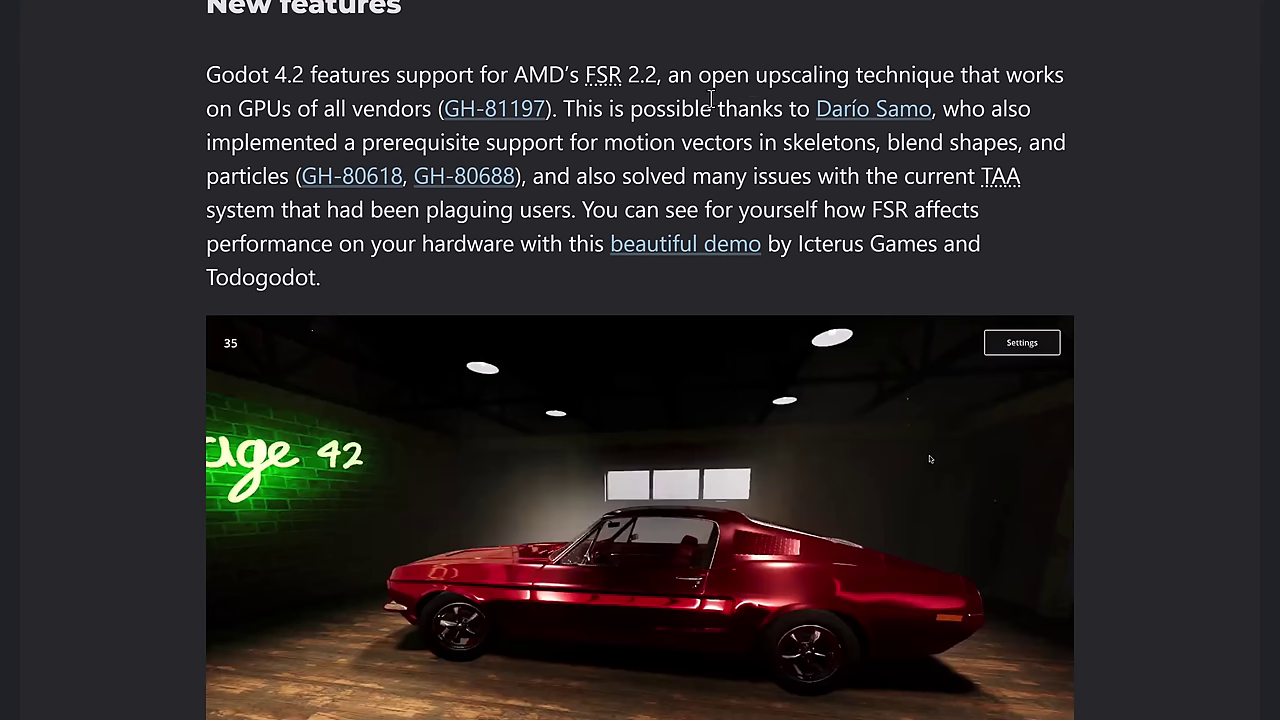
{"action": "scroll", "coordinate": [555, 150], "scroll_direction": "down", "scroll_amount": 1}
{"action": "scroll", "coordinate": [640, 155], "scroll_direction": "down", "scroll_amount": 1}
{"action": "scroll", "coordinate": [631, 156], "scroll_direction": "down", "scroll_amount": 10}
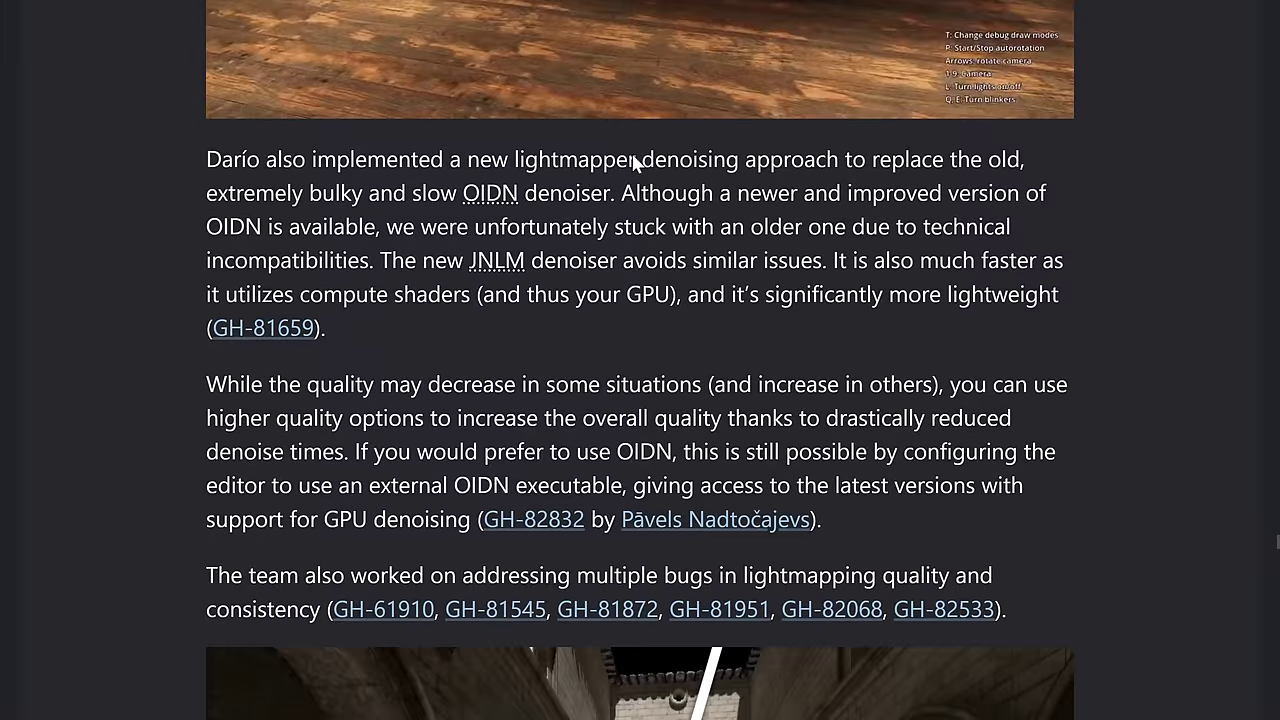
{"action": "scroll", "coordinate": [632, 158], "scroll_direction": "down", "scroll_amount": 1}
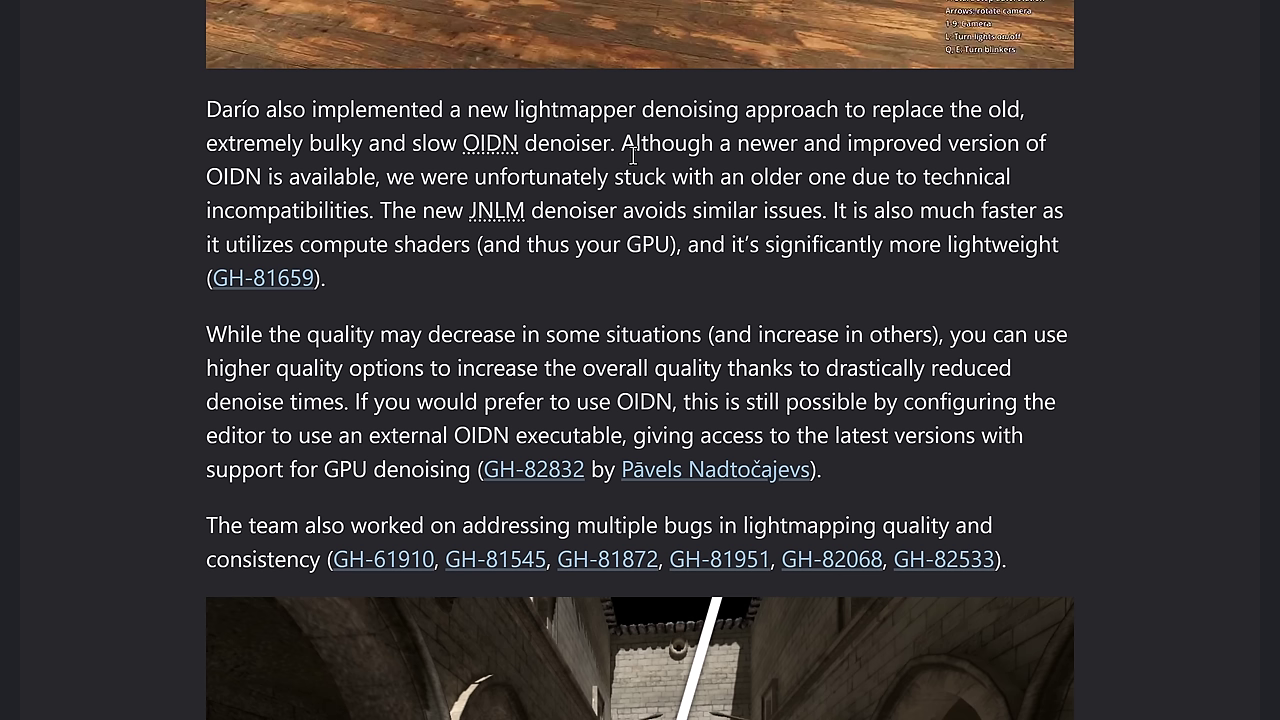
{"action": "scroll", "coordinate": [453, 293], "scroll_direction": "down", "scroll_amount": 1}
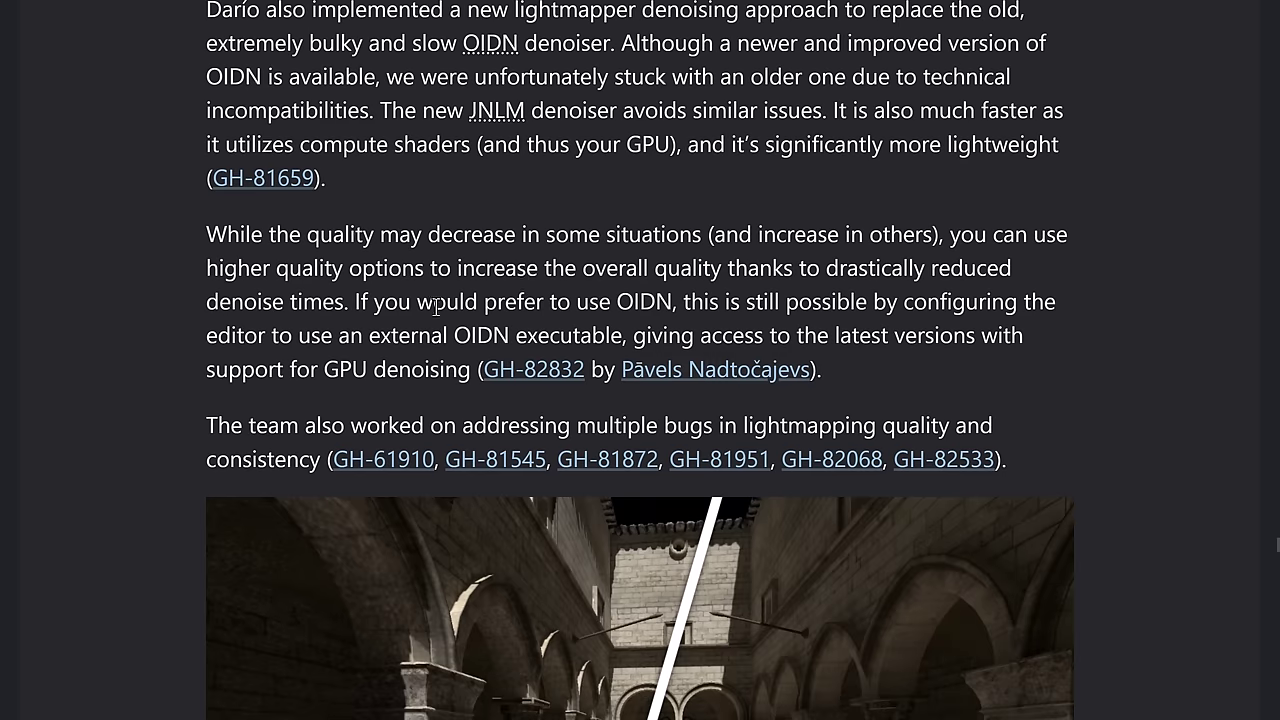
{"action": "scroll", "coordinate": [624, 316], "scroll_direction": "down", "scroll_amount": 1}
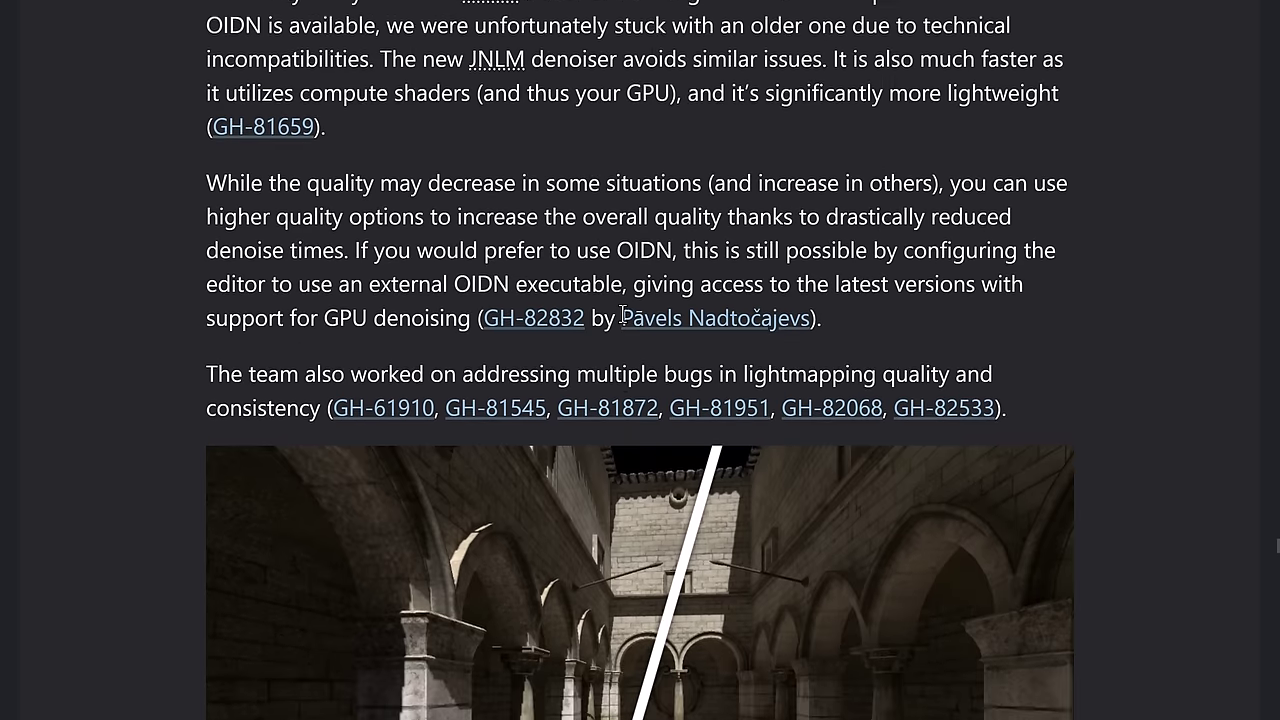
{"action": "scroll", "coordinate": [624, 316], "scroll_direction": "down", "scroll_amount": 5}
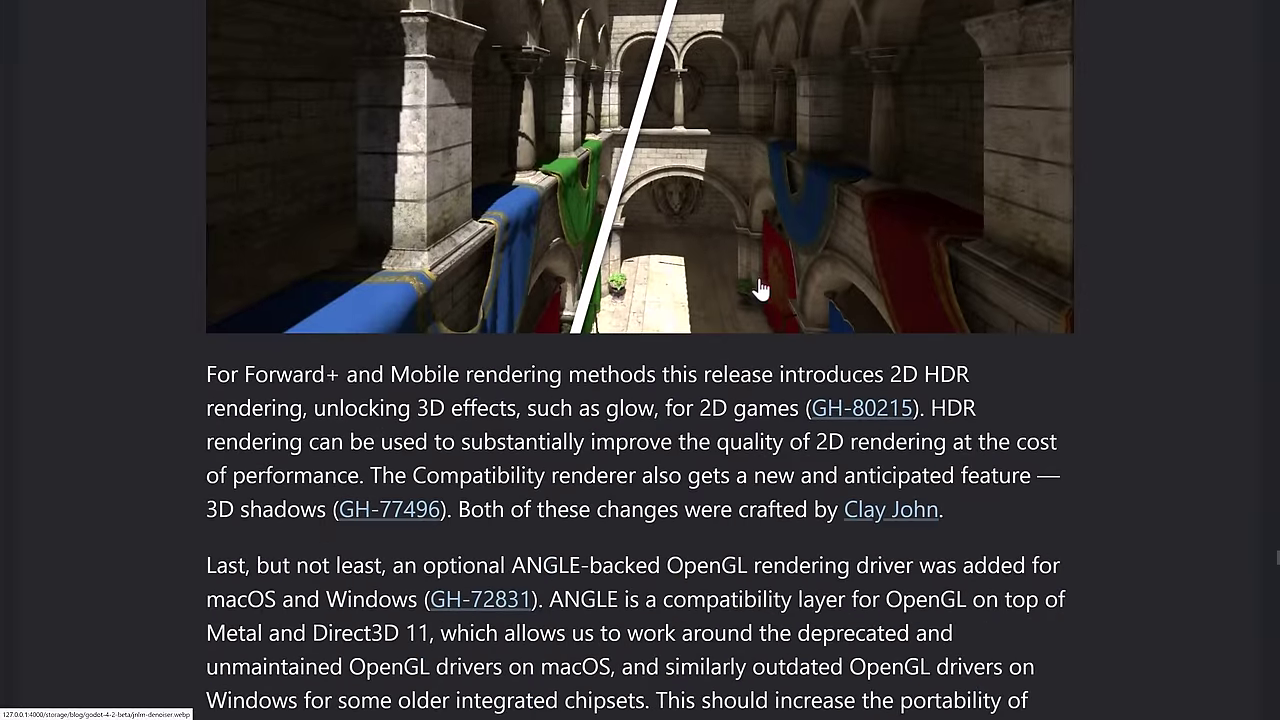
{"action": "scroll", "coordinate": [757, 289], "scroll_direction": "down", "scroll_amount": 3}
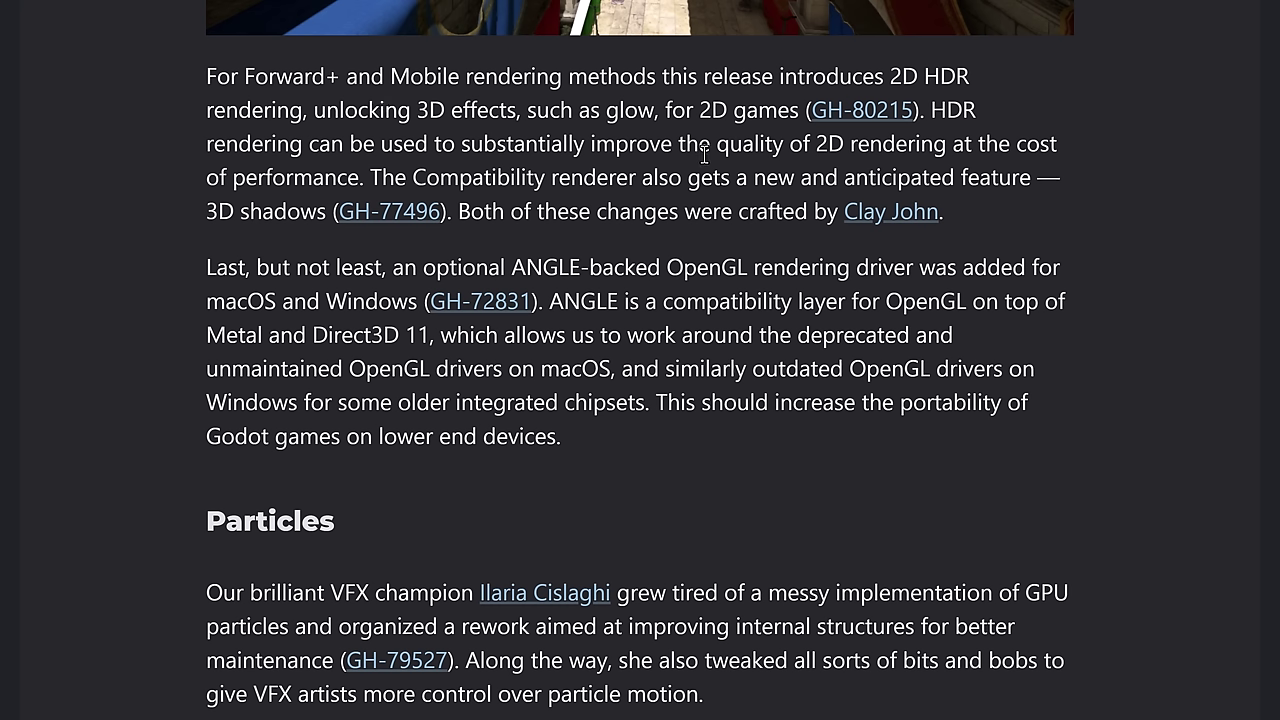
{"action": "scroll", "coordinate": [704, 155], "scroll_direction": "down", "scroll_amount": 3}
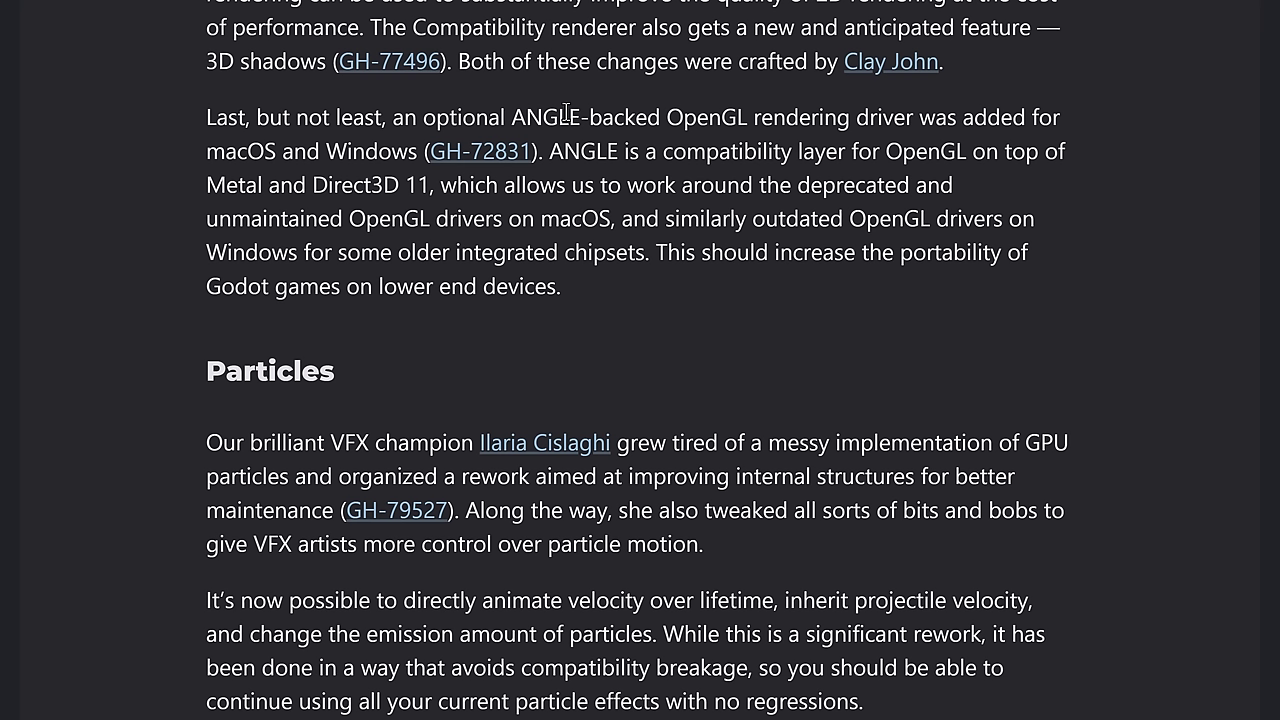
{"action": "scroll", "coordinate": [652, 240], "scroll_direction": "down", "scroll_amount": 1}
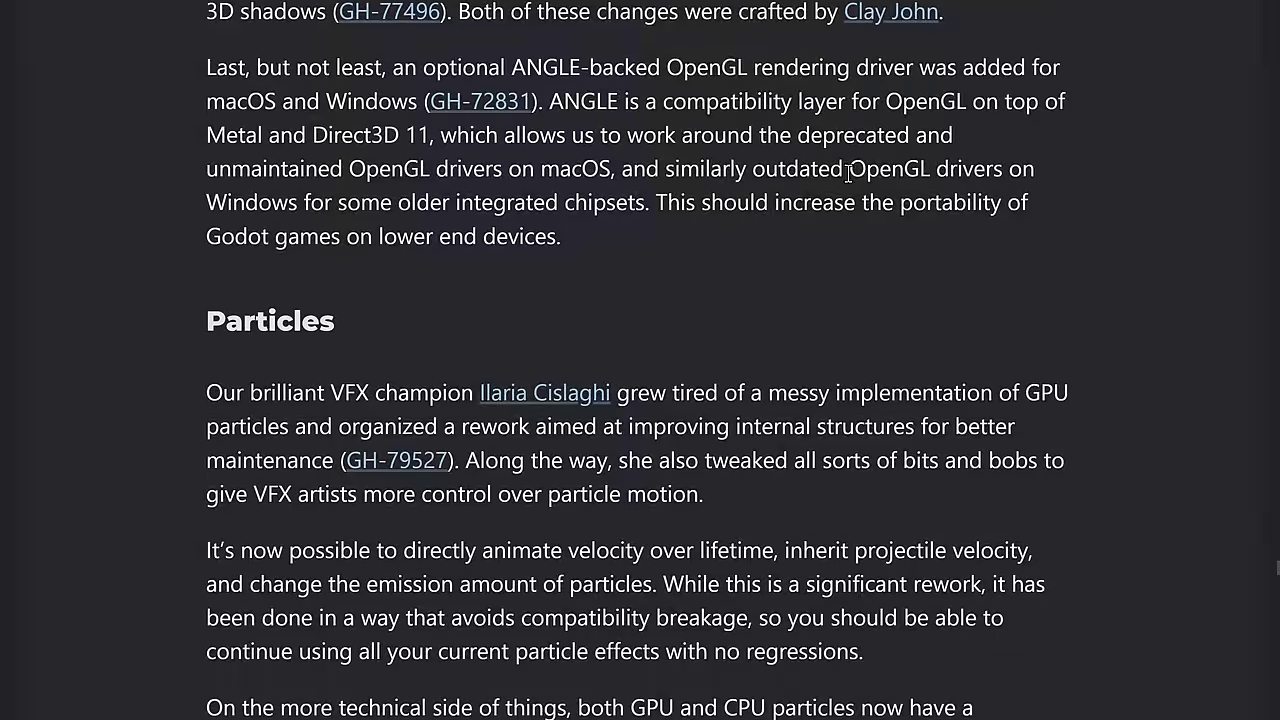
{"action": "scroll", "coordinate": [718, 197], "scroll_direction": "down", "scroll_amount": 2}
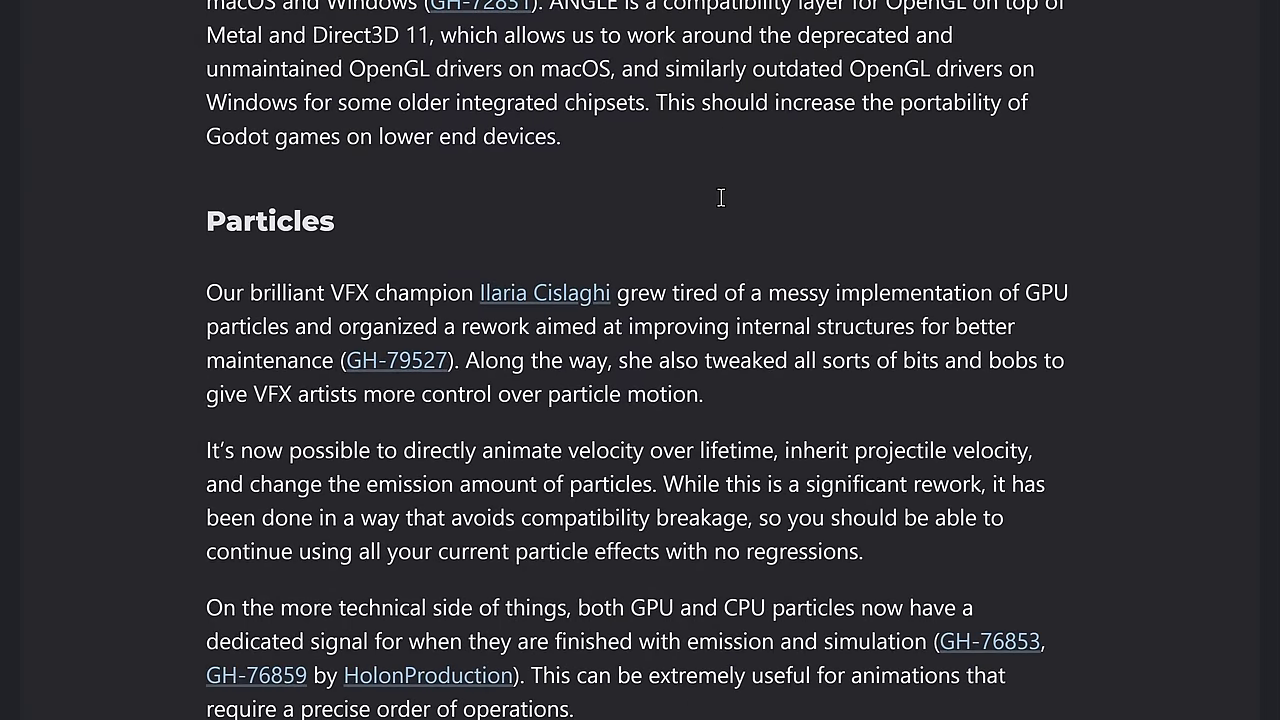
Step: Scroll past the Particles and Shaders notes until the Scripting heading on threaded-code debugging shows
{"action": "scroll", "coordinate": [720, 197], "scroll_direction": "down", "scroll_amount": 5}
{"action": "scroll", "coordinate": [347, 84], "scroll_direction": "up", "scroll_amount": 1}
{"action": "scroll", "coordinate": [347, 84], "scroll_direction": "up", "scroll_amount": 1}
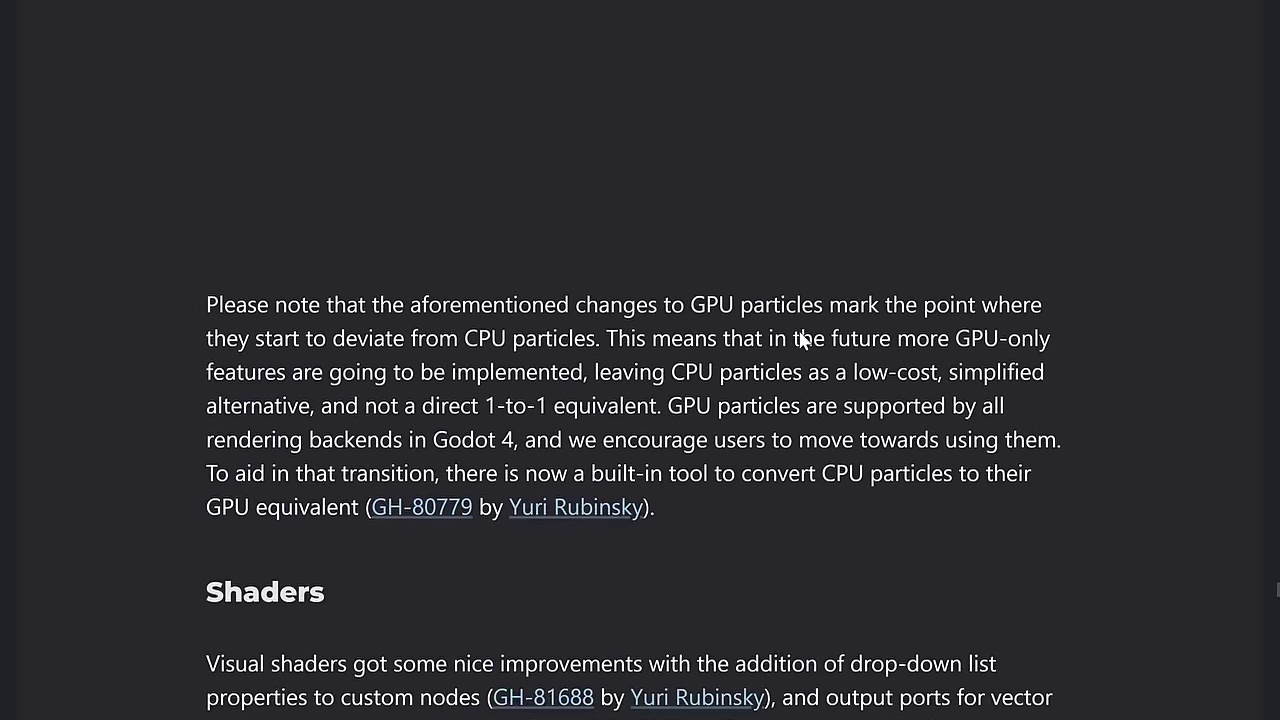
{"action": "scroll", "coordinate": [799, 334], "scroll_direction": "down", "scroll_amount": 7}
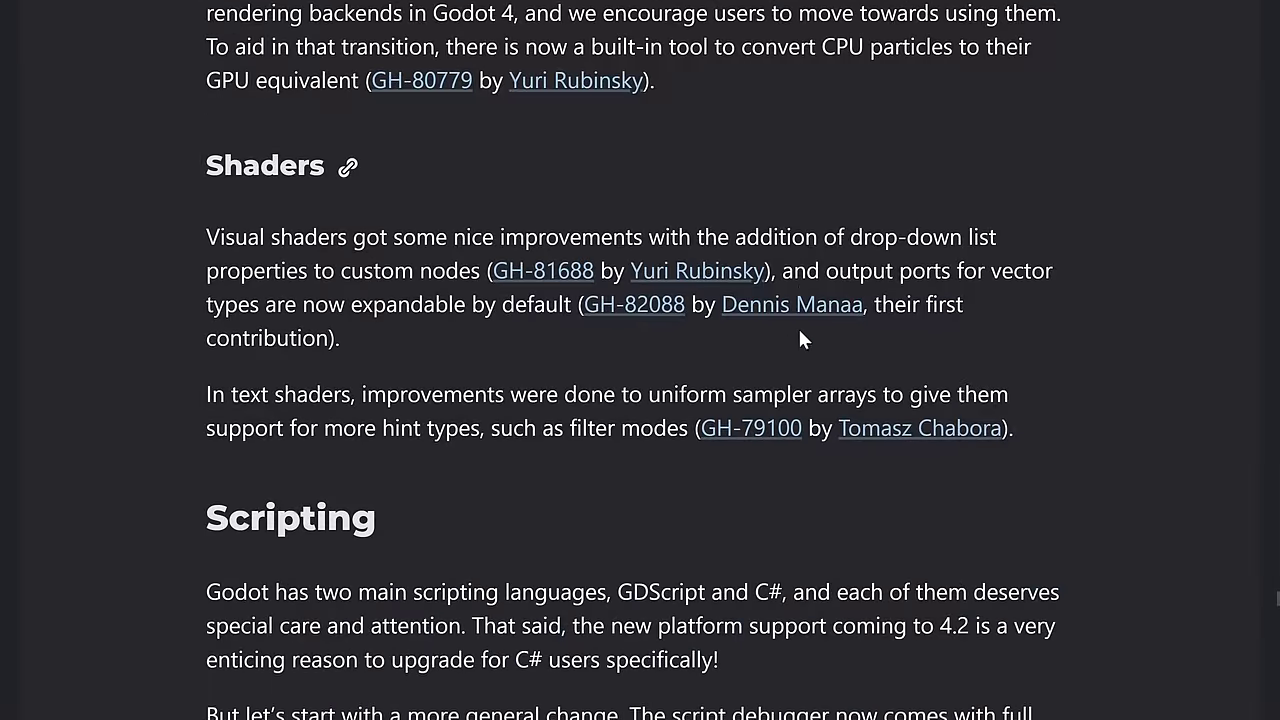
{"action": "scroll", "coordinate": [799, 333], "scroll_direction": "down", "scroll_amount": 2}
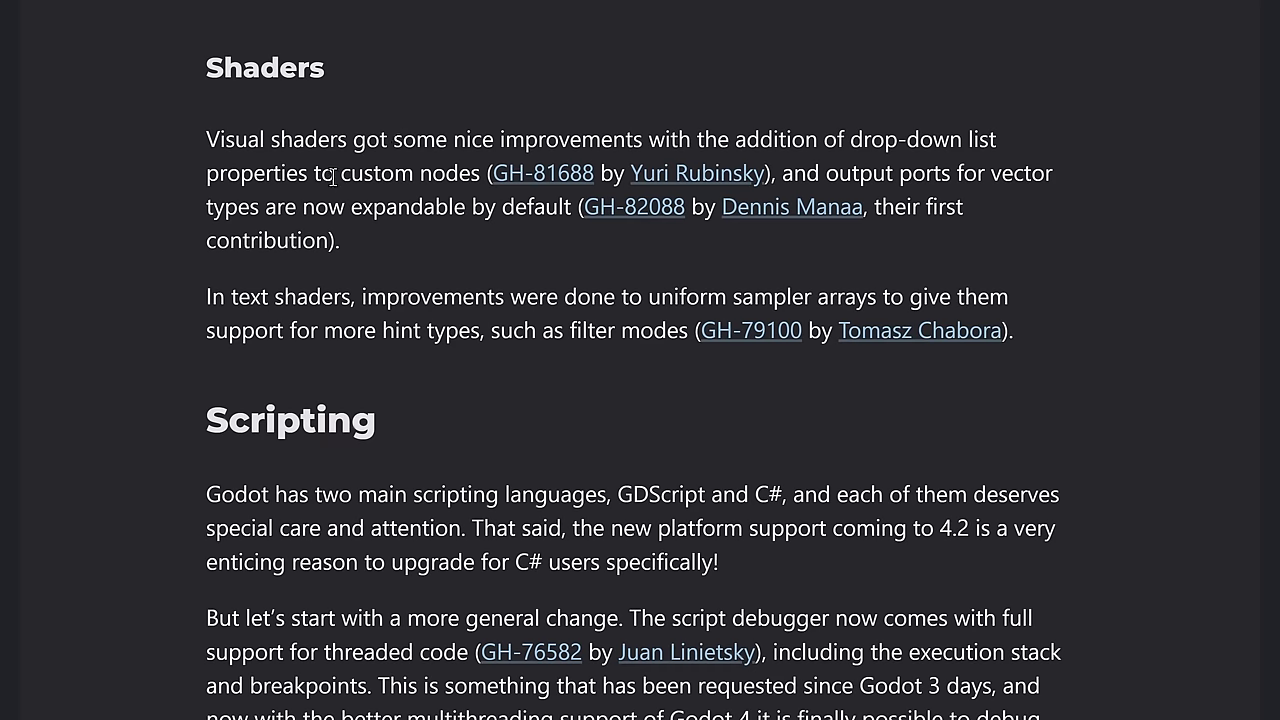
{"action": "scroll", "coordinate": [500, 305], "scroll_direction": "down", "scroll_amount": 3}
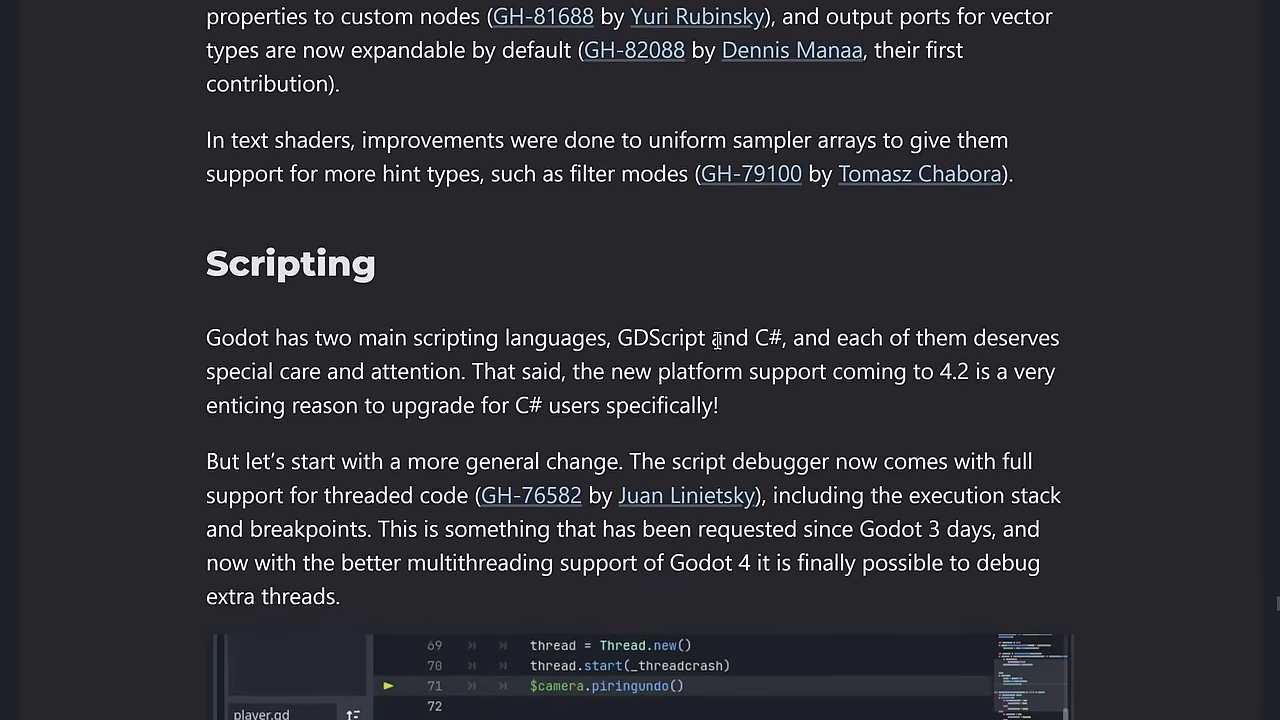
Step: Scroll past the debugger code clip to the C# / .NET 8.0 Android and iOS export notes
{"action": "scroll", "coordinate": [210, 170], "scroll_direction": "down", "scroll_amount": 2}
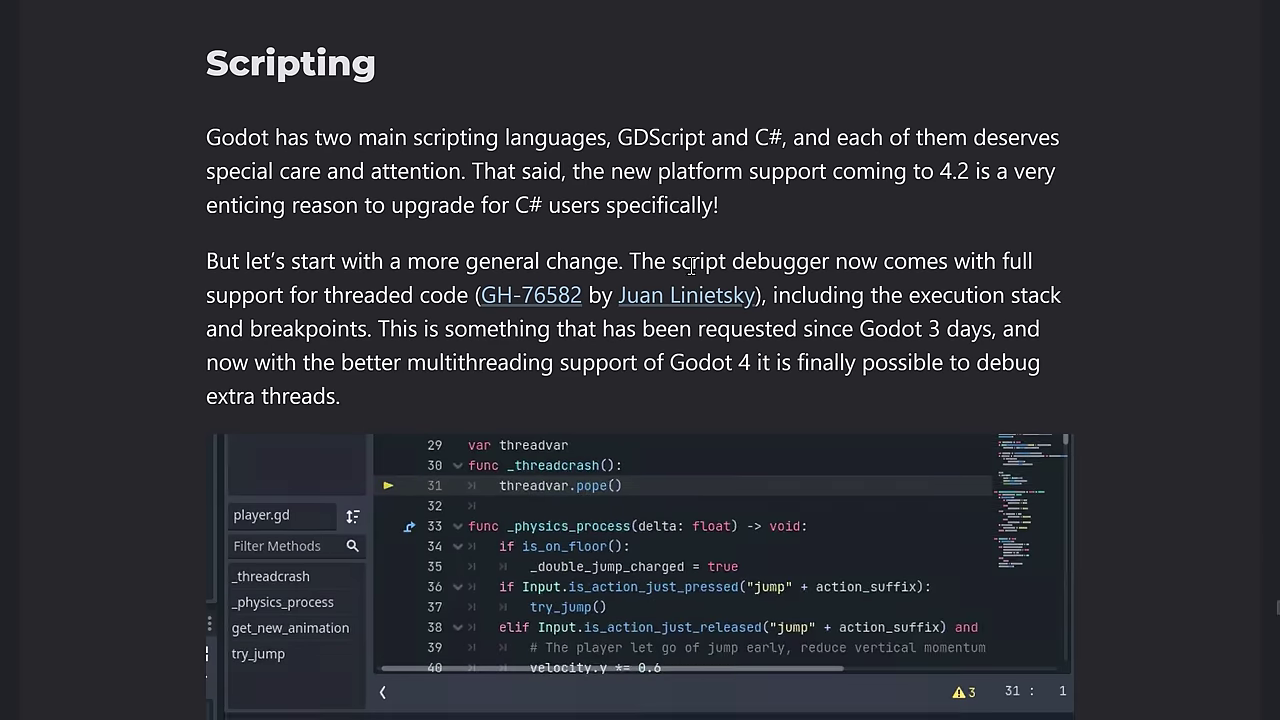
{"action": "scroll", "coordinate": [581, 228], "scroll_direction": "down", "scroll_amount": 1}
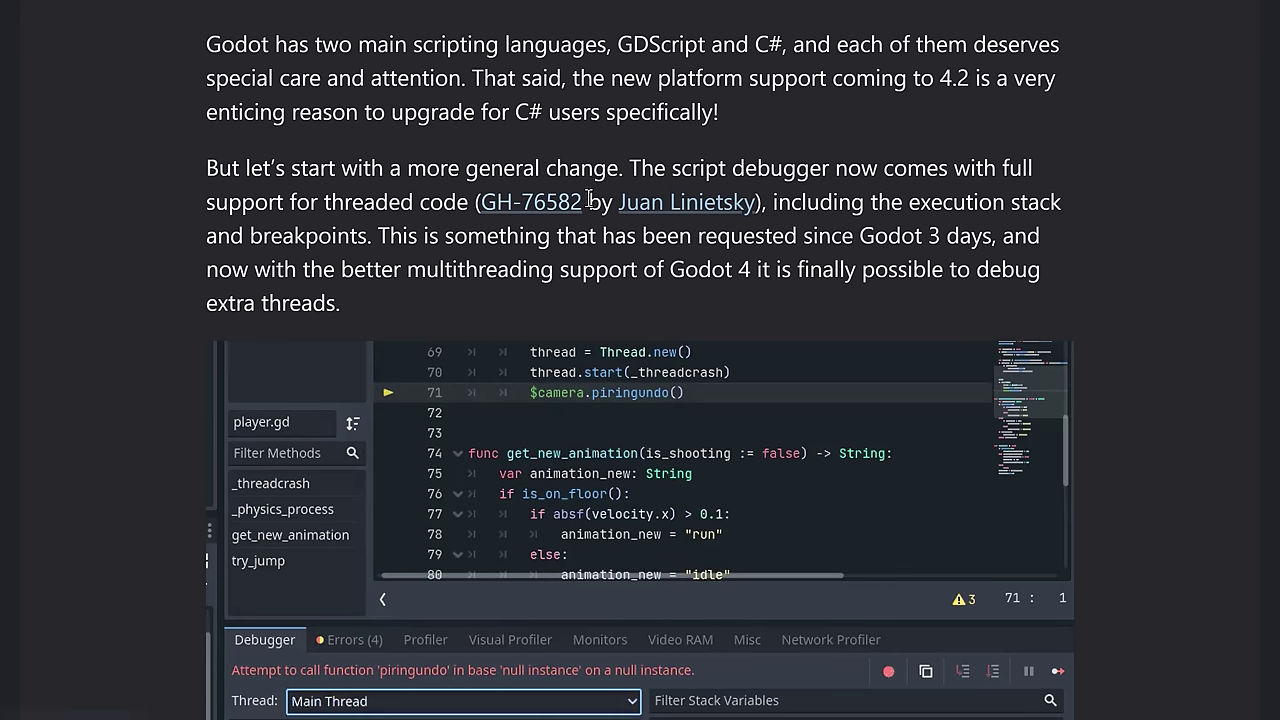
{"action": "scroll", "coordinate": [547, 230], "scroll_direction": "down", "scroll_amount": 3}
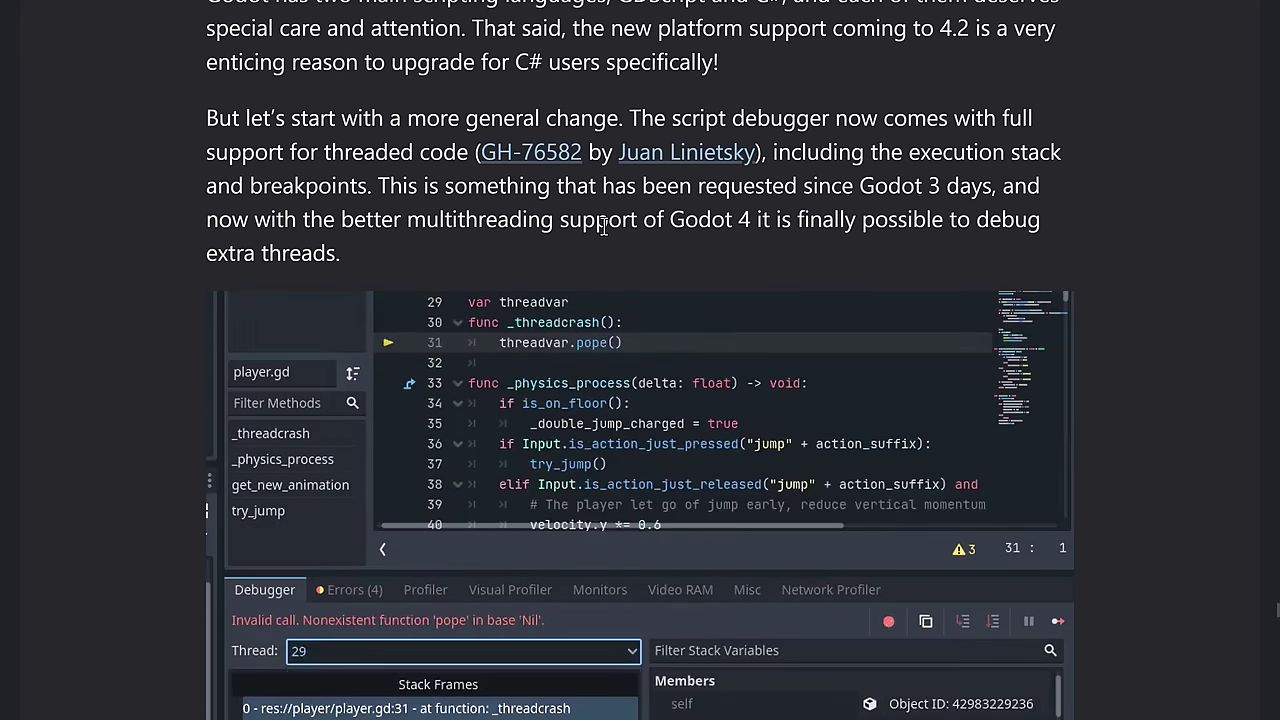
{"action": "scroll", "coordinate": [602, 222], "scroll_direction": "down", "scroll_amount": 8}
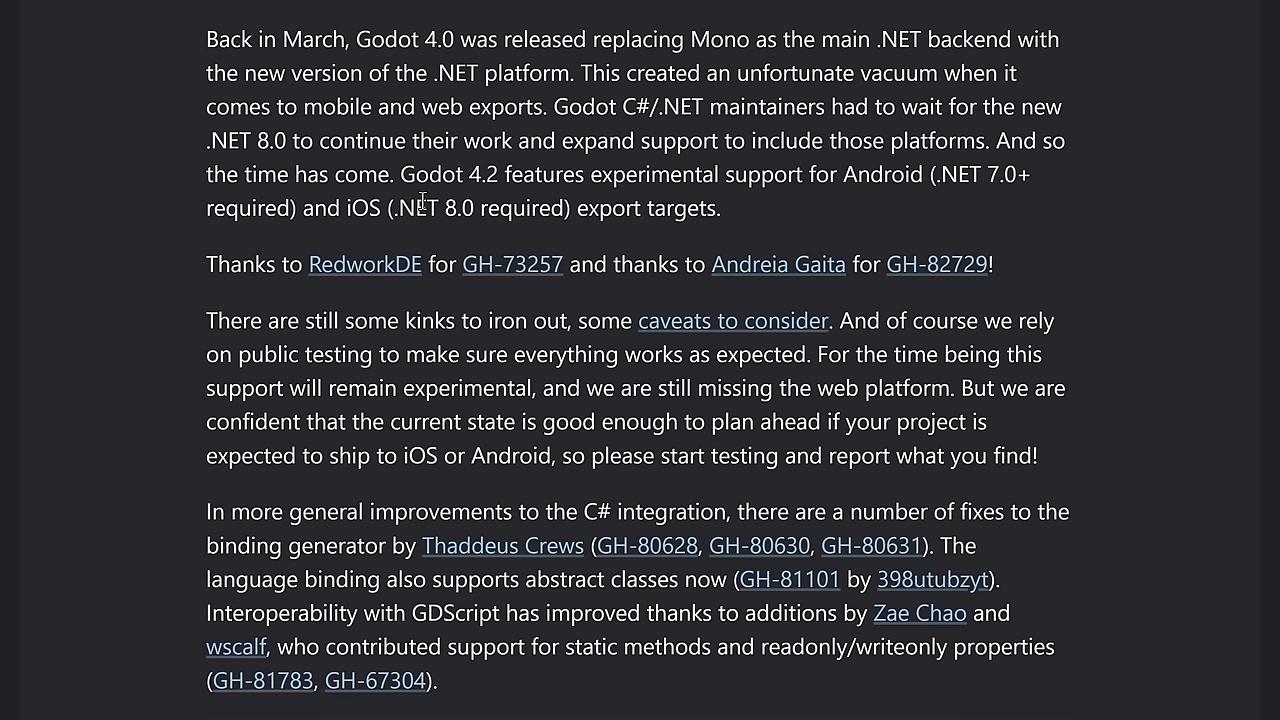
Step: Scroll from the C# notes through GDScript's TODO highlighting and language server notes to the XR heading
{"action": "scroll", "coordinate": [414, 328], "scroll_direction": "down", "scroll_amount": 2}
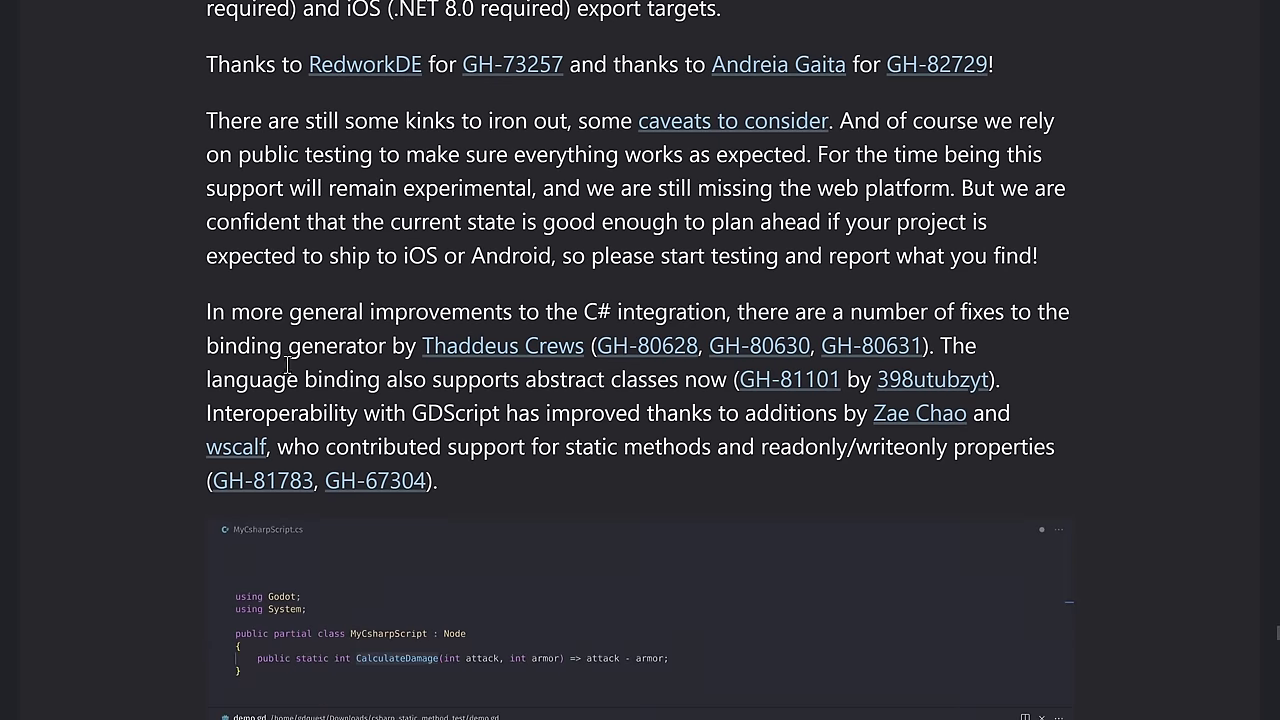
{"action": "scroll", "coordinate": [508, 368], "scroll_direction": "down", "scroll_amount": 8}
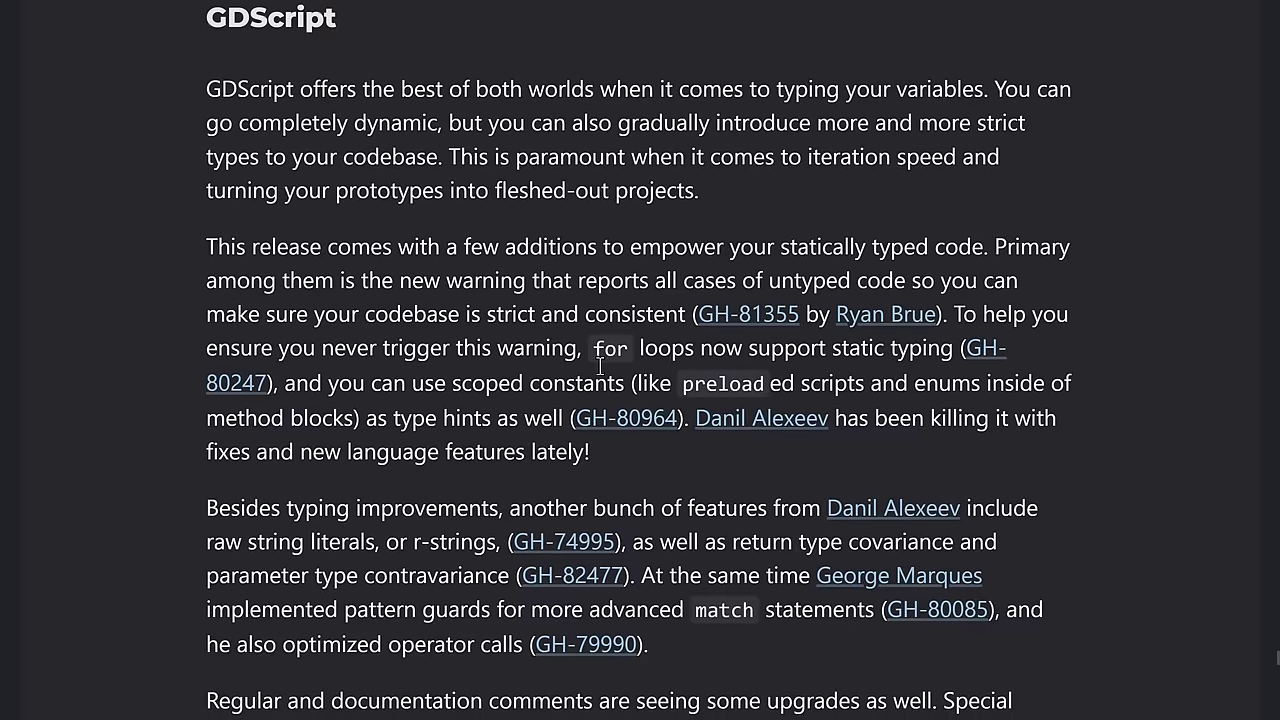
{"action": "scroll", "coordinate": [484, 340], "scroll_direction": "down", "scroll_amount": 3}
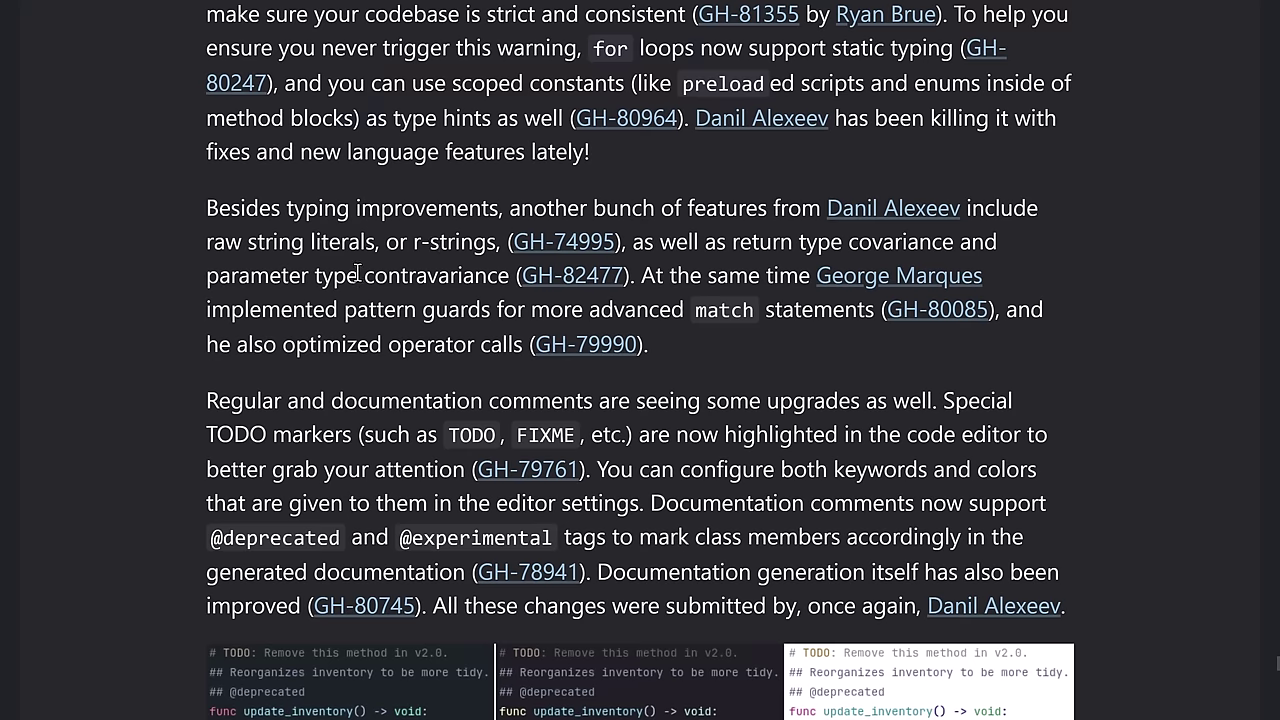
{"action": "scroll", "coordinate": [749, 223], "scroll_direction": "down", "scroll_amount": 2}
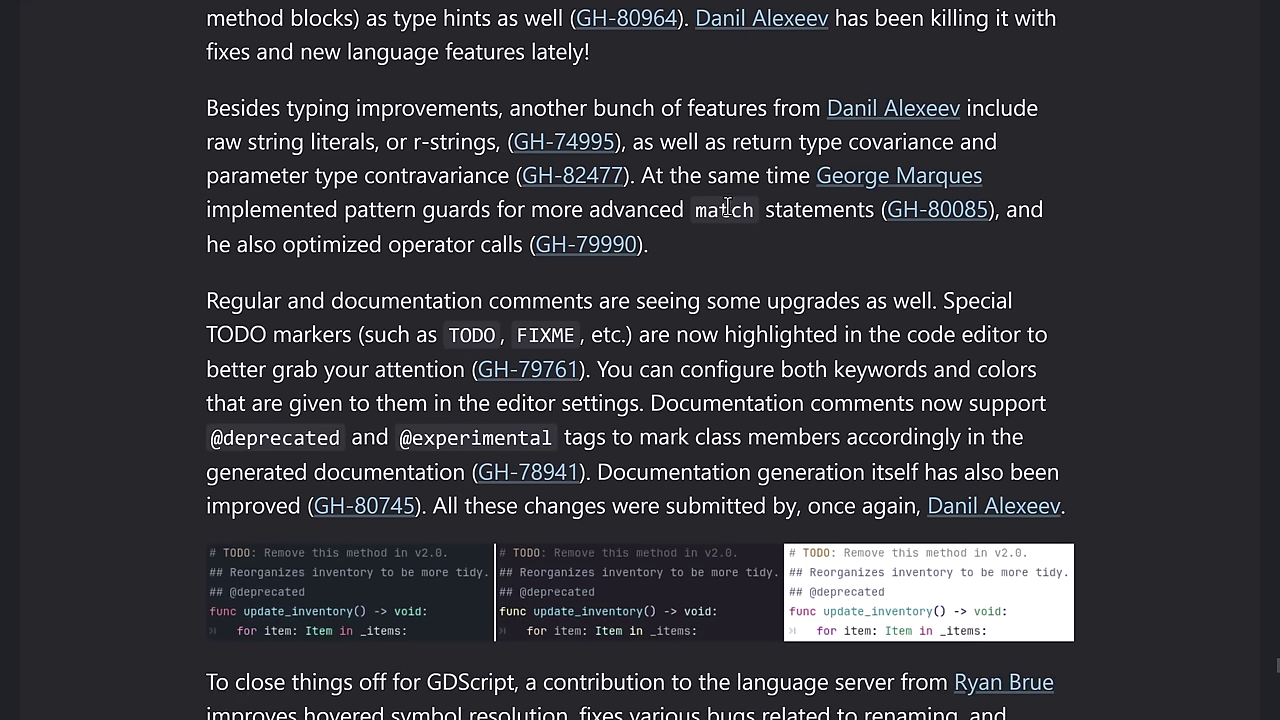
{"action": "scroll", "coordinate": [836, 216], "scroll_direction": "down", "scroll_amount": 1}
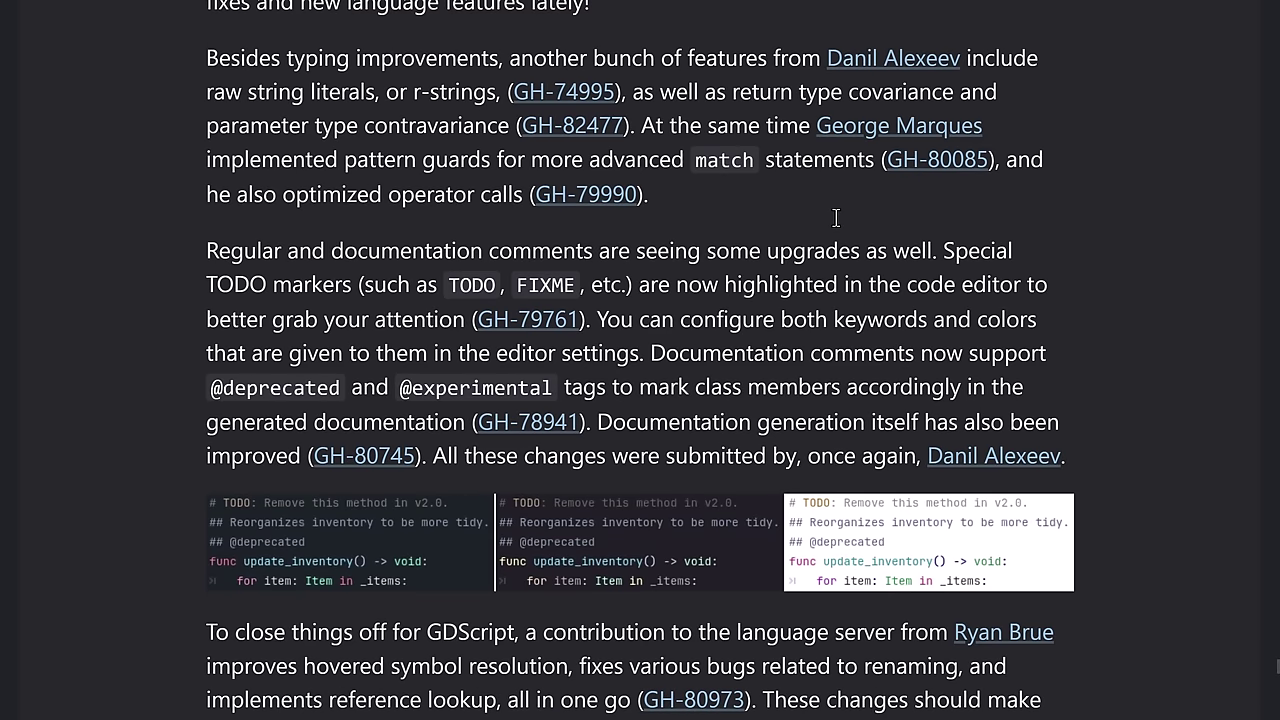
{"action": "scroll", "coordinate": [615, 220], "scroll_direction": "down", "scroll_amount": 2}
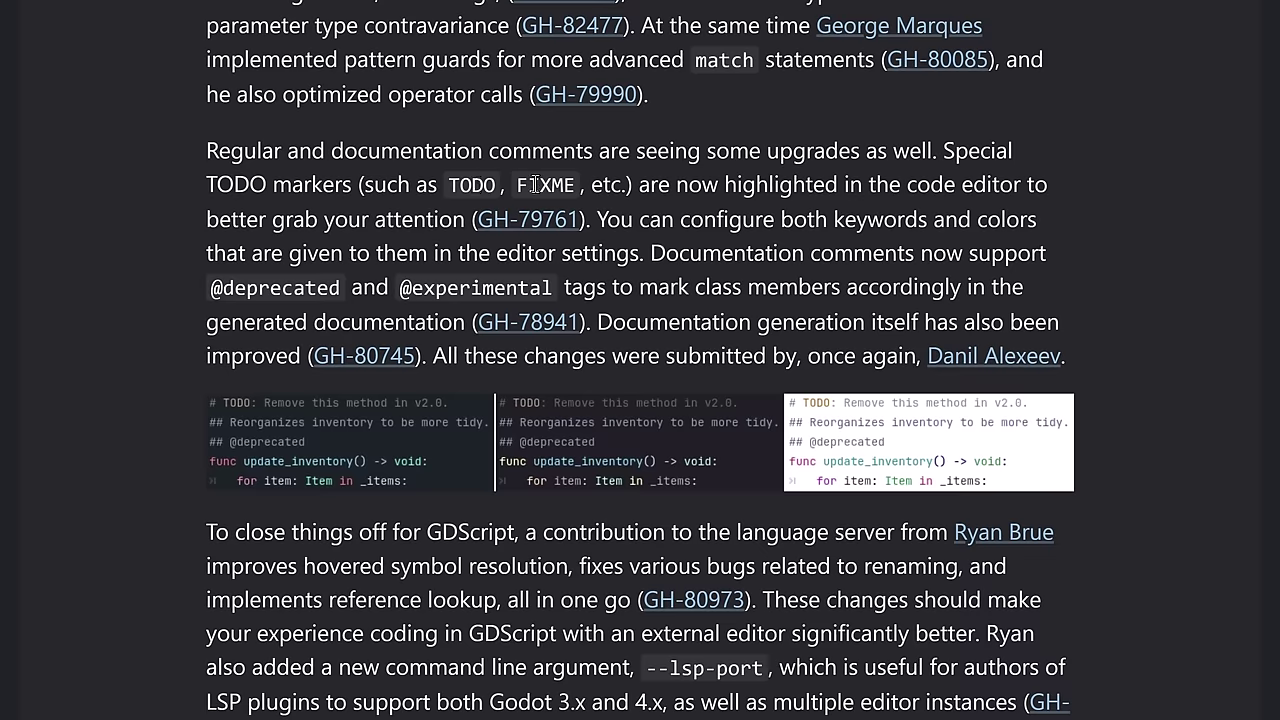
{"action": "scroll", "coordinate": [566, 196], "scroll_direction": "down", "scroll_amount": 1}
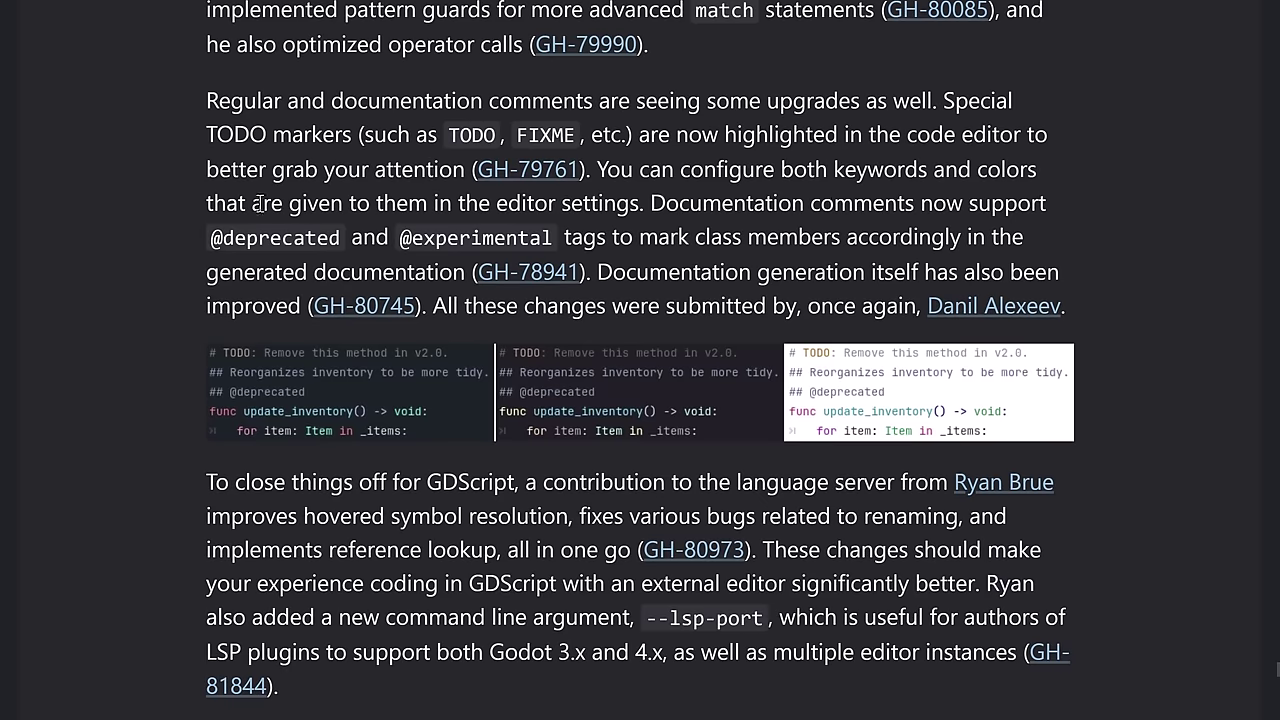
{"action": "scroll", "coordinate": [779, 253], "scroll_direction": "down", "scroll_amount": 4}
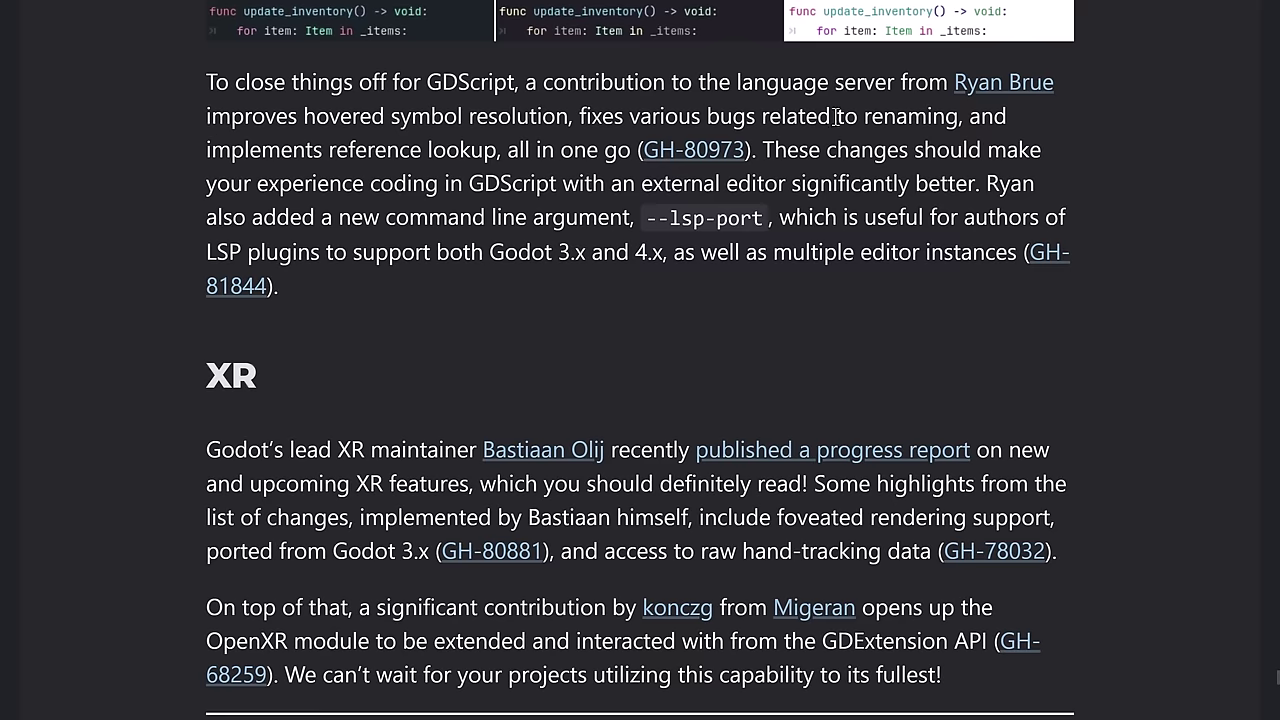
Step: Scroll down to the Known issues section of the 4.2 release notes and look it over
{"action": "scroll", "coordinate": [819, 286], "scroll_direction": "down", "scroll_amount": 2}
{"action": "scroll", "coordinate": [819, 290], "scroll_direction": "down", "scroll_amount": 3}
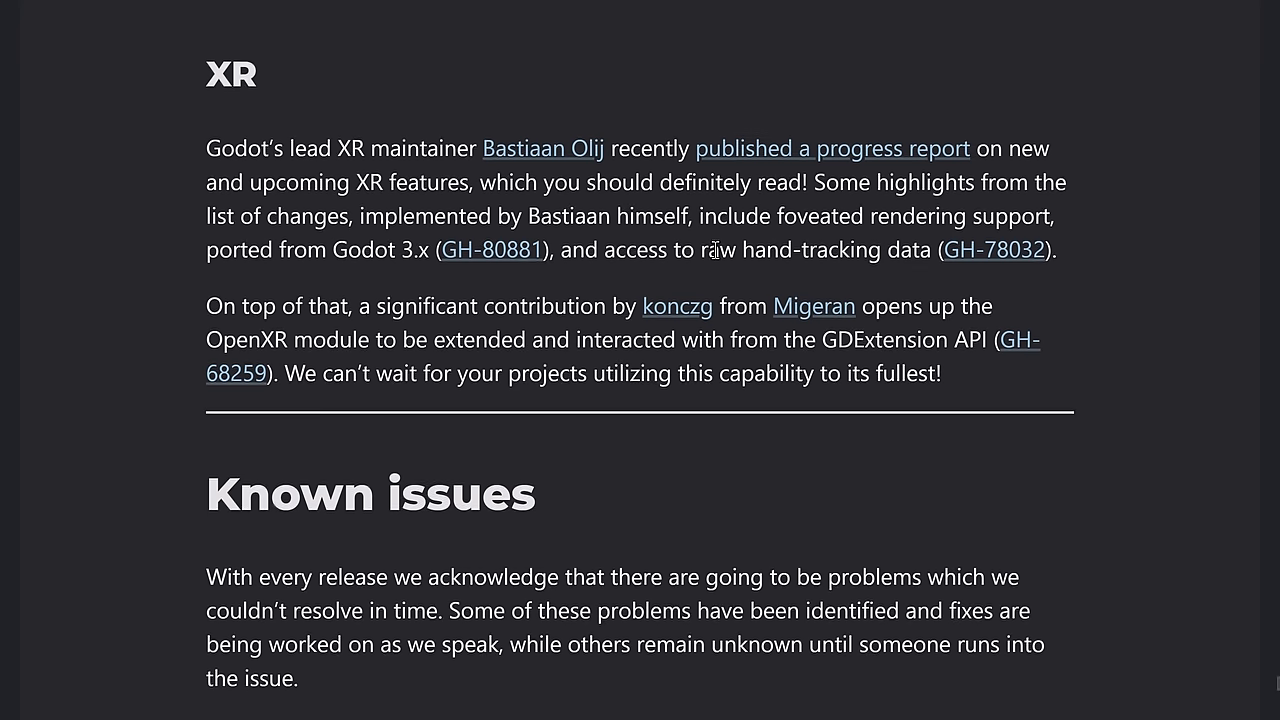
{"action": "scroll", "coordinate": [716, 250], "scroll_direction": "down", "scroll_amount": 1}
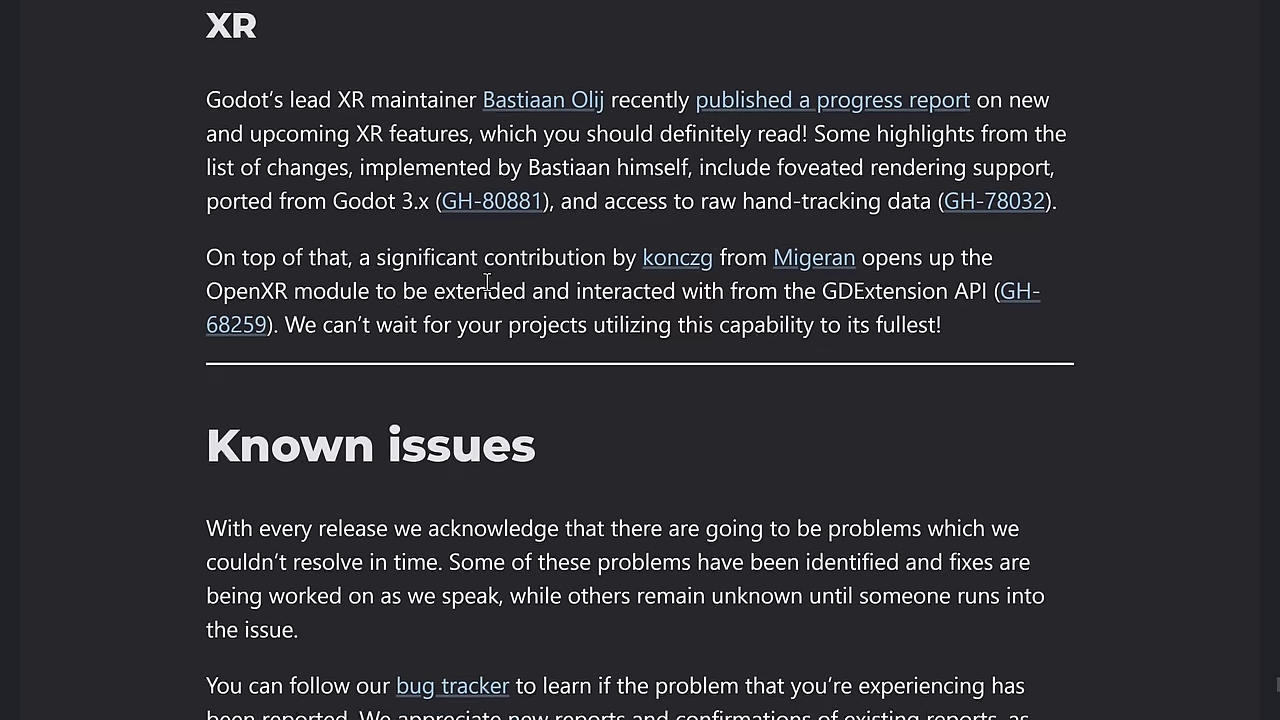
{"action": "scroll", "coordinate": [834, 411], "scroll_direction": "down", "scroll_amount": 1}
{"action": "scroll", "coordinate": [829, 395], "scroll_direction": "down", "scroll_amount": 5}
{"action": "scroll", "coordinate": [829, 394], "scroll_direction": "up", "scroll_amount": 3}
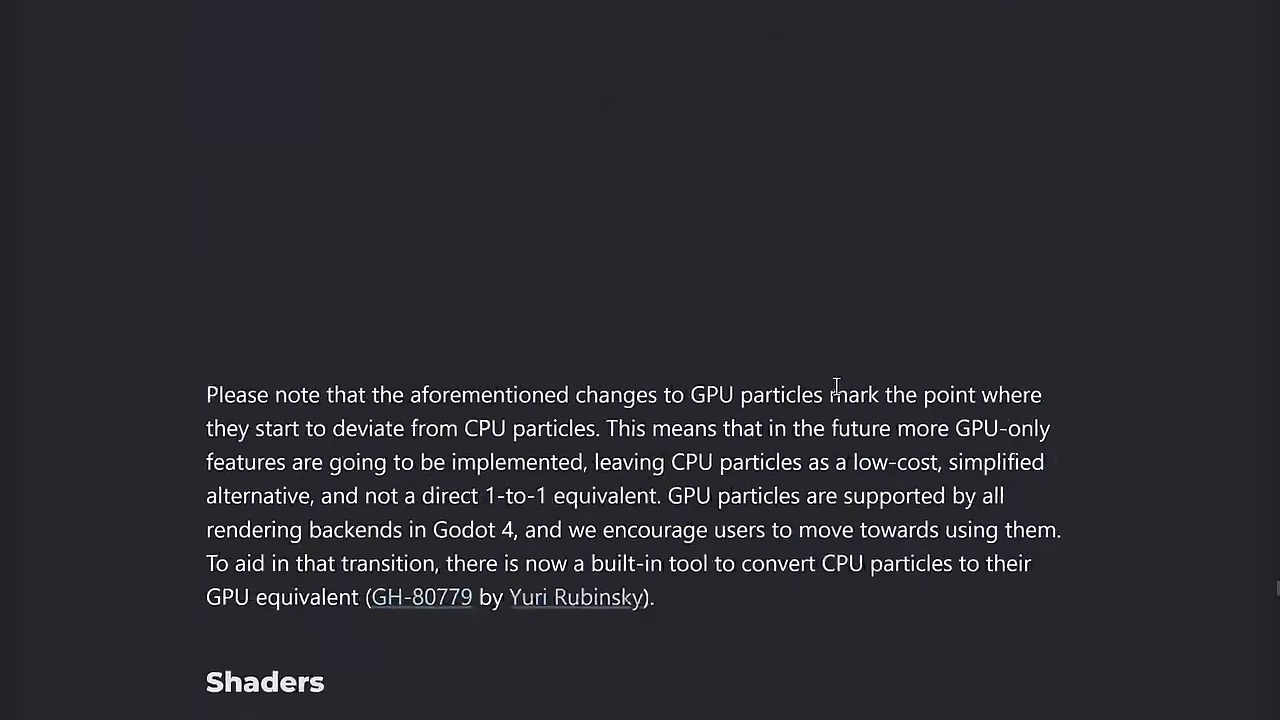
{"action": "scroll", "coordinate": [836, 386], "scroll_direction": "down", "scroll_amount": 20}
{"action": "scroll", "coordinate": [838, 393], "scroll_direction": "up", "scroll_amount": 20}
{"action": "scroll", "coordinate": [839, 398], "scroll_direction": "up", "scroll_amount": 20}
{"action": "scroll", "coordinate": [840, 400], "scroll_direction": "down", "scroll_amount": 2}
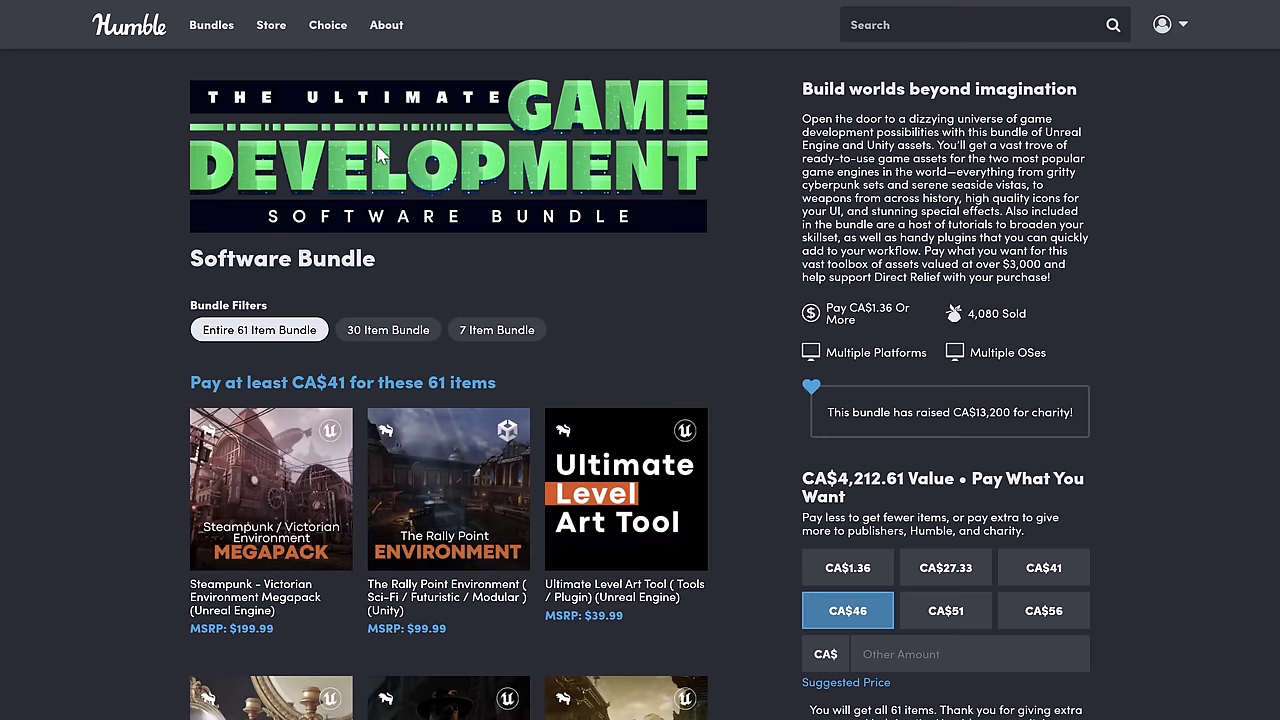
Step: Scroll down the bundle's item grid through the environment asset packs
{"action": "scroll", "coordinate": [718, 350], "scroll_direction": "down", "scroll_amount": 2}
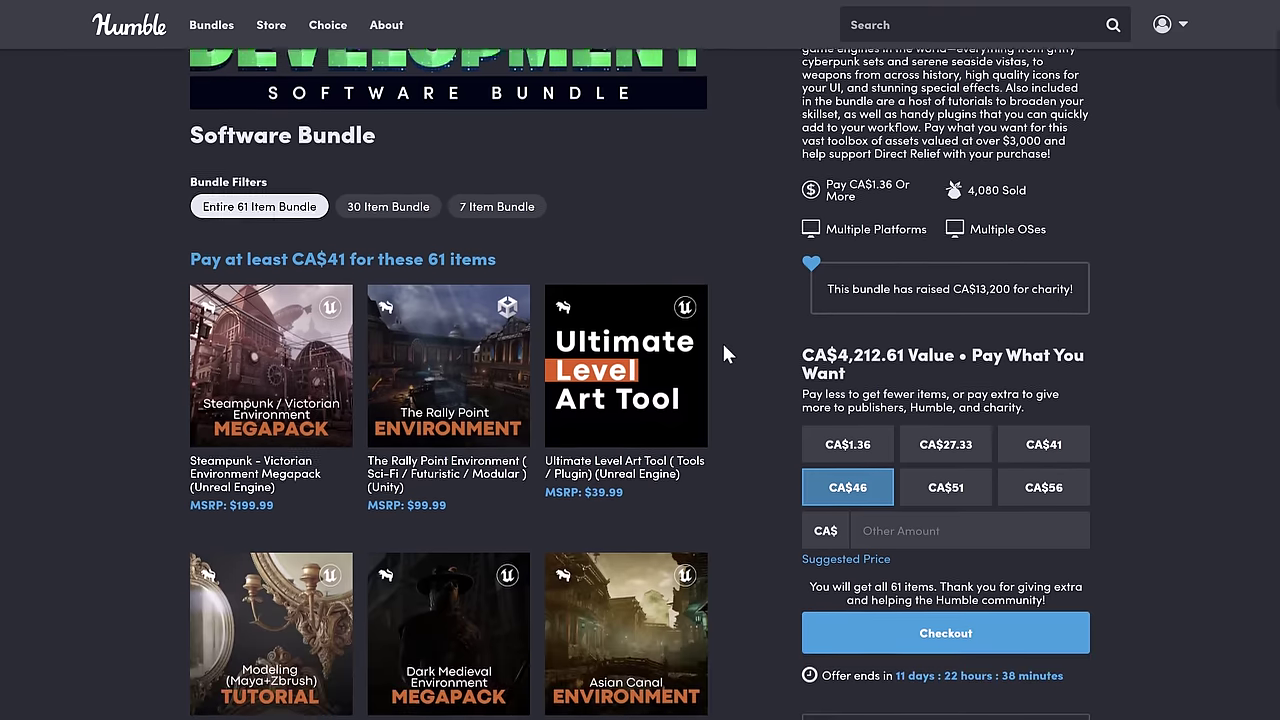
{"action": "scroll", "coordinate": [480, 265], "scroll_direction": "down", "scroll_amount": 3}
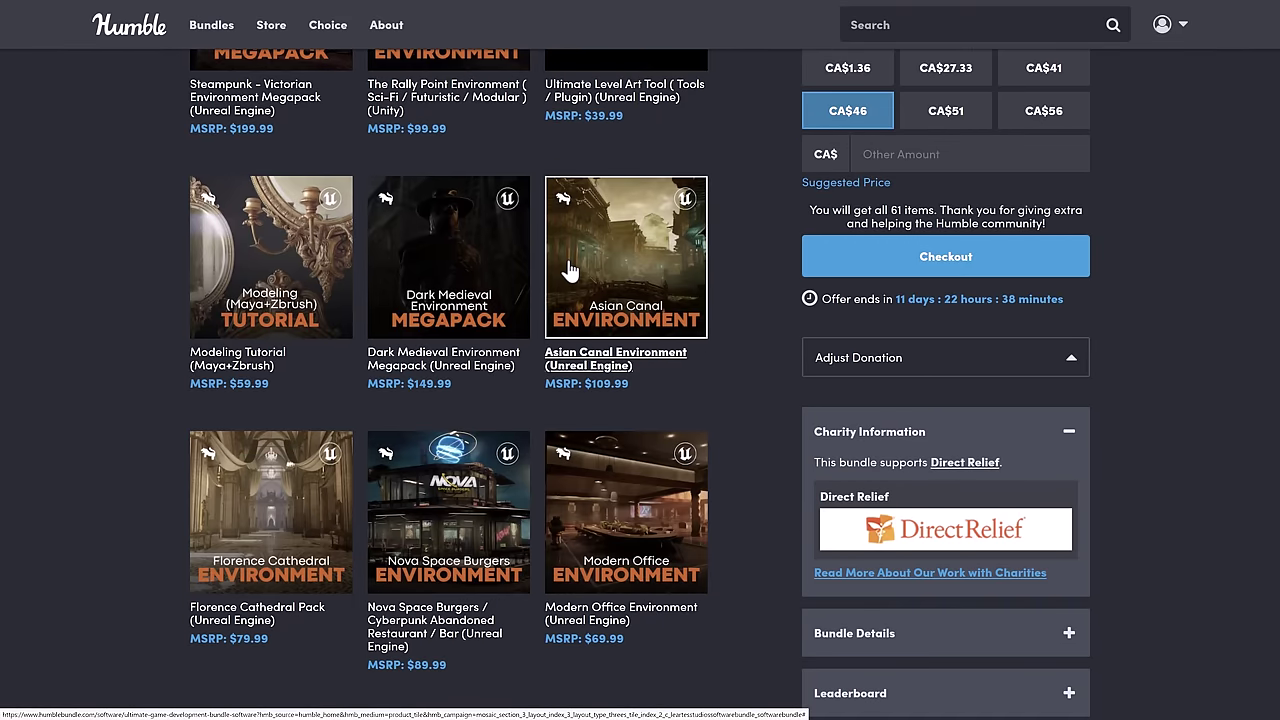
{"action": "scroll", "coordinate": [680, 288], "scroll_direction": "down", "scroll_amount": 2}
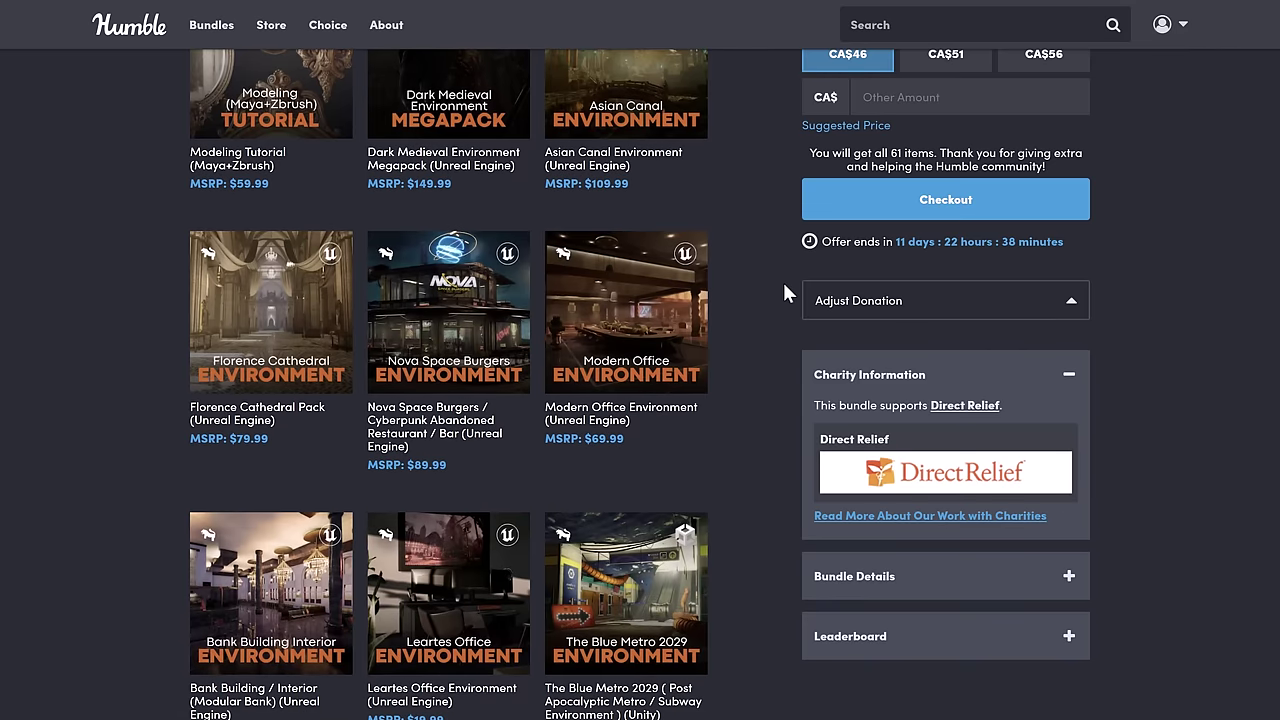
{"action": "scroll", "coordinate": [757, 278], "scroll_direction": "down", "scroll_amount": 6}
{"action": "scroll", "coordinate": [757, 278], "scroll_direction": "down", "scroll_amount": 5}
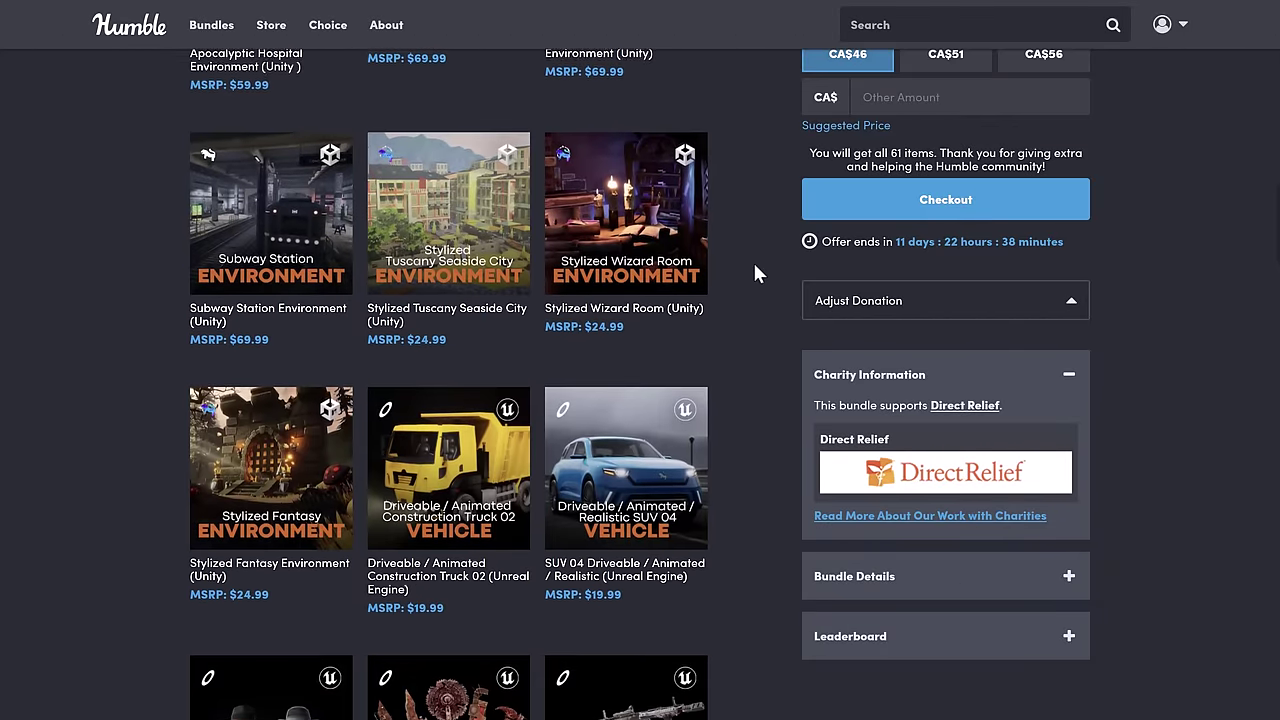
{"action": "scroll", "coordinate": [752, 259], "scroll_direction": "down", "scroll_amount": 6}
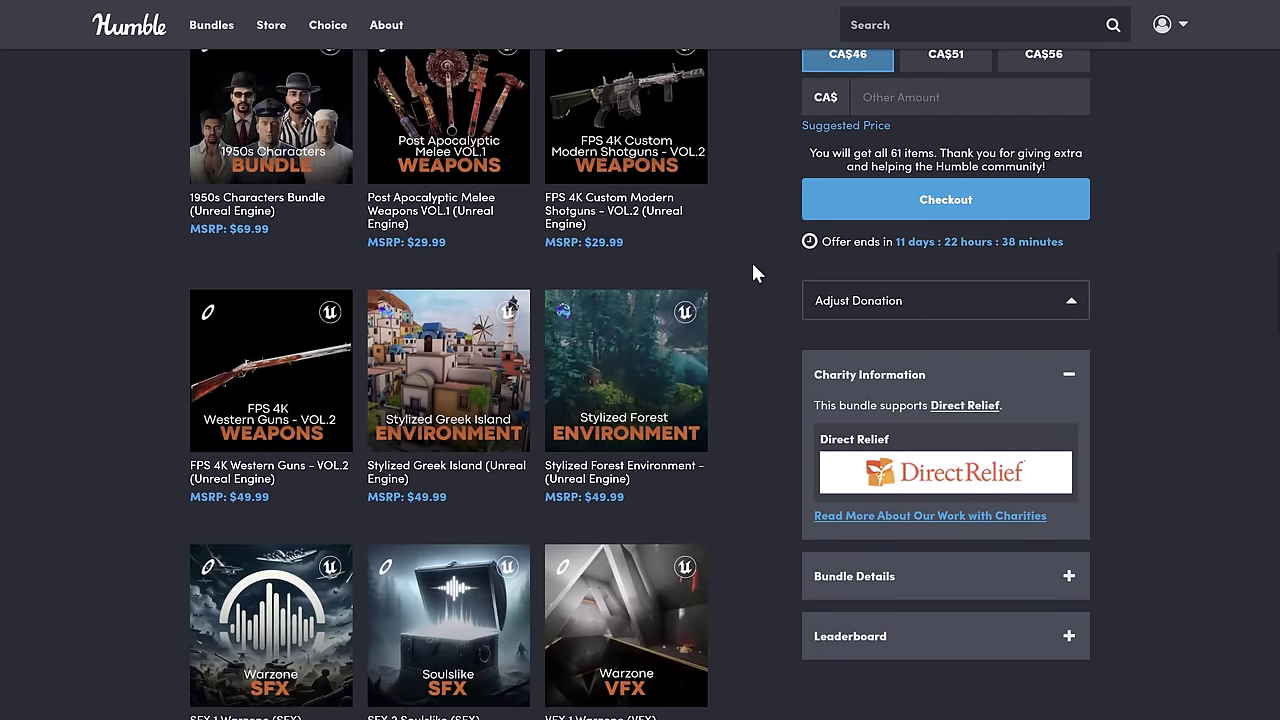
Step: Return to the top of the bundle page and scroll through the 61 items to the weapons, tools and tutorials
{"action": "key", "text": "Home"}
{"action": "scroll", "coordinate": [755, 270], "scroll_direction": "down", "scroll_amount": 1}
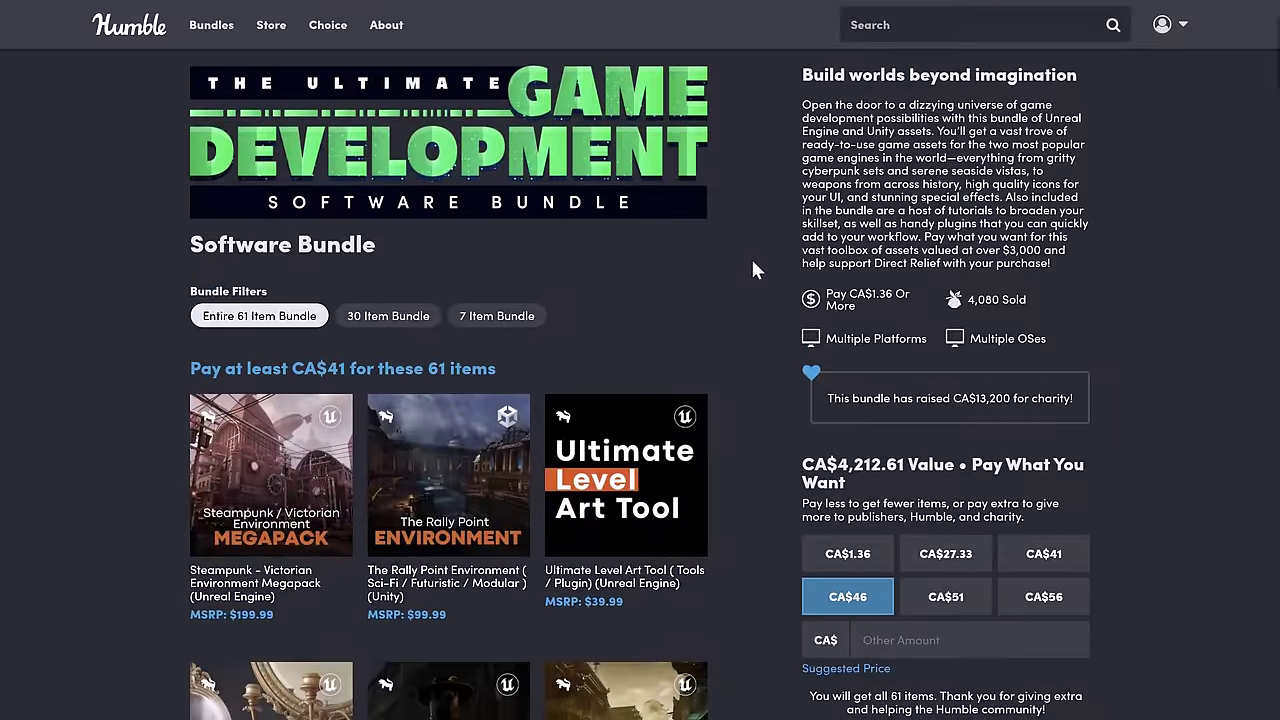
{"action": "scroll", "coordinate": [330, 360], "scroll_direction": "down", "scroll_amount": 3}
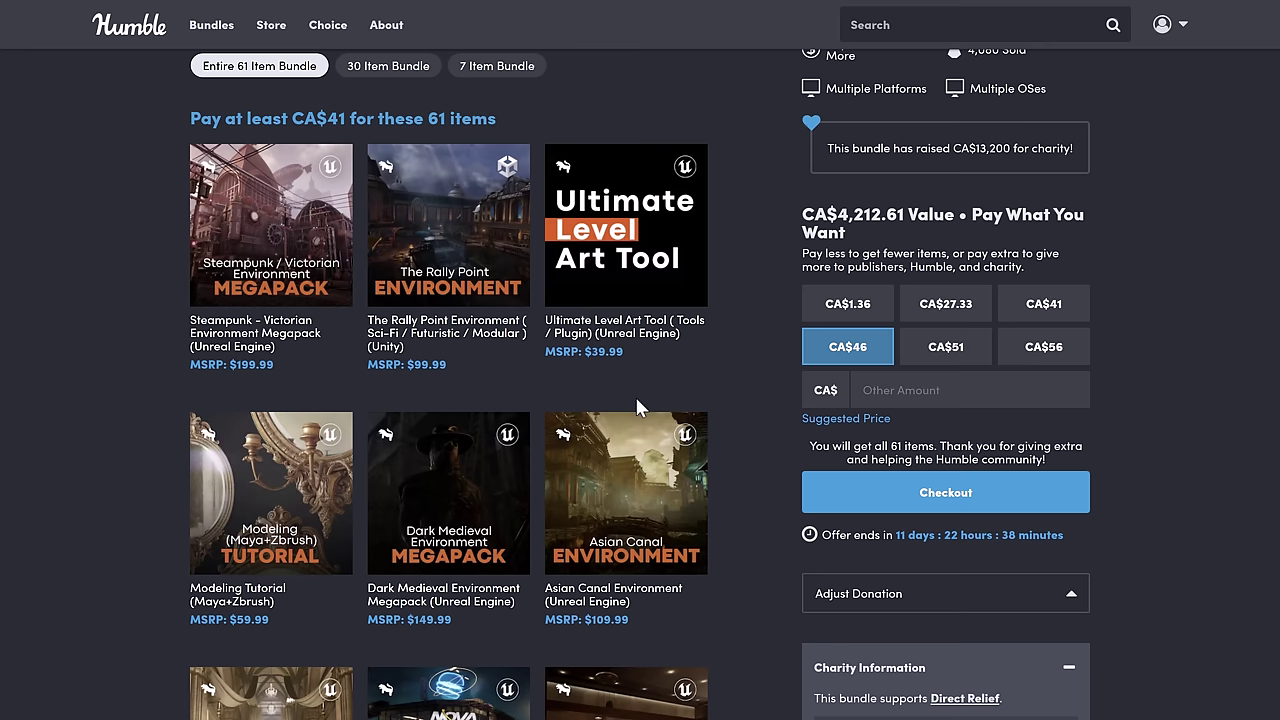
{"action": "scroll", "coordinate": [752, 395], "scroll_direction": "down", "scroll_amount": 1}
{"action": "scroll", "coordinate": [755, 400], "scroll_direction": "down", "scroll_amount": 3}
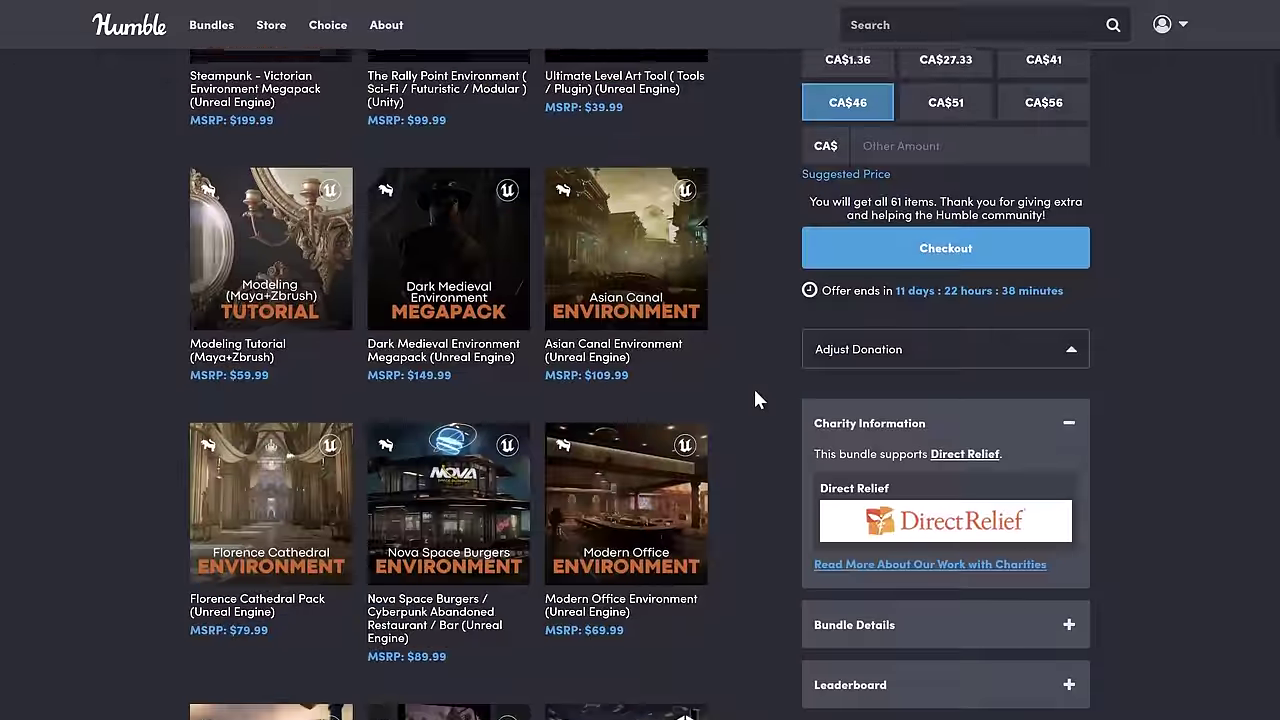
{"action": "scroll", "coordinate": [755, 400], "scroll_direction": "down", "scroll_amount": 6}
{"action": "scroll", "coordinate": [755, 398], "scroll_direction": "down", "scroll_amount": 6}
{"action": "scroll", "coordinate": [755, 397], "scroll_direction": "down", "scroll_amount": 8}
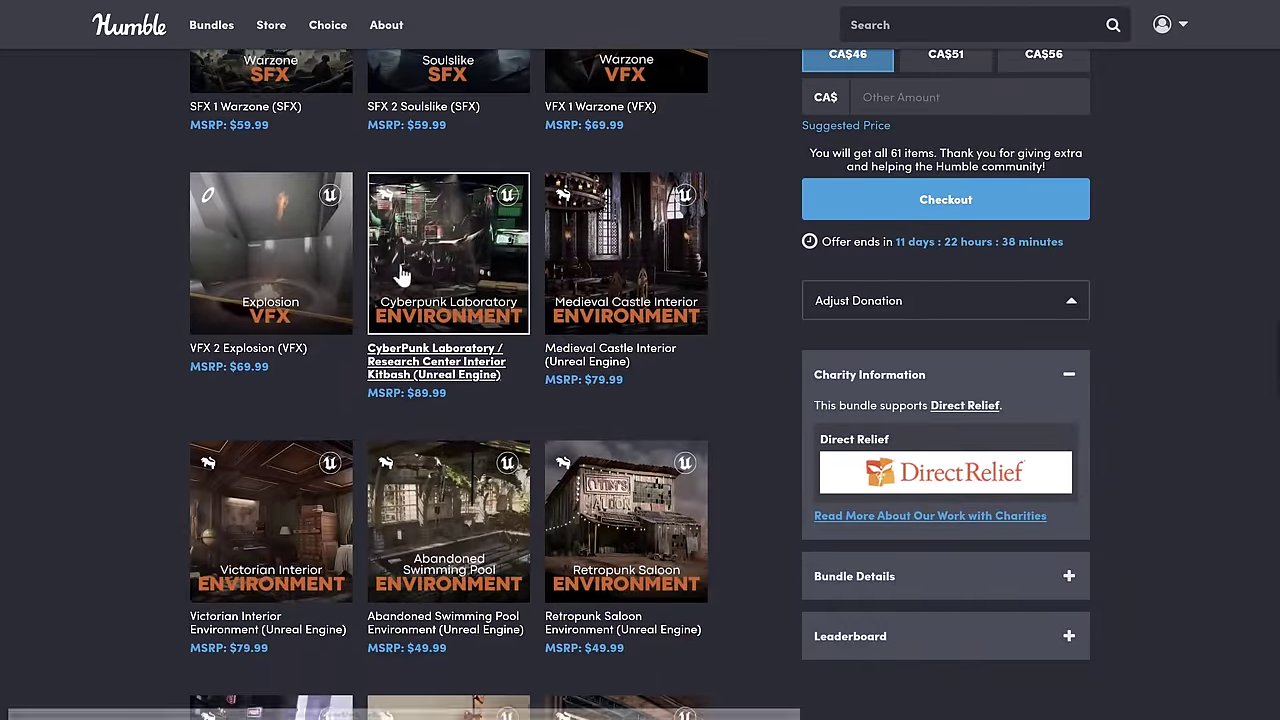
{"action": "scroll", "coordinate": [495, 375], "scroll_direction": "down", "scroll_amount": 5}
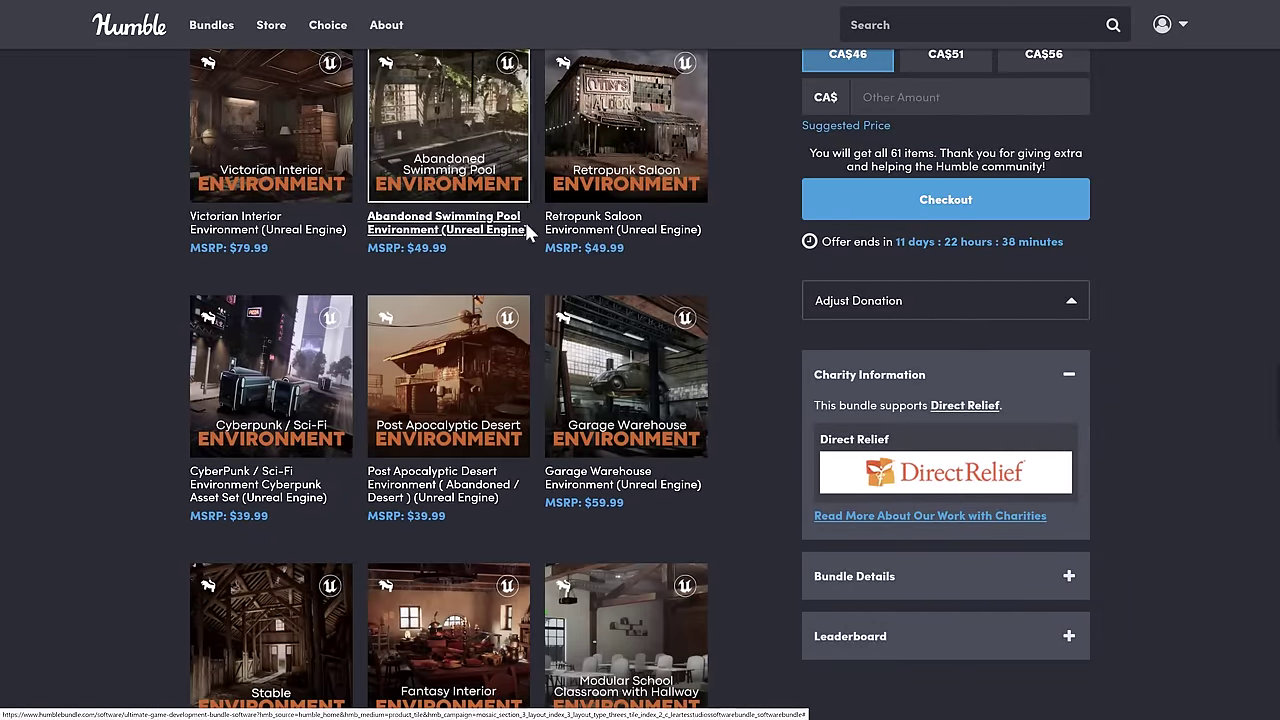
{"action": "scroll", "coordinate": [530, 392], "scroll_direction": "down", "scroll_amount": 3}
{"action": "scroll", "coordinate": [530, 397], "scroll_direction": "down", "scroll_amount": 7}
{"action": "scroll", "coordinate": [705, 372], "scroll_direction": "down", "scroll_amount": 2}
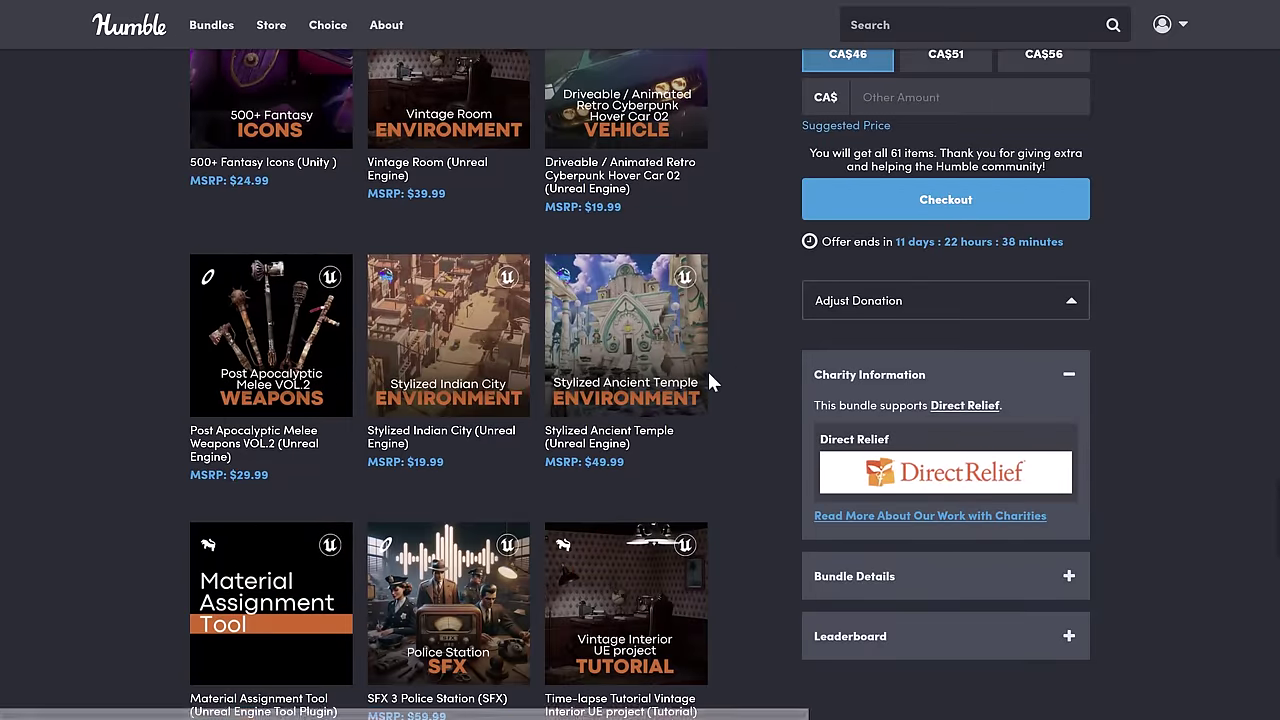
{"action": "scroll", "coordinate": [735, 361], "scroll_direction": "down", "scroll_amount": 2}
{"action": "scroll", "coordinate": [737, 375], "scroll_direction": "down", "scroll_amount": 6}
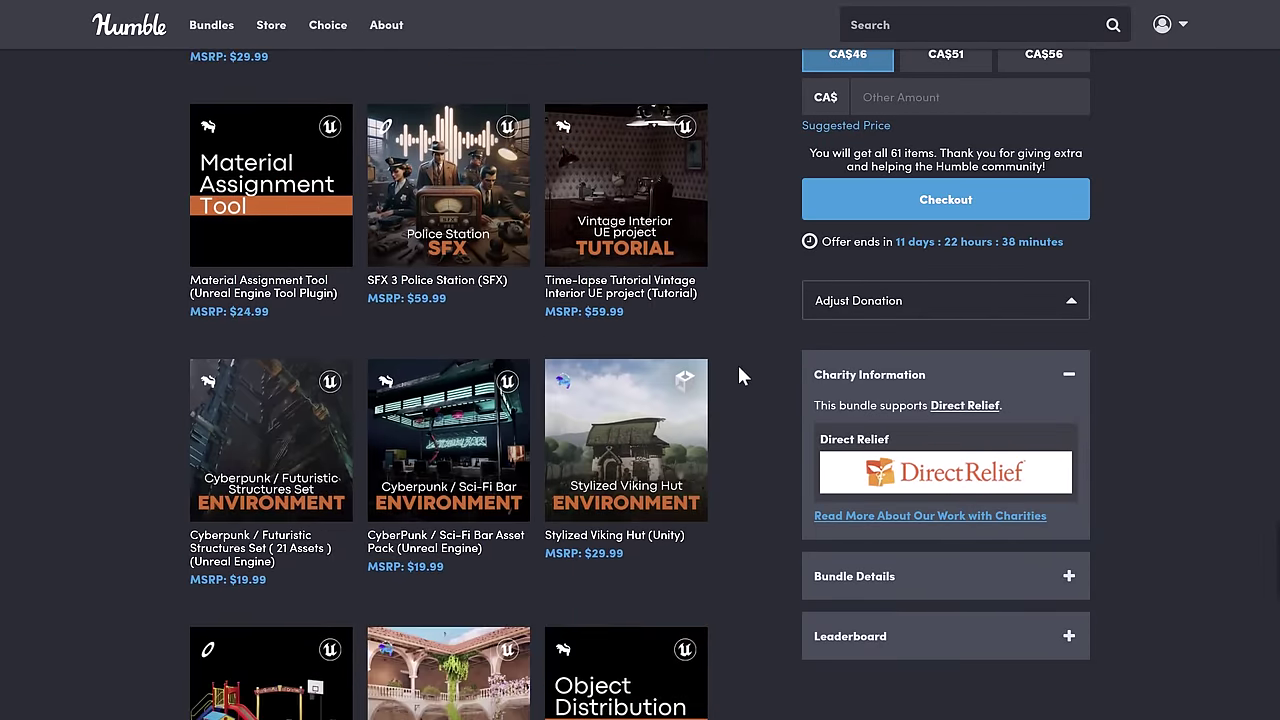
{"action": "scroll", "coordinate": [741, 377], "scroll_direction": "up", "scroll_amount": 15}
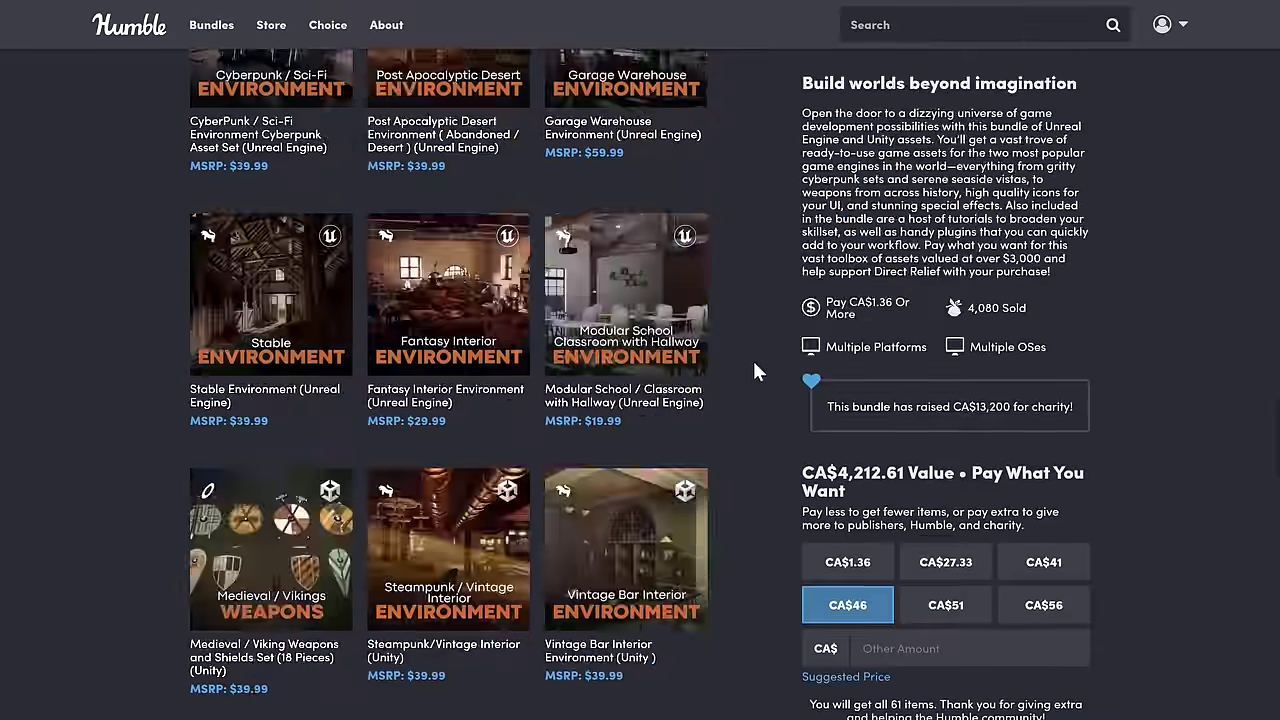